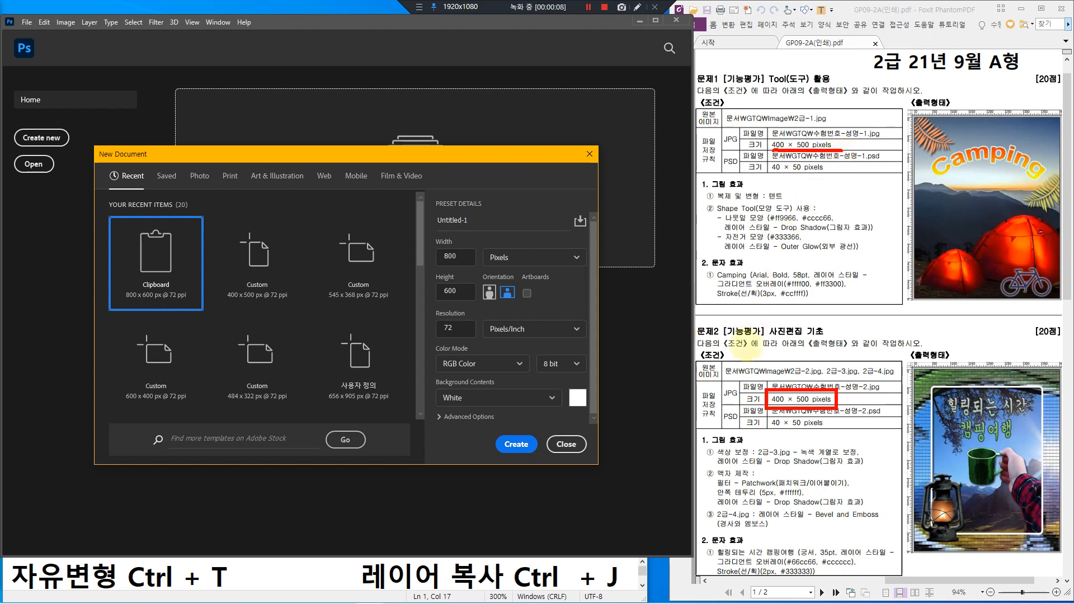
Step: Create Untitled-1 at 400 × 500 px, 72 ppi, RGB 8 bit, with a white background
{"action": "key", "text": "Escape"}
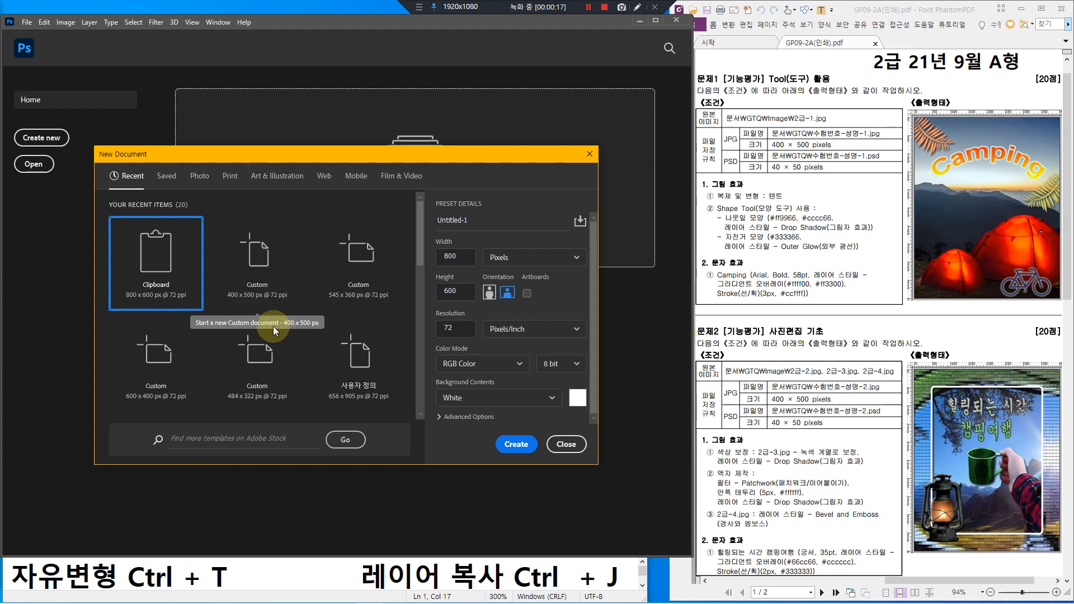
{"action": "left_click", "coordinate": [267, 304]}
{"action": "mouse_move", "coordinate": [435, 247]}
{"action": "left_mouse_down"}
{"action": "mouse_move", "coordinate": [473, 269]}
{"action": "mouse_move", "coordinate": [464, 320]}
{"action": "left_mouse_up"}
{"action": "mouse_move", "coordinate": [481, 244]}
{"action": "left_mouse_down"}
{"action": "mouse_move", "coordinate": [591, 264]}
{"action": "mouse_move", "coordinate": [531, 282]}
{"action": "mouse_move", "coordinate": [517, 304]}
{"action": "mouse_move", "coordinate": [517, 281]}
{"action": "mouse_move", "coordinate": [541, 307]}
{"action": "left_mouse_up"}
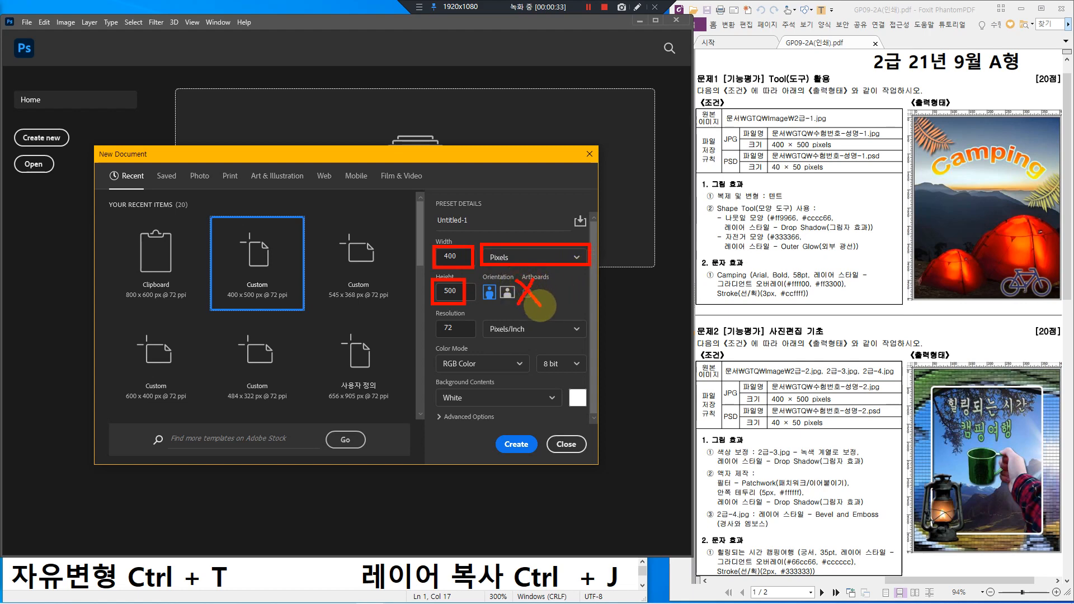
{"action": "mouse_move", "coordinate": [429, 305]}
{"action": "left_mouse_down"}
{"action": "mouse_move", "coordinate": [543, 347]}
{"action": "mouse_move", "coordinate": [585, 342]}
{"action": "left_mouse_up"}
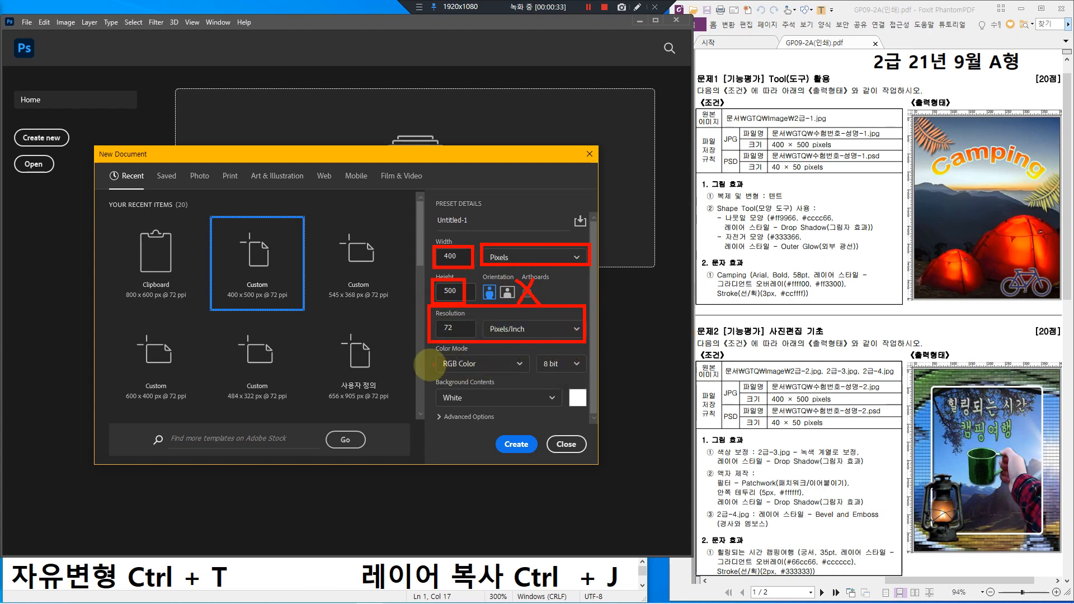
{"action": "mouse_move", "coordinate": [428, 340]}
{"action": "left_mouse_down"}
{"action": "mouse_move", "coordinate": [447, 360]}
{"action": "mouse_move", "coordinate": [493, 374]}
{"action": "mouse_move", "coordinate": [591, 376]}
{"action": "left_mouse_up"}
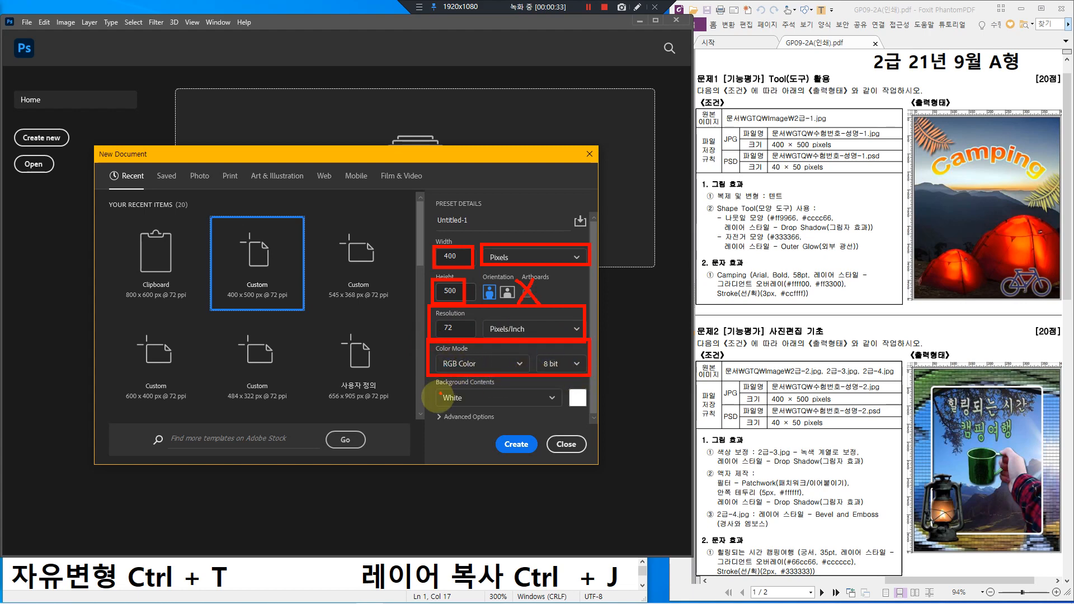
{"action": "mouse_move", "coordinate": [431, 378]}
{"action": "left_mouse_down"}
{"action": "mouse_move", "coordinate": [521, 412]}
{"action": "mouse_move", "coordinate": [603, 409]}
{"action": "mouse_move", "coordinate": [590, 411]}
{"action": "left_mouse_up"}
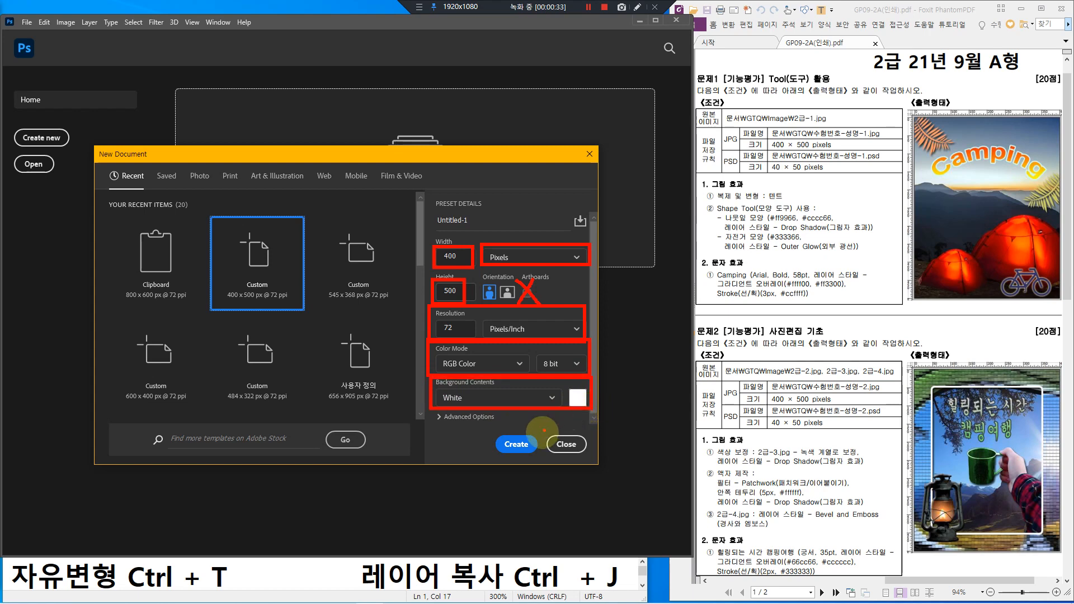
{"action": "mouse_move", "coordinate": [419, 235]}
{"action": "left_mouse_down"}
{"action": "mouse_move", "coordinate": [396, 256]}
{"action": "mouse_move", "coordinate": [385, 305]}
{"action": "mouse_move", "coordinate": [390, 353]}
{"action": "mouse_move", "coordinate": [421, 414]}
{"action": "left_mouse_up"}
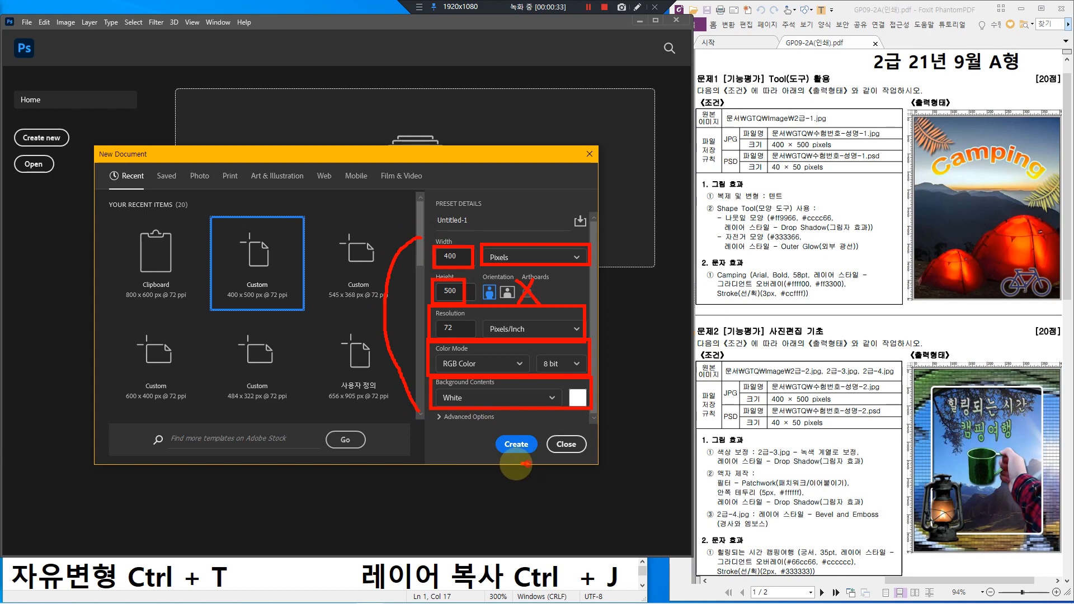
{"action": "mouse_move", "coordinate": [512, 461]}
{"action": "left_mouse_down"}
{"action": "mouse_move", "coordinate": [529, 437]}
{"action": "mouse_move", "coordinate": [518, 468]}
{"action": "left_mouse_up"}
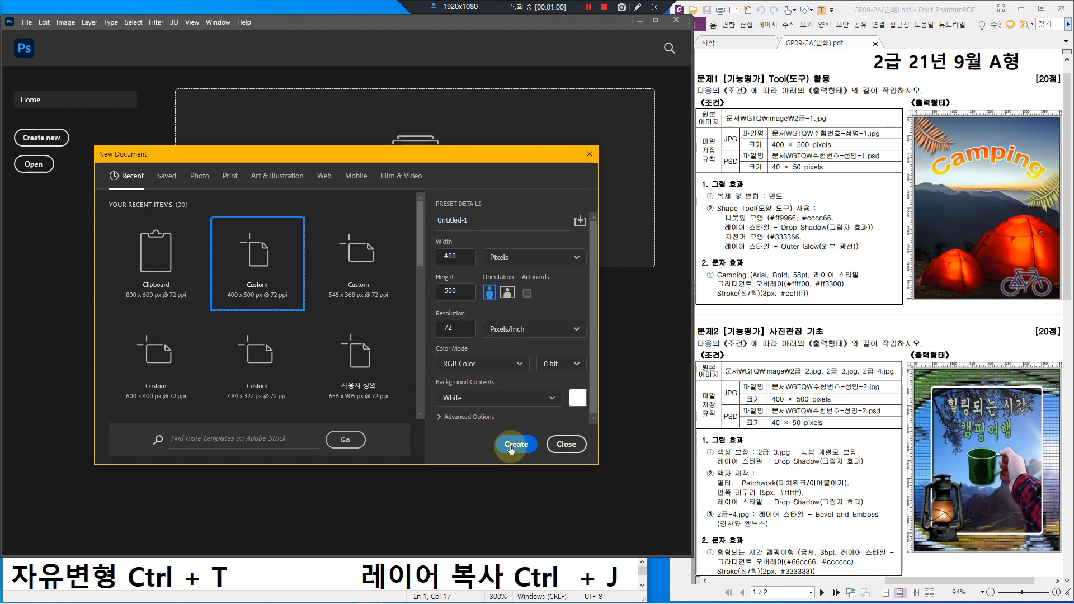
{"action": "left_click", "coordinate": [516, 444]}
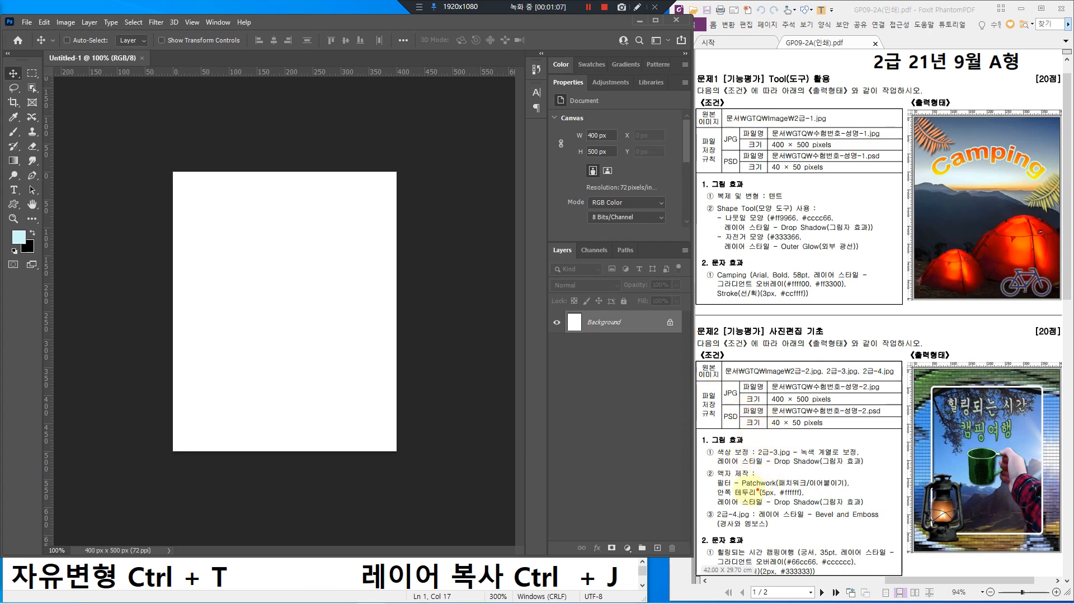
{"action": "mouse_move", "coordinate": [704, 462]}
{"action": "left_mouse_down"}
{"action": "mouse_move", "coordinate": [721, 487]}
{"action": "mouse_move", "coordinate": [873, 510]}
{"action": "left_mouse_up"}
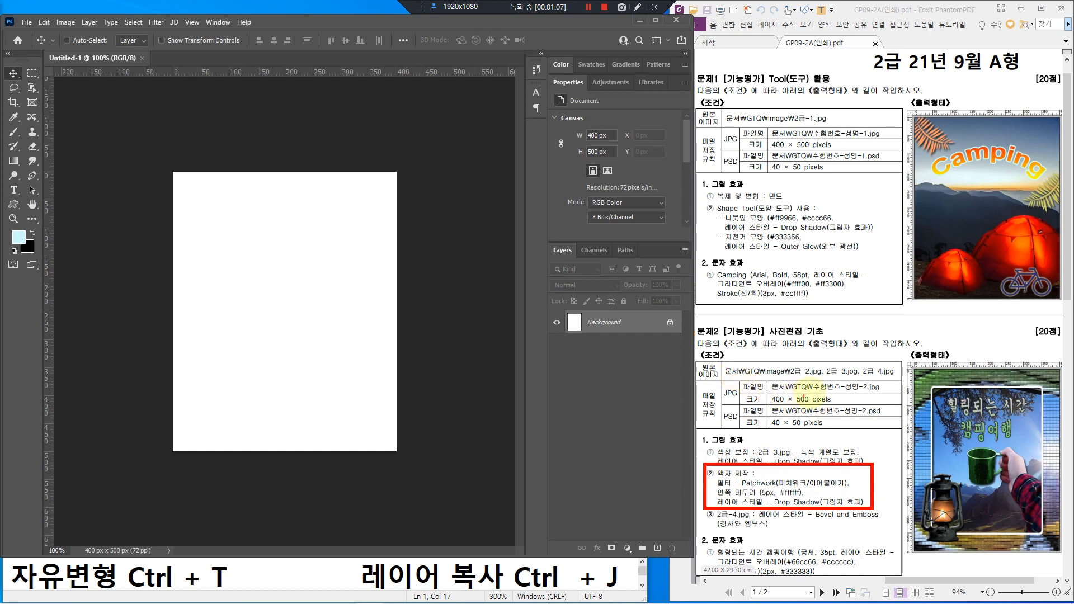
{"action": "left_click_drag", "start_coordinate": [785, 358], "coordinate": [903, 381]}
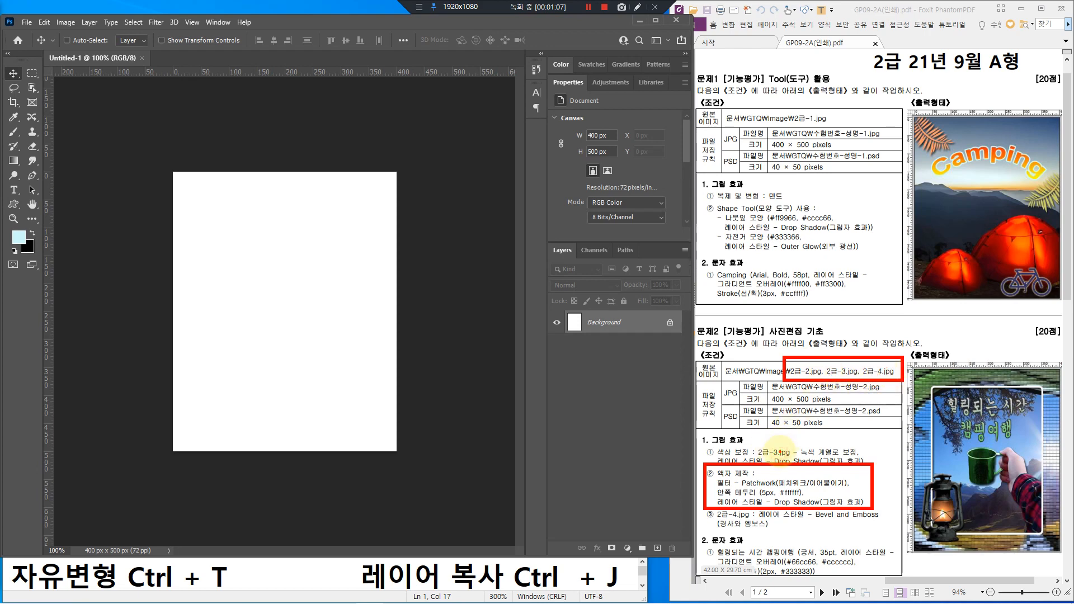
{"action": "left_click_drag", "start_coordinate": [769, 446], "coordinate": [784, 455]}
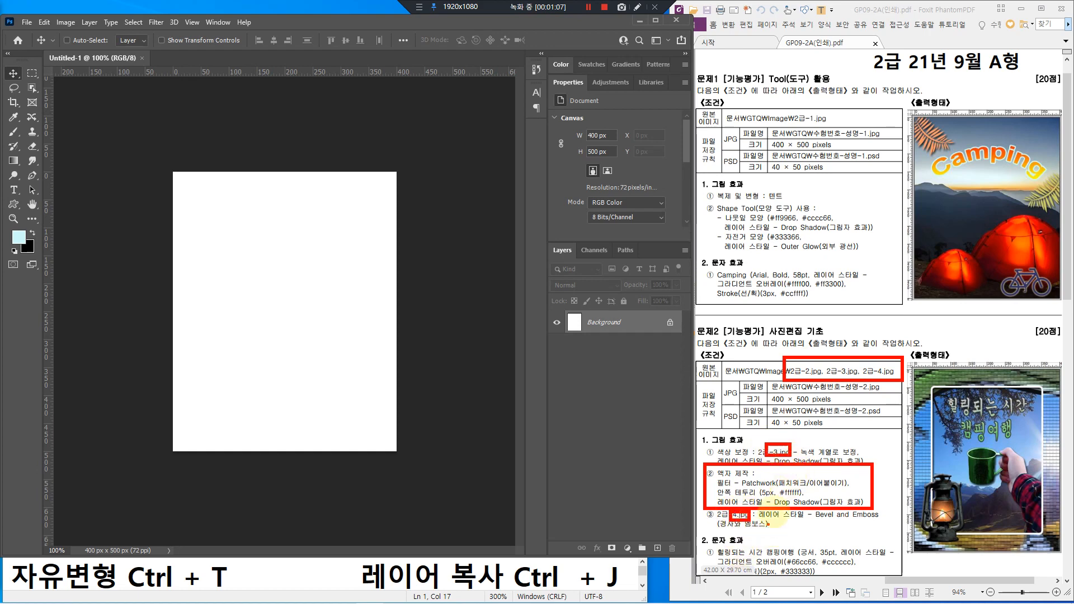
{"action": "mouse_move", "coordinate": [799, 364]}
{"action": "left_mouse_down"}
{"action": "mouse_move", "coordinate": [828, 384]}
{"action": "mouse_move", "coordinate": [831, 419]}
{"action": "mouse_move", "coordinate": [813, 465]}
{"action": "left_mouse_up"}
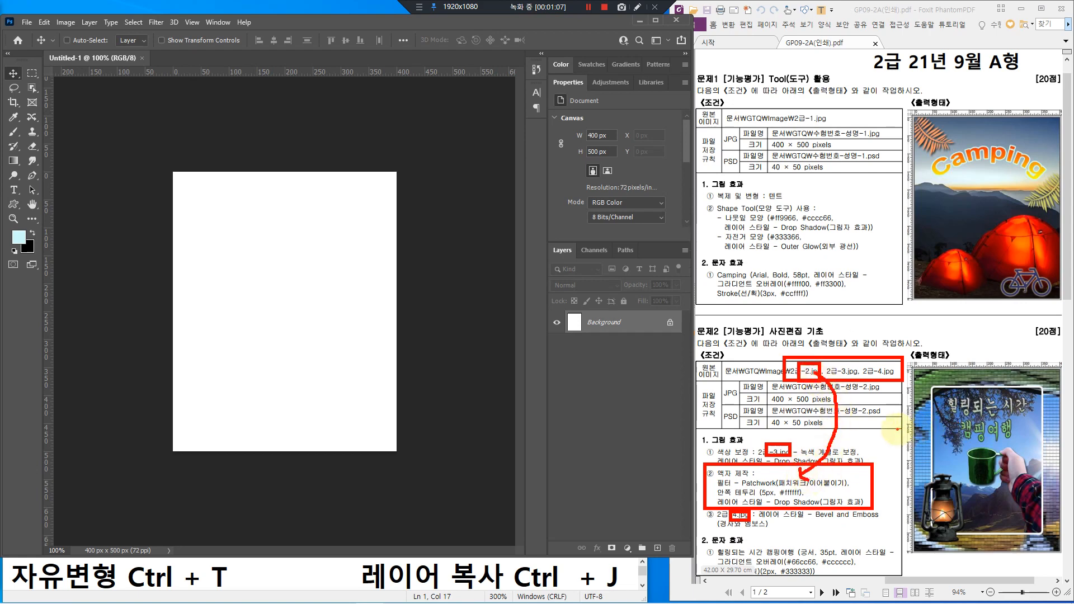
{"action": "mouse_move", "coordinate": [898, 429]}
{"action": "left_mouse_down"}
{"action": "mouse_move", "coordinate": [949, 435]}
{"action": "mouse_move", "coordinate": [942, 441]}
{"action": "left_mouse_up"}
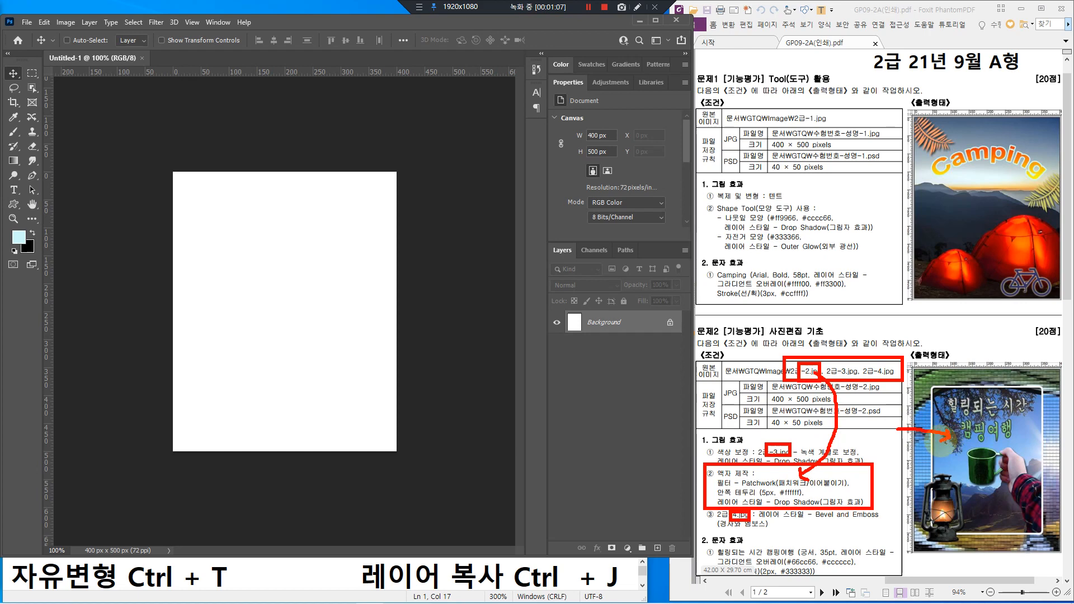
{"action": "mouse_move", "coordinate": [899, 398]}
{"action": "left_mouse_down"}
{"action": "mouse_move", "coordinate": [927, 403]}
{"action": "mouse_move", "coordinate": [1044, 536]}
{"action": "left_mouse_up"}
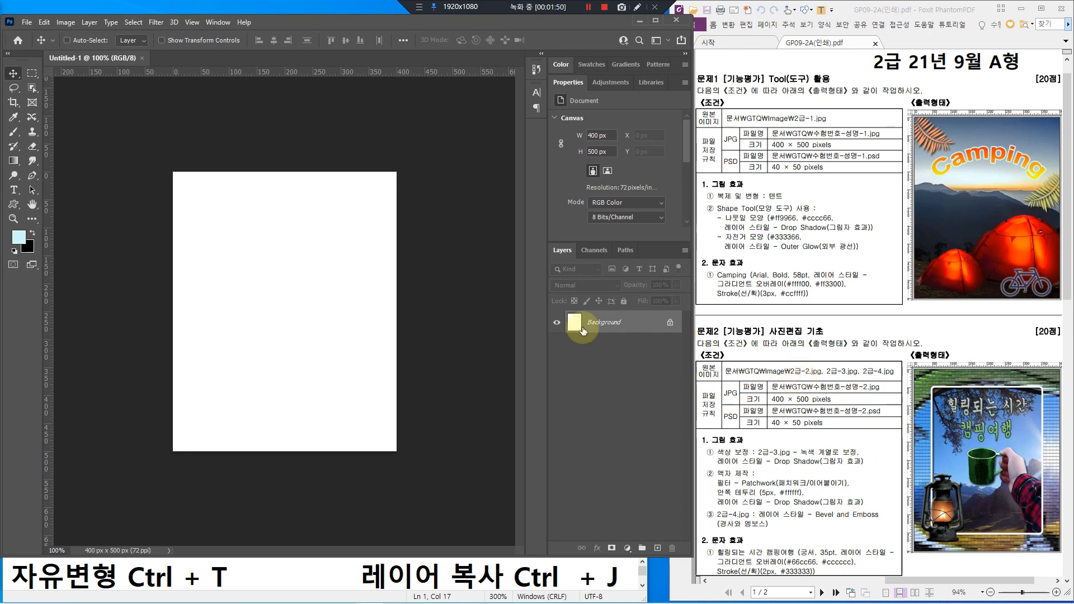
Step: Open the tent photo 2급-2.jpg
{"action": "left_click", "coordinate": [304, 21]}
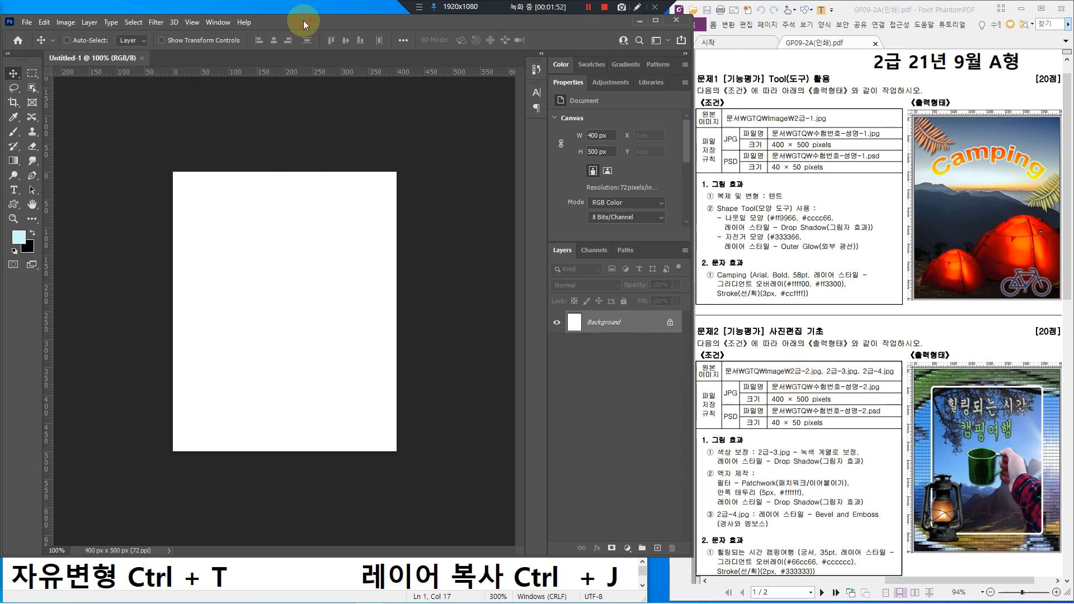
{"action": "left_click", "coordinate": [27, 22]}
{"action": "left_click", "coordinate": [46, 45]}
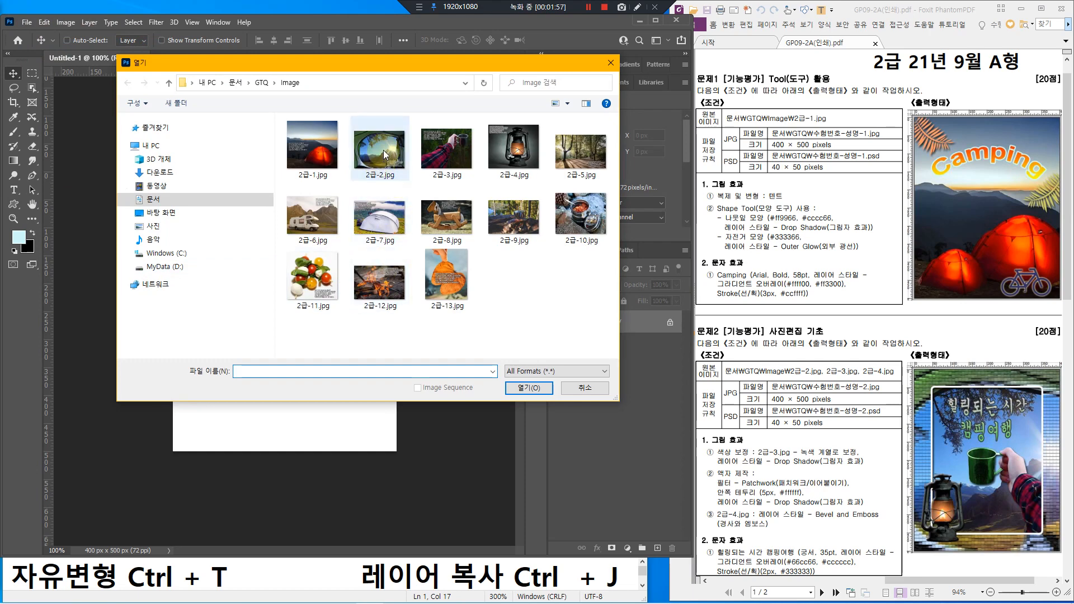
{"action": "left_click", "coordinate": [384, 150]}
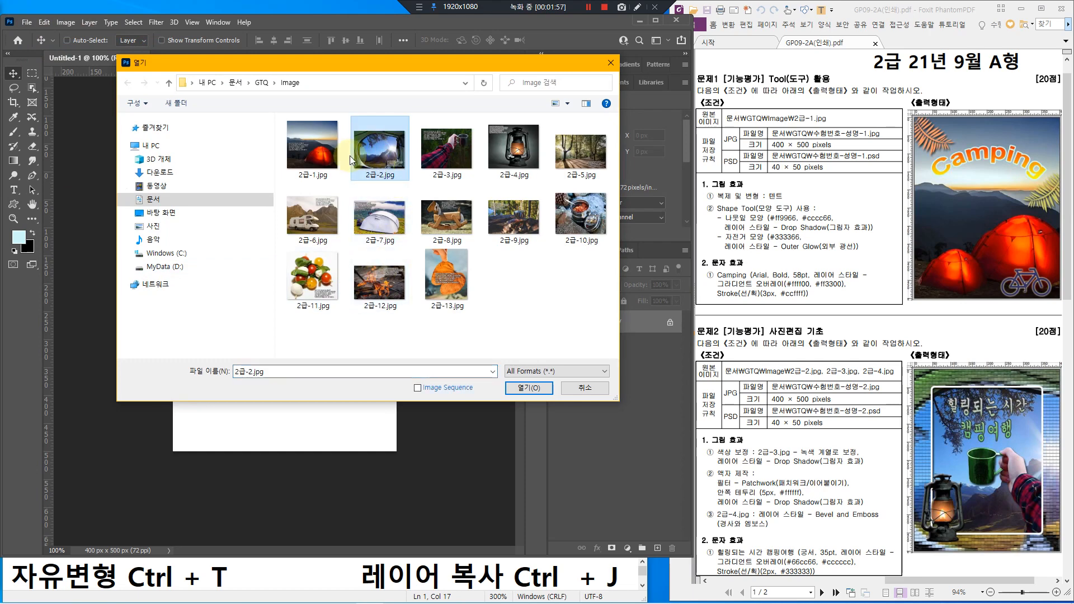
{"action": "left_click", "coordinate": [523, 390]}
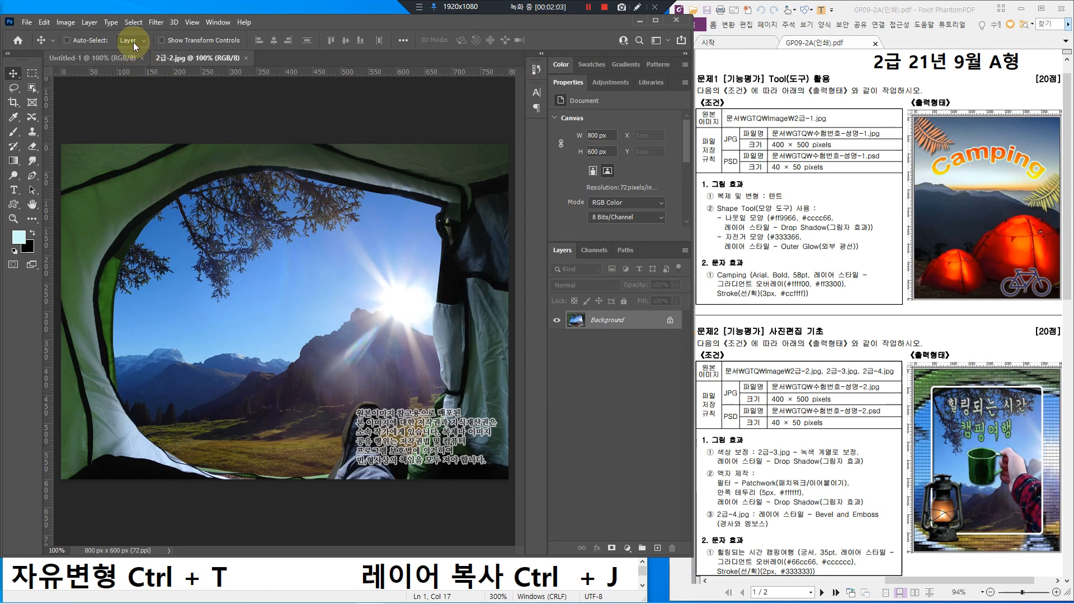
Step: Select all of the tent photo, copy it, and switch back to Untitled-1
{"action": "left_click", "coordinate": [133, 22]}
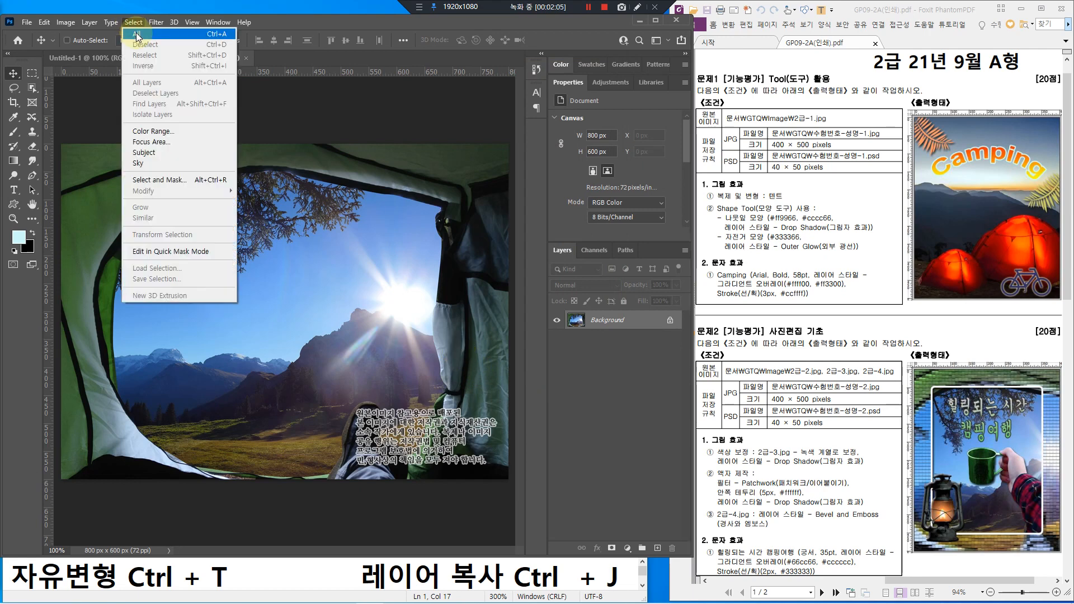
{"action": "left_click", "coordinate": [200, 38]}
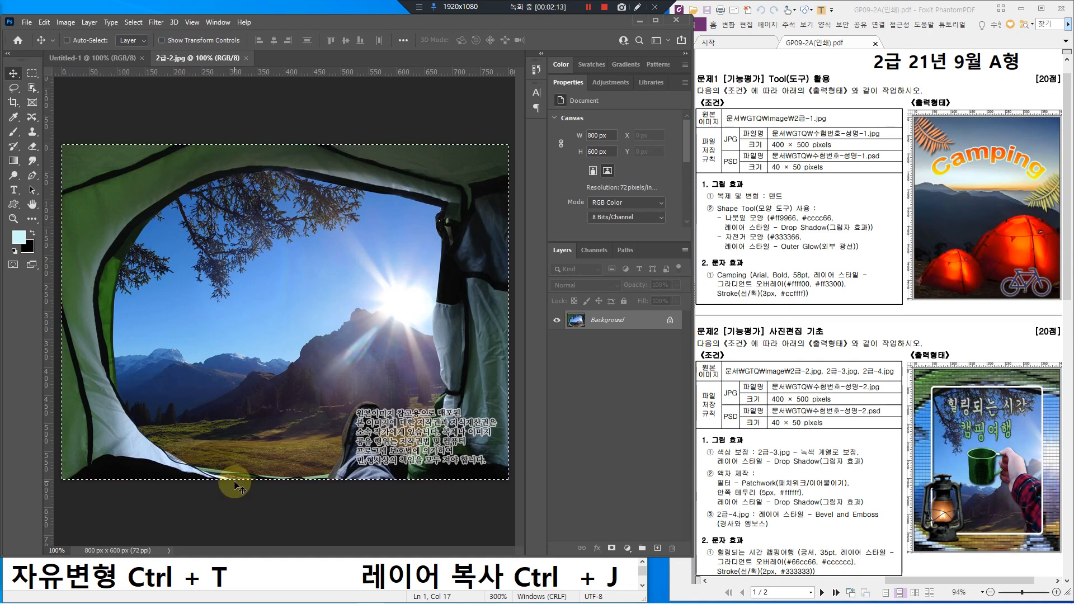
{"action": "left_click", "coordinate": [44, 23]}
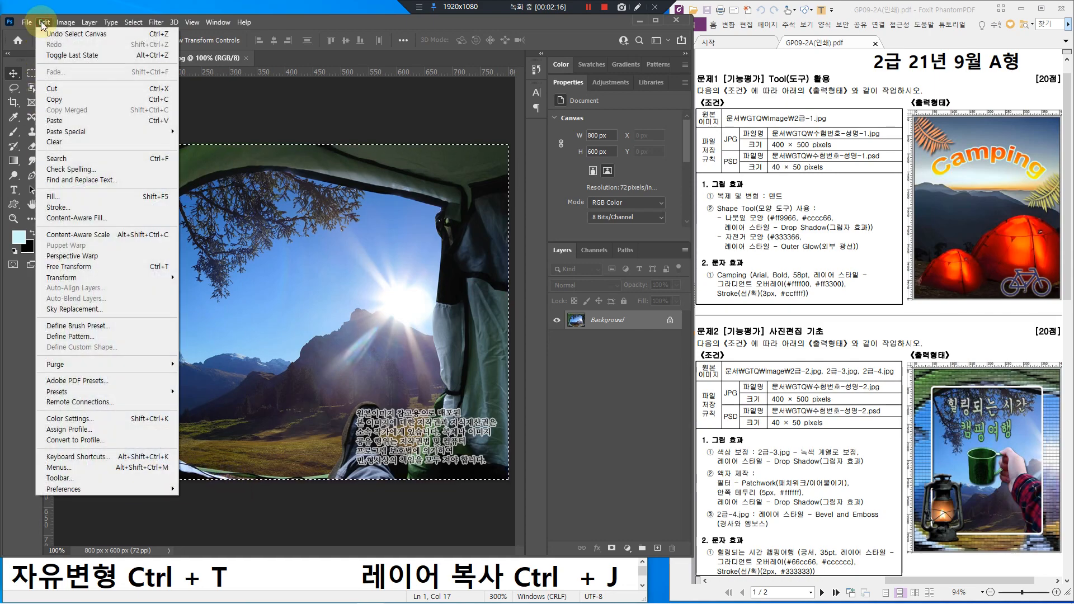
{"action": "left_click", "coordinate": [56, 100]}
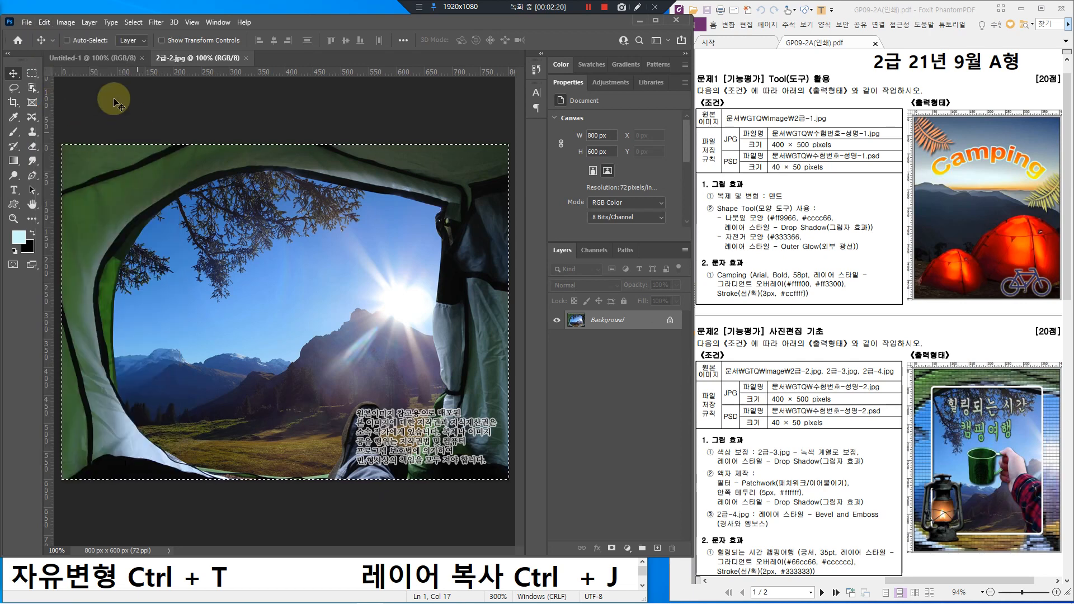
{"action": "left_click", "coordinate": [68, 57]}
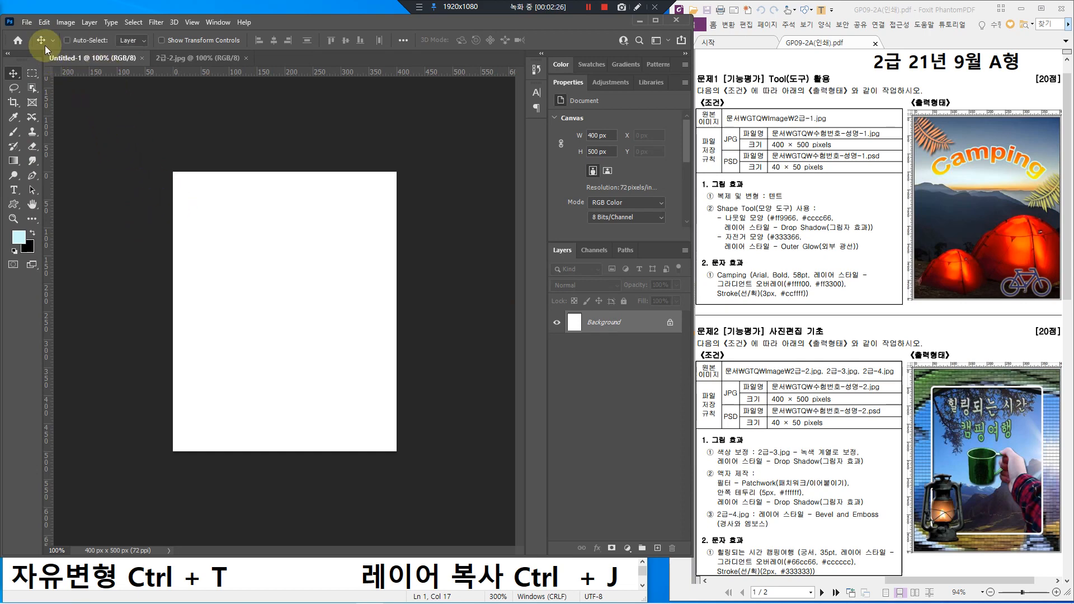
Step: Paste the copied 800 × 600 tent photo into Untitled-1 as Layer 1
{"action": "left_click", "coordinate": [44, 23]}
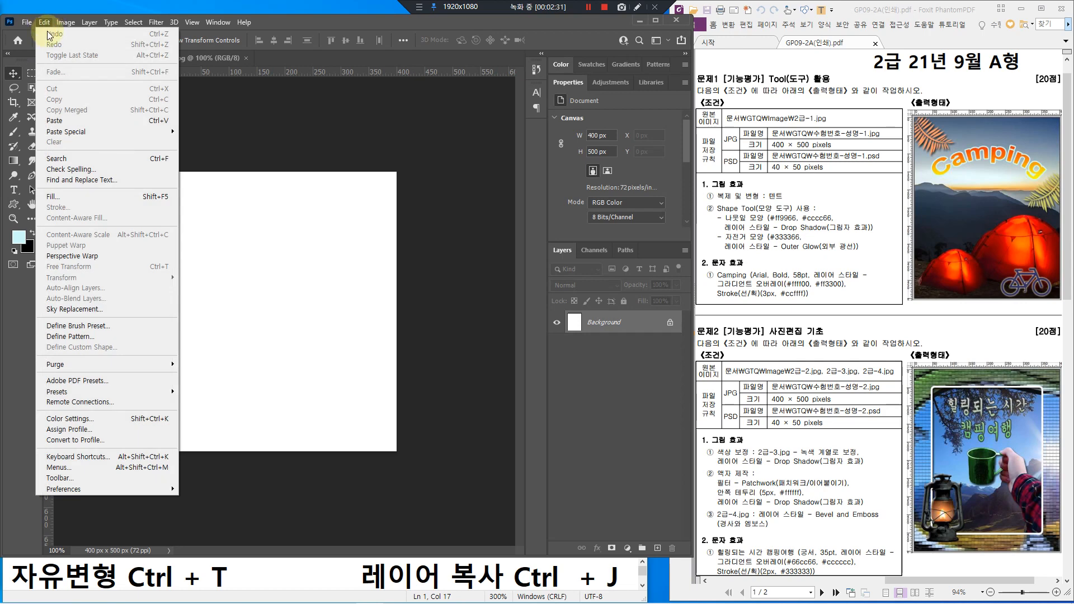
{"action": "left_click", "coordinate": [64, 121]}
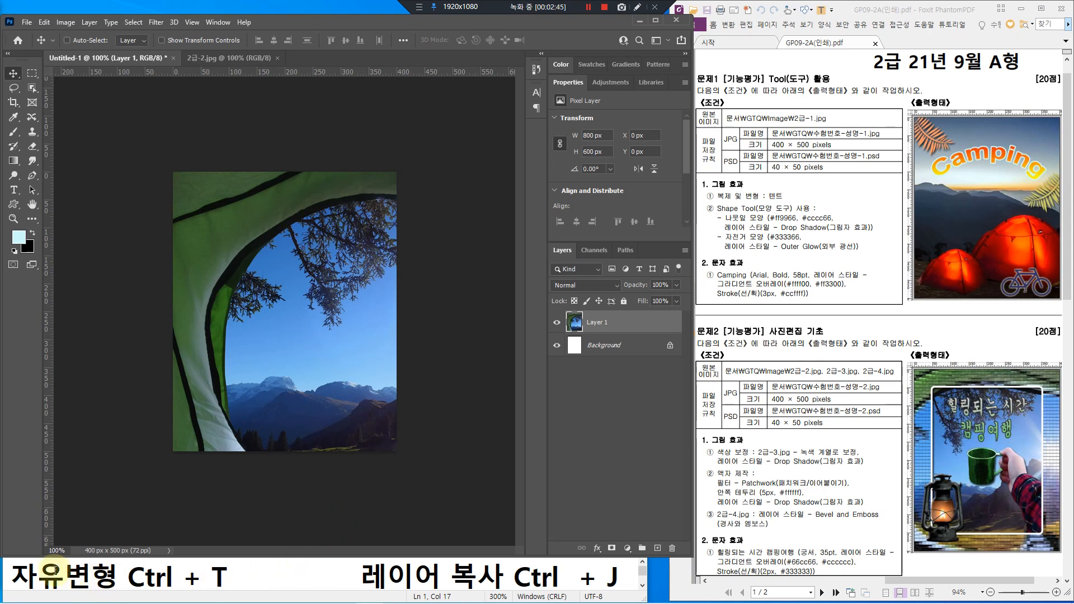
{"action": "left_click", "coordinate": [64, 574]}
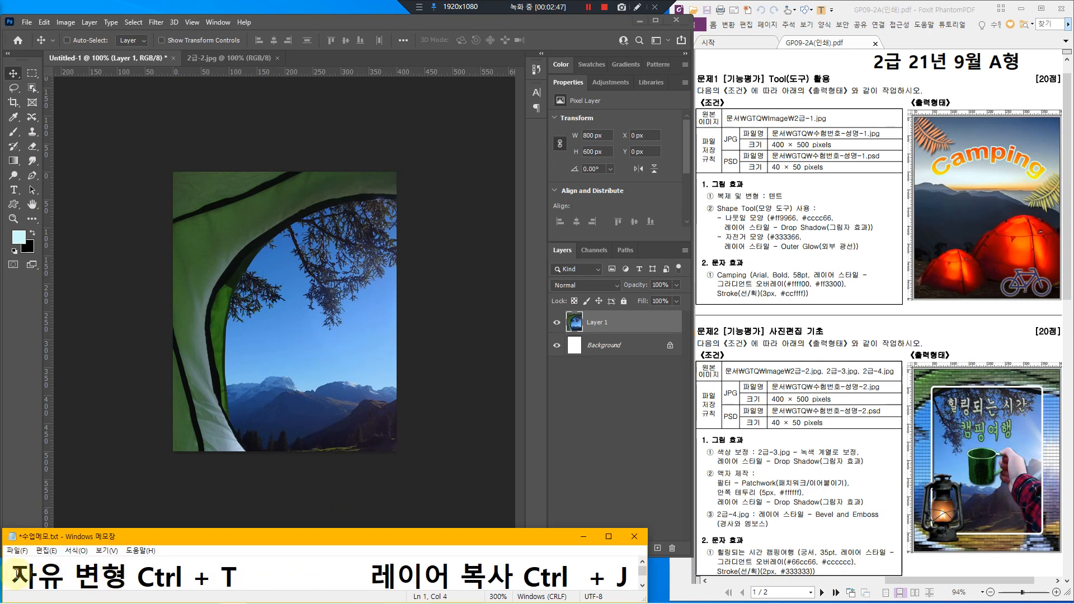
{"action": "left_click_drag", "start_coordinate": [20, 574], "coordinate": [250, 576]}
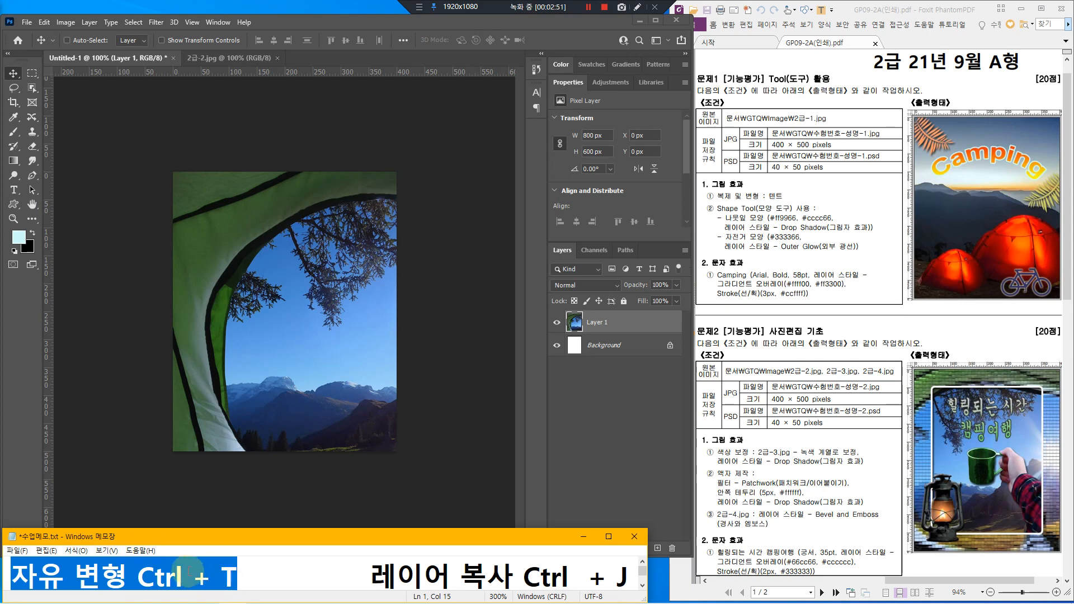
{"action": "left_click", "coordinate": [273, 20]}
{"action": "left_click", "coordinate": [52, 24]}
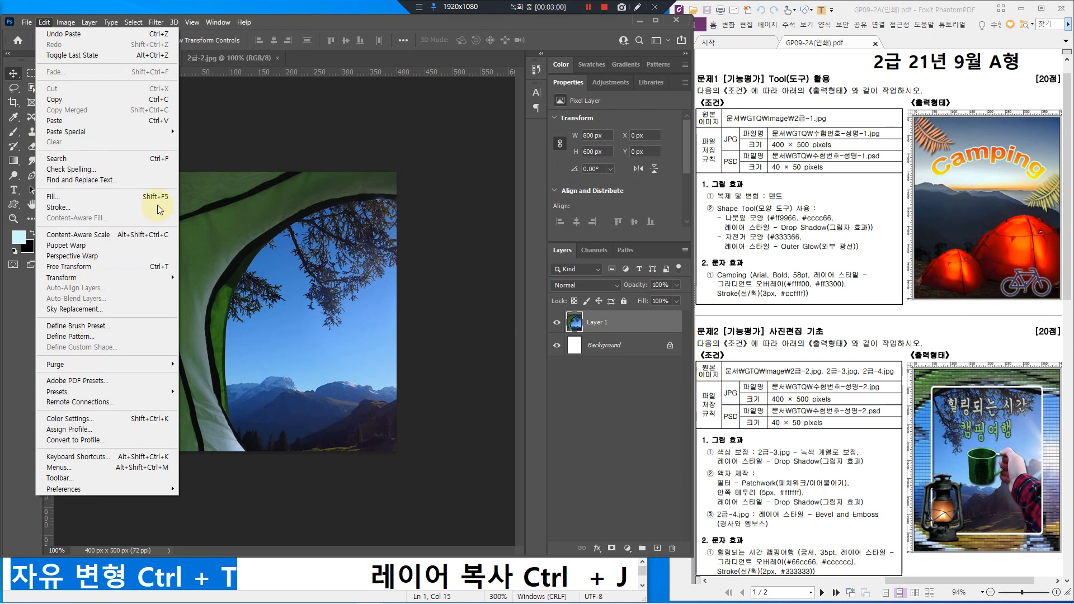
{"action": "left_click", "coordinate": [323, 21]}
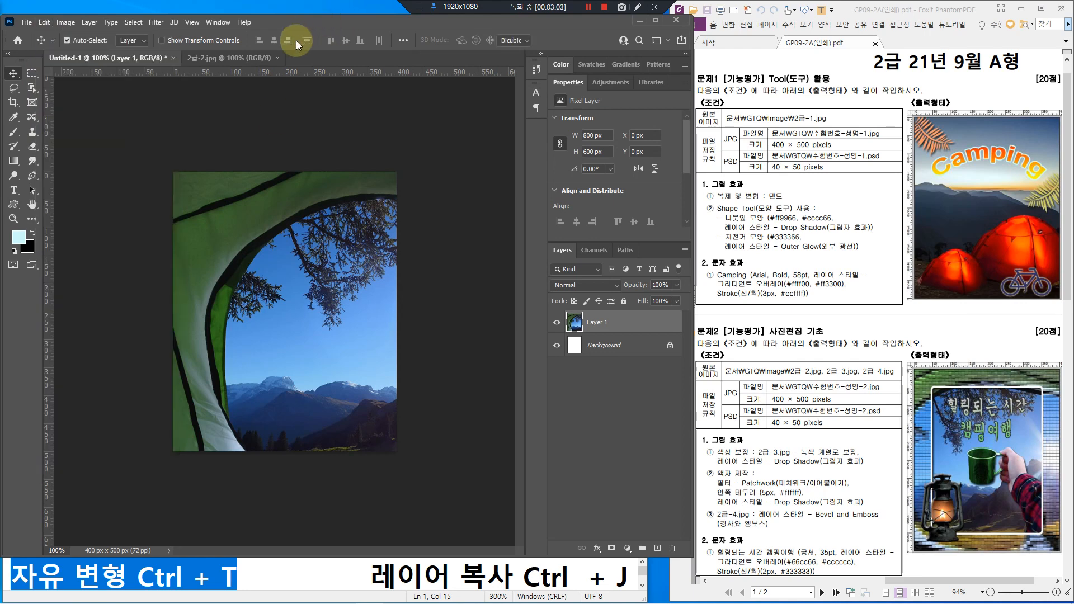
Step: Scale the pasted tent photo down to 83.56% with Free Transform
{"action": "key", "text": "ctrl+t"}
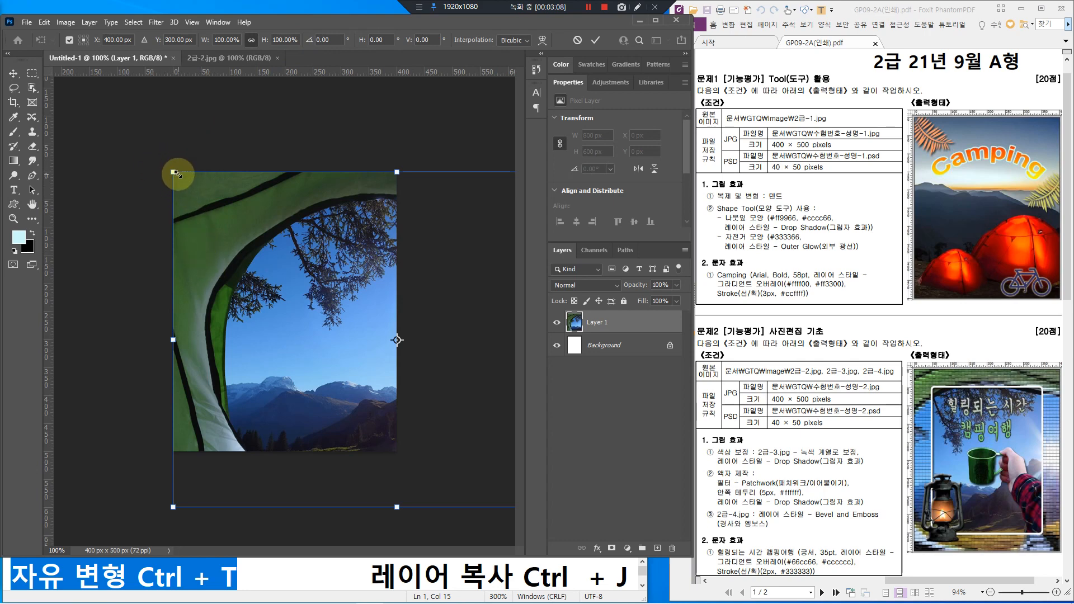
{"action": "left_click_drag", "start_coordinate": [173, 171], "coordinate": [220, 215]}
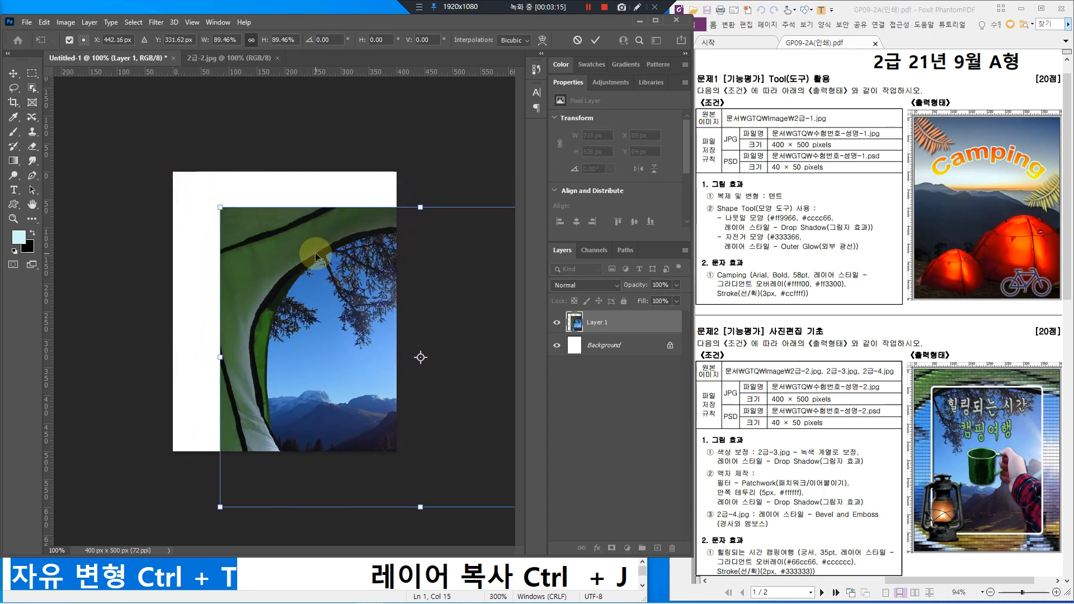
{"action": "left_click_drag", "start_coordinate": [315, 256], "coordinate": [270, 220]}
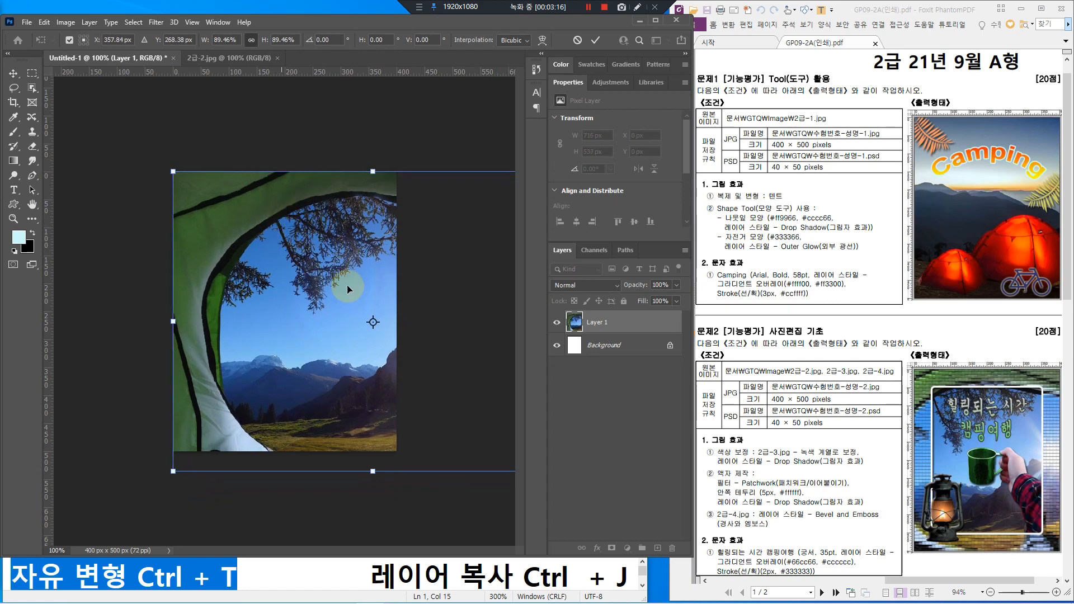
{"action": "left_click_drag", "start_coordinate": [692, 397], "coordinate": [896, 403]}
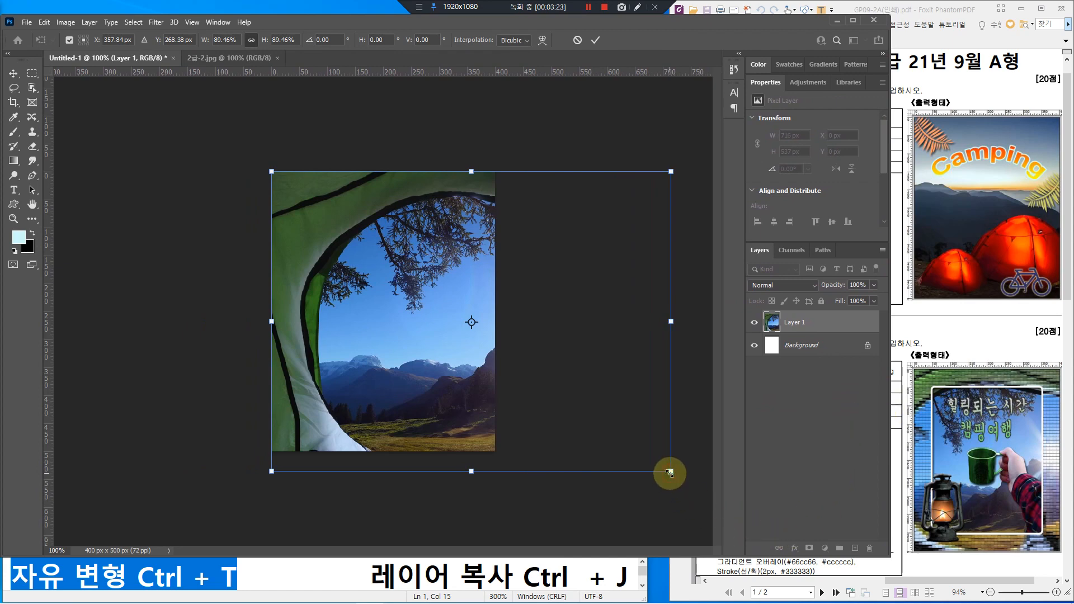
{"action": "left_click_drag", "start_coordinate": [670, 472], "coordinate": [644, 450]}
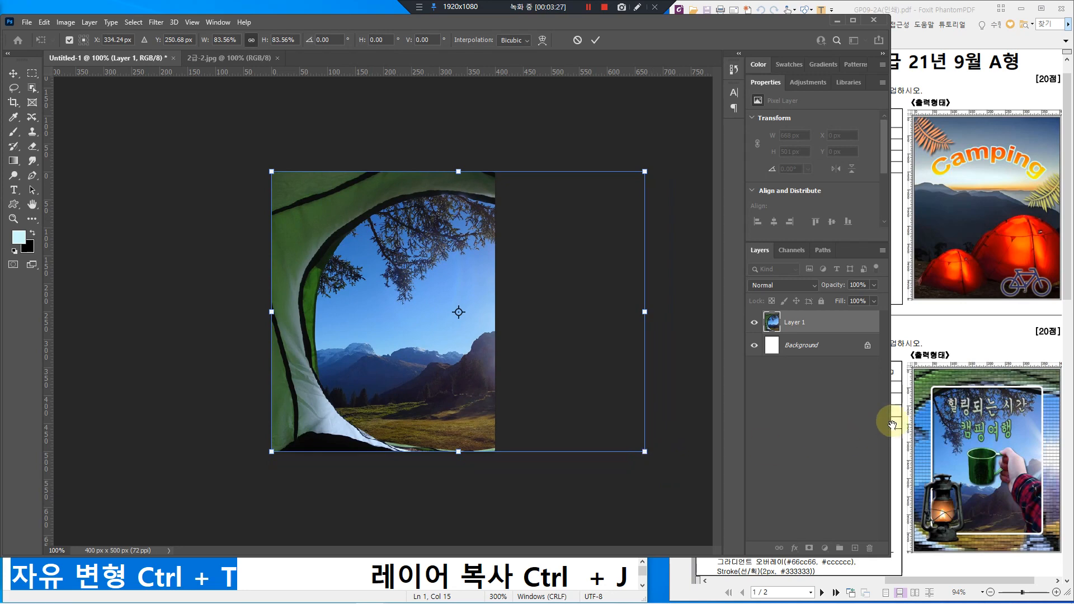
{"action": "left_click_drag", "start_coordinate": [889, 419], "coordinate": [697, 421]}
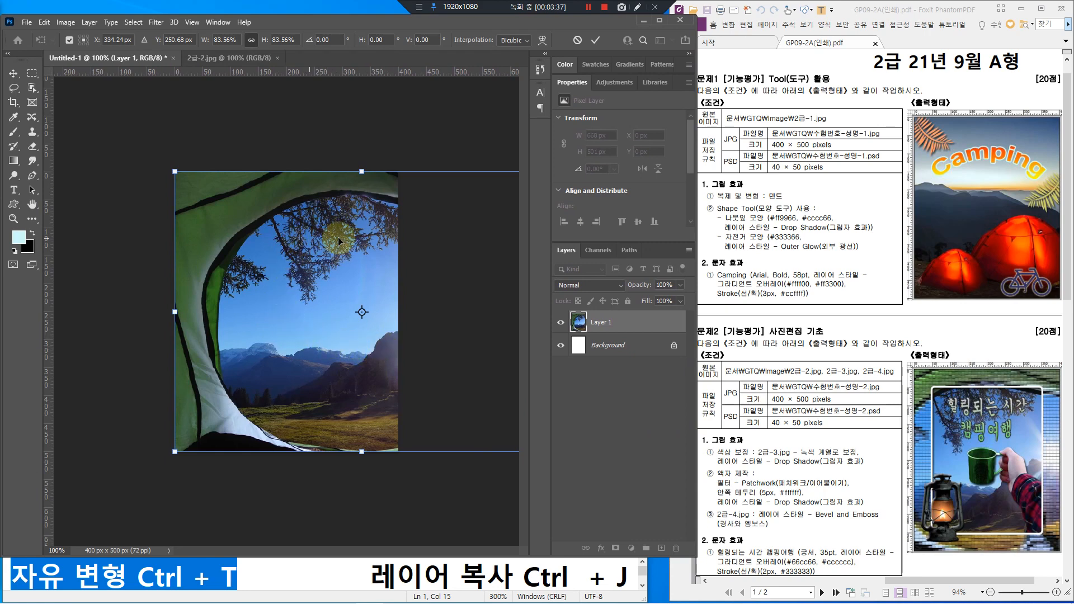
Step: Move the scaled photo left so the mountain view fills the canvas, and commit
{"action": "left_click_drag", "start_coordinate": [370, 349], "coordinate": [310, 353]}
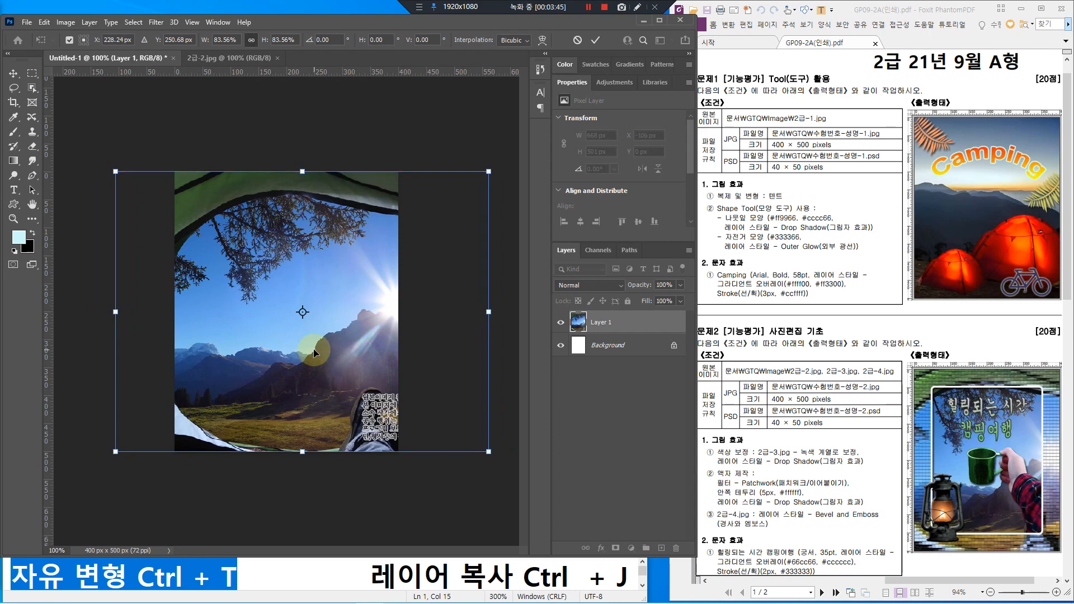
{"action": "key", "text": "Left"}
{"action": "key", "text": "Left"}
{"action": "key", "text": "Left"}
{"action": "key", "text": "Left"}
{"action": "key", "text": "Left"}
{"action": "key", "text": "Left"}
{"action": "key", "text": "Left"}
{"action": "key", "text": "Left"}
{"action": "key", "text": "Left"}
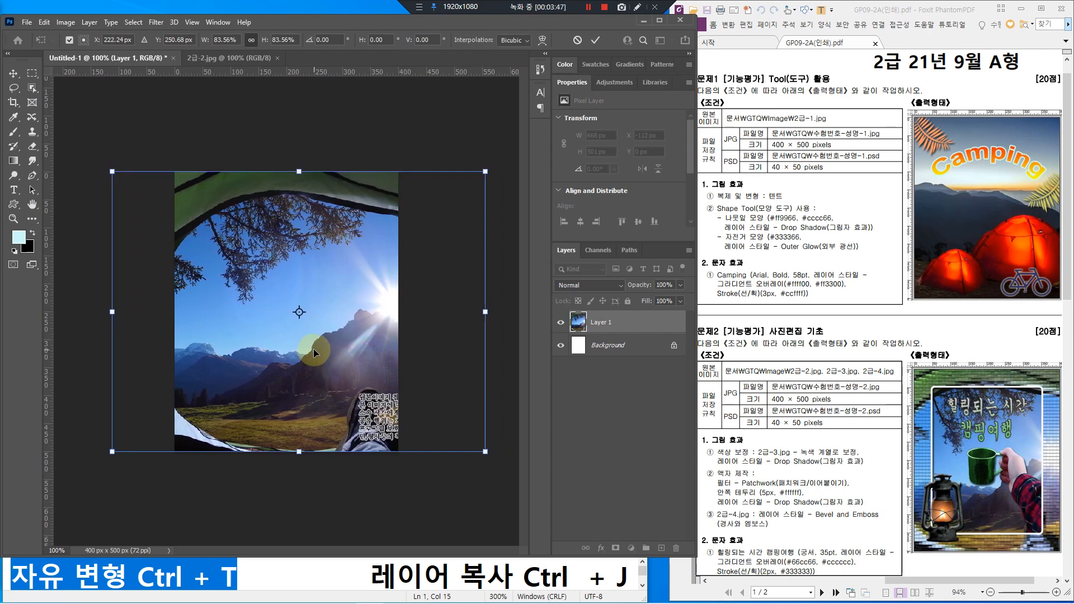
{"action": "key", "text": "Left"}
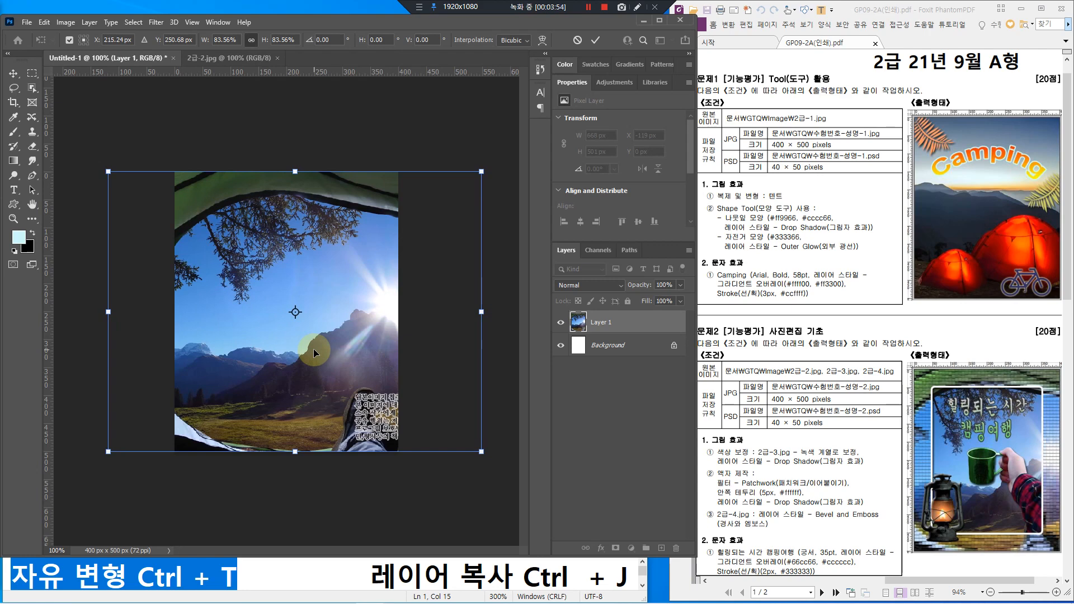
{"action": "double_click", "coordinate": [313, 348]}
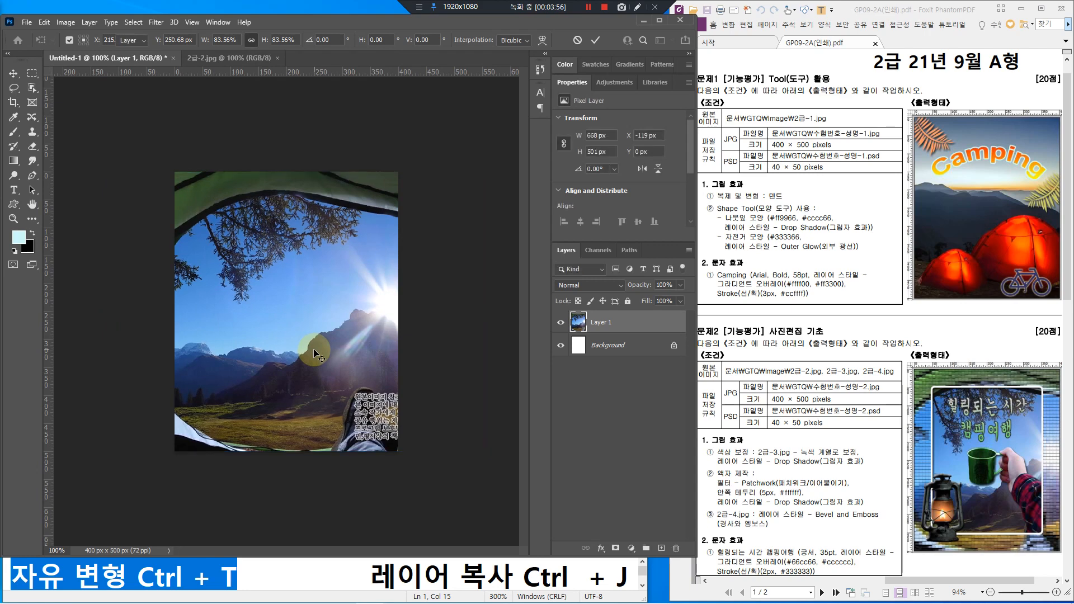
{"action": "left_click_drag", "start_coordinate": [582, 312], "coordinate": [631, 336]}
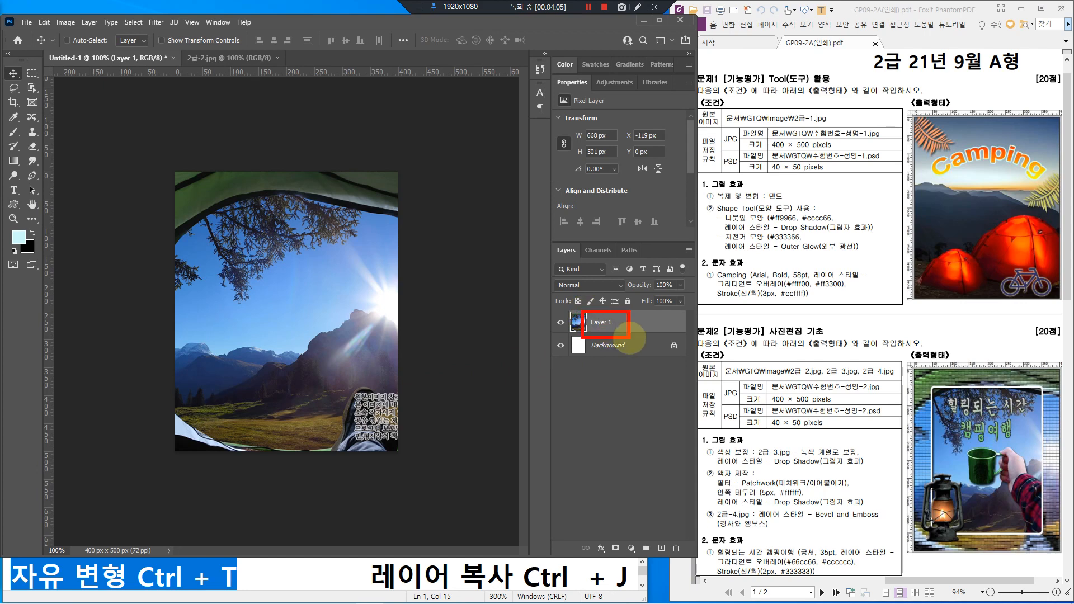
Step: Rename Layer 1 to '2-2' in the Layers panel
{"action": "key", "text": "Escape"}
{"action": "left_click", "coordinate": [602, 325]}
{"action": "double_click", "coordinate": [601, 324]}
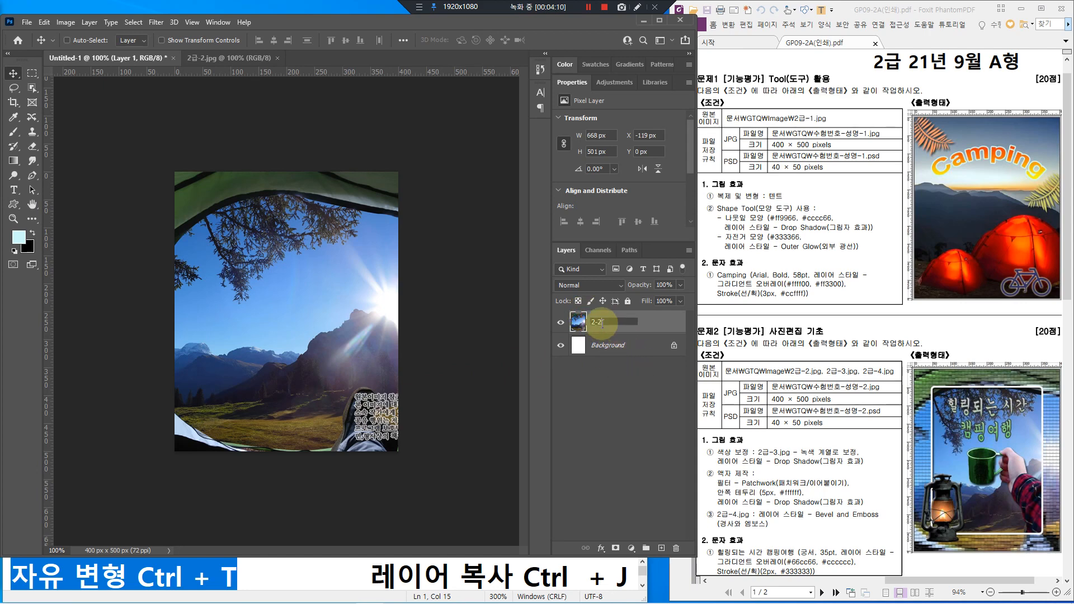
{"action": "key", "text": "Return"}
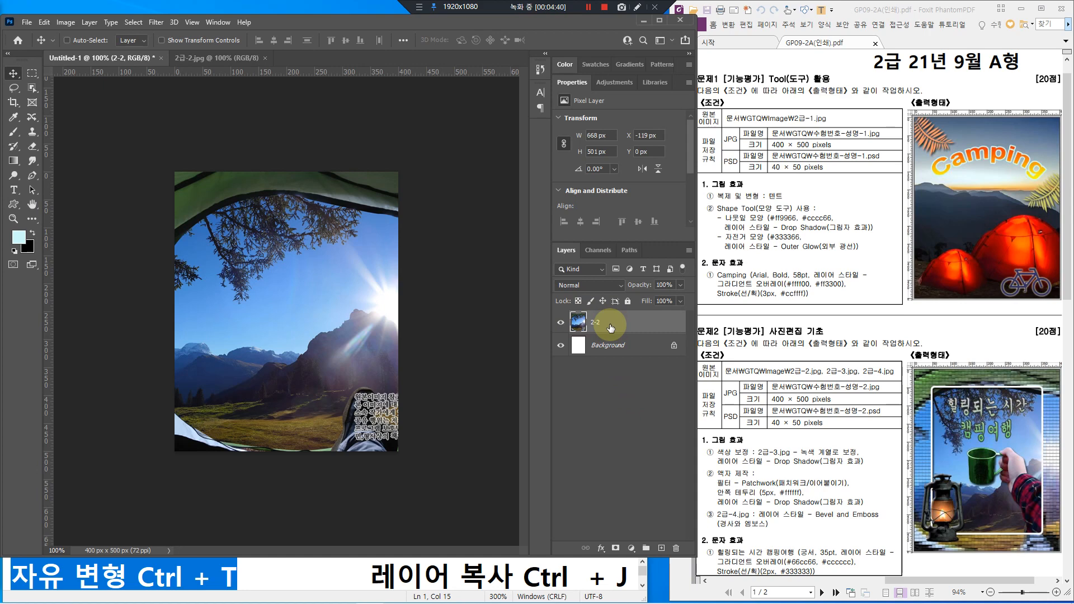
{"action": "left_click_drag", "start_coordinate": [369, 576], "coordinate": [629, 576]}
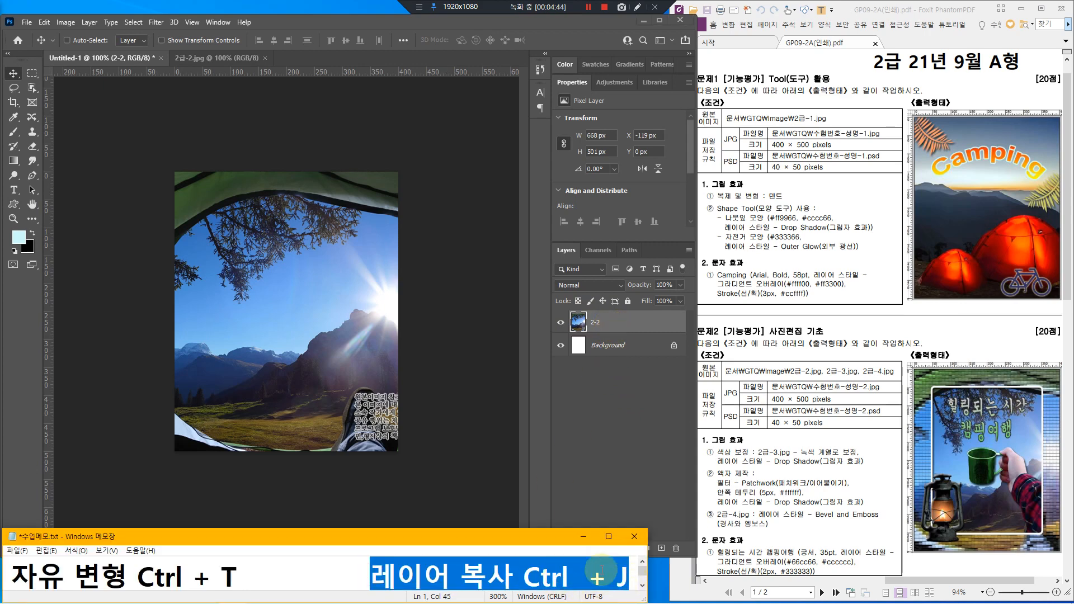
{"action": "left_click", "coordinate": [609, 328]}
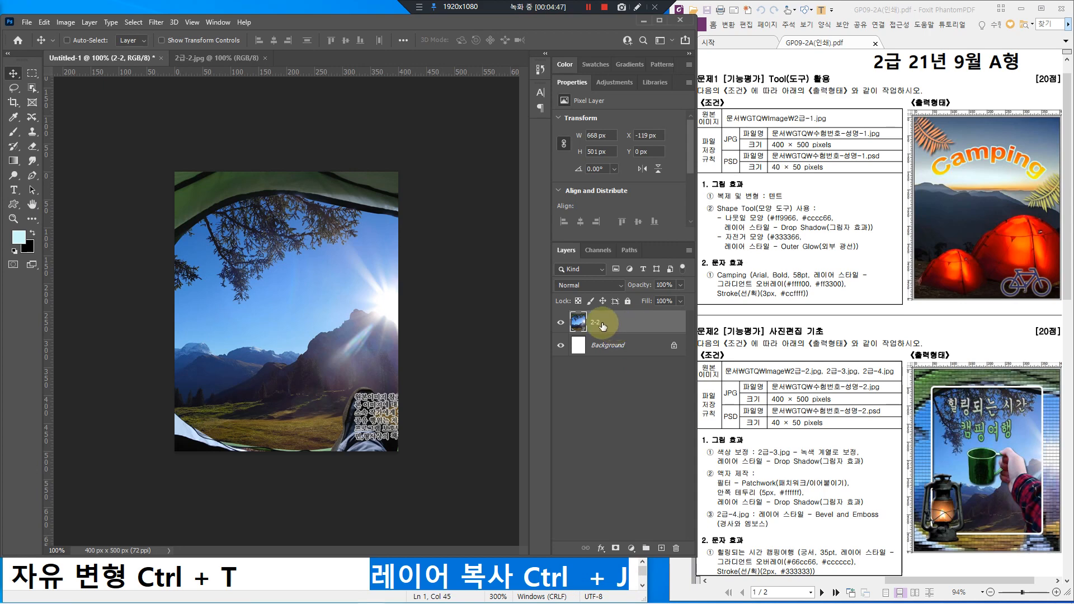
{"action": "mouse_move", "coordinate": [566, 309]}
{"action": "left_mouse_down"}
{"action": "mouse_move", "coordinate": [660, 331]}
{"action": "mouse_move", "coordinate": [620, 318]}
{"action": "mouse_move", "coordinate": [640, 291]}
{"action": "left_mouse_up"}
Step: Duplicate the 2-2 layer with Ctrl+J to create '2-2 copy'
{"action": "key", "text": "Escape"}
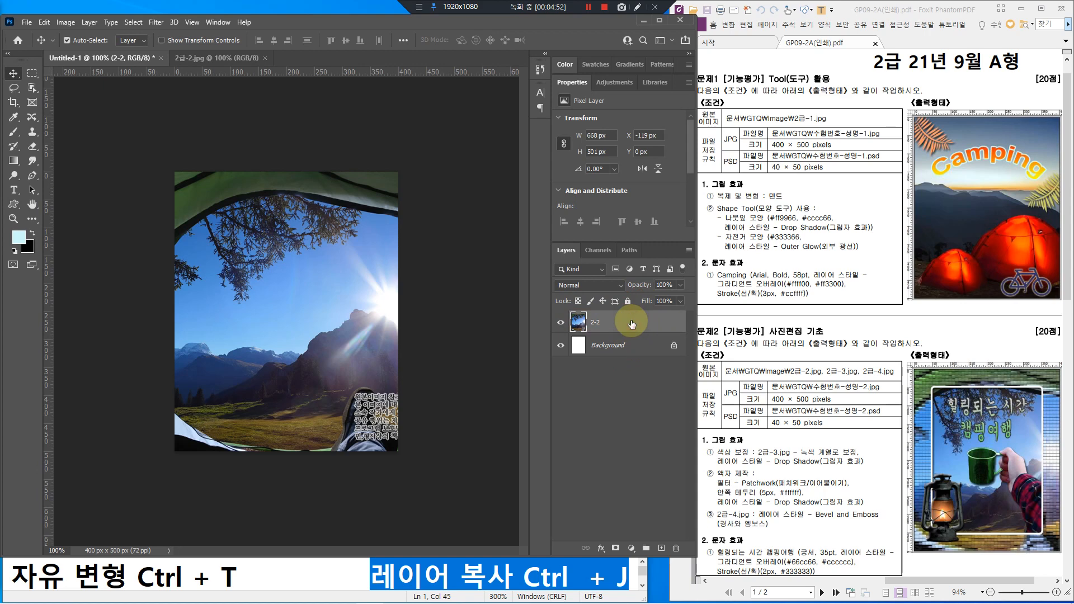
{"action": "key", "text": "ctrl+j"}
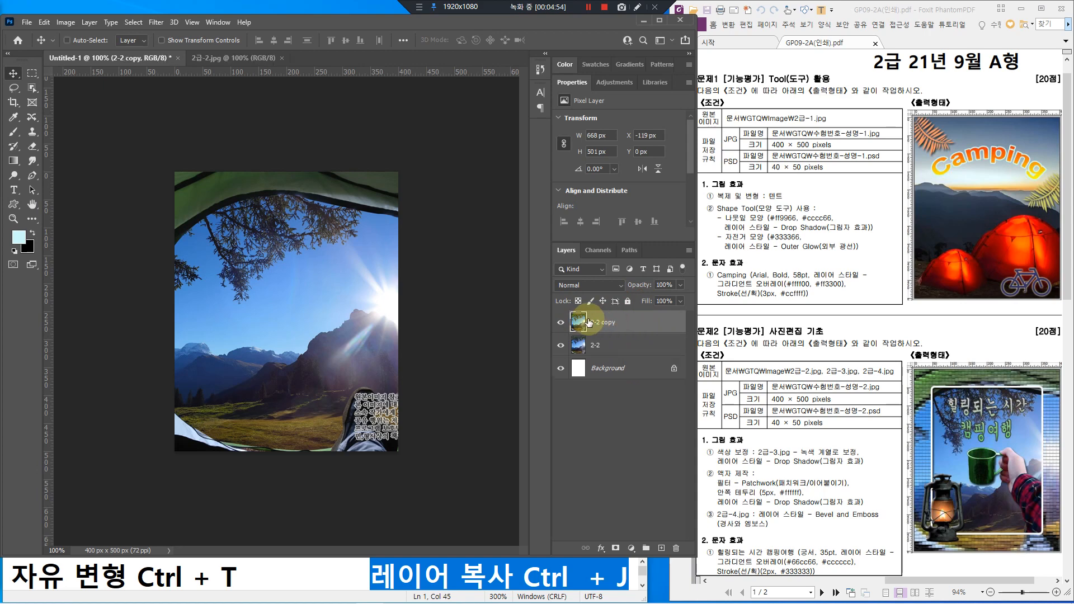
{"action": "left_click", "coordinate": [89, 24]}
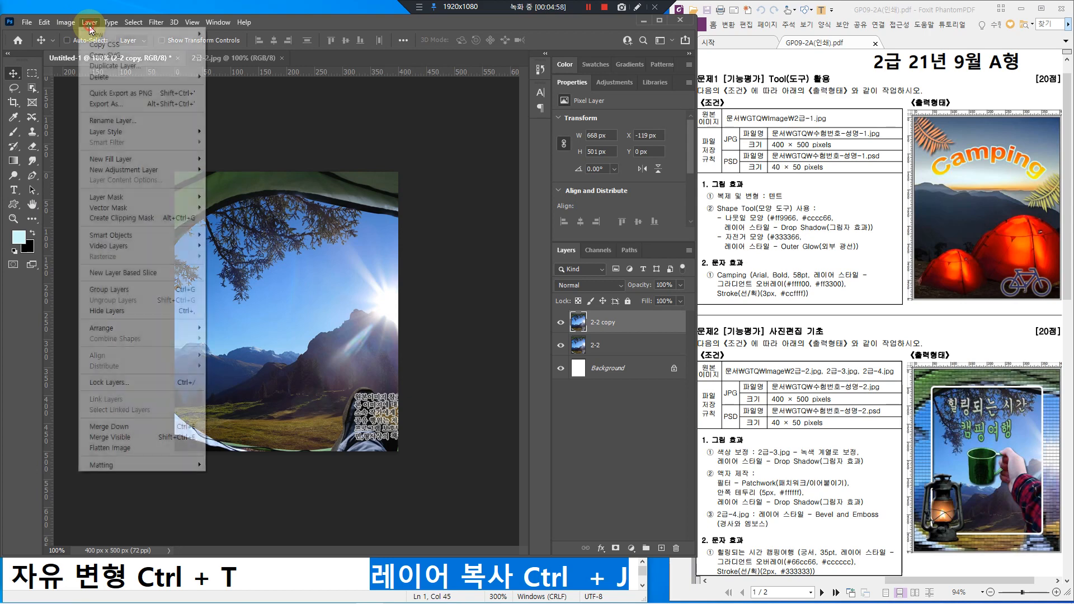
{"action": "mouse_move", "coordinate": [96, 36]}
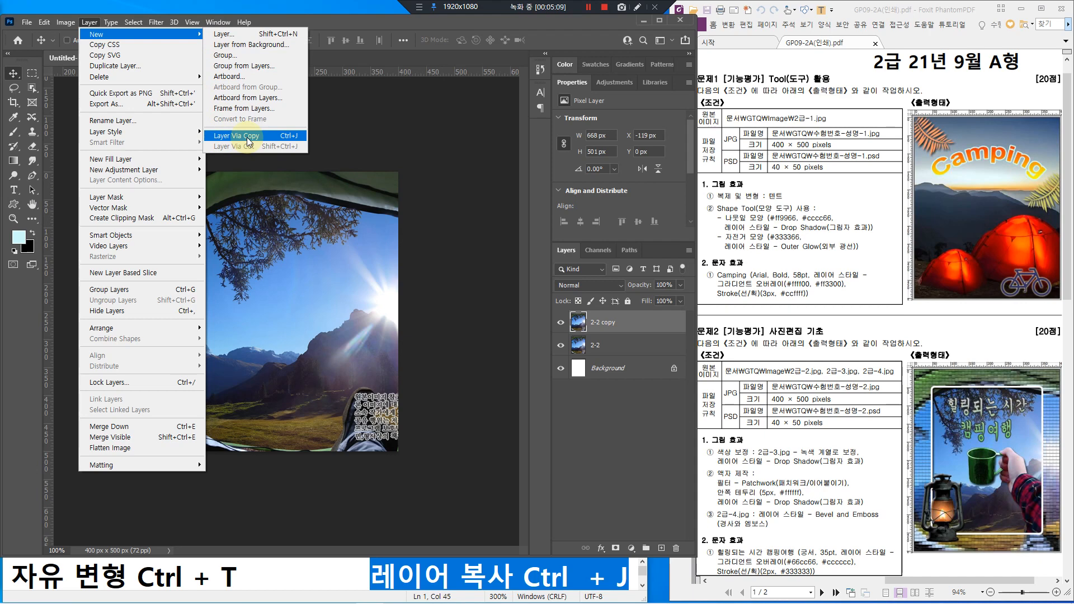
{"action": "left_click", "coordinate": [649, 331]}
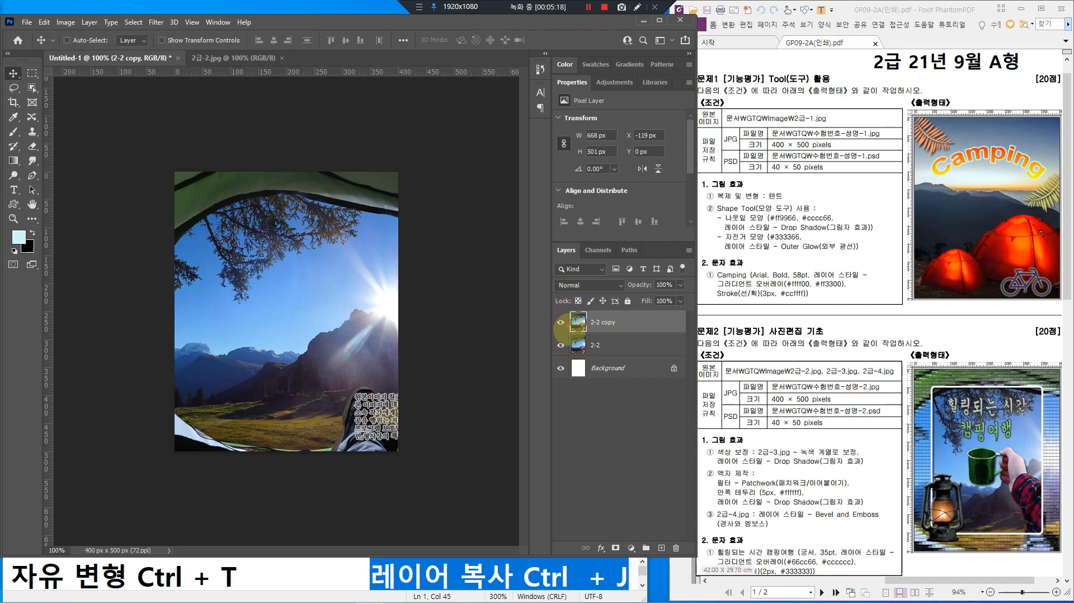
{"action": "left_click_drag", "start_coordinate": [709, 475], "coordinate": [854, 490]}
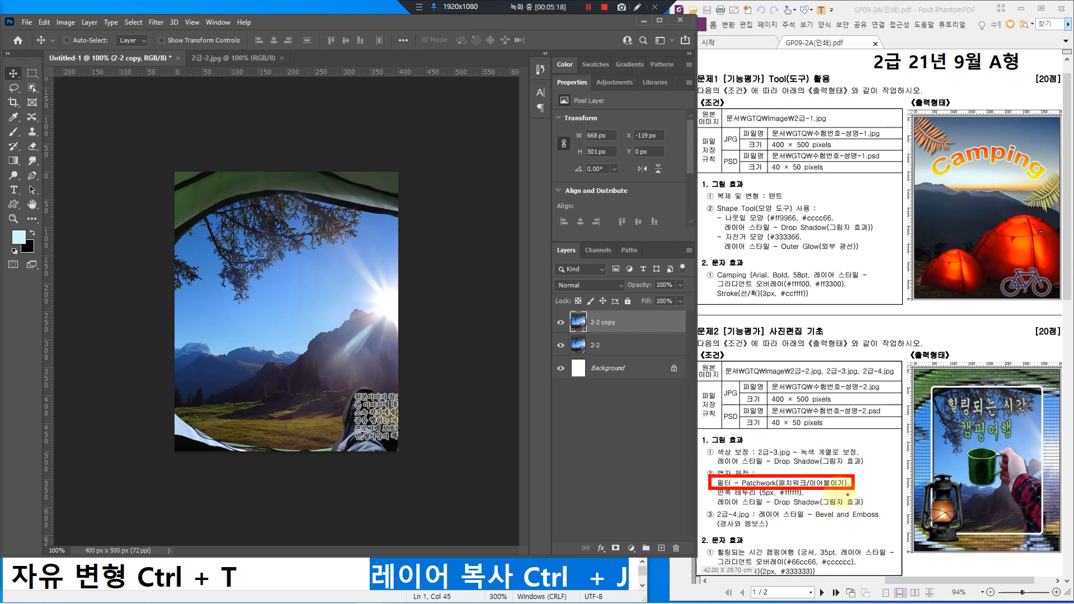
Step: Apply Filter Gallery Texture > Patchwork to 2-2 copy, square size 4, relief 8
{"action": "left_click", "coordinate": [157, 22]}
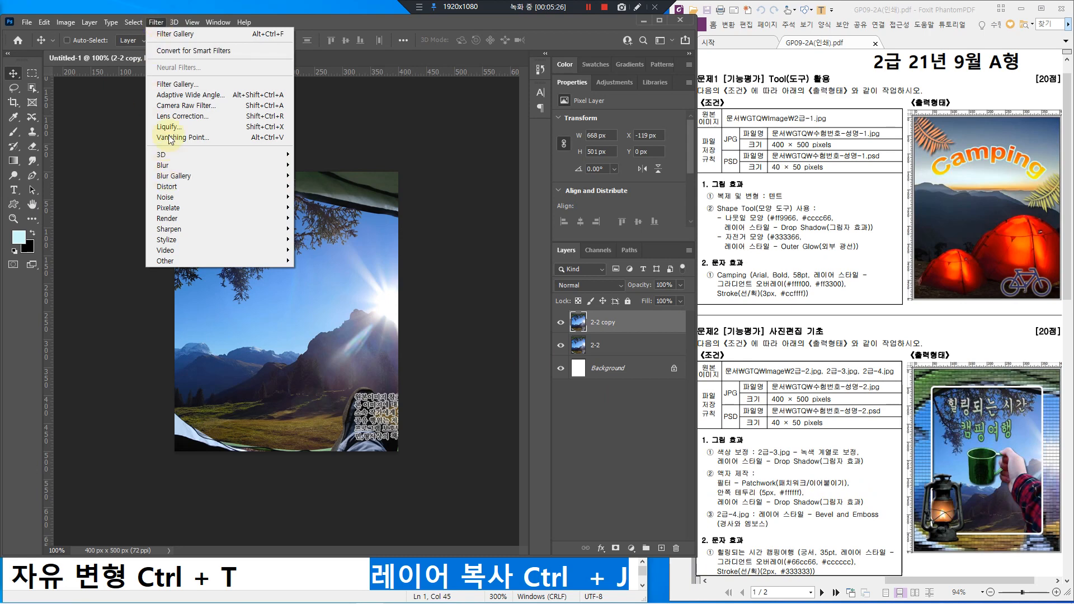
{"action": "left_click", "coordinate": [170, 83]}
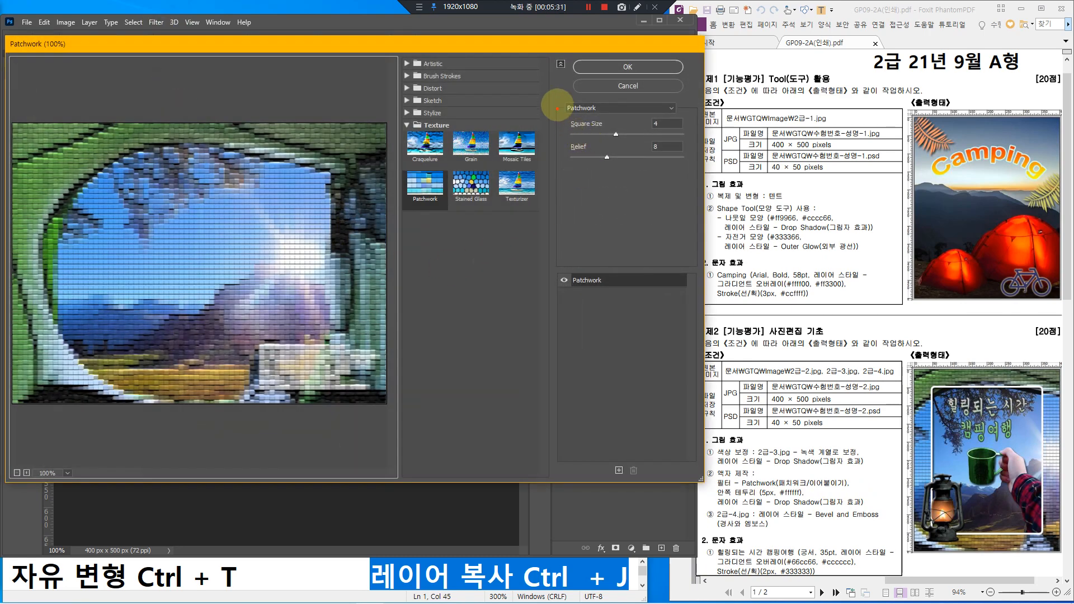
{"action": "mouse_move", "coordinate": [560, 99]}
{"action": "left_mouse_down"}
{"action": "mouse_move", "coordinate": [600, 119]}
{"action": "mouse_move", "coordinate": [684, 120]}
{"action": "left_mouse_up"}
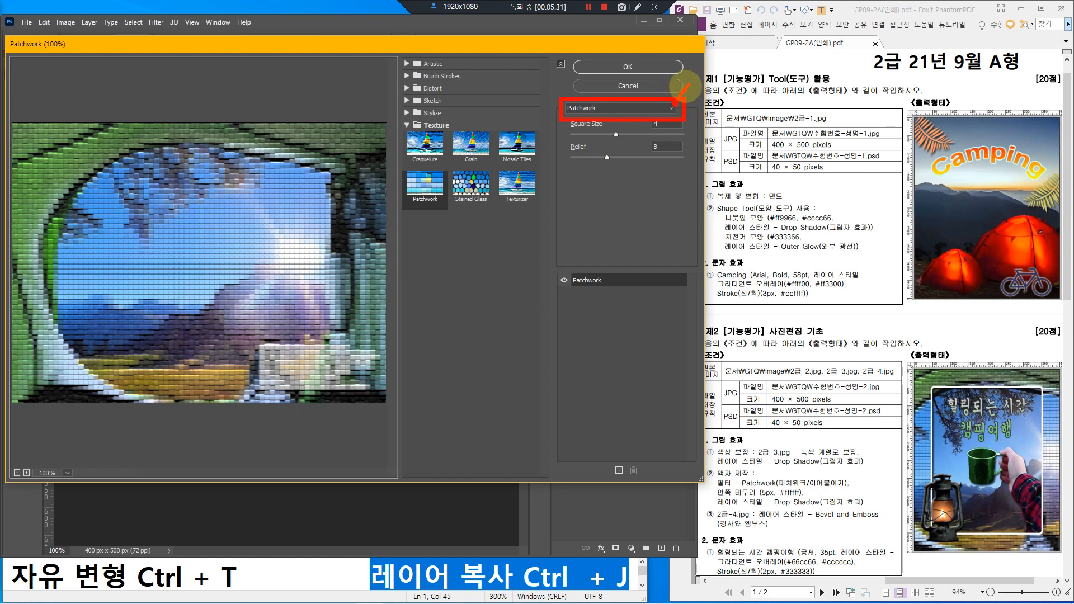
{"action": "left_click", "coordinate": [616, 109]}
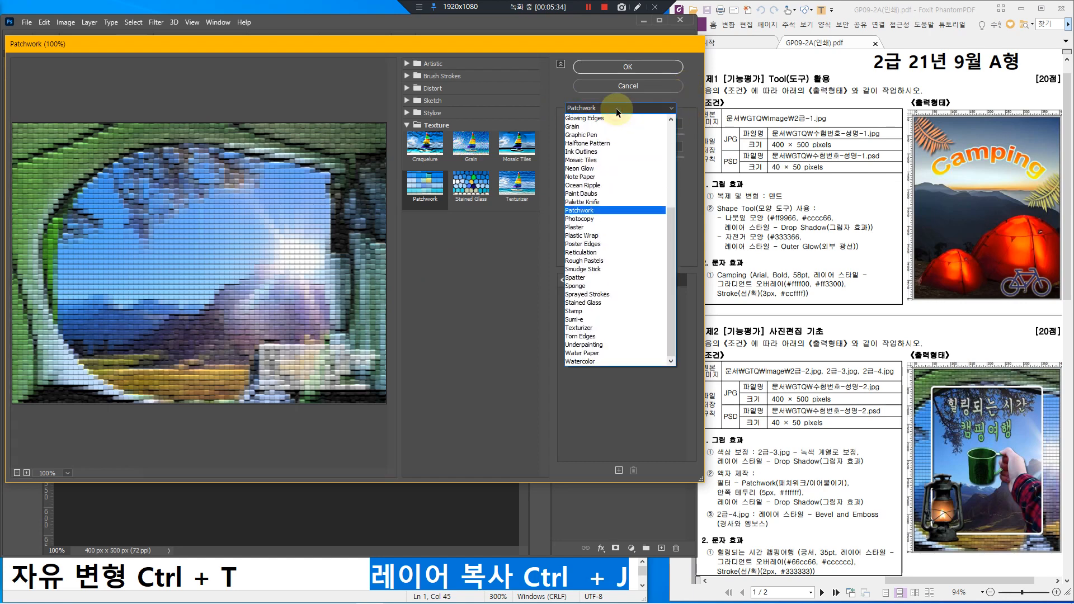
{"action": "left_click", "coordinate": [579, 210]}
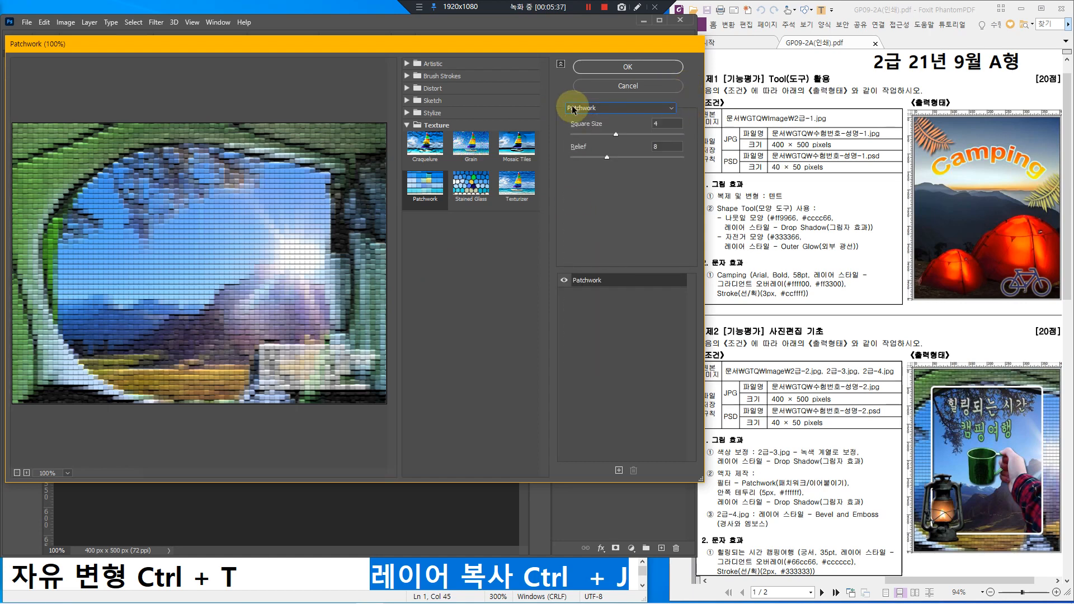
{"action": "mouse_move", "coordinate": [391, 116]}
{"action": "left_mouse_down"}
{"action": "mouse_move", "coordinate": [436, 156]}
{"action": "mouse_move", "coordinate": [541, 215]}
{"action": "left_mouse_up"}
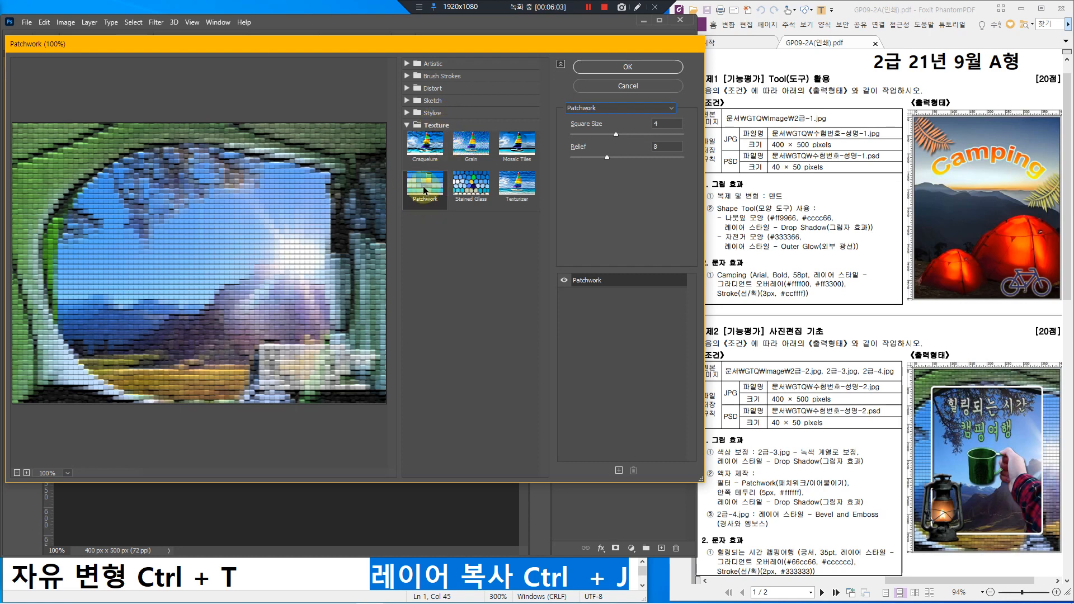
{"action": "left_click", "coordinate": [628, 68]}
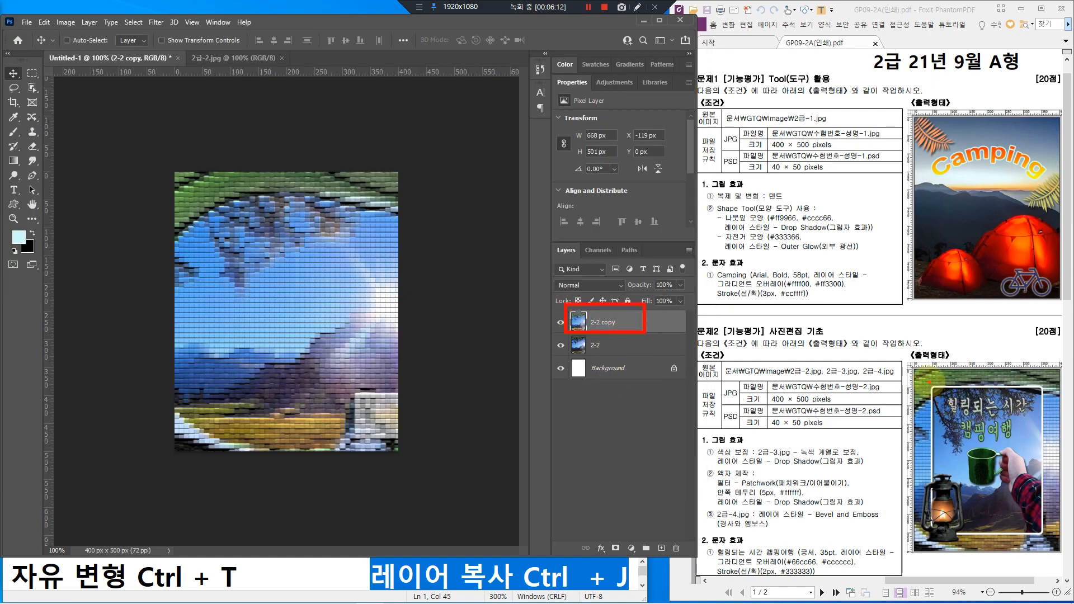
{"action": "mouse_move", "coordinate": [928, 381]}
{"action": "left_mouse_down"}
{"action": "mouse_move", "coordinate": [1057, 542]}
{"action": "mouse_move", "coordinate": [1044, 534]}
{"action": "left_mouse_up"}
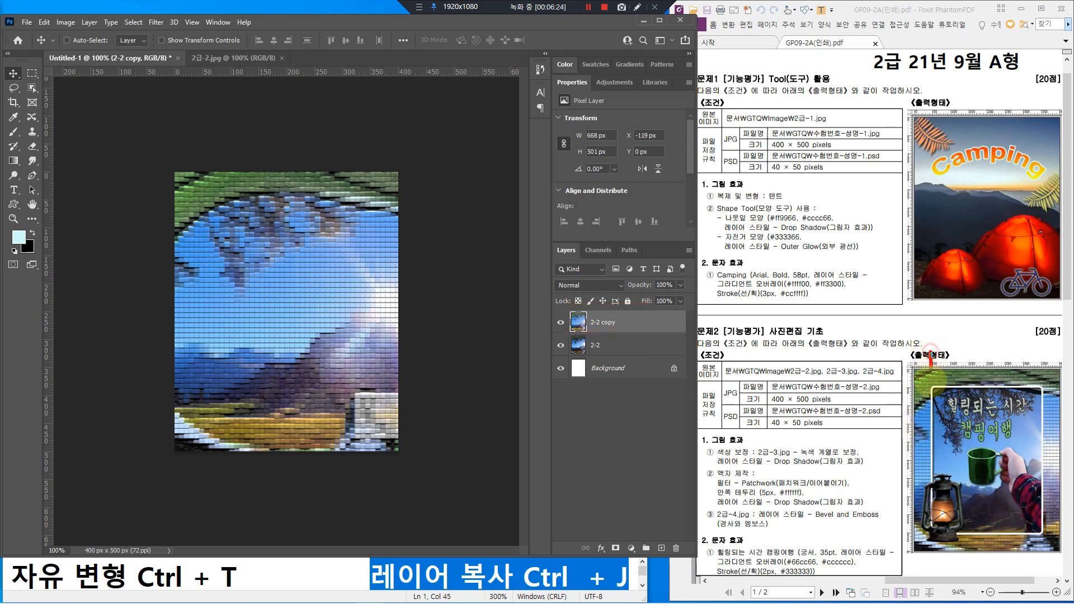
{"action": "left_click_drag", "start_coordinate": [931, 353], "coordinate": [931, 575]}
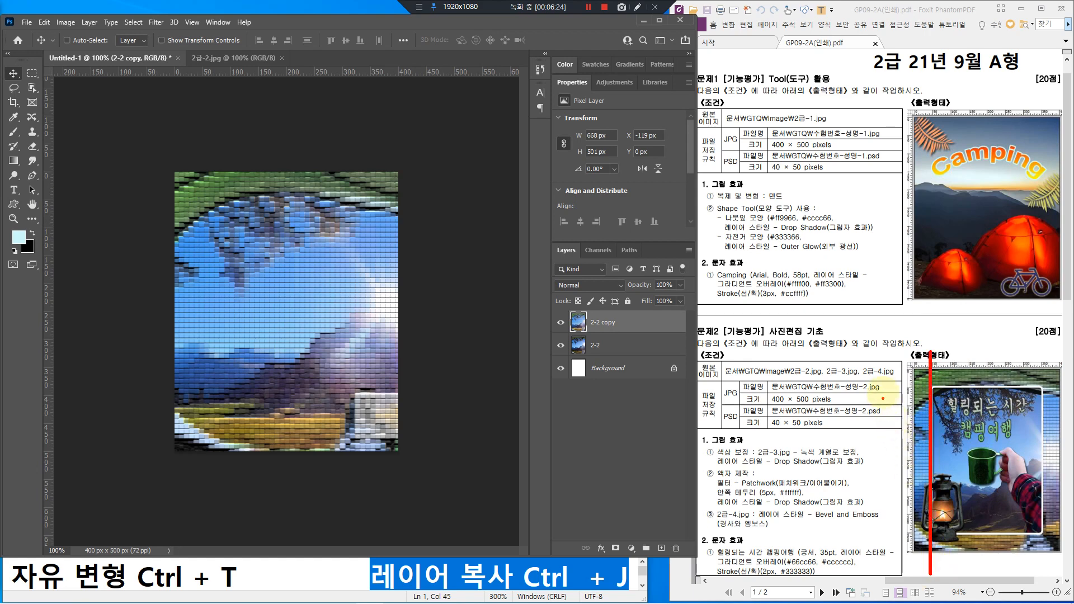
{"action": "left_click_drag", "start_coordinate": [885, 386], "coordinate": [1066, 386]}
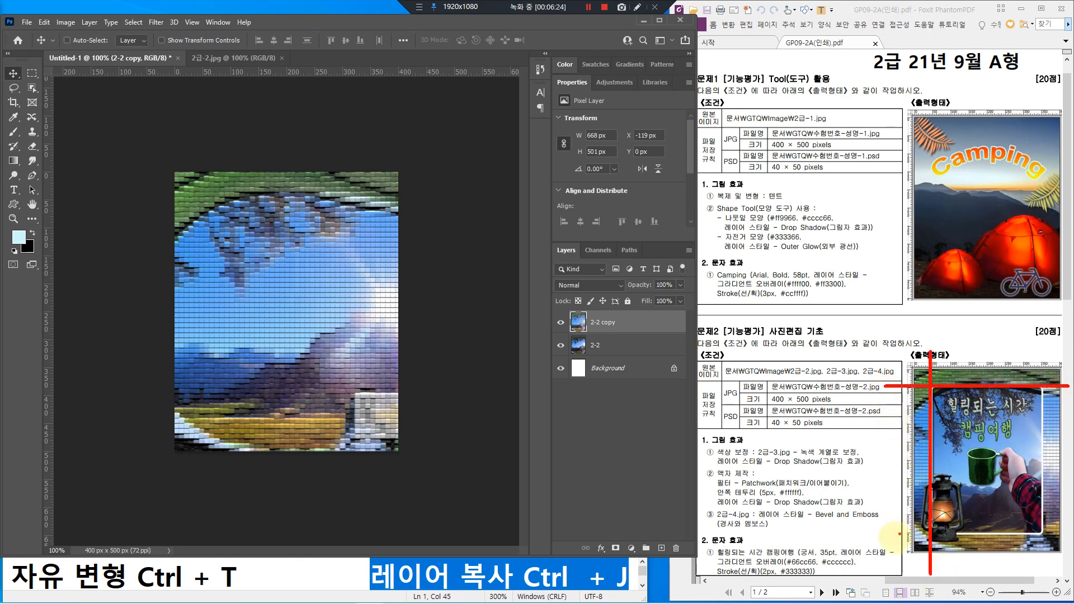
{"action": "left_click_drag", "start_coordinate": [892, 534], "coordinate": [1066, 534]}
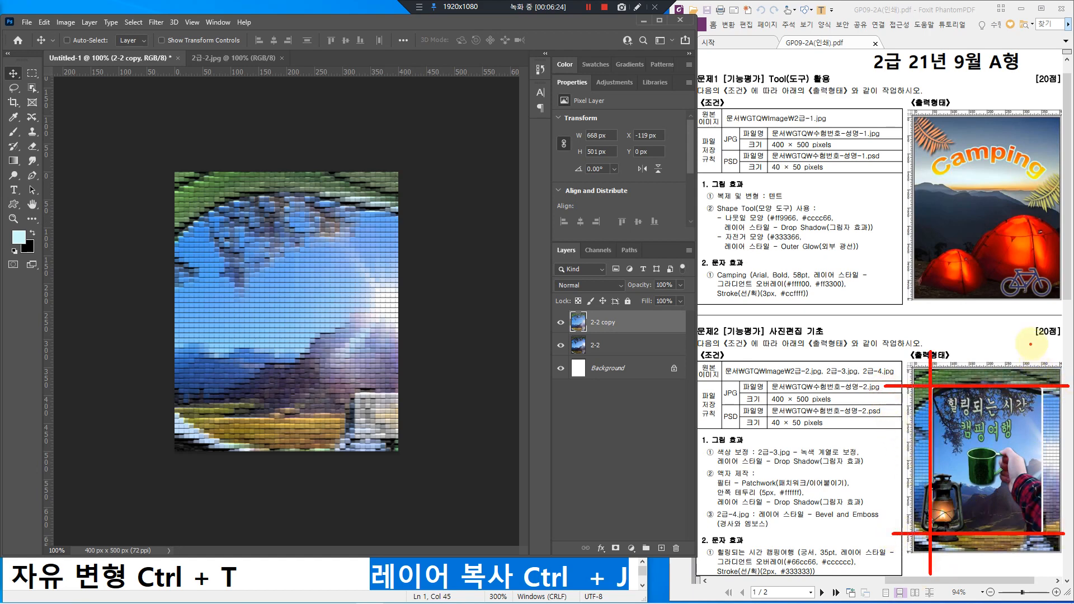
{"action": "mouse_move", "coordinate": [1037, 343]}
{"action": "left_mouse_down"}
{"action": "mouse_move", "coordinate": [1046, 455]}
{"action": "mouse_move", "coordinate": [1036, 579]}
{"action": "left_mouse_up"}
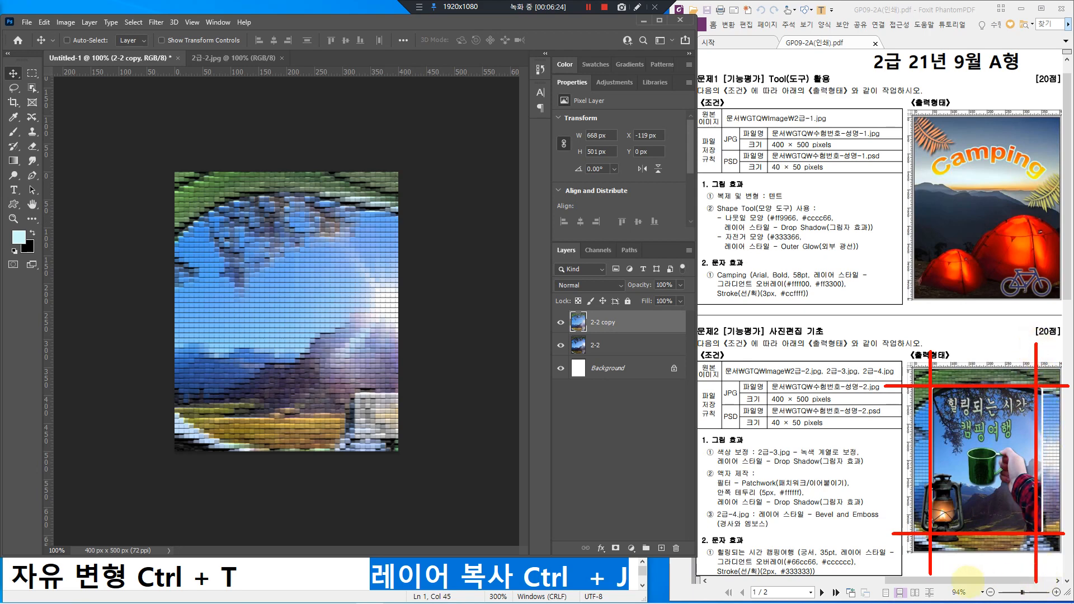
{"action": "key", "text": "Escape"}
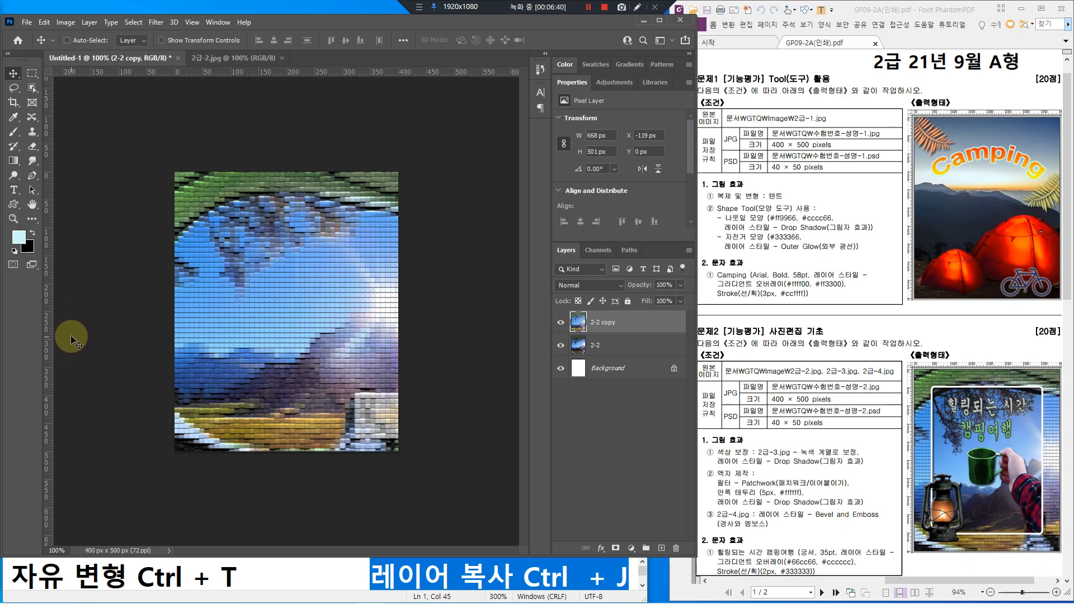
{"action": "left_click_drag", "start_coordinate": [45, 222], "coordinate": [56, 328]}
{"action": "left_click_drag", "start_coordinate": [191, 65], "coordinate": [391, 78]}
{"action": "key", "text": "Escape"}
Step: Turn the document rulers off and back on
{"action": "left_click", "coordinate": [190, 22]}
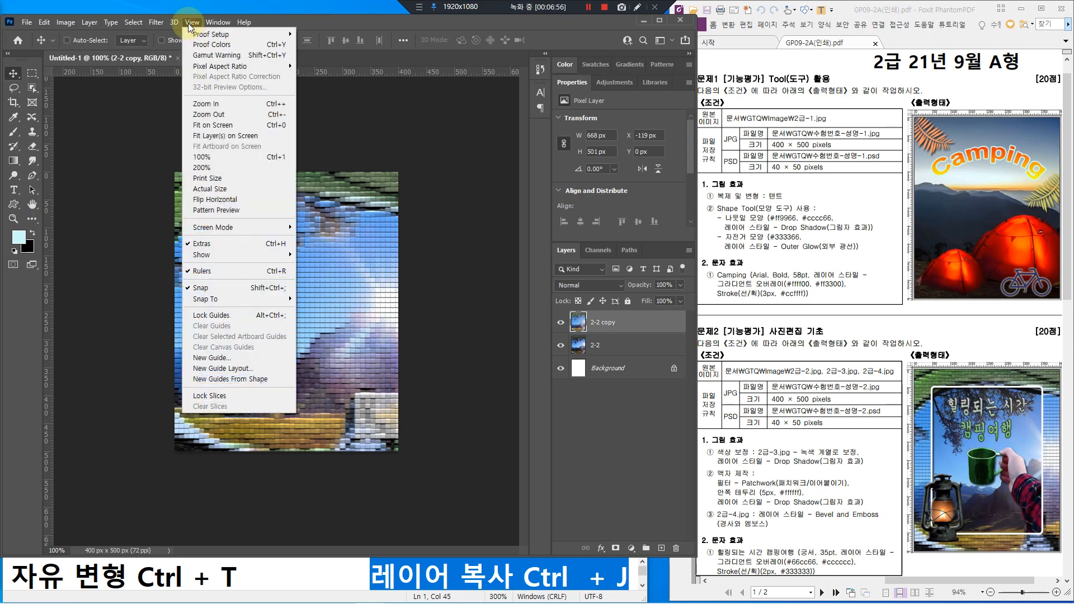
{"action": "left_click", "coordinate": [198, 272]}
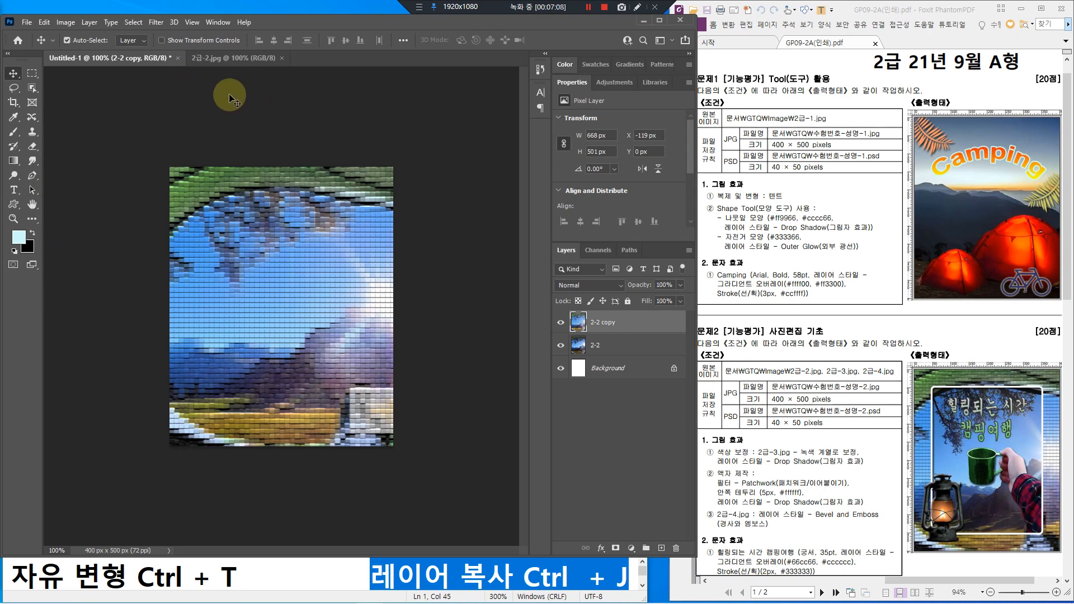
{"action": "key", "text": "ctrl+r"}
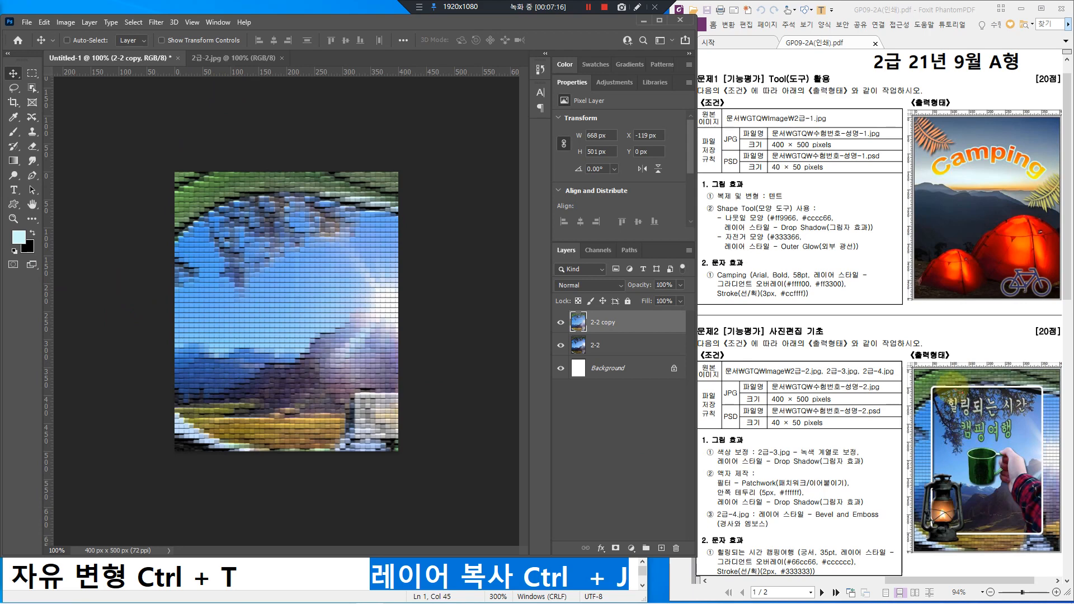
Step: Drag vertical guides to X 51 px and X 350 px
{"action": "mouse_move", "coordinate": [917, 359]}
{"action": "left_mouse_down"}
{"action": "mouse_move", "coordinate": [932, 358]}
{"action": "mouse_move", "coordinate": [937, 407]}
{"action": "left_mouse_up"}
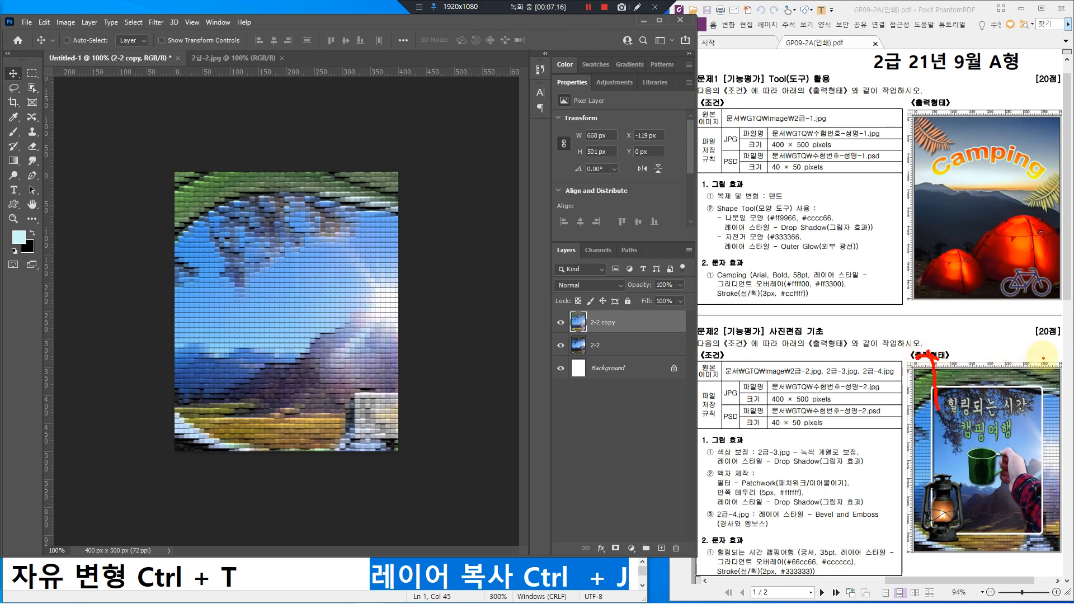
{"action": "left_click_drag", "start_coordinate": [1041, 356], "coordinate": [1044, 437]}
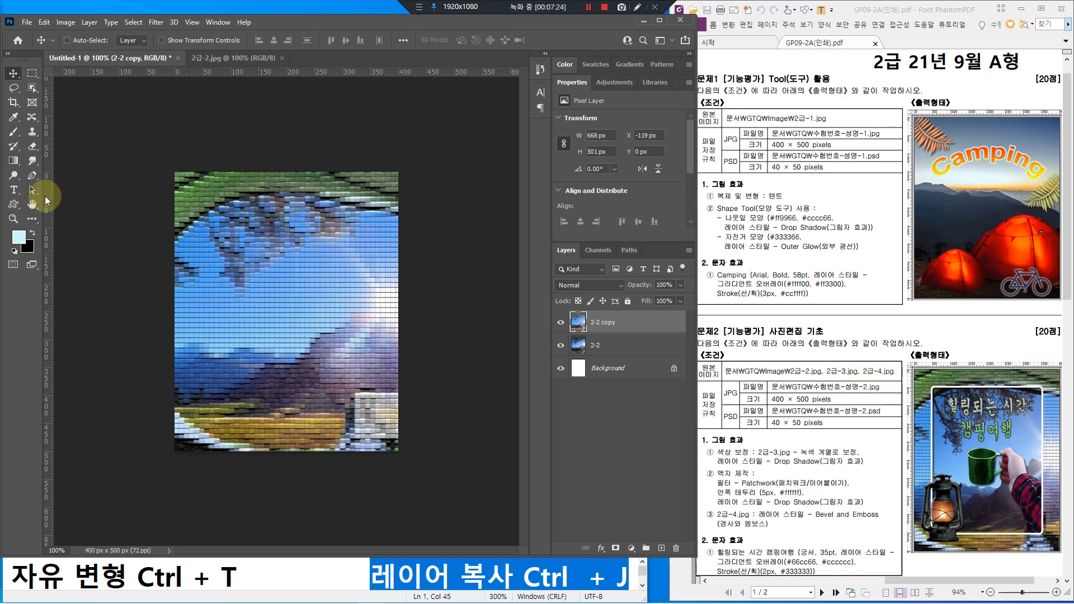
{"action": "left_click_drag", "start_coordinate": [40, 187], "coordinate": [54, 290]}
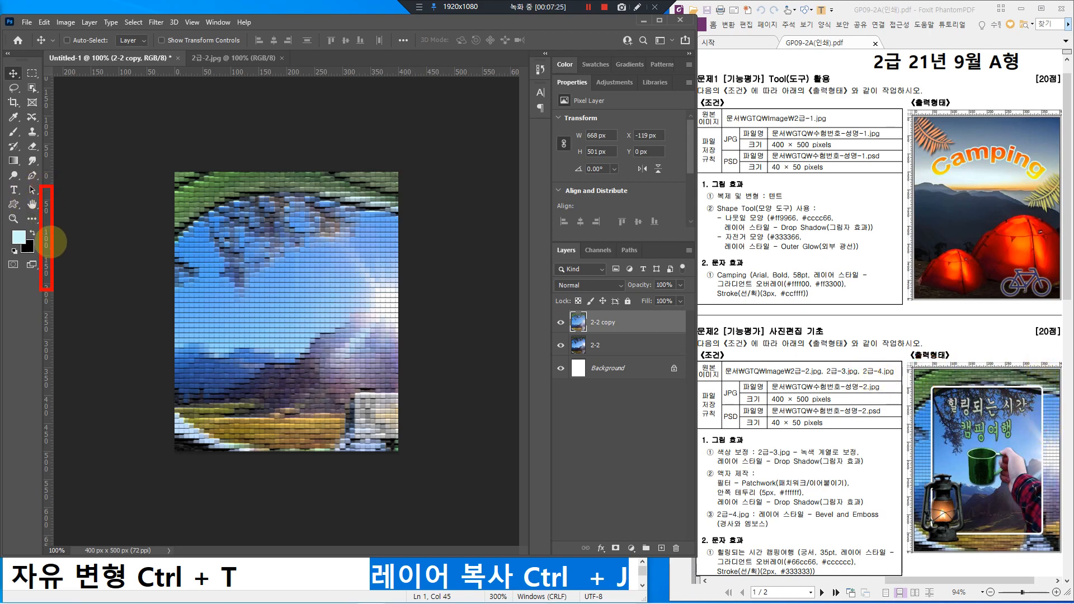
{"action": "mouse_move", "coordinate": [51, 241]}
{"action": "left_mouse_down"}
{"action": "mouse_move", "coordinate": [208, 253]}
{"action": "mouse_move", "coordinate": [188, 273]}
{"action": "left_mouse_up"}
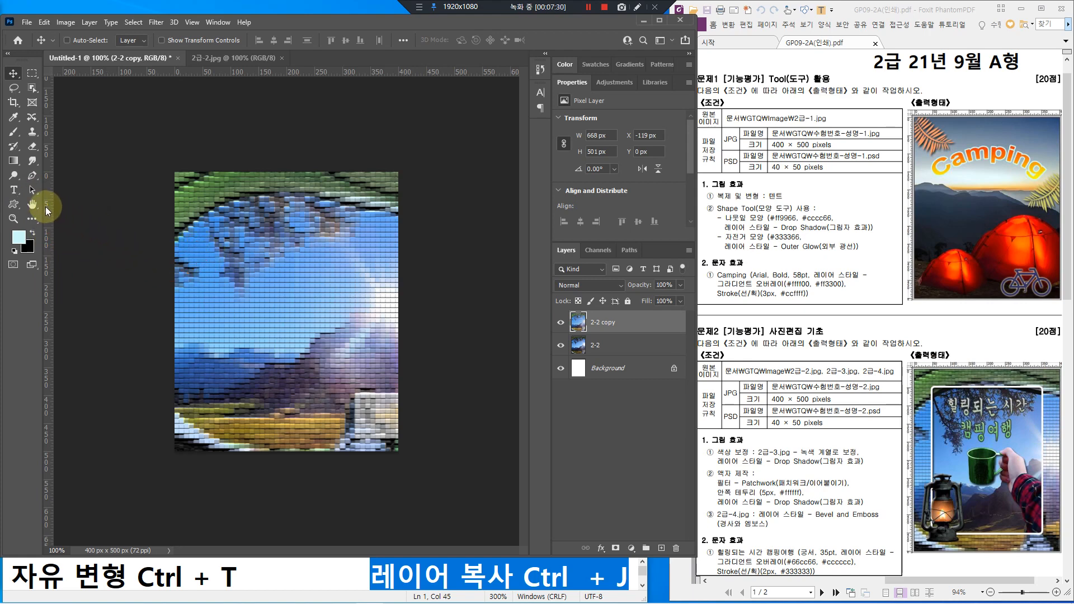
{"action": "left_click_drag", "start_coordinate": [45, 207], "coordinate": [203, 221]}
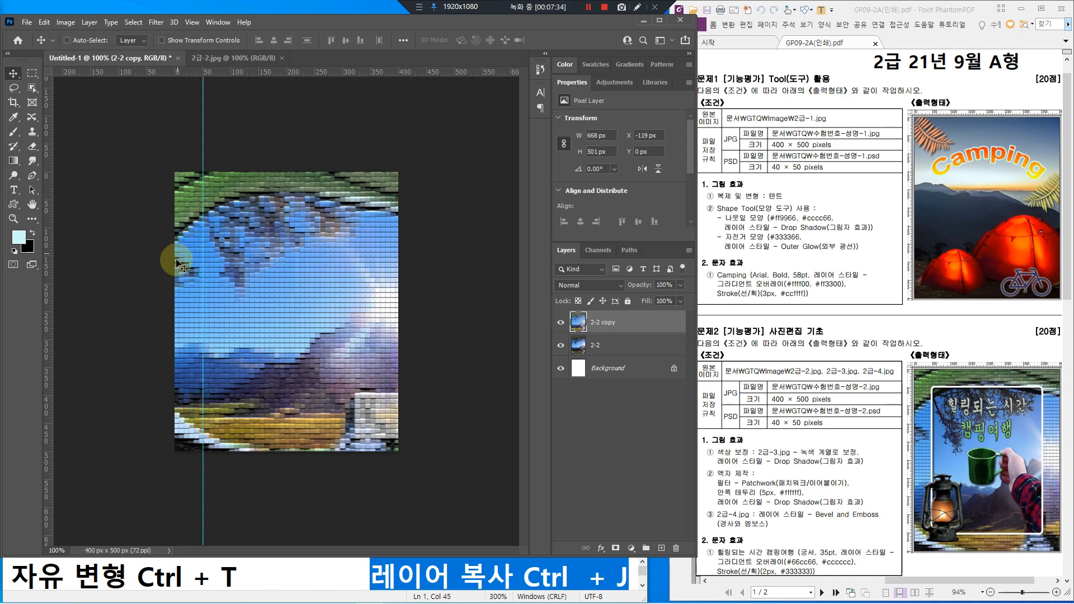
{"action": "left_click_drag", "start_coordinate": [47, 211], "coordinate": [371, 205]}
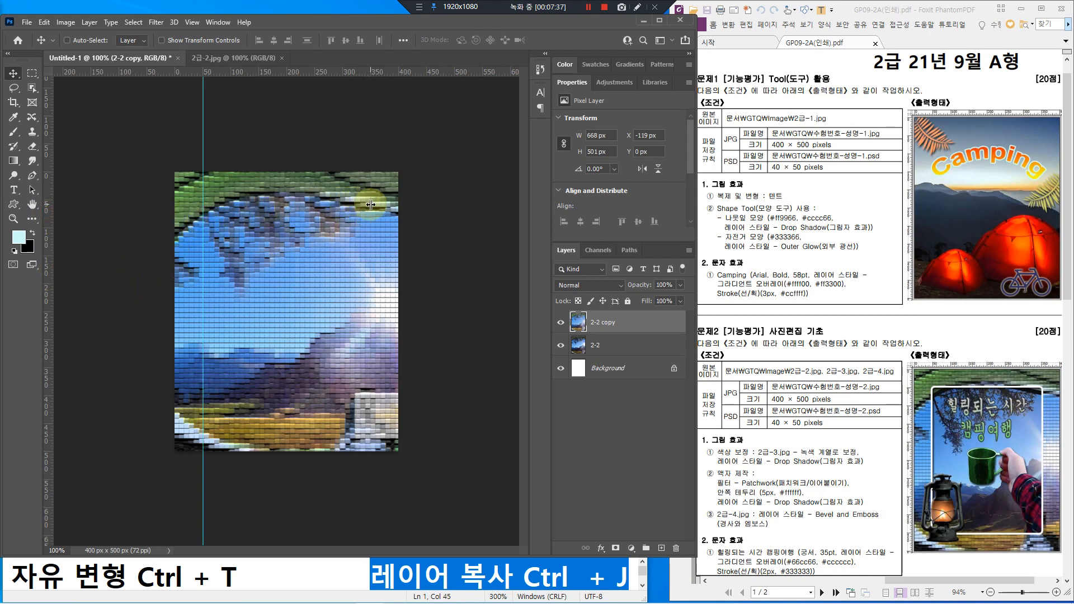
Step: Add horizontal guides near the photo's top and at Y 459 px
{"action": "mouse_move", "coordinate": [228, 70]}
{"action": "left_mouse_down"}
{"action": "mouse_move", "coordinate": [312, 78]}
{"action": "mouse_move", "coordinate": [278, 72]}
{"action": "mouse_move", "coordinate": [284, 192]}
{"action": "left_mouse_up"}
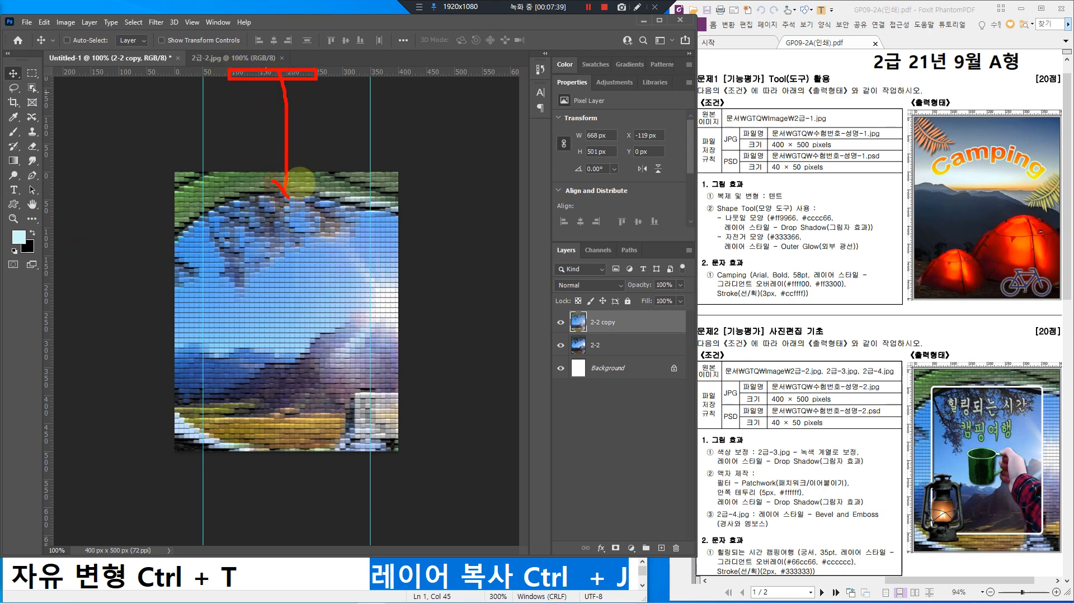
{"action": "key", "text": "Escape"}
{"action": "mouse_move", "coordinate": [277, 72]}
{"action": "left_mouse_down"}
{"action": "mouse_move", "coordinate": [281, 218]}
{"action": "mouse_move", "coordinate": [270, 201]}
{"action": "left_mouse_up"}
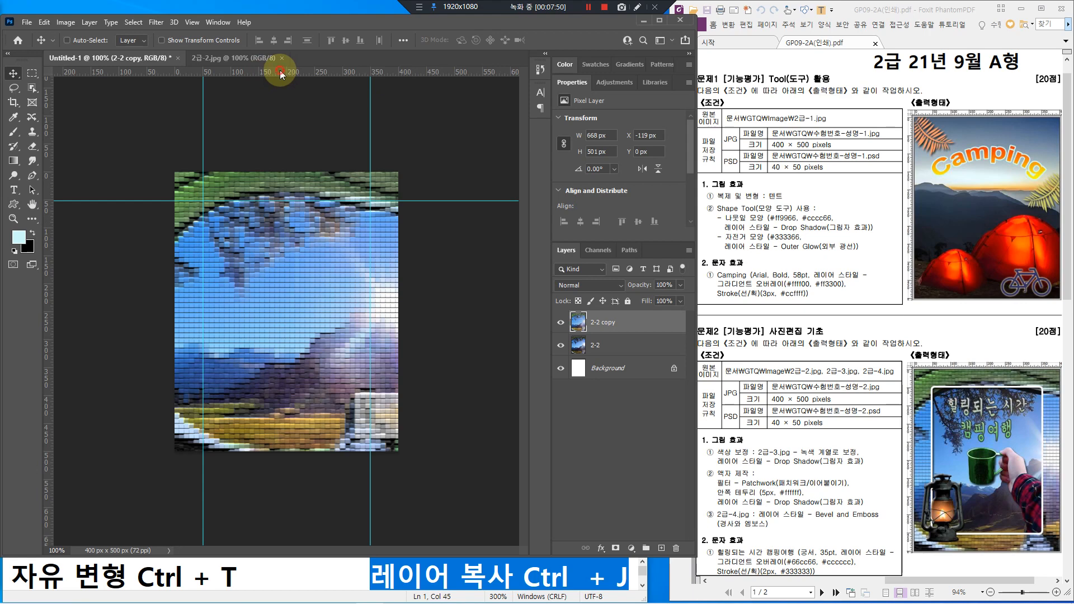
{"action": "left_click_drag", "start_coordinate": [280, 70], "coordinate": [301, 423]}
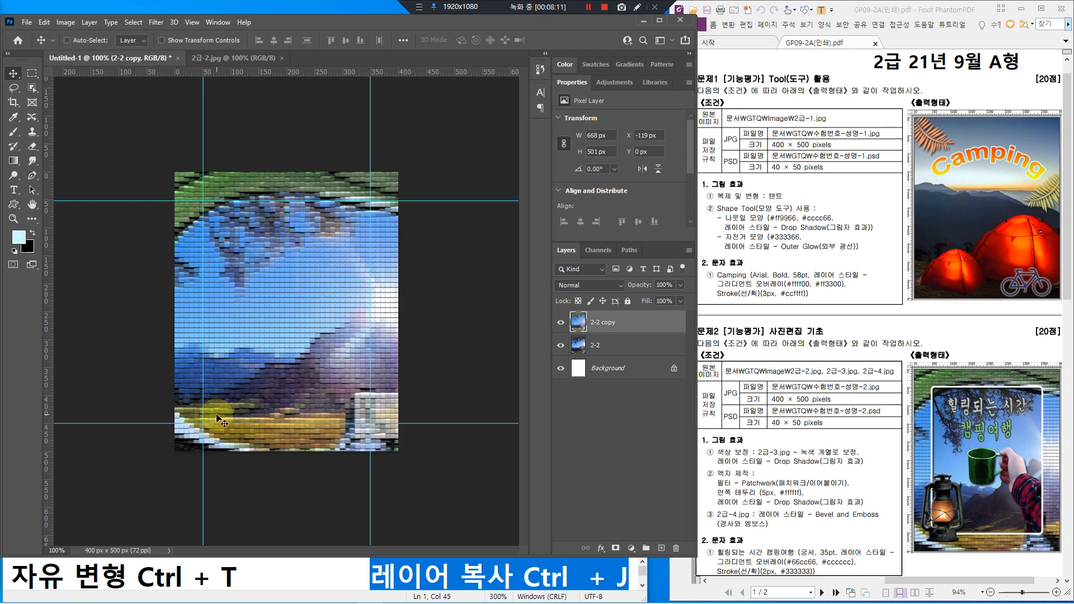
Step: Choose the Rectangular Marquee Tool with Feather set to 0 px
{"action": "left_click", "coordinate": [34, 73]}
{"action": "left_click", "coordinate": [30, 74]}
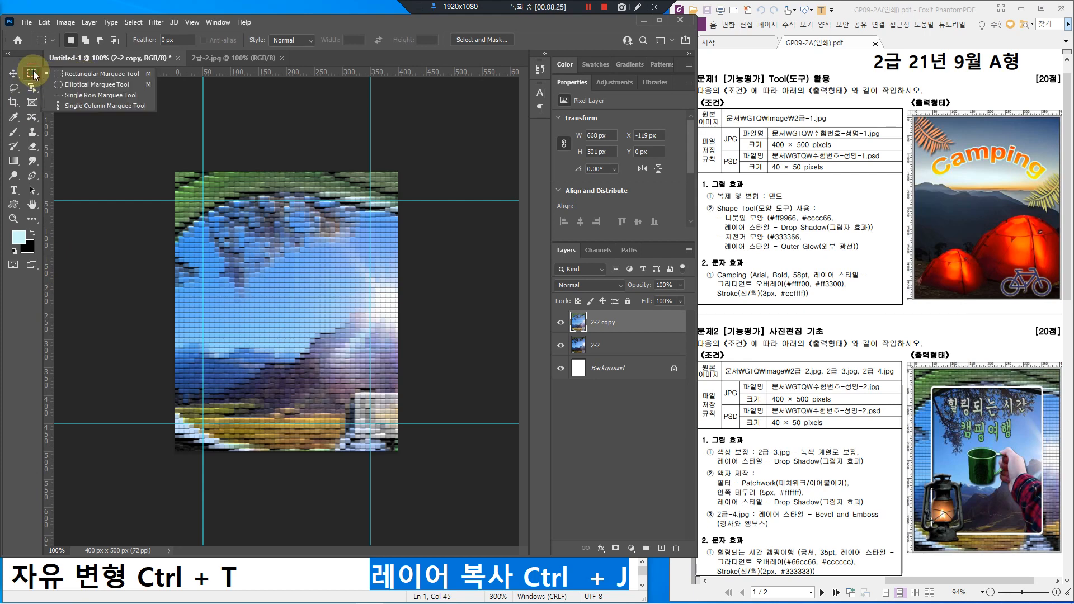
{"action": "left_click", "coordinate": [53, 72]}
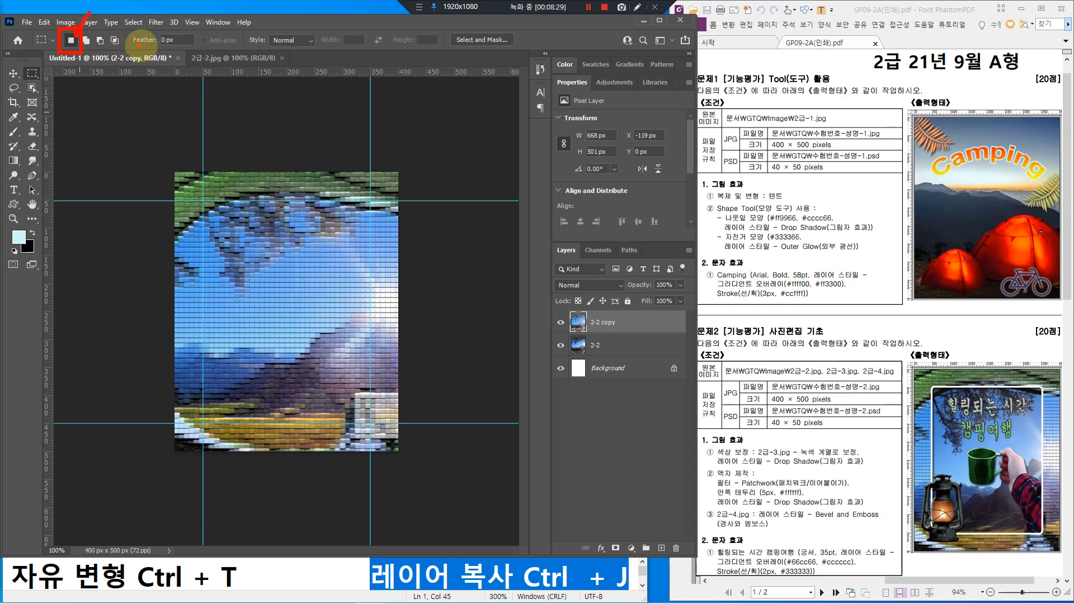
{"action": "left_click_drag", "start_coordinate": [138, 45], "coordinate": [178, 45]}
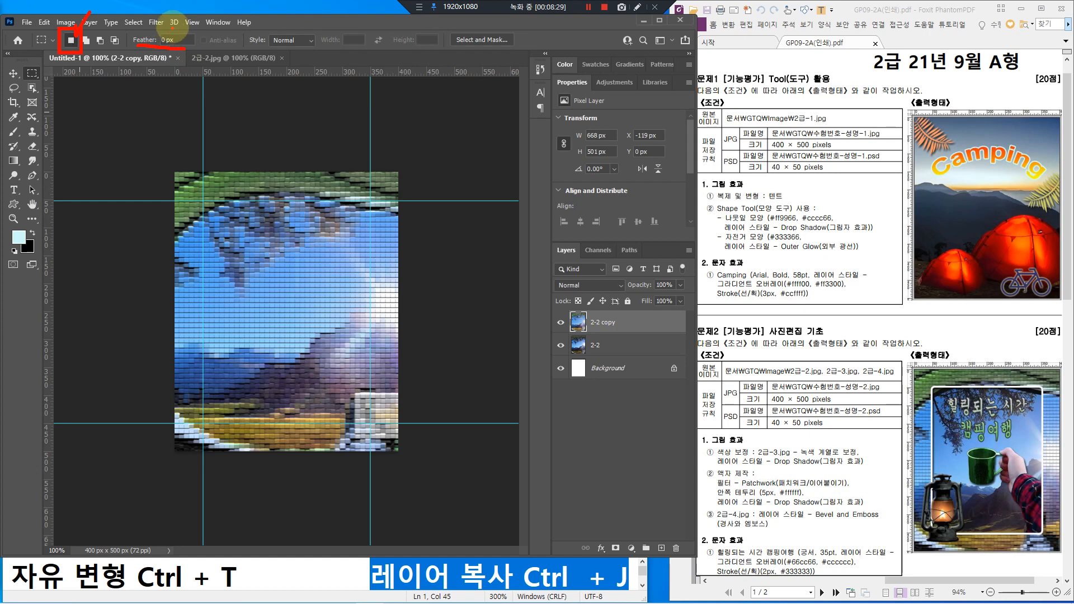
{"action": "mouse_move", "coordinate": [173, 27]}
{"action": "left_mouse_down"}
{"action": "mouse_move", "coordinate": [161, 32]}
{"action": "mouse_move", "coordinate": [178, 43]}
{"action": "mouse_move", "coordinate": [170, 27]}
{"action": "left_mouse_up"}
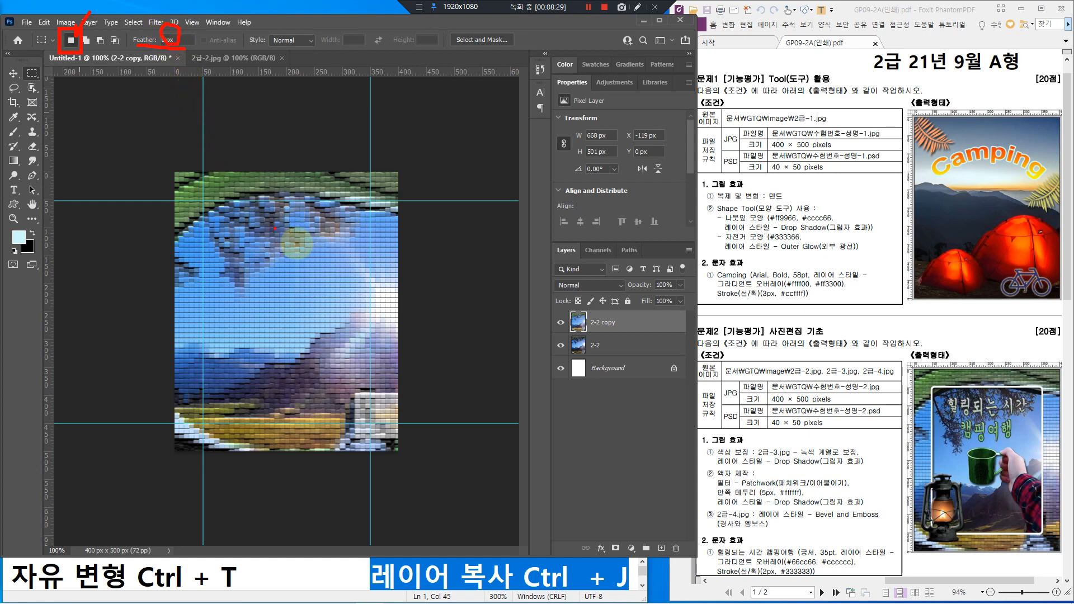
{"action": "key", "text": "Escape"}
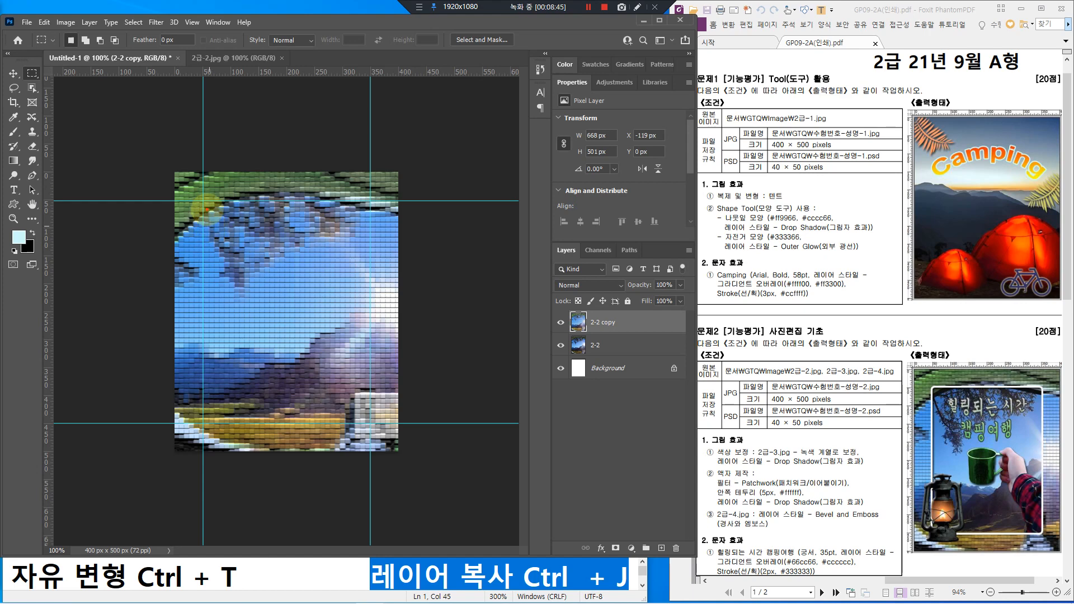
Step: Drag a 299 × 398 px selection from the guide intersection at X 51, Y 52
{"action": "left_click", "coordinate": [202, 201]}
{"action": "mouse_move", "coordinate": [203, 201]}
{"action": "left_mouse_down"}
{"action": "mouse_move", "coordinate": [341, 409]}
{"action": "mouse_move", "coordinate": [372, 434]}
{"action": "mouse_move", "coordinate": [381, 422]}
{"action": "left_mouse_up"}
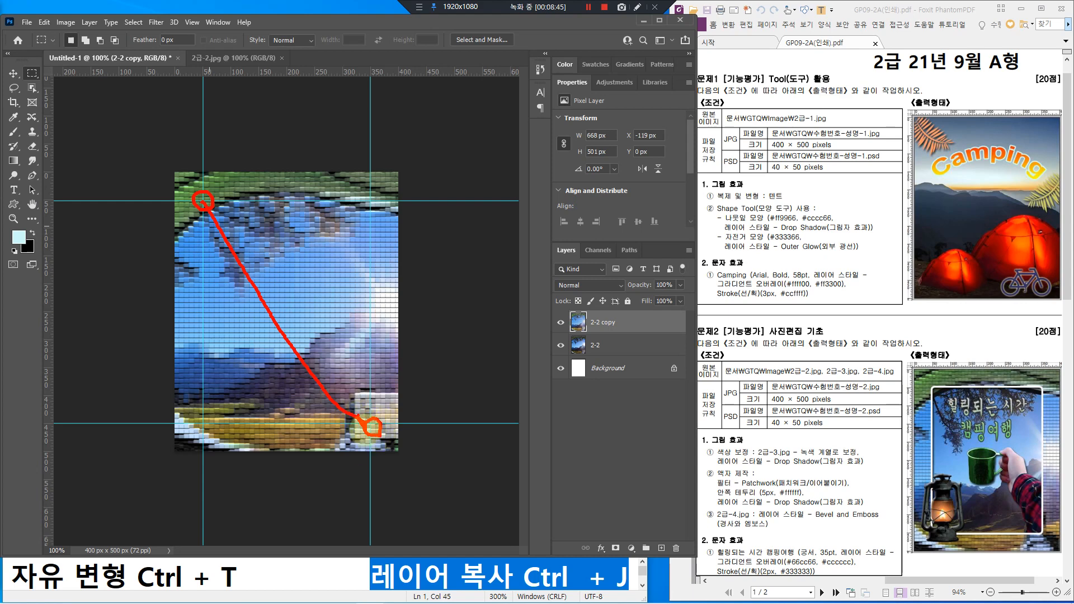
{"action": "mouse_move", "coordinate": [350, 387]}
{"action": "left_mouse_down"}
{"action": "mouse_move", "coordinate": [360, 418]}
{"action": "mouse_move", "coordinate": [285, 410]}
{"action": "left_mouse_up"}
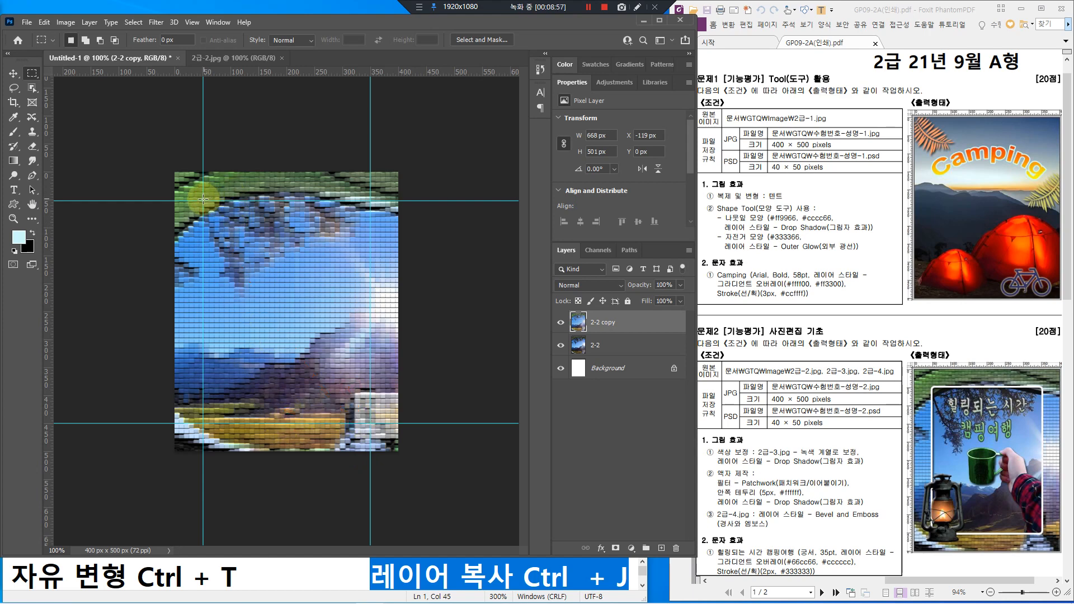
{"action": "left_click_drag", "start_coordinate": [203, 201], "coordinate": [370, 424]}
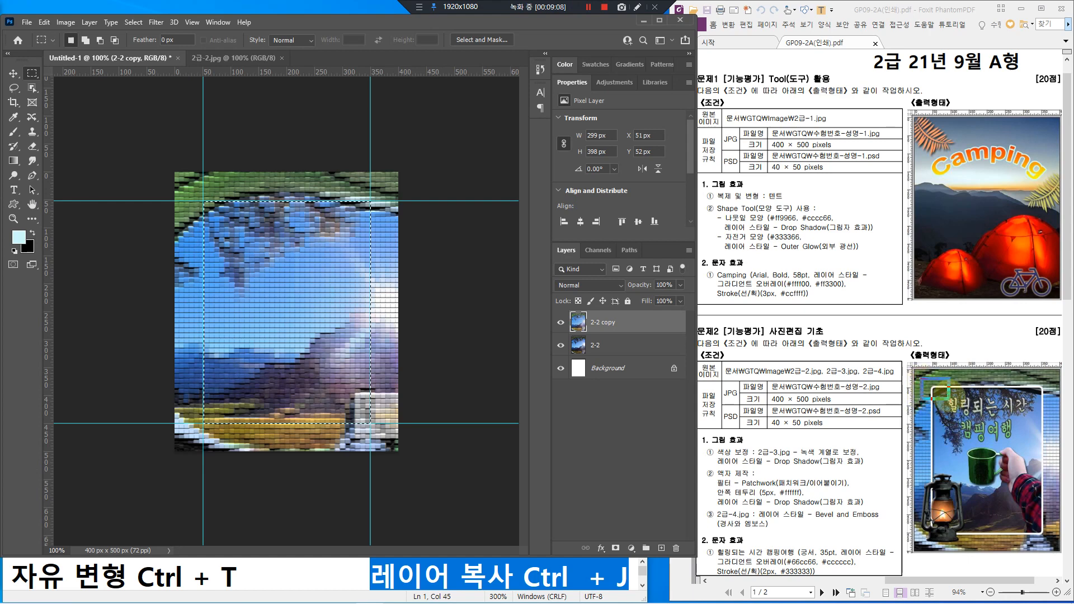
{"action": "left_click", "coordinate": [935, 388]}
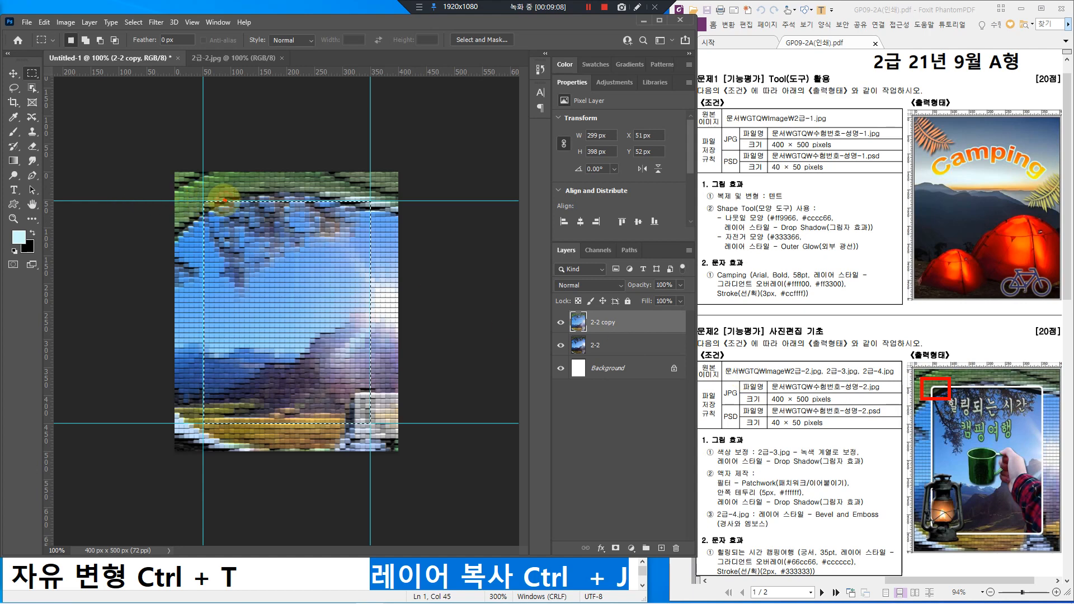
{"action": "mouse_move", "coordinate": [226, 199]}
{"action": "left_mouse_down"}
{"action": "mouse_move", "coordinate": [201, 198]}
{"action": "mouse_move", "coordinate": [204, 221]}
{"action": "left_mouse_up"}
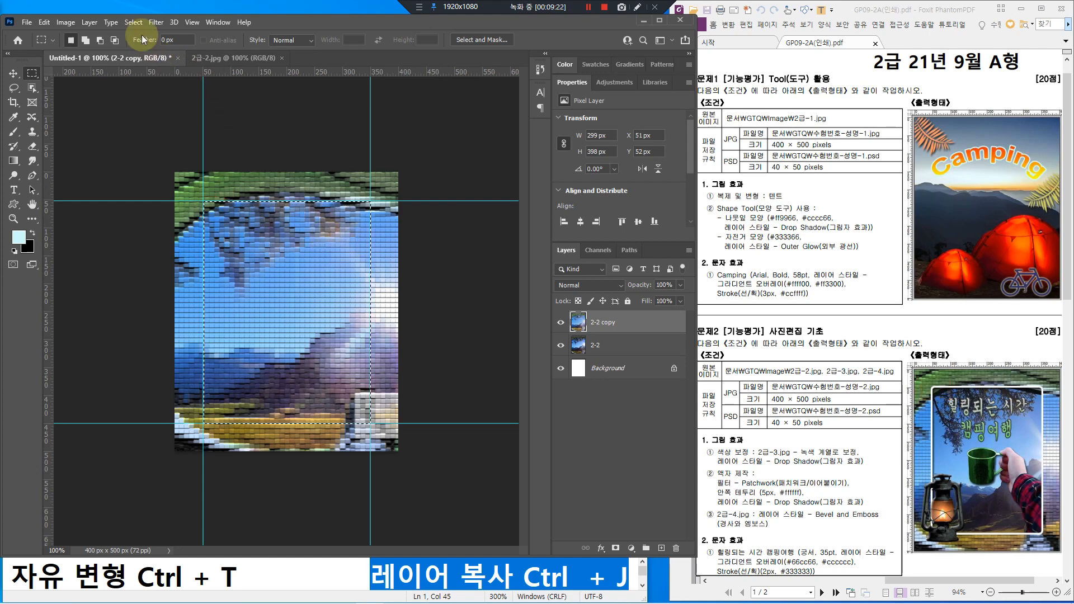
Step: Apply Select > Modify > Smooth with a 5-pixel sample radius to the rectangle
{"action": "left_click", "coordinate": [127, 21]}
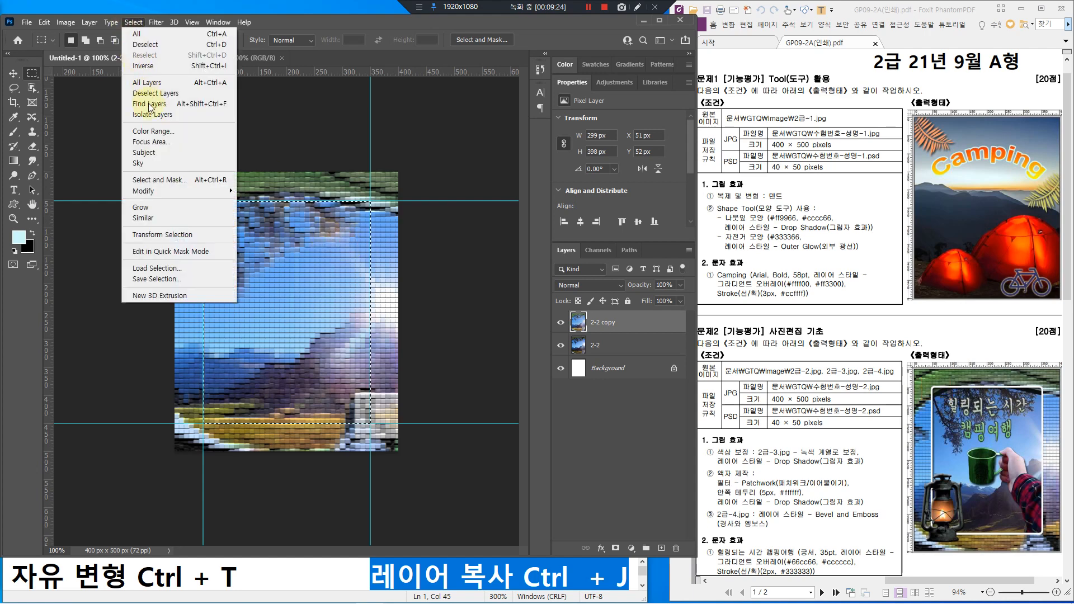
{"action": "left_click", "coordinate": [165, 191]}
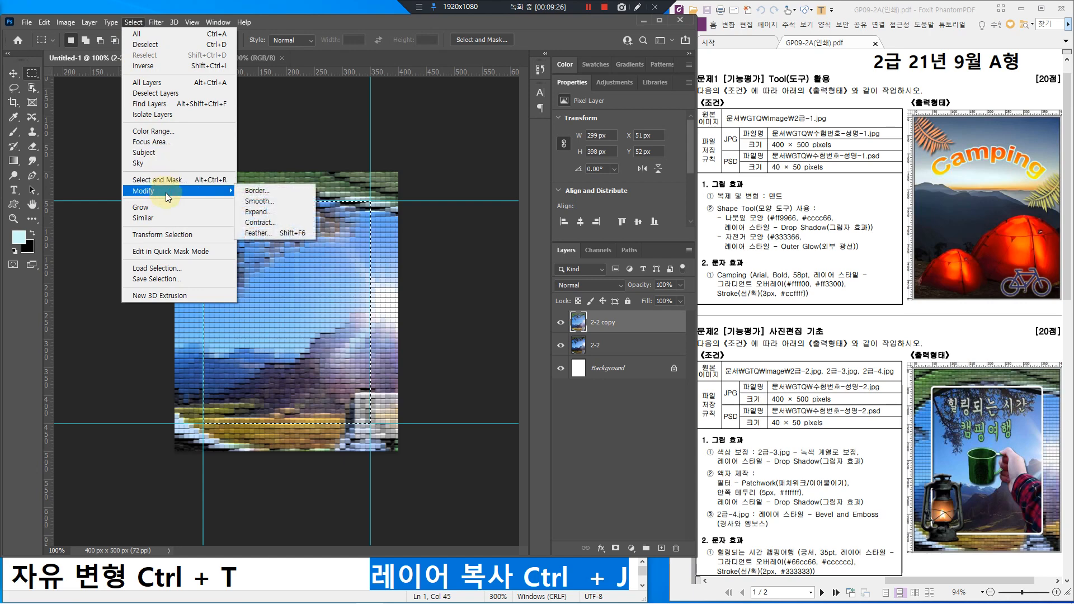
{"action": "left_click", "coordinate": [277, 202]}
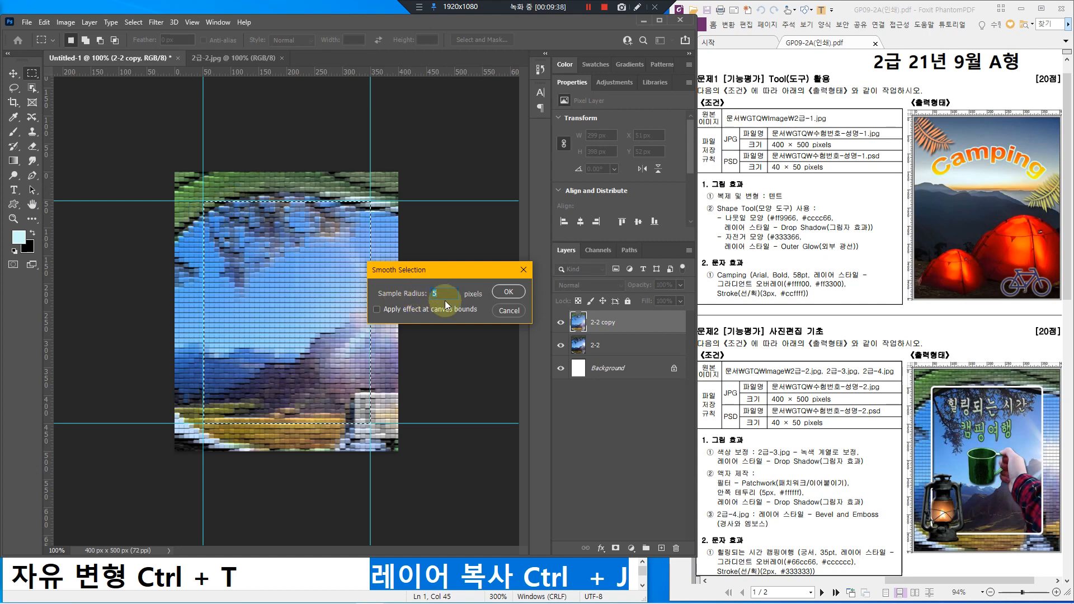
{"action": "left_click_drag", "start_coordinate": [948, 387], "coordinate": [931, 405]}
{"action": "key", "text": "Escape"}
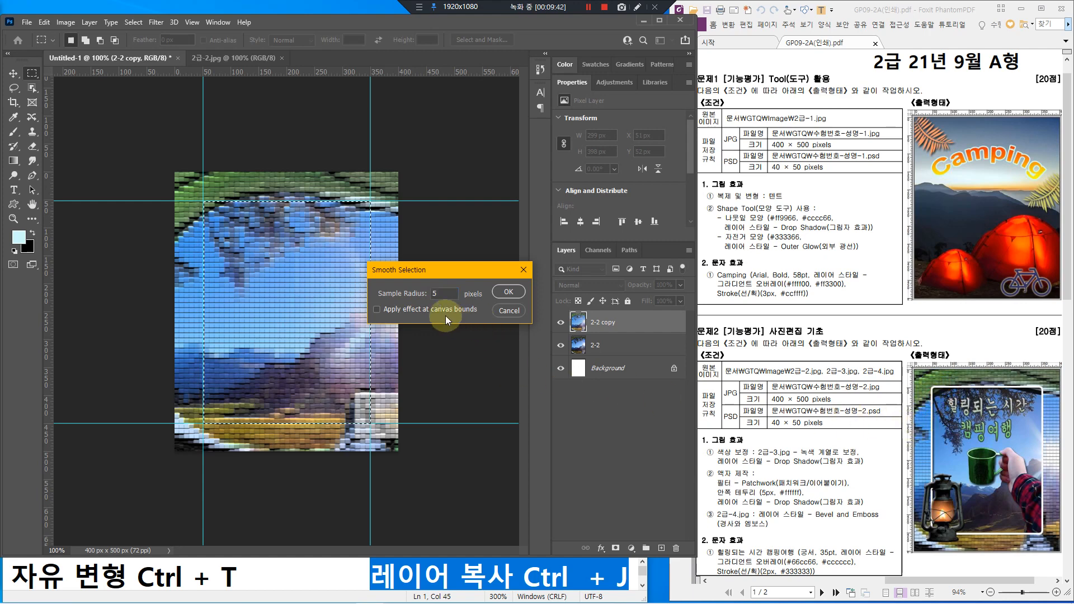
{"action": "left_click_drag", "start_coordinate": [436, 294], "coordinate": [425, 294]}
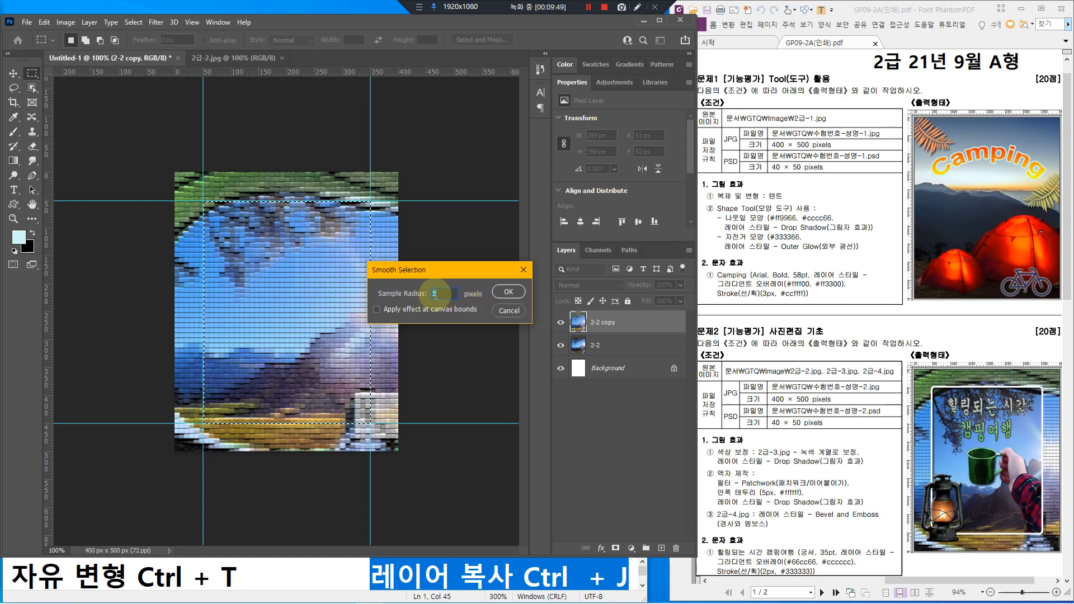
{"action": "left_click", "coordinate": [512, 289]}
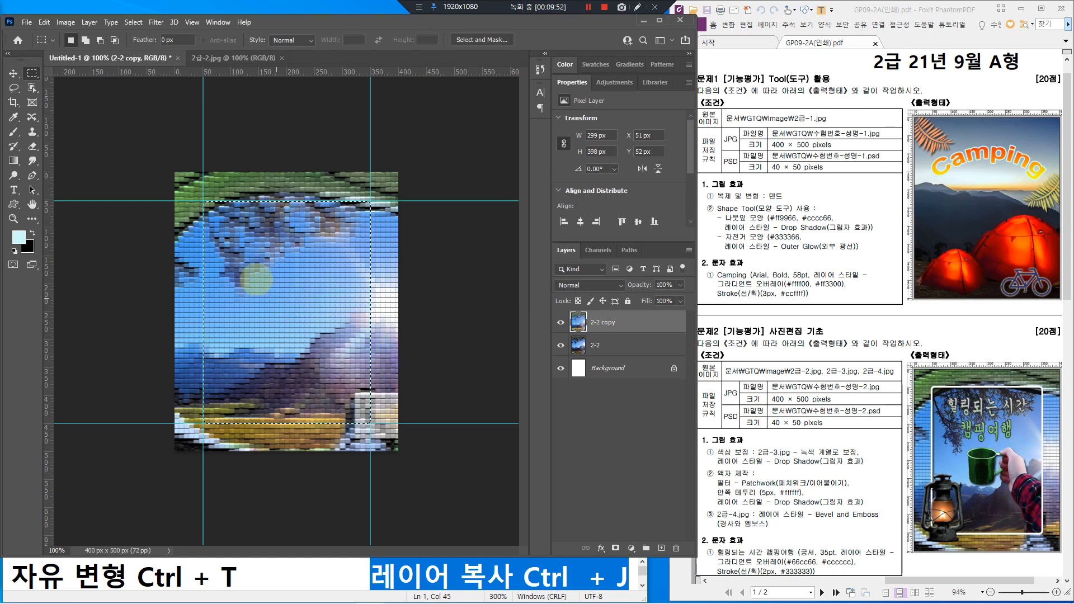
{"action": "left_click_drag", "start_coordinate": [204, 202], "coordinate": [200, 218]}
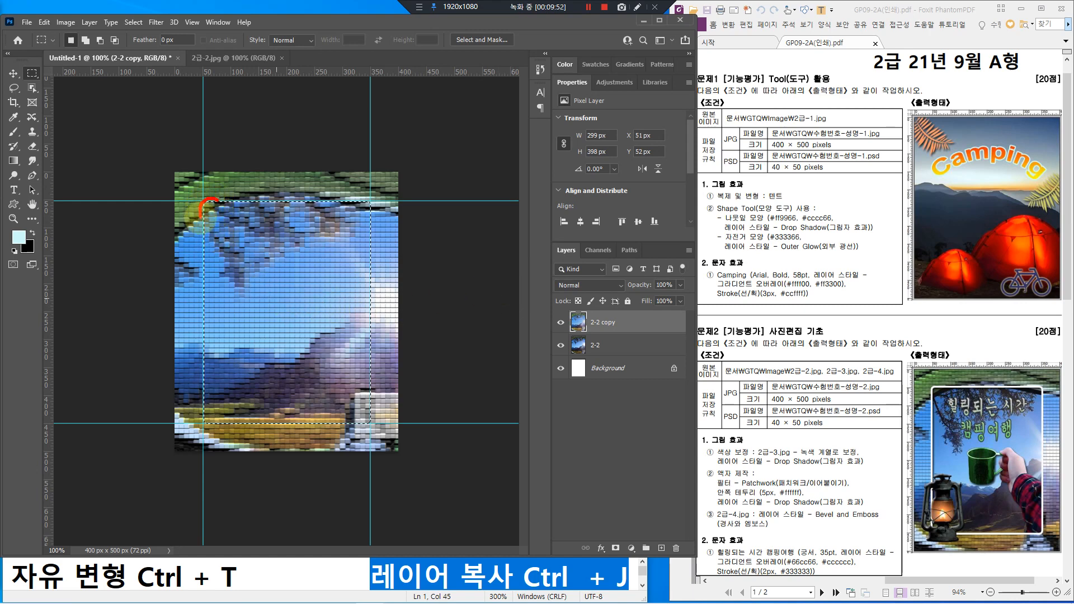
{"action": "left_click_drag", "start_coordinate": [355, 199], "coordinate": [372, 222]}
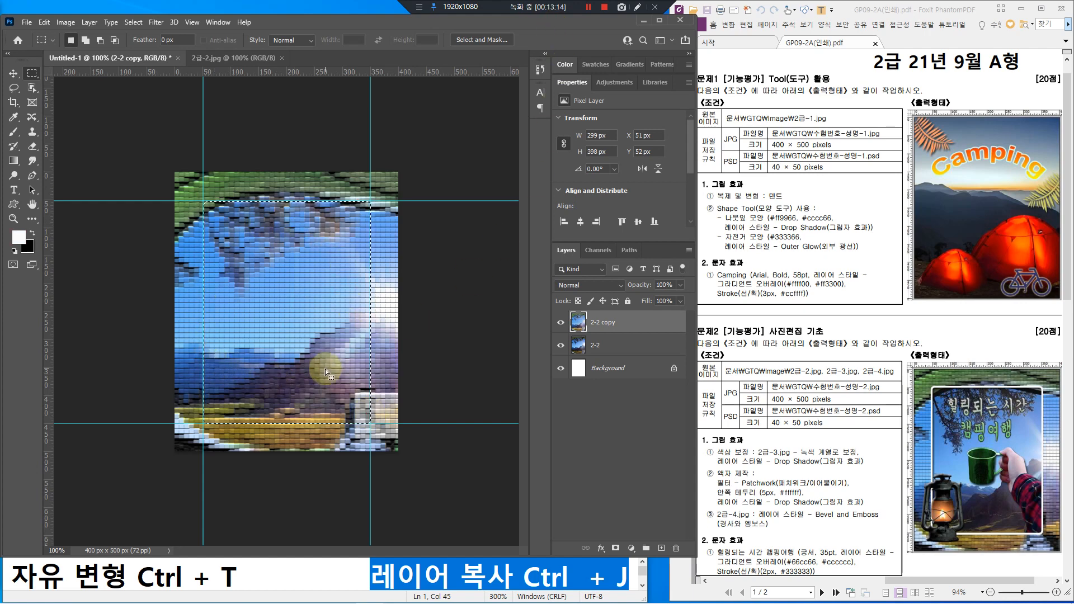
Step: Delete the rounded selection from the 2-2 copy layer so the clear photo shows inside the frame
{"action": "key", "text": "Delete"}
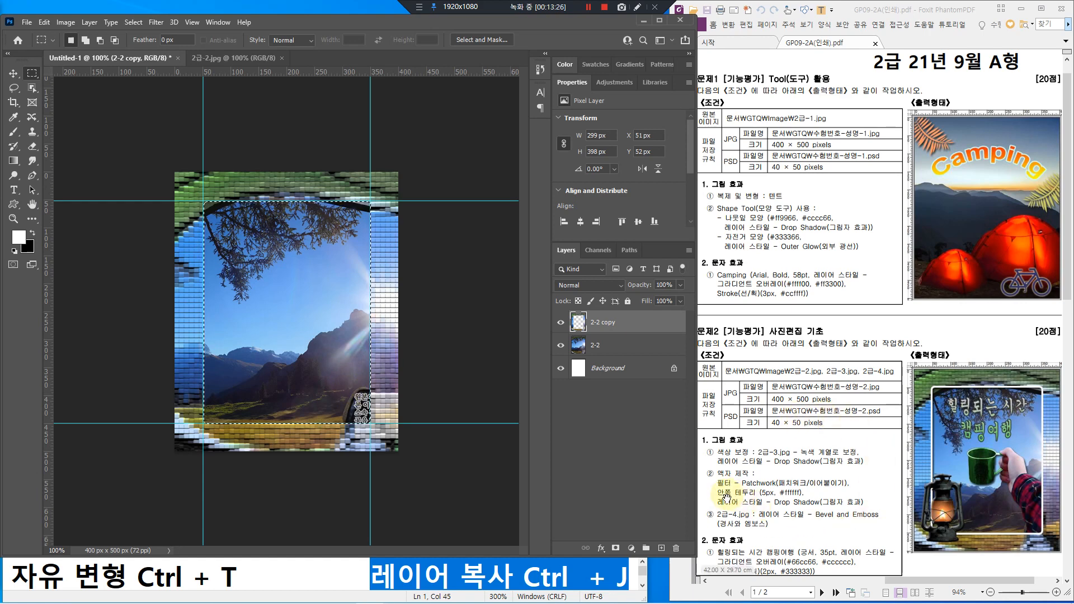
{"action": "left_click_drag", "start_coordinate": [712, 483], "coordinate": [805, 502]}
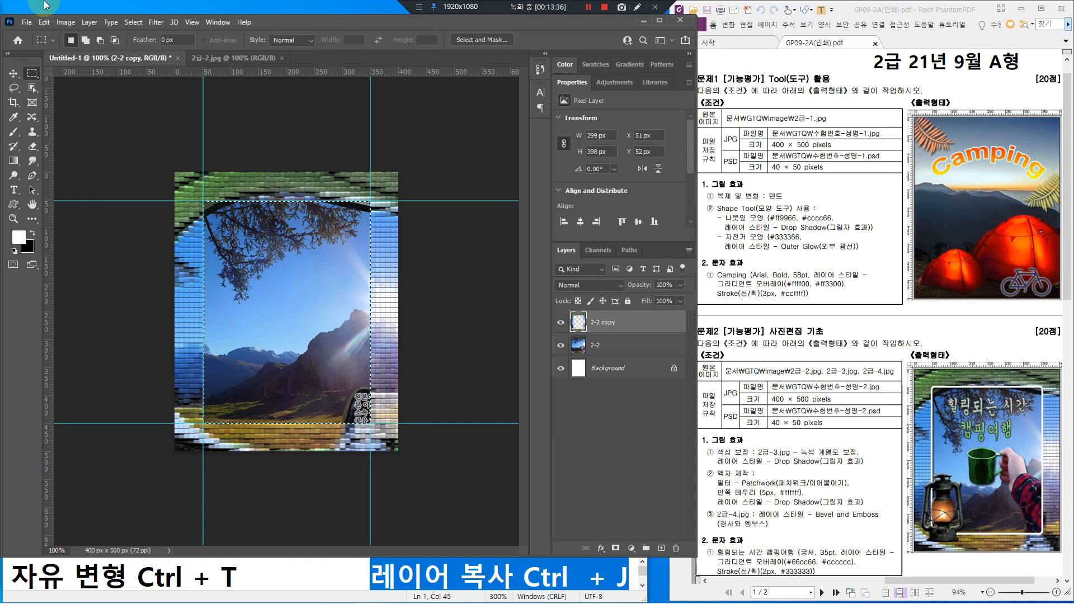
{"action": "left_click", "coordinate": [44, 23]}
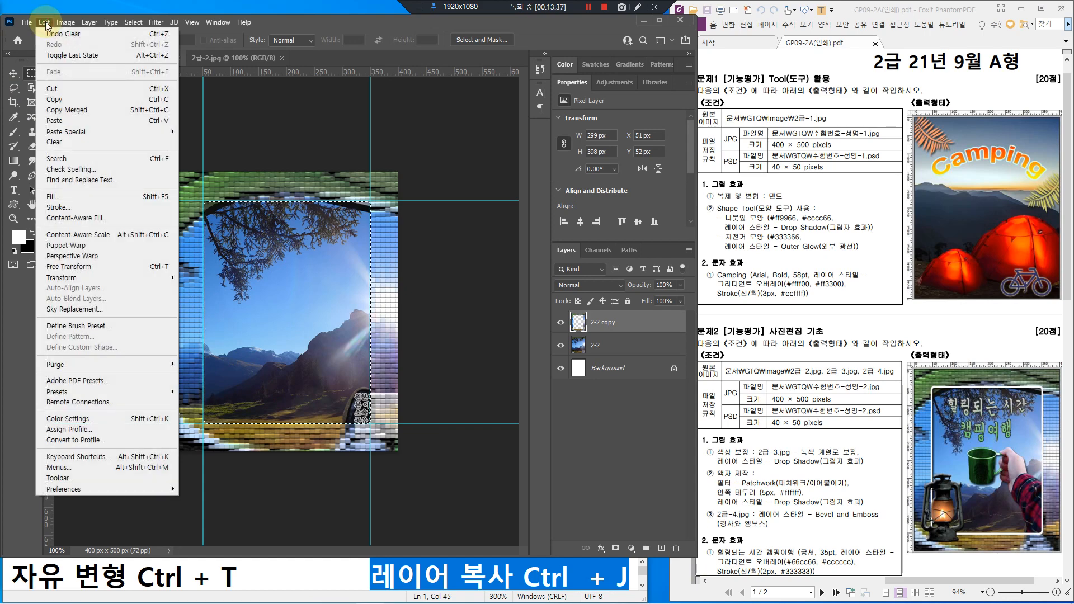
Step: Open the Stroke dialog and set the stroke colour to white #ffffff
{"action": "left_click", "coordinate": [82, 207]}
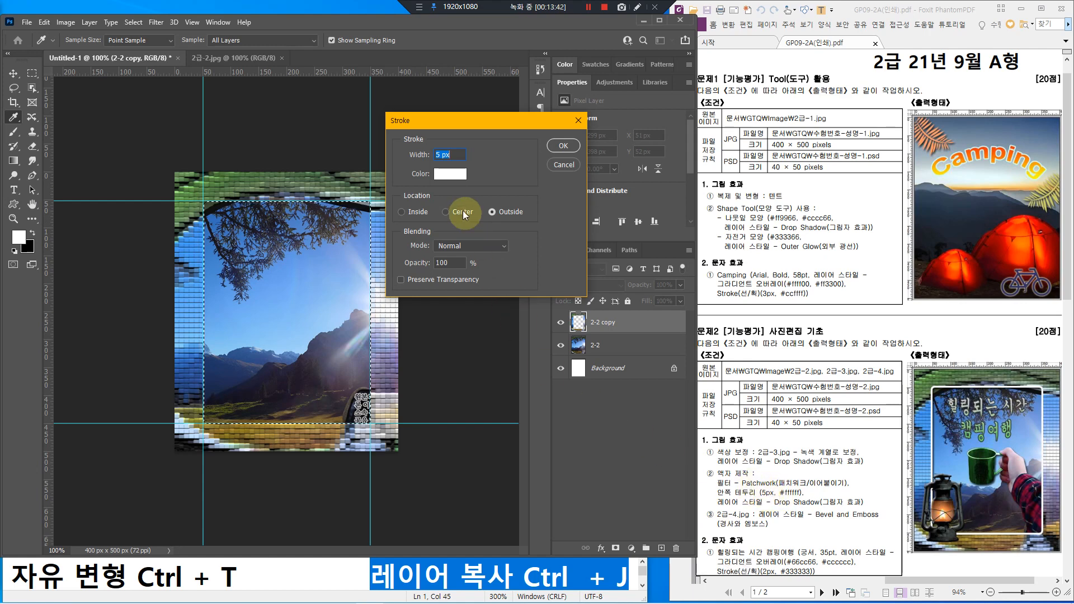
{"action": "left_click", "coordinate": [445, 176]}
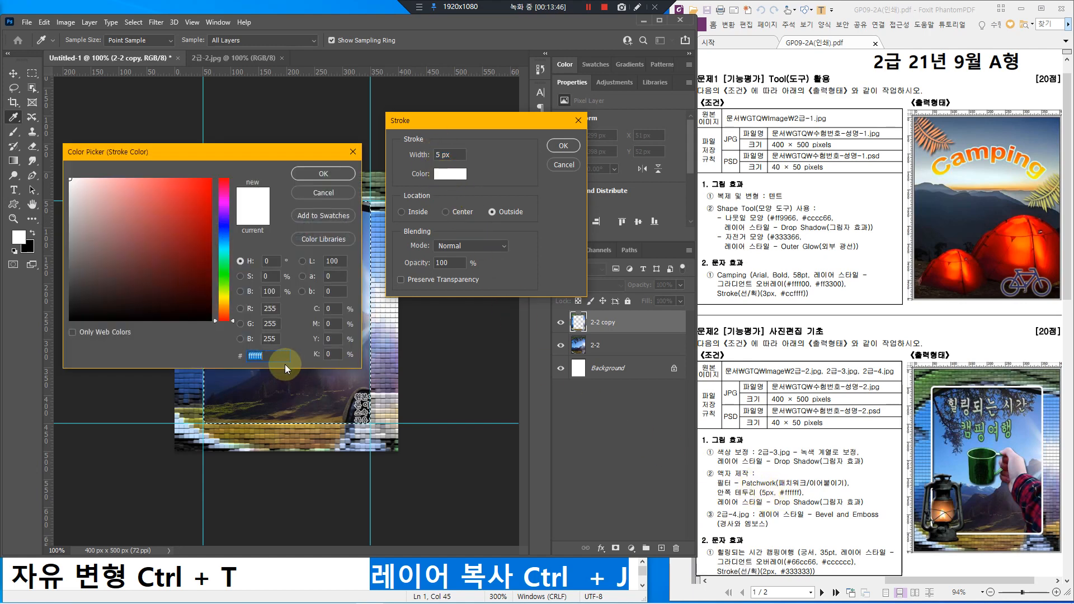
{"action": "left_click_drag", "start_coordinate": [236, 341], "coordinate": [275, 368]}
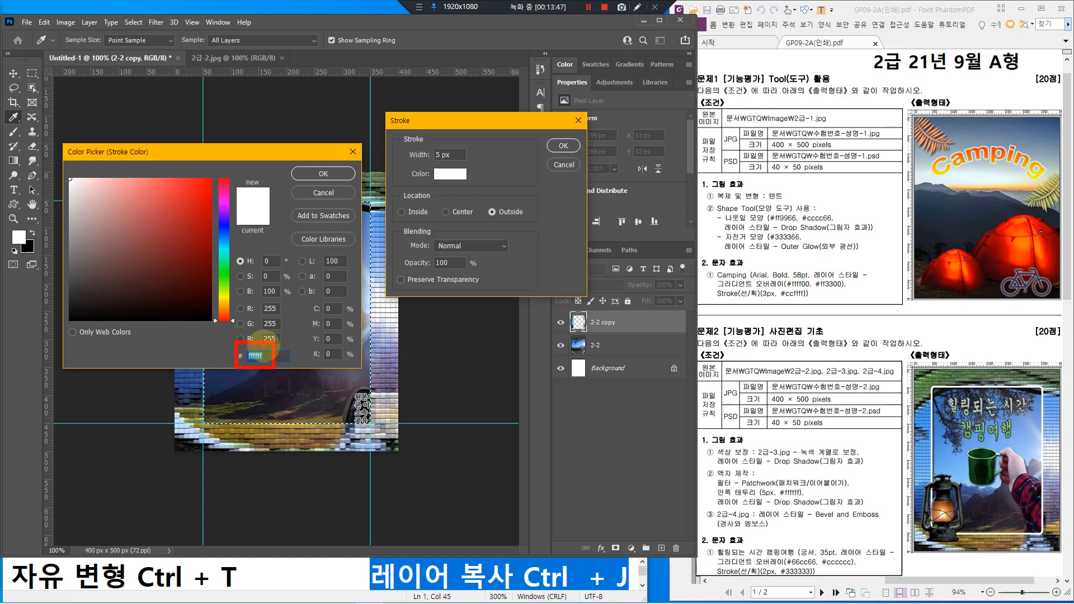
{"action": "left_click", "coordinate": [166, 272]}
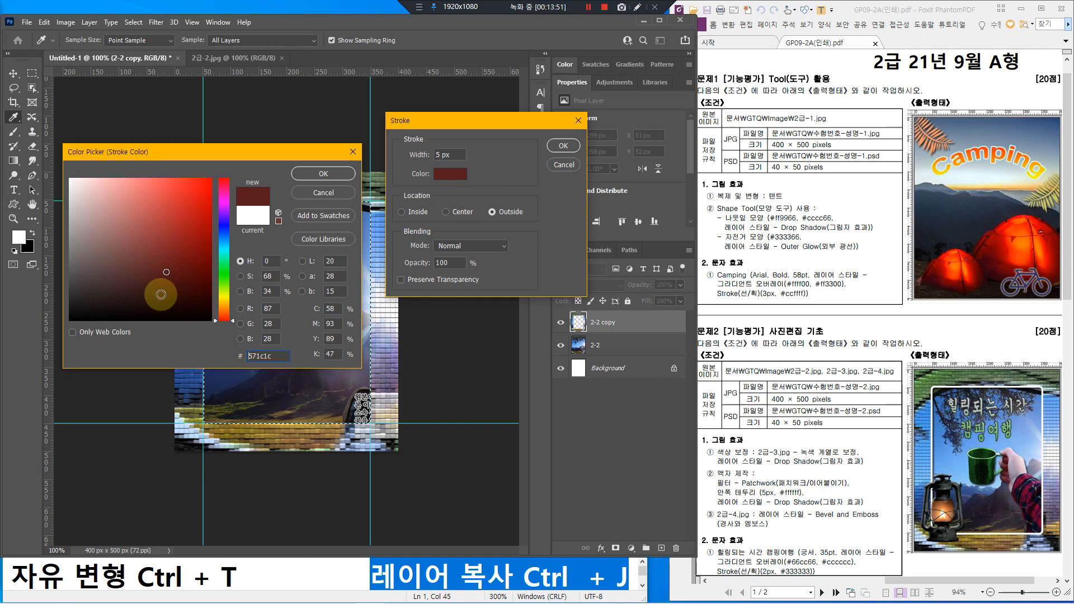
{"action": "left_click", "coordinate": [228, 275]}
{"action": "left_click_drag", "start_coordinate": [187, 249], "coordinate": [158, 230]}
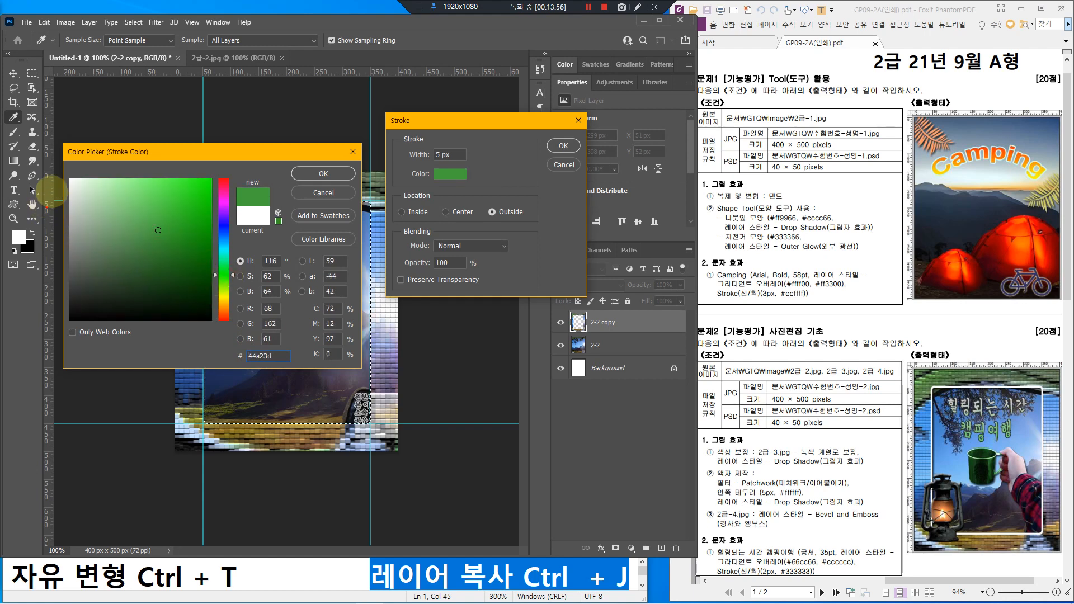
{"action": "left_click_drag", "start_coordinate": [56, 169], "coordinate": [86, 193]}
{"action": "left_click_drag", "start_coordinate": [116, 230], "coordinate": [69, 185]}
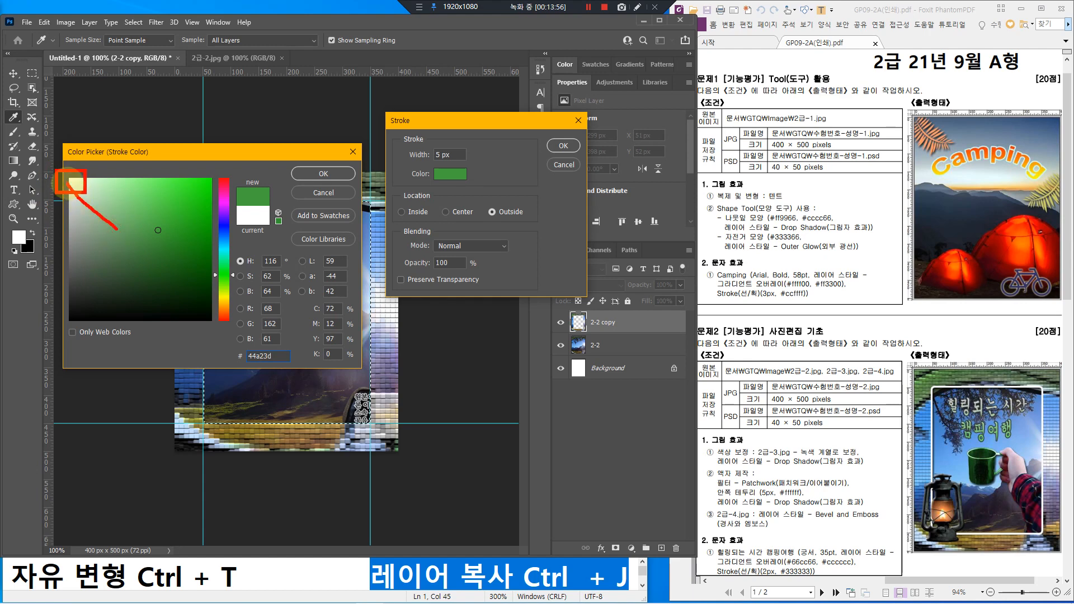
{"action": "left_click", "coordinate": [69, 179]}
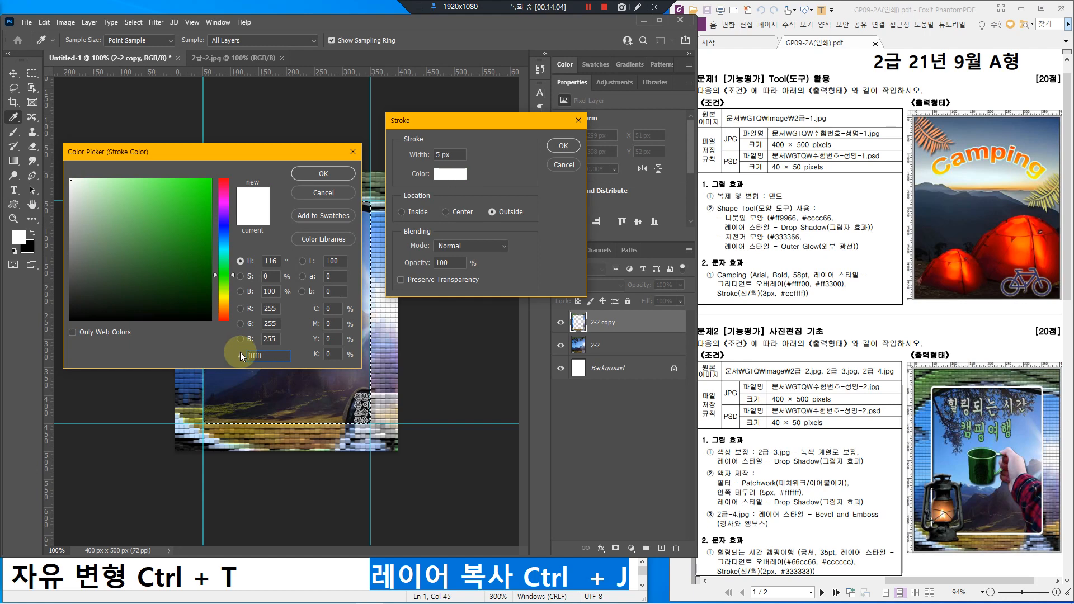
{"action": "left_click", "coordinate": [314, 173]}
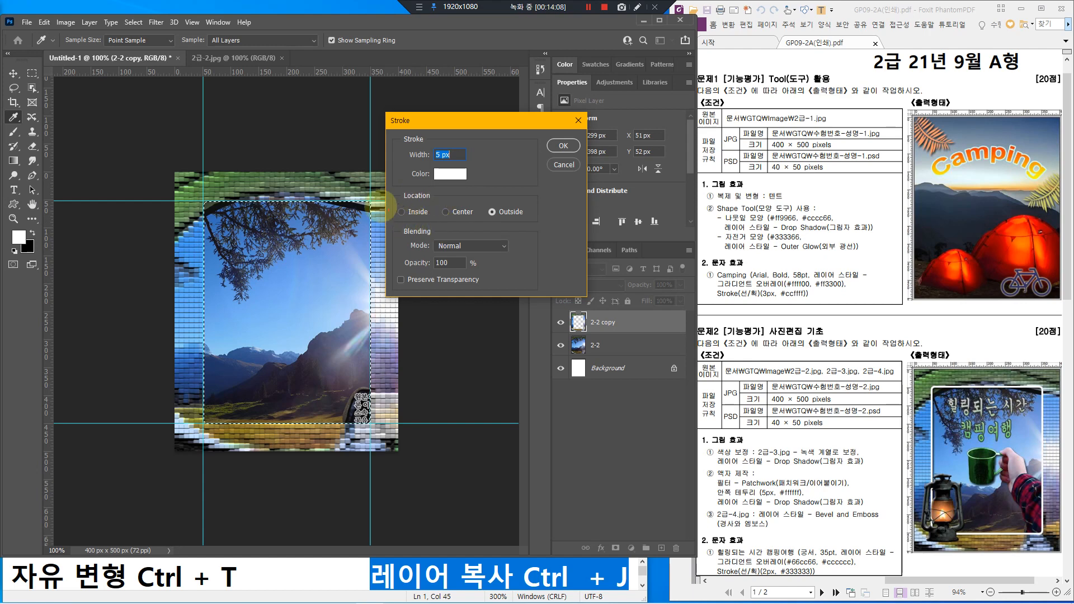
Step: Apply a 5 px stroke, located Outside, around the photo-area selection
{"action": "left_click_drag", "start_coordinate": [478, 198], "coordinate": [539, 223]}
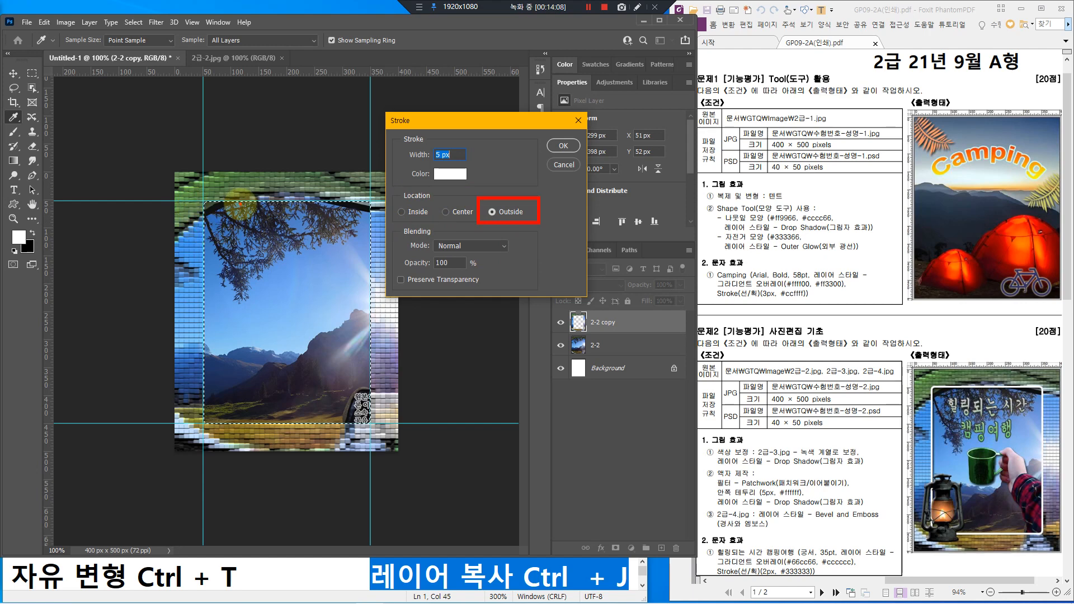
{"action": "mouse_move", "coordinate": [239, 204]}
{"action": "left_mouse_down"}
{"action": "mouse_move", "coordinate": [209, 203]}
{"action": "mouse_move", "coordinate": [206, 219]}
{"action": "mouse_move", "coordinate": [225, 191]}
{"action": "mouse_move", "coordinate": [240, 195]}
{"action": "left_mouse_up"}
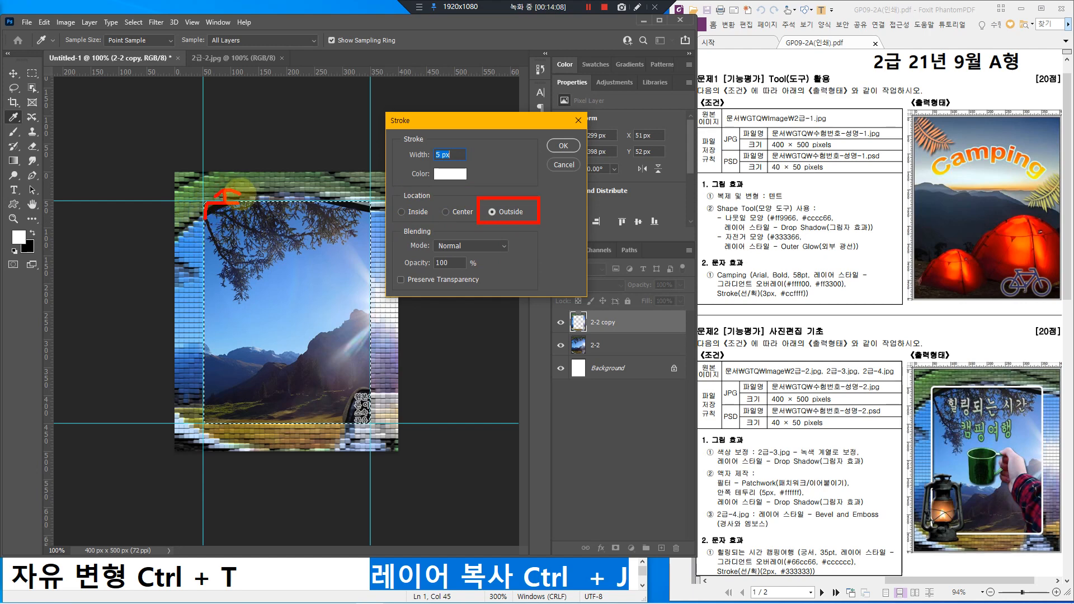
{"action": "mouse_move", "coordinate": [479, 149]}
{"action": "left_mouse_down"}
{"action": "mouse_move", "coordinate": [464, 190]}
{"action": "mouse_move", "coordinate": [455, 143]}
{"action": "mouse_move", "coordinate": [478, 155]}
{"action": "left_mouse_up"}
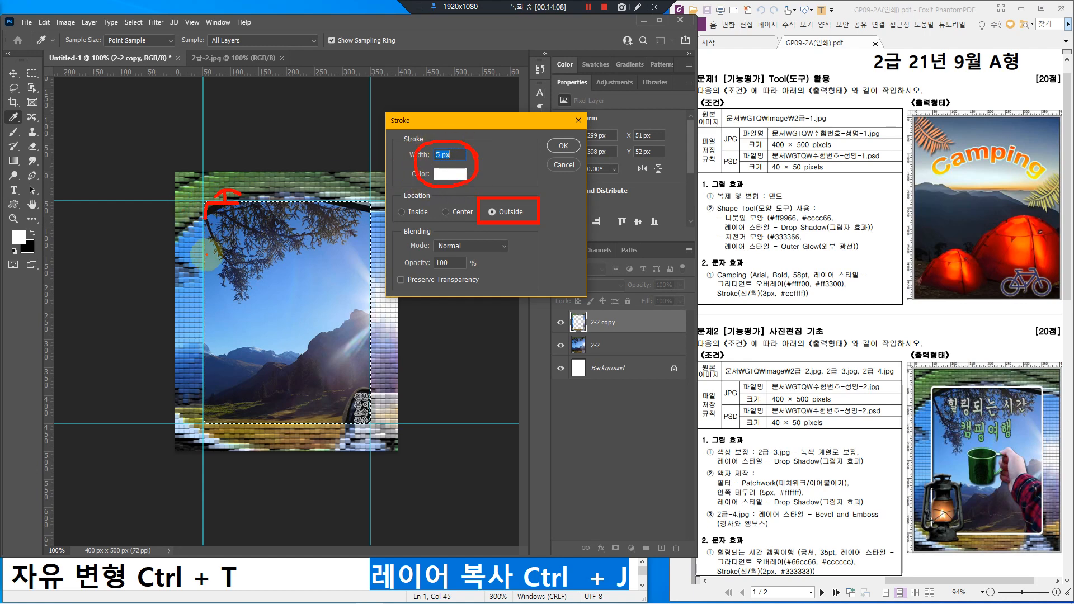
{"action": "key", "text": "Escape"}
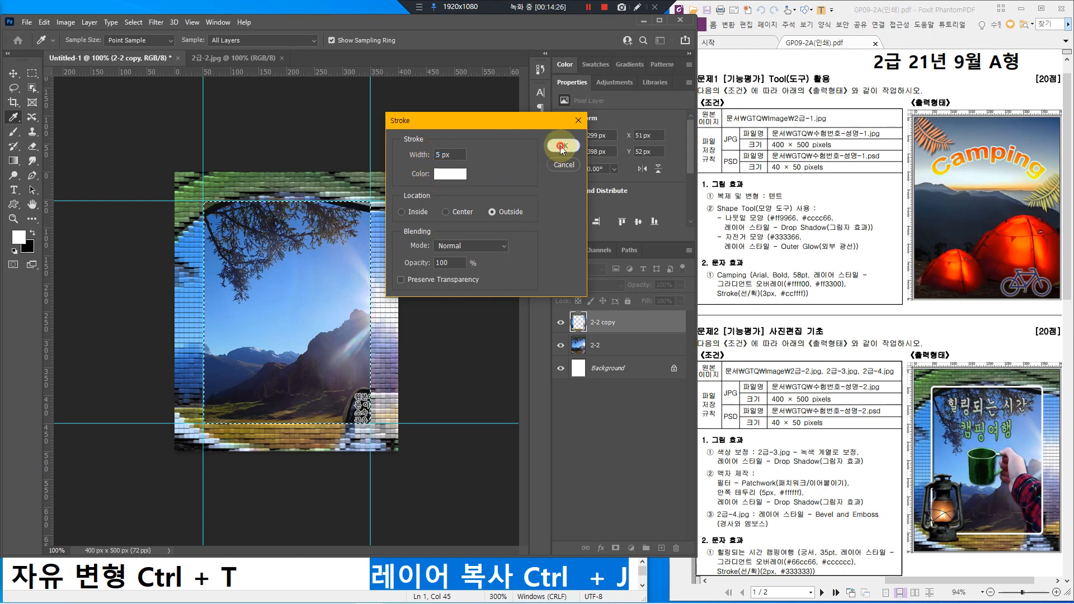
{"action": "left_click", "coordinate": [562, 147]}
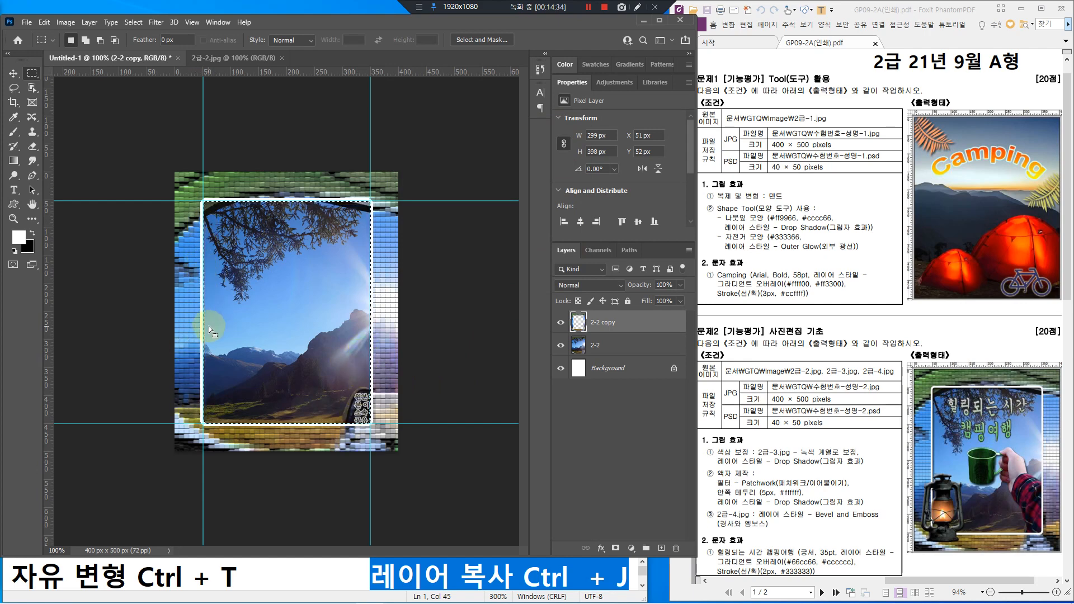
Step: Deselect the photo area and select the 2-2 copy layer
{"action": "left_click", "coordinate": [132, 25]}
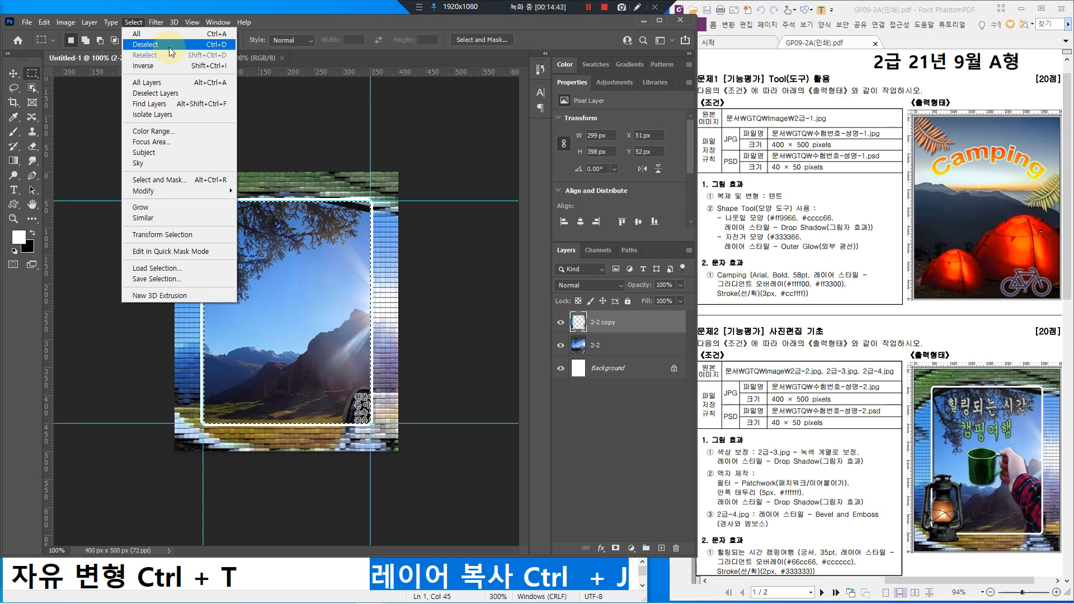
{"action": "left_click", "coordinate": [167, 47]}
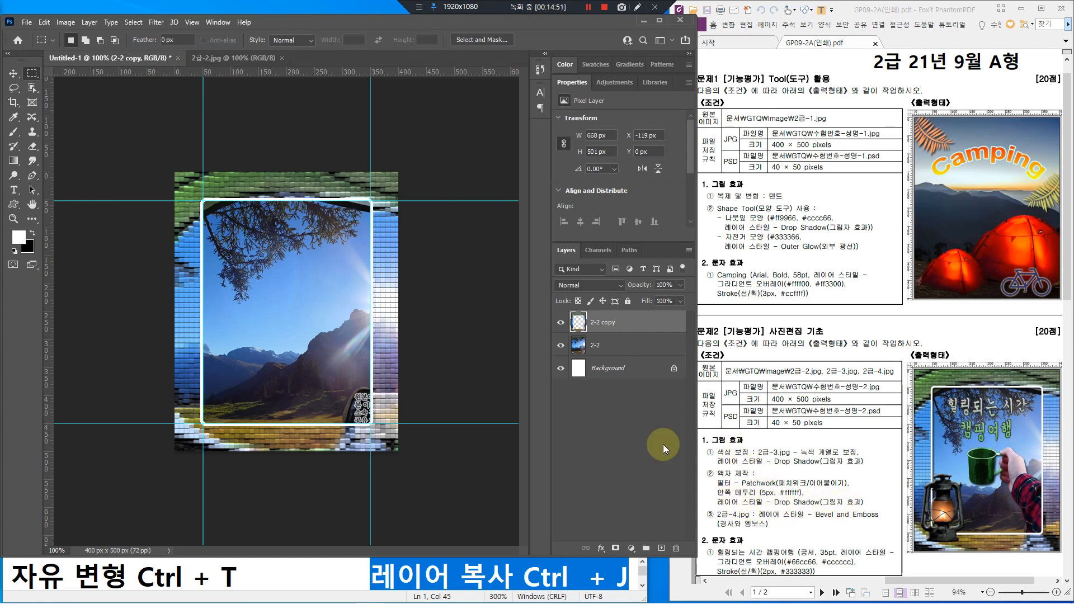
{"action": "key", "text": "ctrl+2"}
{"action": "mouse_move", "coordinate": [628, 315]}
{"action": "left_mouse_down"}
{"action": "mouse_move", "coordinate": [650, 327]}
{"action": "mouse_move", "coordinate": [641, 311]}
{"action": "mouse_move", "coordinate": [624, 319]}
{"action": "left_mouse_up"}
{"action": "key", "text": "Escape"}
{"action": "left_click", "coordinate": [636, 320]}
Step: Add a Drop Shadow with a 120° angle to the 2-2 copy layer
{"action": "double_click", "coordinate": [635, 320]}
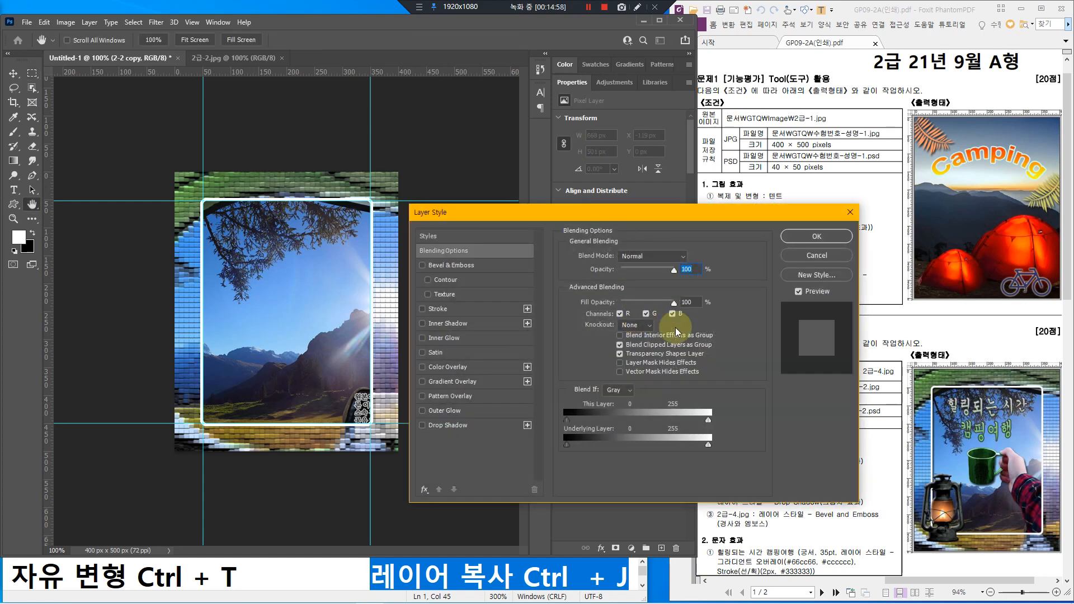
{"action": "left_click", "coordinate": [475, 425]}
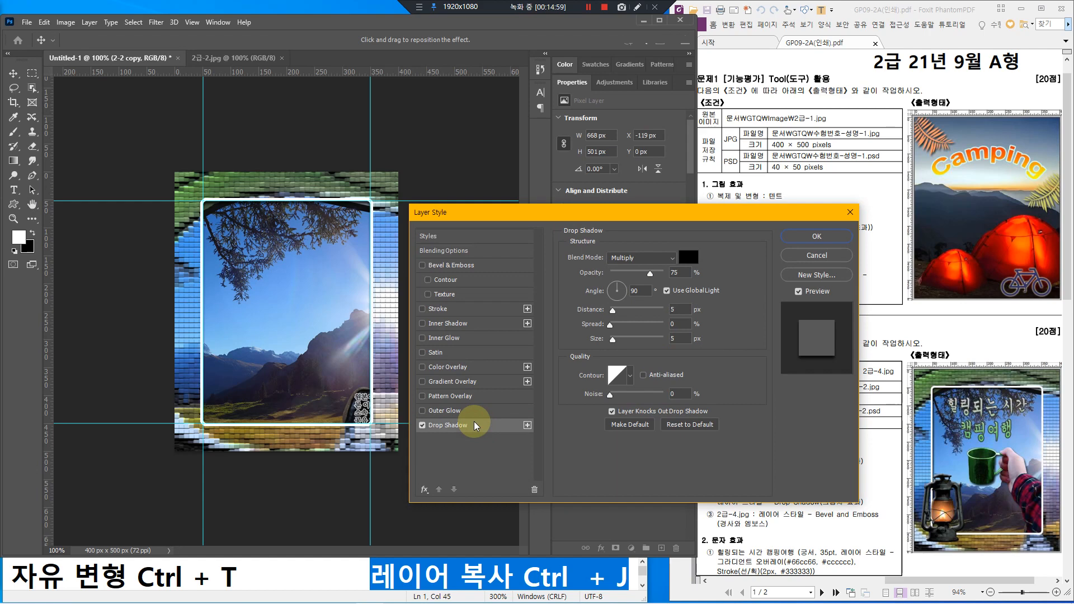
{"action": "left_click_drag", "start_coordinate": [543, 213], "coordinate": [489, 144]}
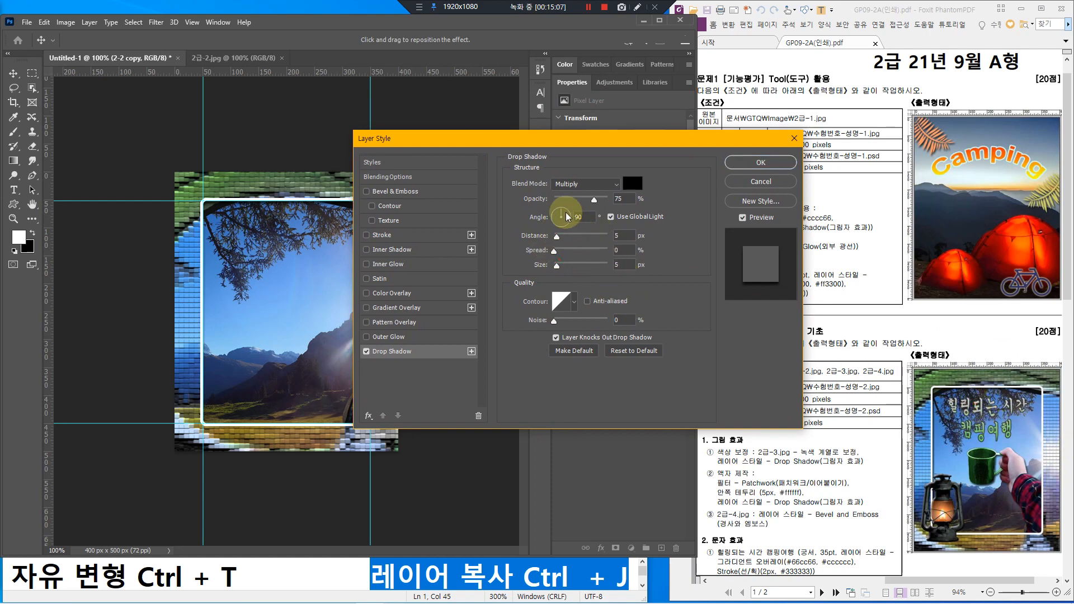
{"action": "double_click", "coordinate": [581, 216]}
{"action": "type", "text": "120"}
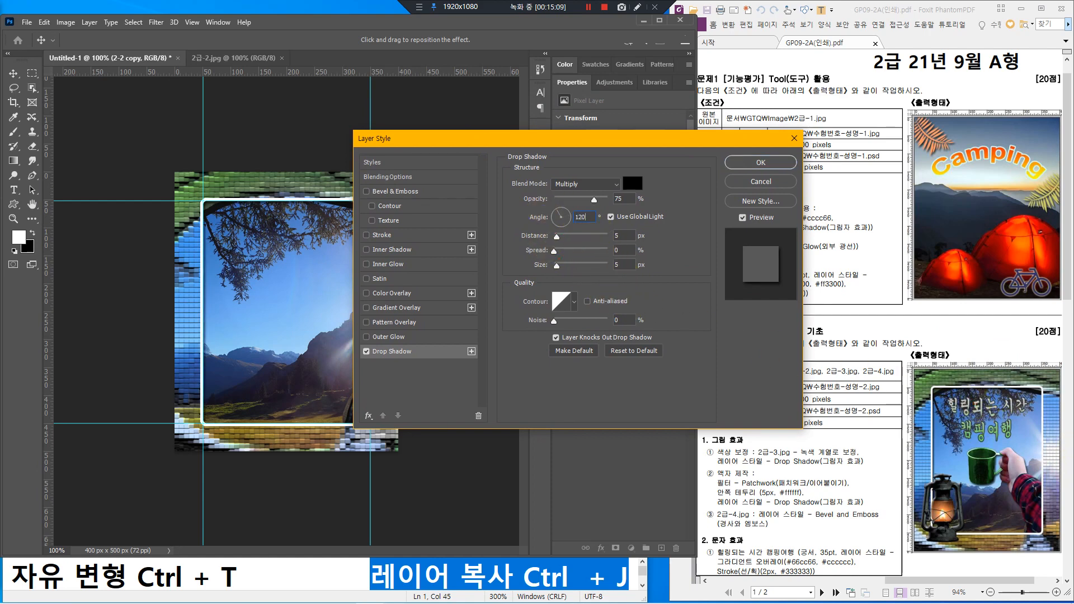
{"action": "left_click_drag", "start_coordinate": [576, 138], "coordinate": [755, 109]}
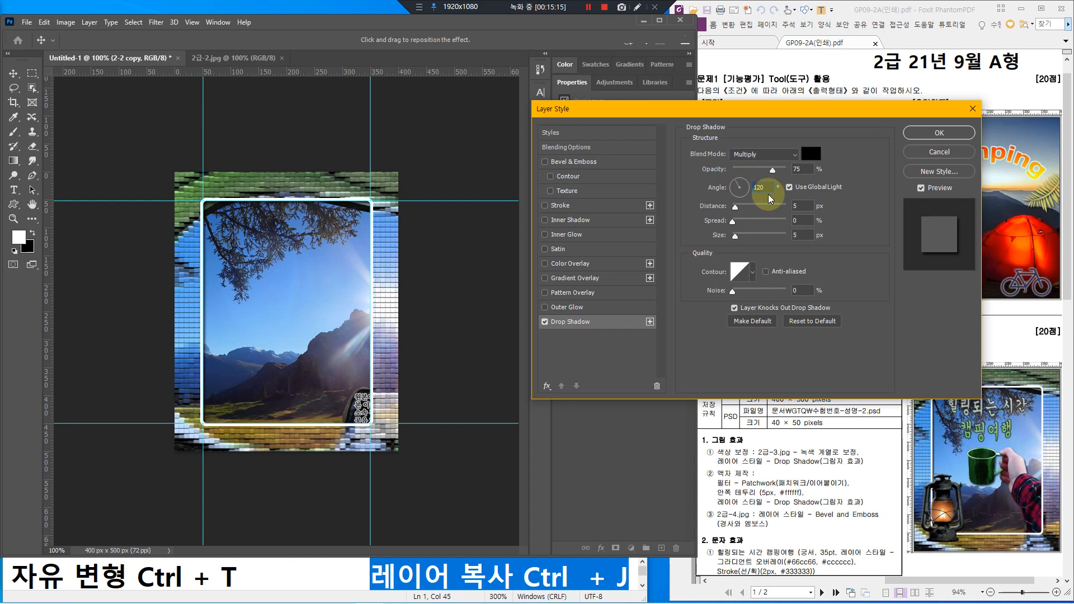
{"action": "left_click", "coordinate": [943, 133]}
{"action": "key", "text": "m"}
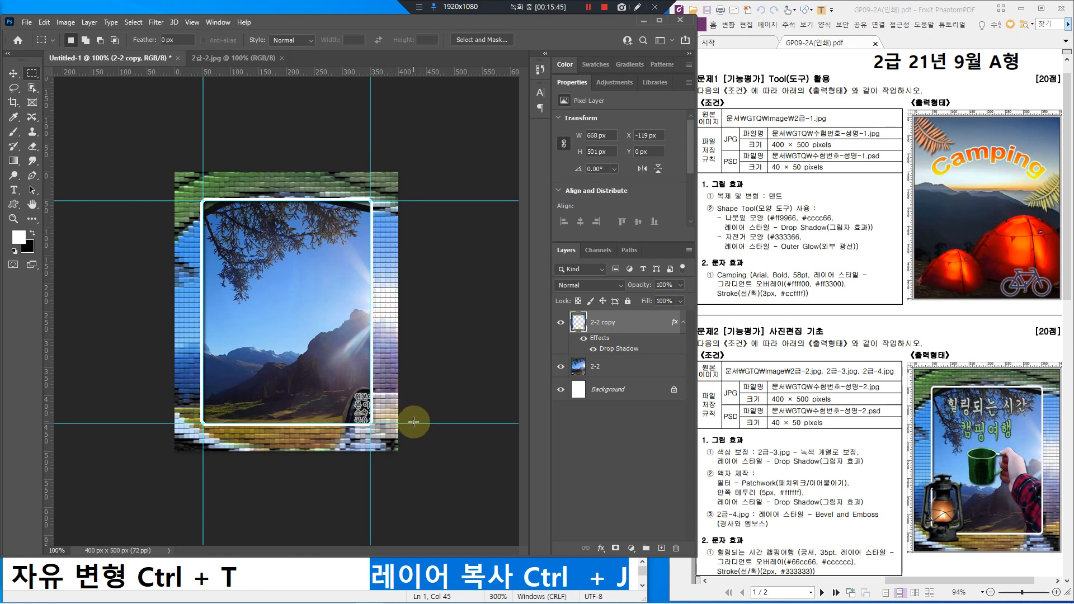
Step: Turn off guide visibility through View > Show > Guides
{"action": "left_click", "coordinate": [193, 25]}
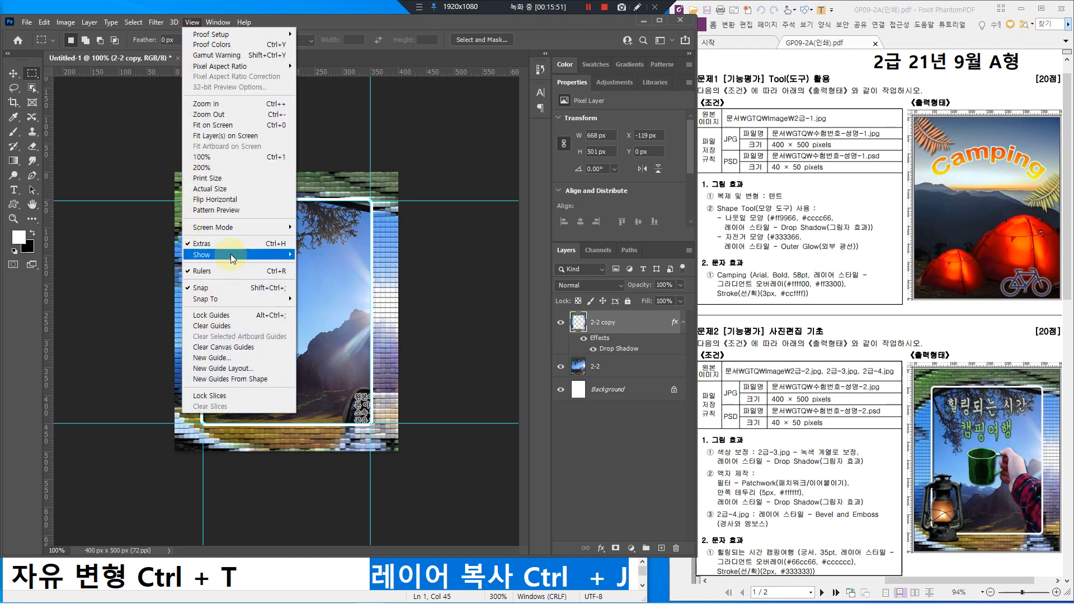
{"action": "mouse_move", "coordinate": [231, 254]}
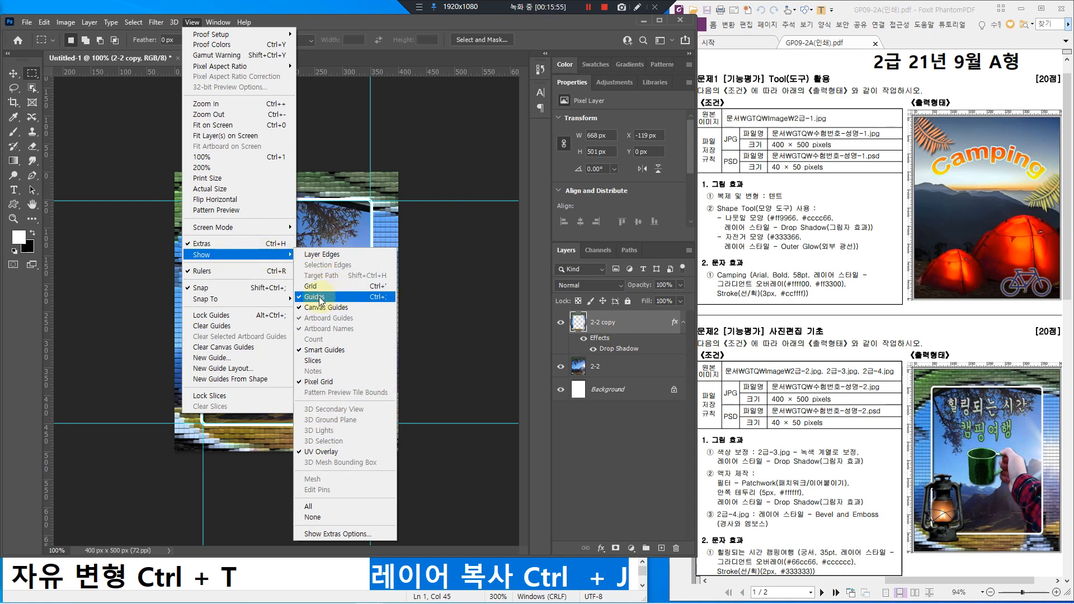
{"action": "mouse_move", "coordinate": [277, 299]}
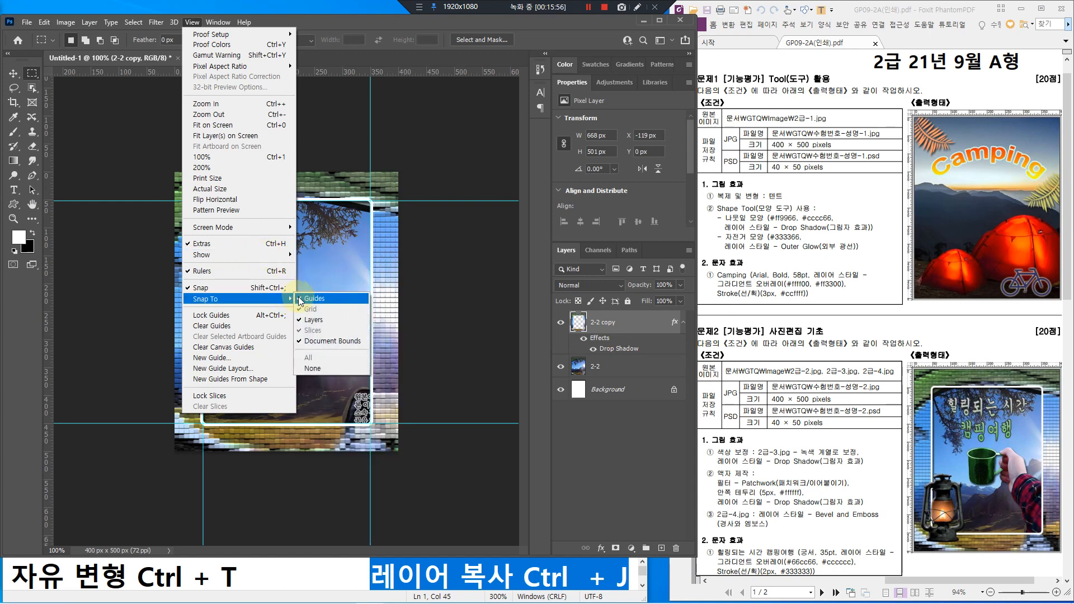
{"action": "mouse_move", "coordinate": [274, 255]}
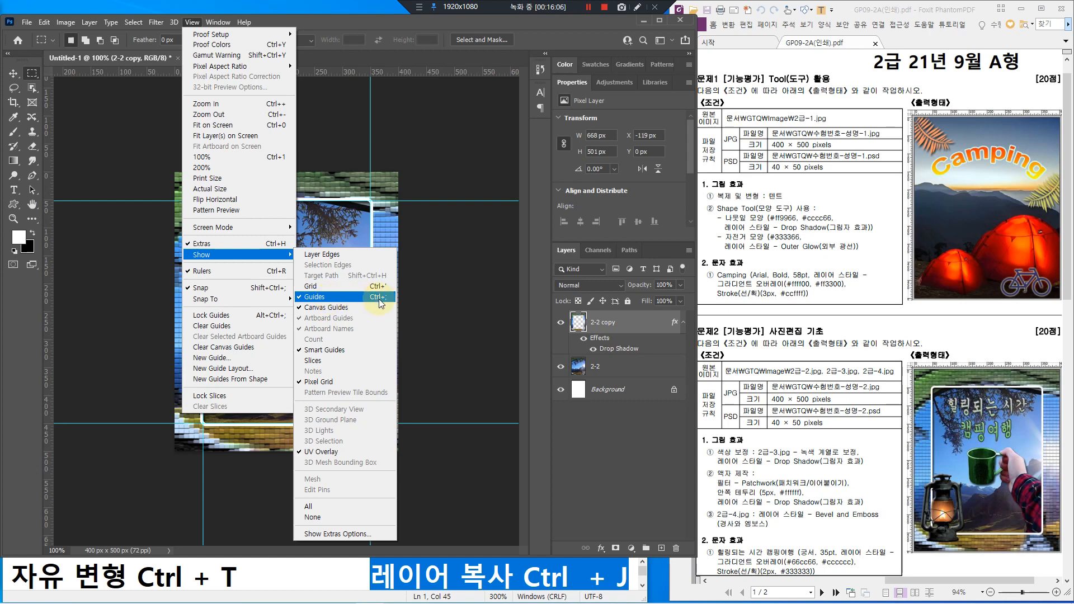
{"action": "left_click", "coordinate": [331, 298]}
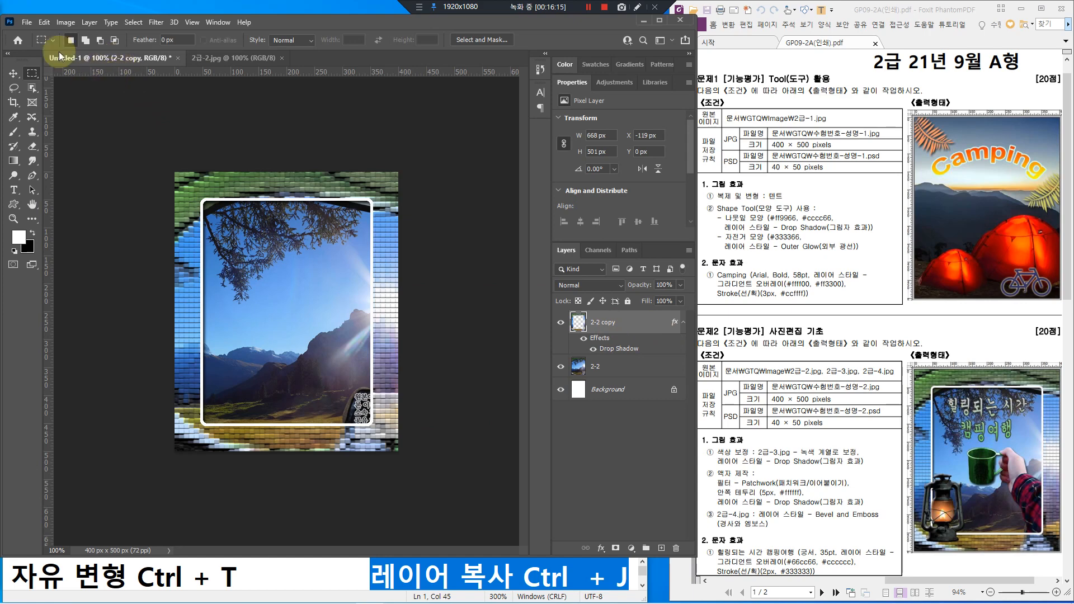
{"action": "left_click", "coordinate": [27, 23]}
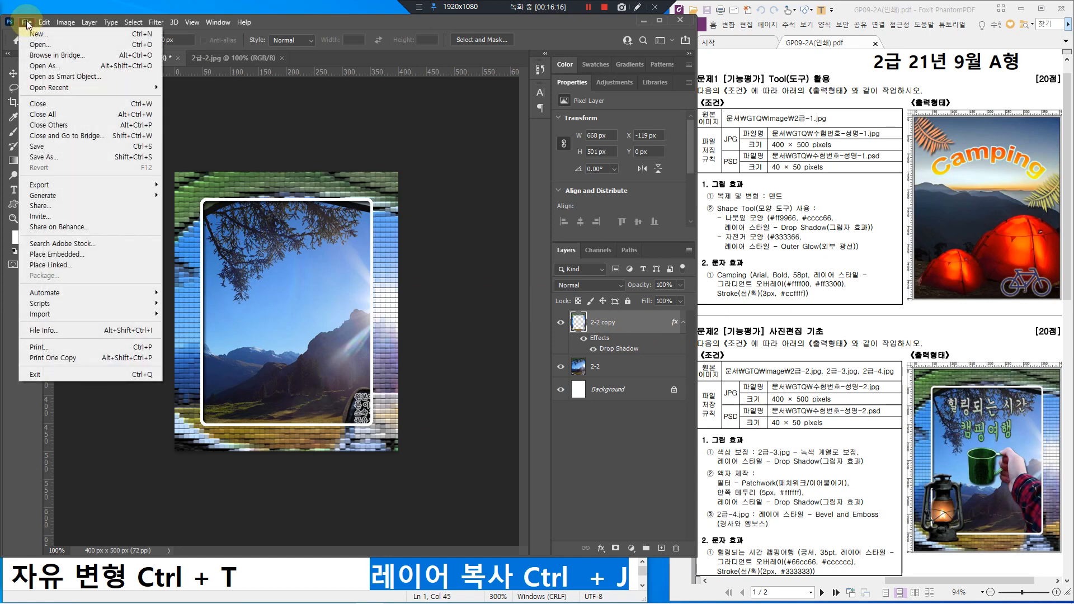
Step: Save as a Photoshop PSD in the GTQ folder, named with the exam-taker's name plus '-2'
{"action": "left_click", "coordinate": [54, 157]}
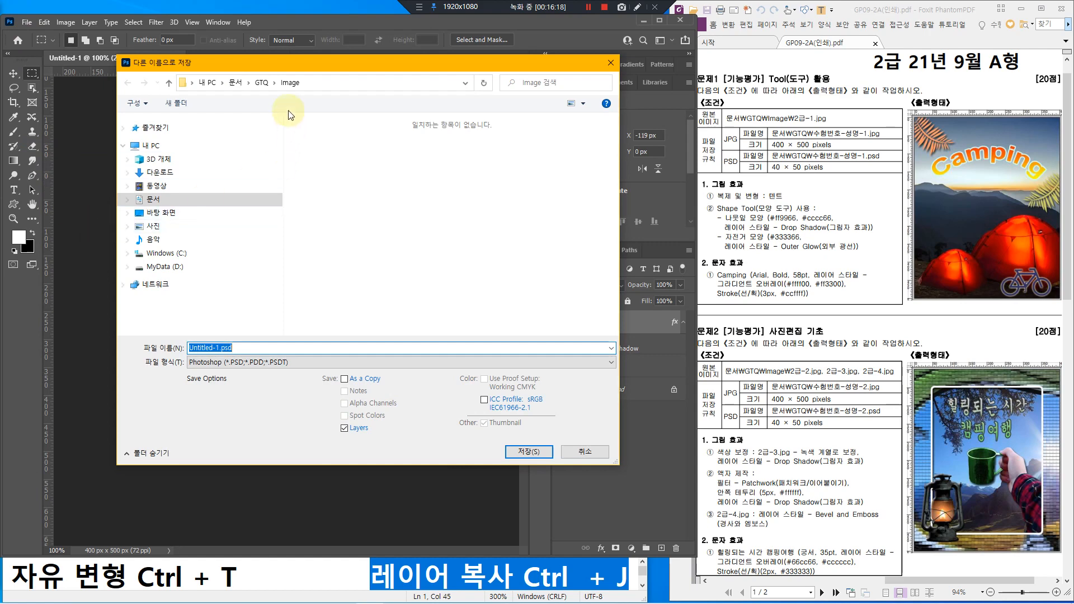
{"action": "left_click", "coordinate": [261, 82]}
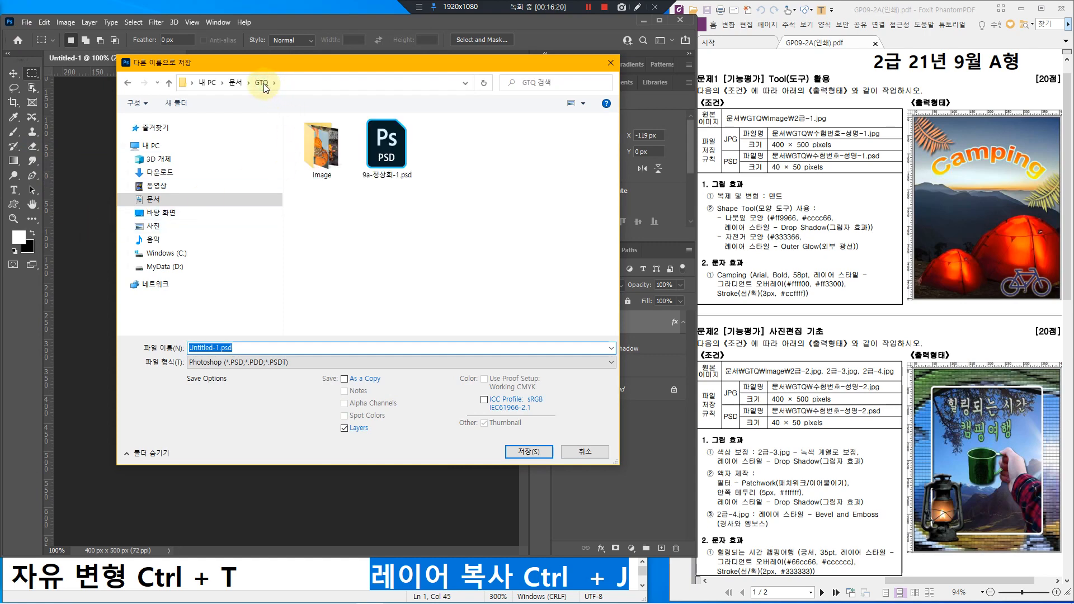
{"action": "left_click", "coordinate": [261, 83]}
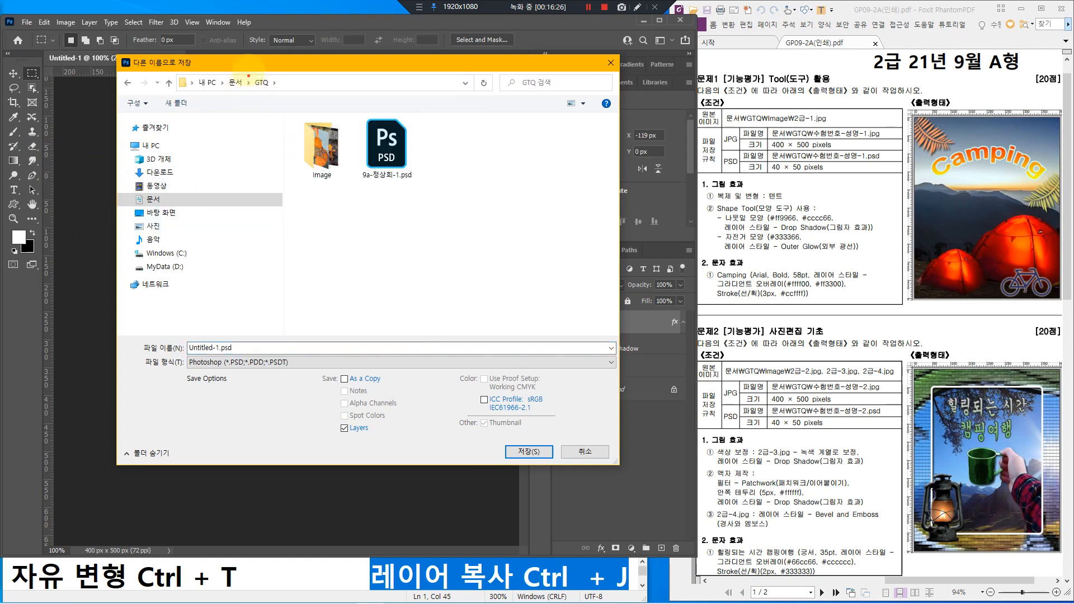
{"action": "mouse_move", "coordinate": [248, 69]}
{"action": "left_mouse_down"}
{"action": "mouse_move", "coordinate": [282, 94]}
{"action": "mouse_move", "coordinate": [280, 69]}
{"action": "mouse_move", "coordinate": [294, 52]}
{"action": "left_mouse_up"}
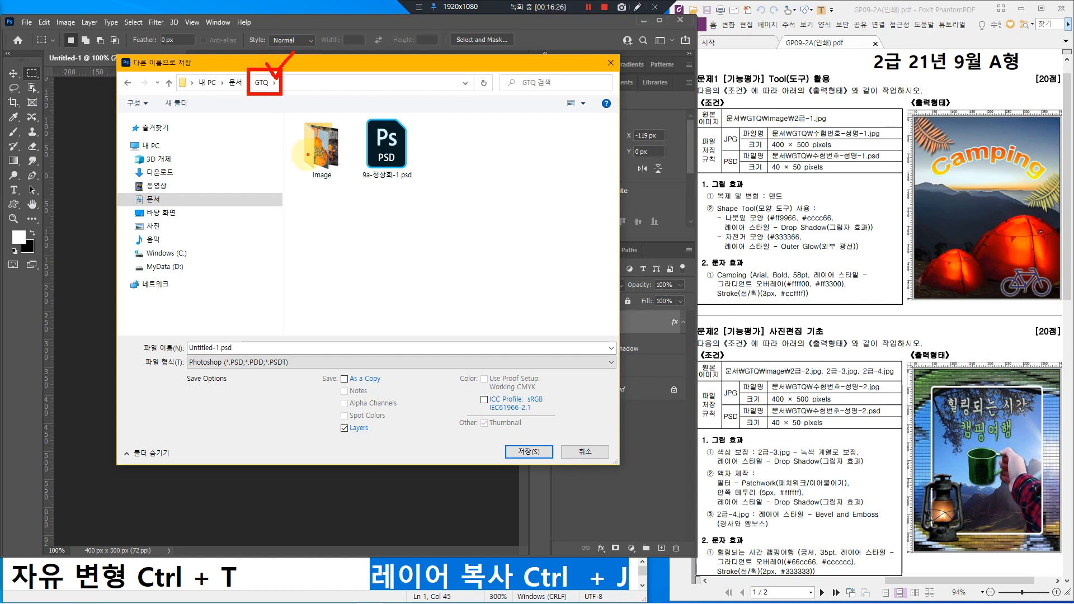
{"action": "left_click", "coordinate": [209, 348]}
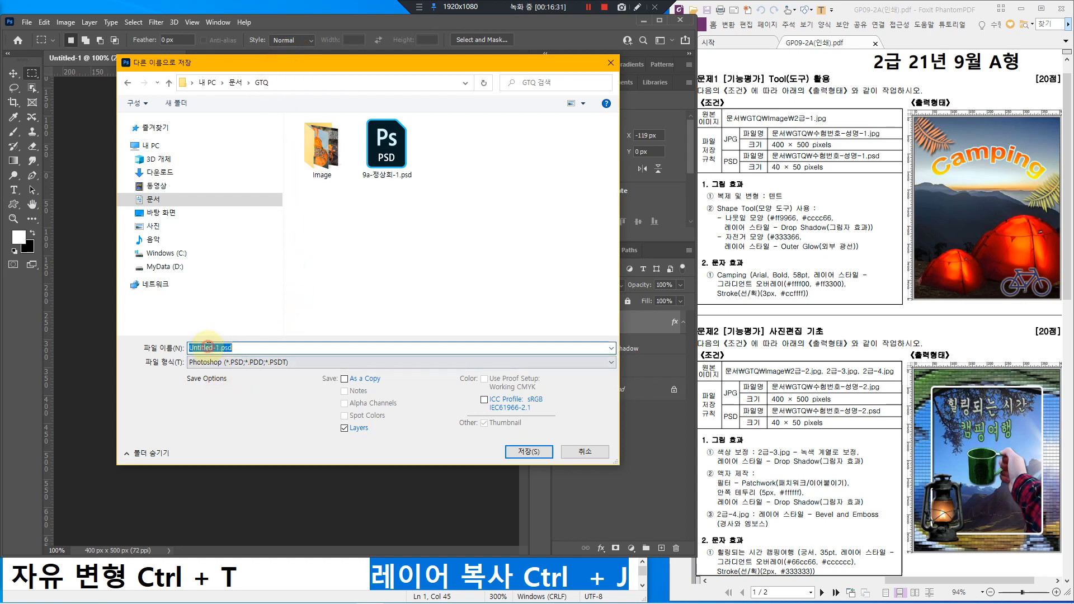
{"action": "type", "text": "9a"}
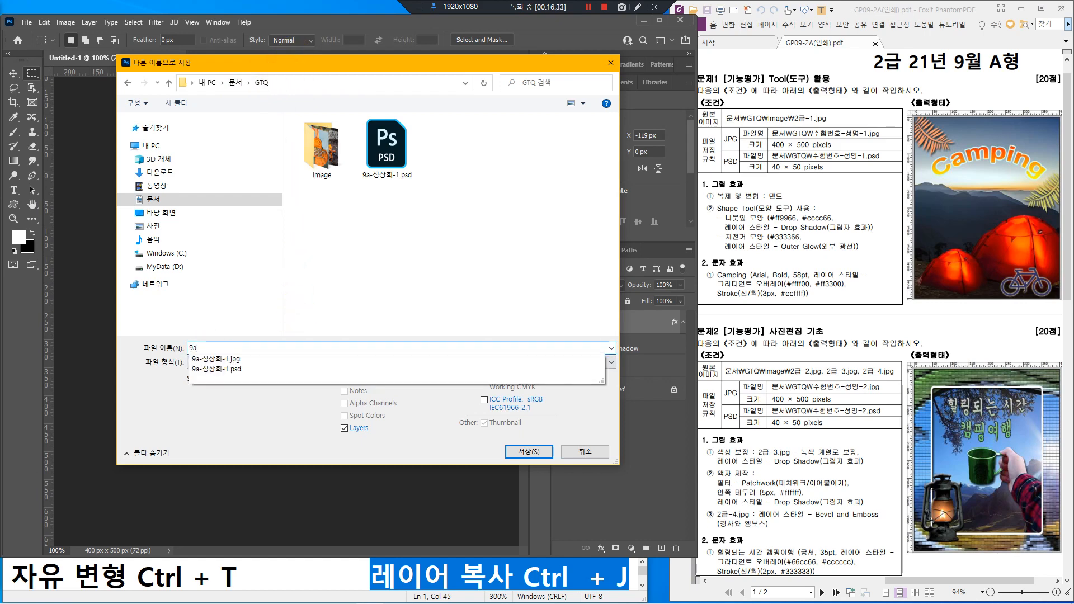
{"action": "type", "text": "-"}
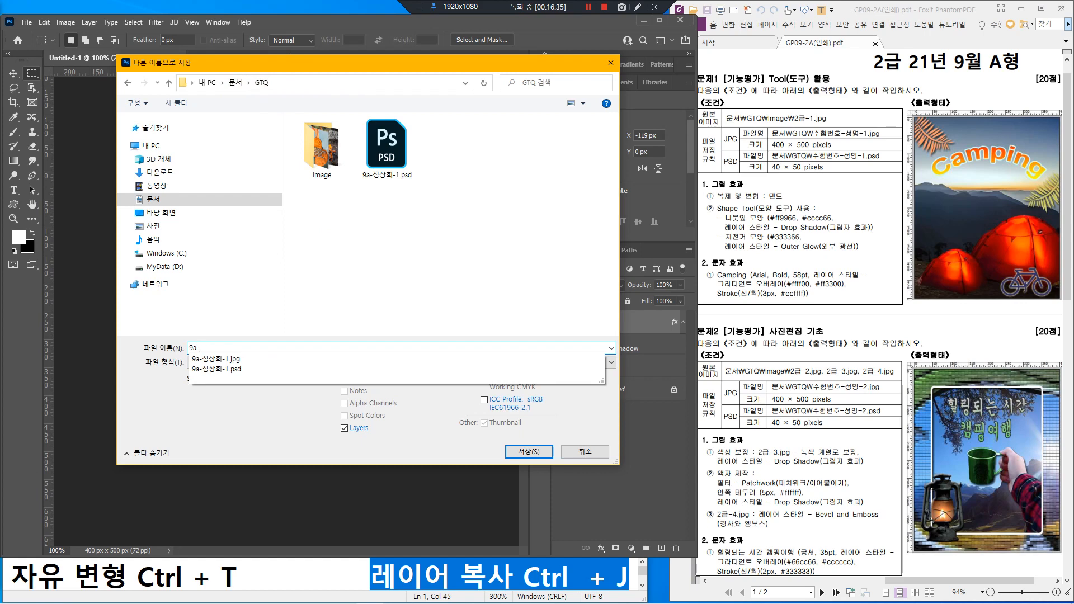
{"action": "type", "text": "wjd"}
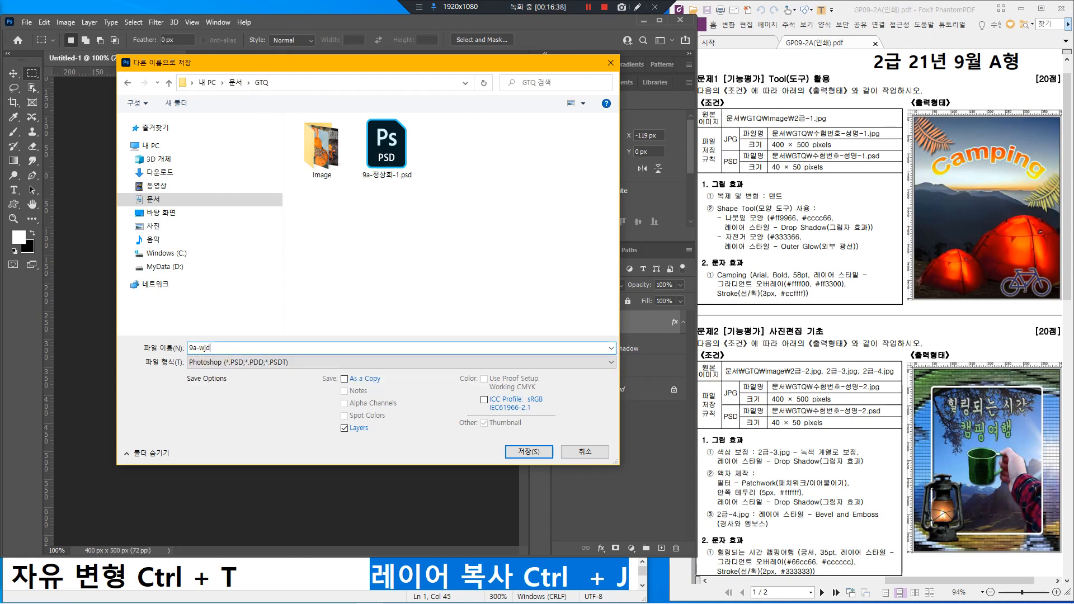
{"action": "key", "text": "BackSpace"}
{"action": "key", "text": "BackSpace"}
{"action": "key", "text": "BackSpace"}
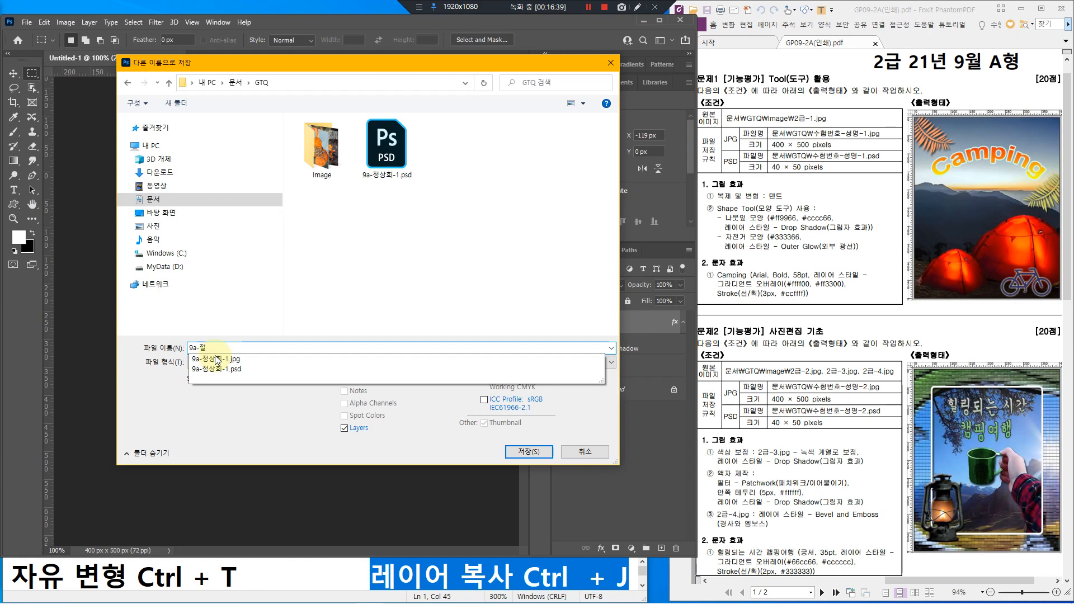
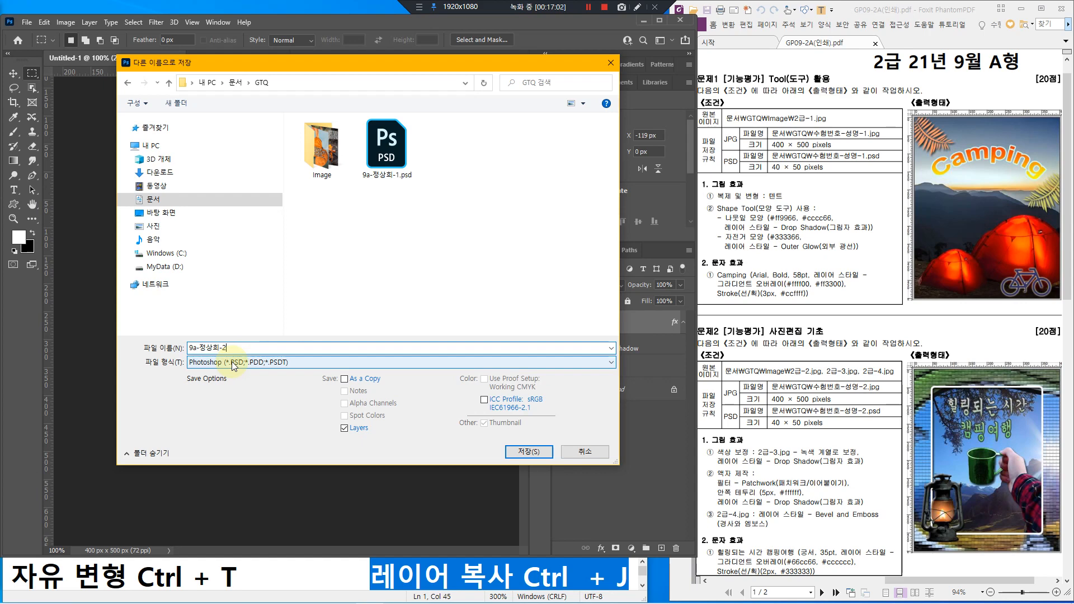
{"action": "key", "text": "Return"}
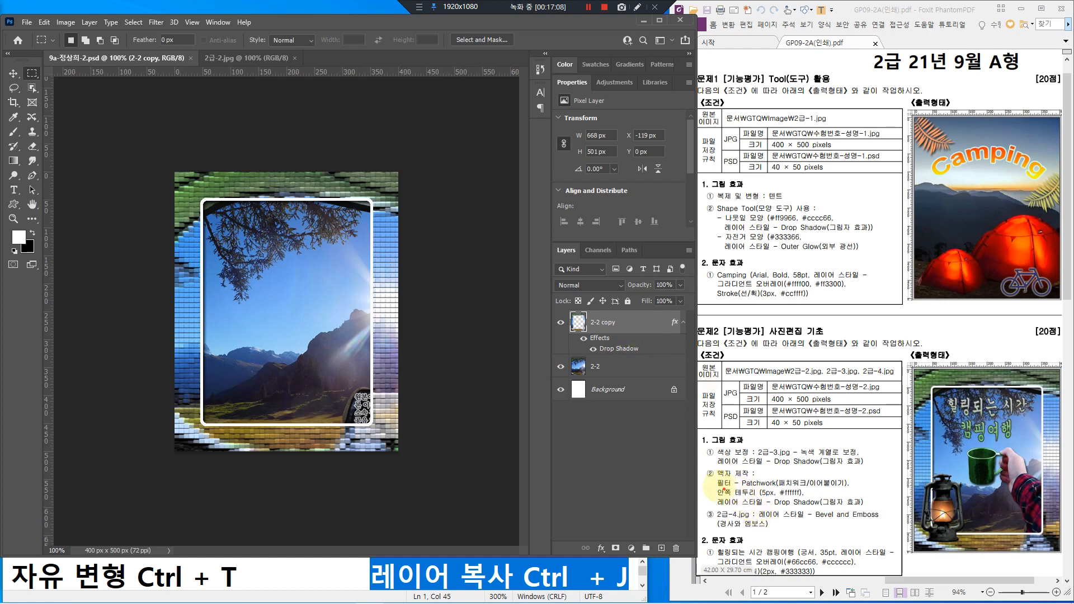
{"action": "mouse_move", "coordinate": [705, 466]}
{"action": "left_mouse_down"}
{"action": "mouse_move", "coordinate": [874, 506]}
{"action": "mouse_move", "coordinate": [889, 486]}
{"action": "left_mouse_up"}
{"action": "mouse_move", "coordinate": [706, 445]}
{"action": "left_mouse_down"}
{"action": "mouse_move", "coordinate": [751, 460]}
{"action": "mouse_move", "coordinate": [876, 466]}
{"action": "left_mouse_up"}
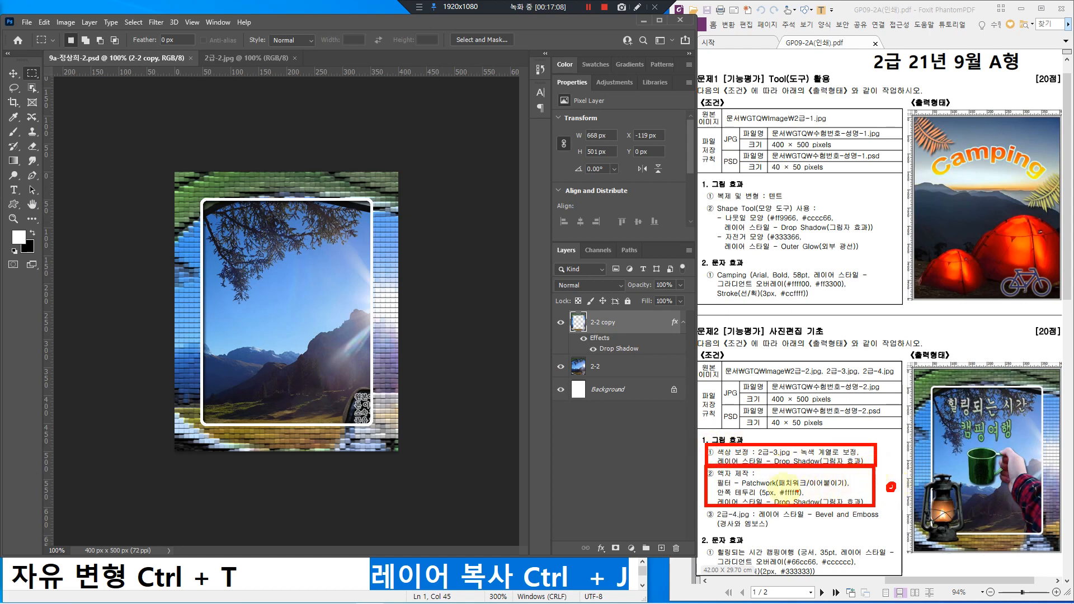
{"action": "key", "text": "Escape"}
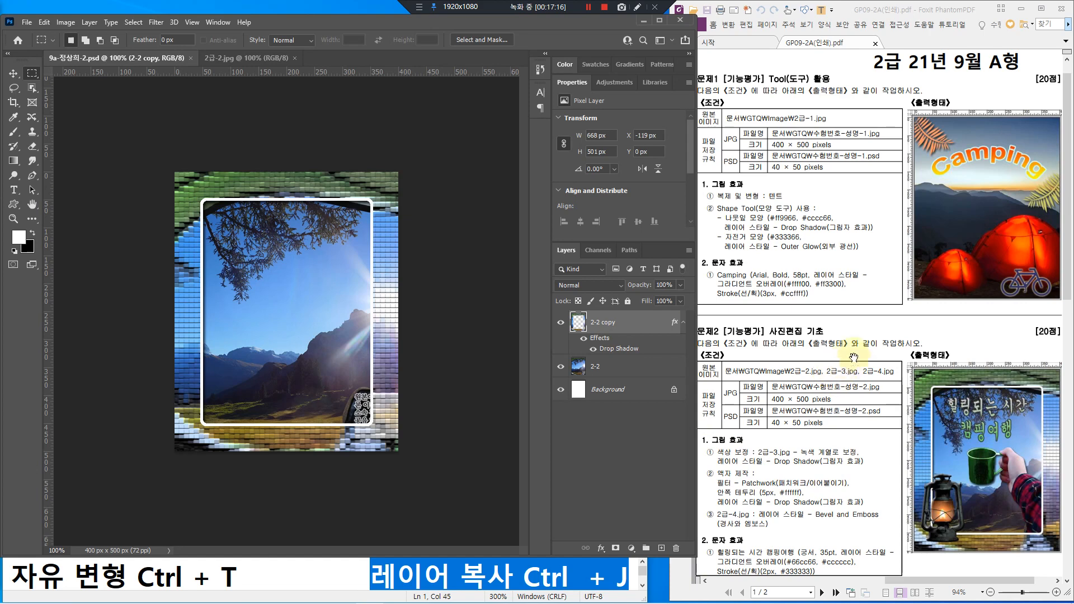
Step: Close the 2급-2.jpg tent photo, then open 2급-3.jpg from the Image folder
{"action": "left_click", "coordinate": [243, 58]}
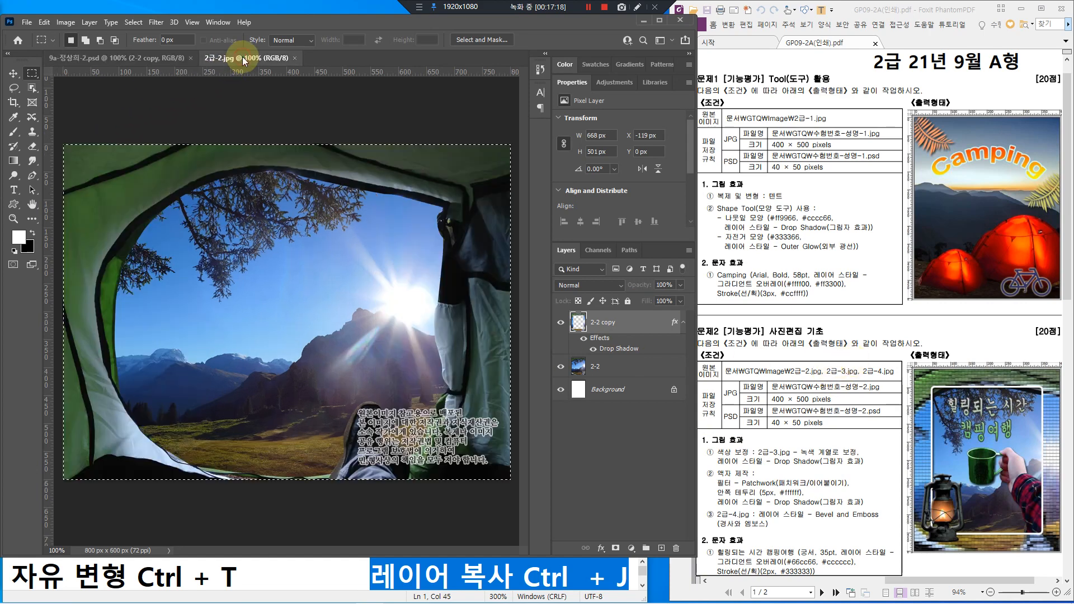
{"action": "left_click", "coordinate": [295, 58]}
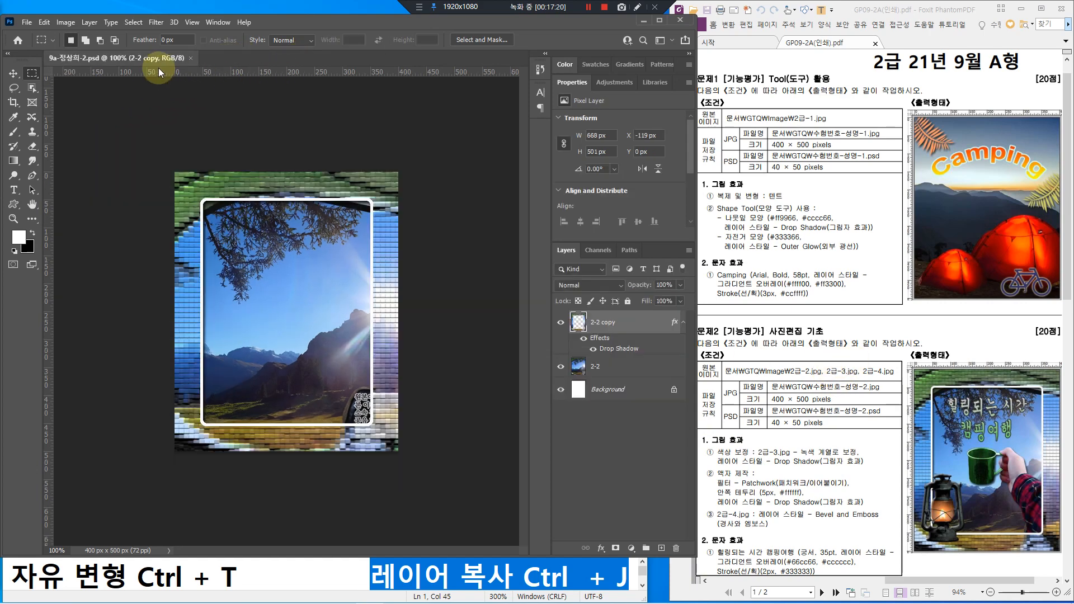
{"action": "left_click", "coordinate": [26, 22]}
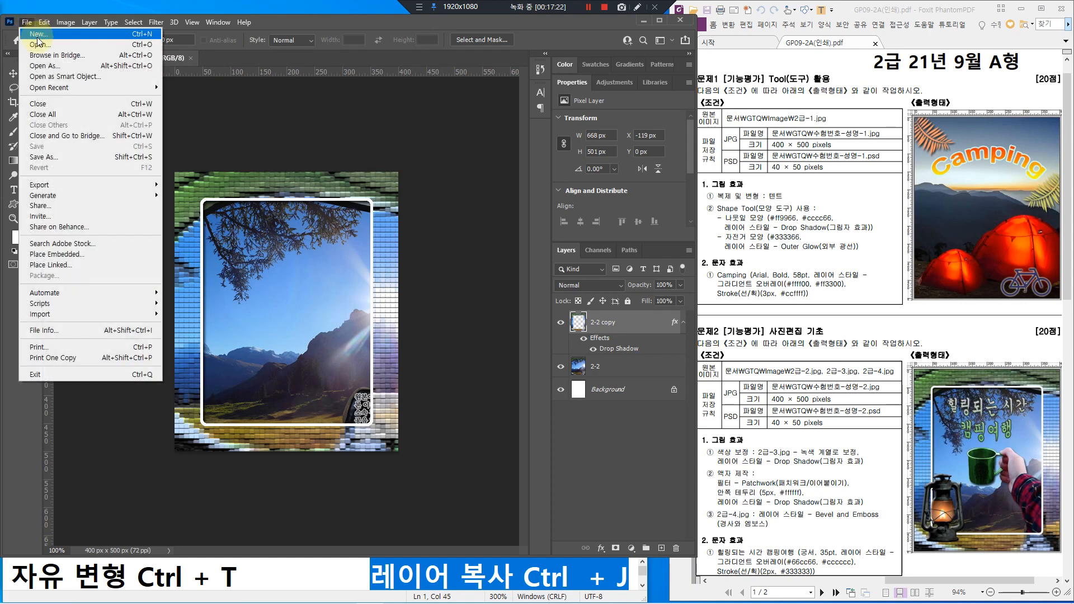
{"action": "left_click", "coordinate": [39, 44]}
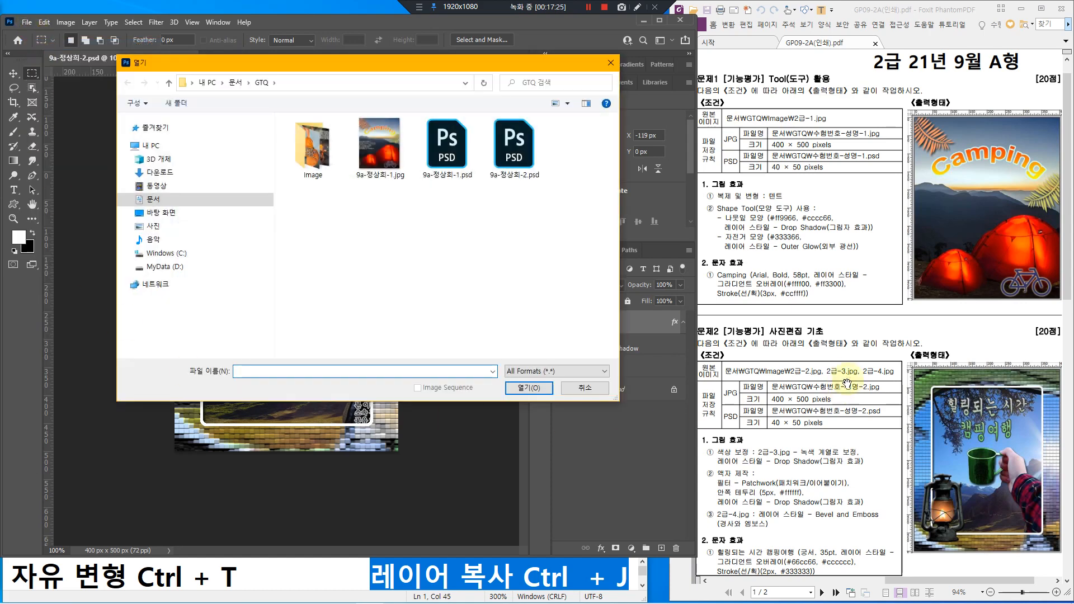
{"action": "double_click", "coordinate": [308, 144]}
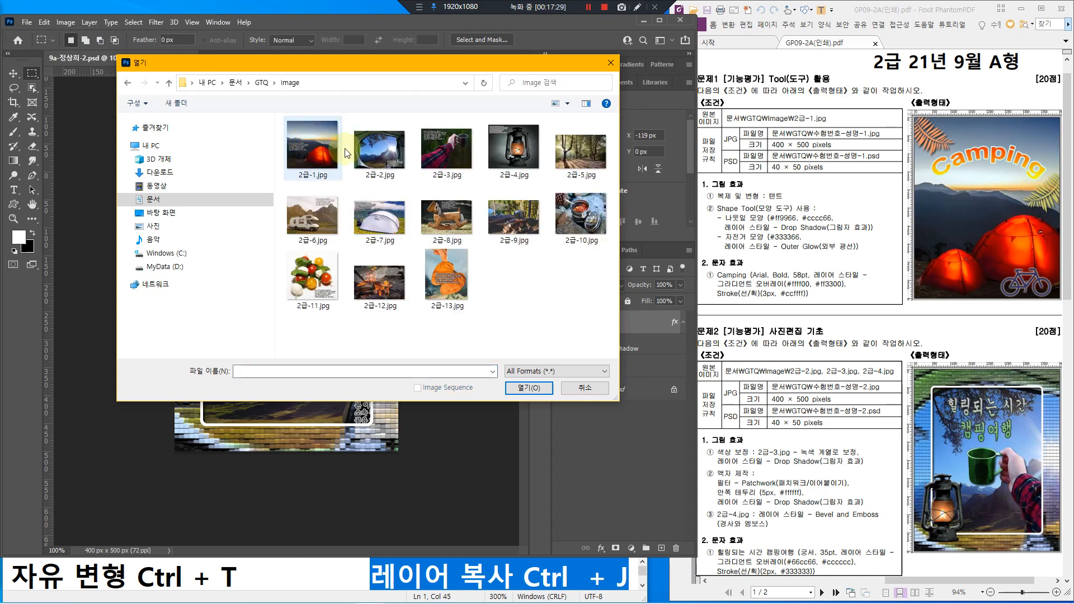
{"action": "left_click", "coordinate": [461, 150]}
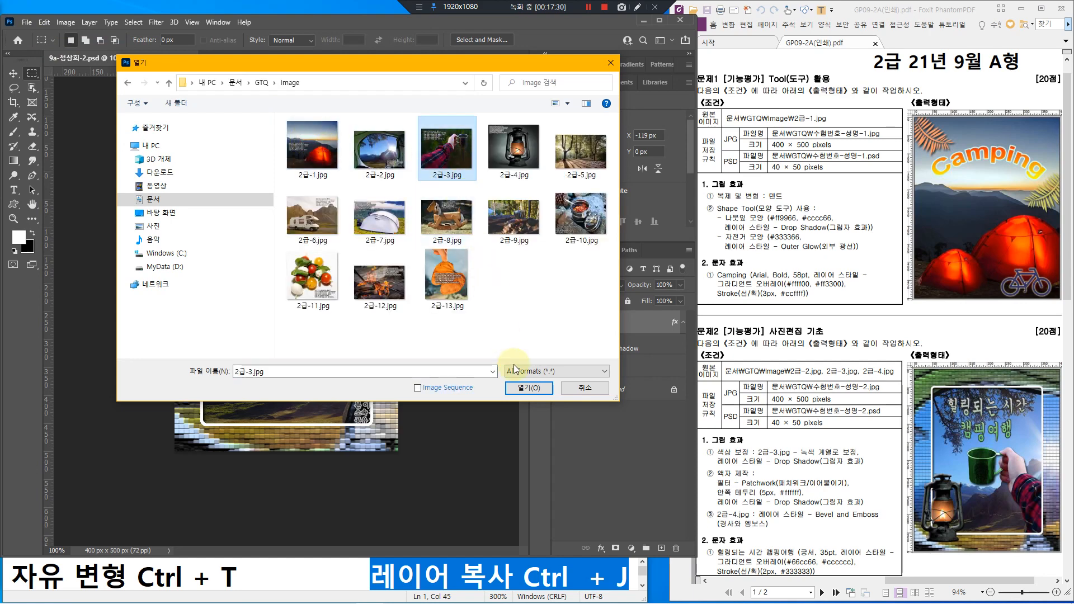
{"action": "left_click", "coordinate": [529, 387]}
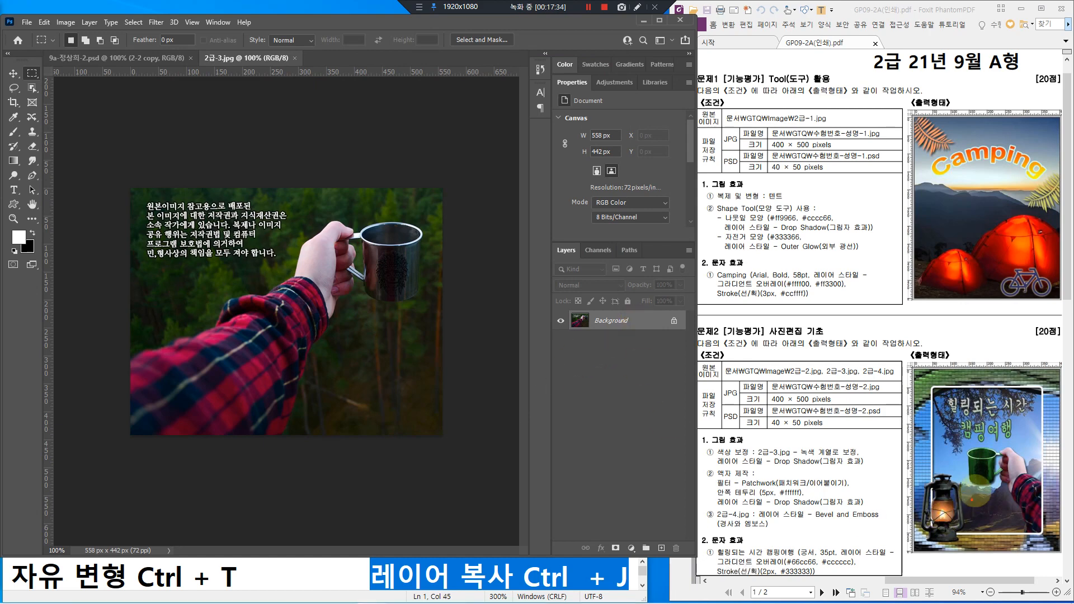
Step: Draw around the arm and cup with the Object Selection Tool in Lasso mode
{"action": "mouse_move", "coordinate": [1046, 474]}
{"action": "left_mouse_down"}
{"action": "mouse_move", "coordinate": [1008, 431]}
{"action": "mouse_move", "coordinate": [962, 453]}
{"action": "mouse_move", "coordinate": [1039, 554]}
{"action": "mouse_move", "coordinate": [1061, 553]}
{"action": "mouse_move", "coordinate": [1064, 506]}
{"action": "mouse_move", "coordinate": [1042, 473]}
{"action": "left_mouse_up"}
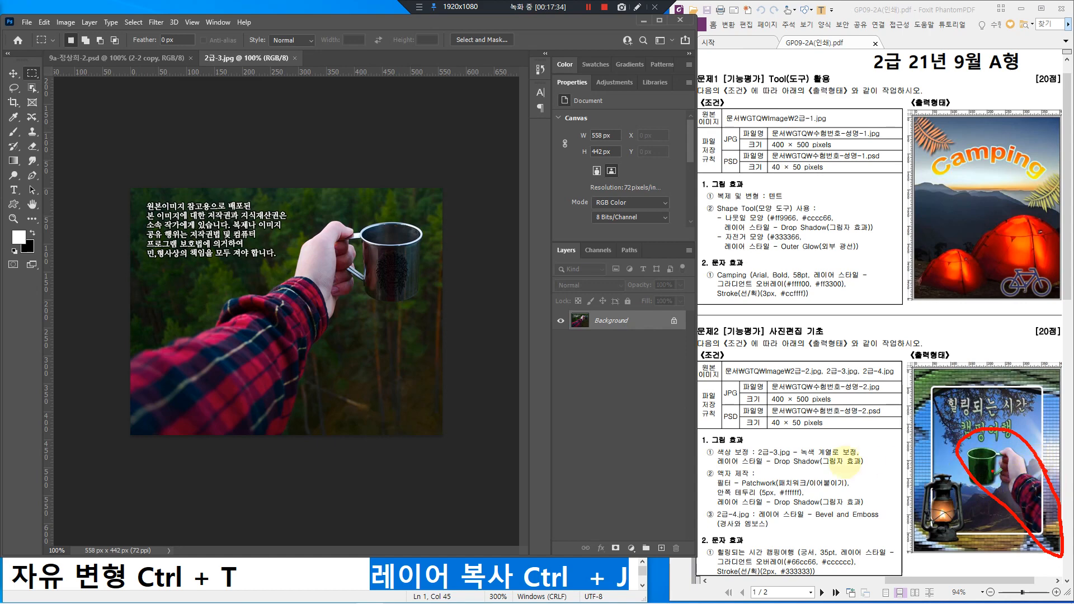
{"action": "key", "text": "Escape"}
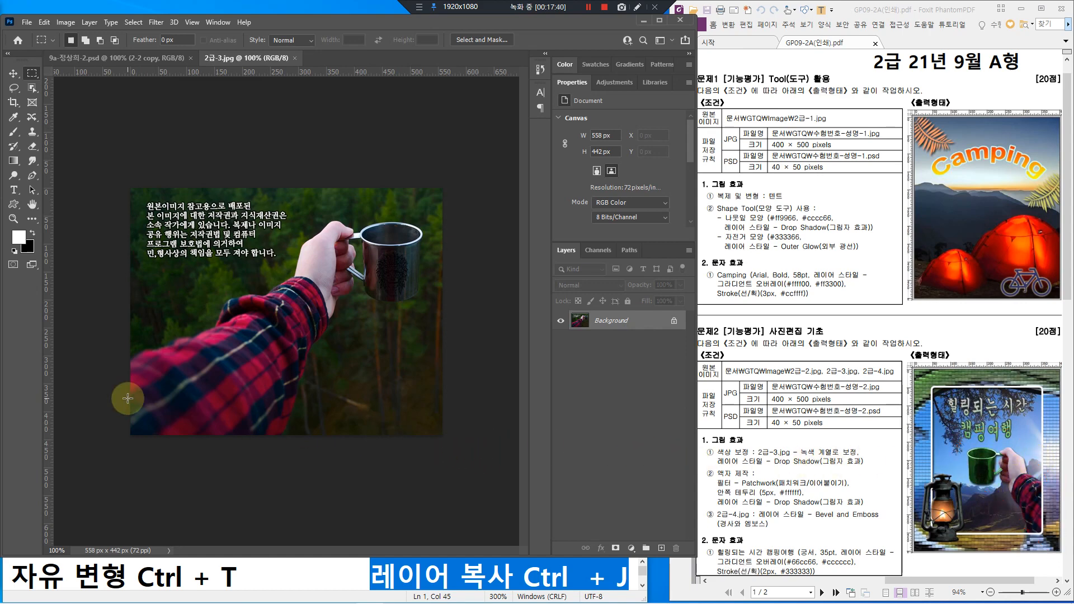
{"action": "left_click", "coordinate": [31, 89]}
{"action": "left_click_drag", "start_coordinate": [31, 90], "coordinate": [96, 93]}
{"action": "mouse_move", "coordinate": [288, 272]}
{"action": "left_mouse_down"}
{"action": "mouse_move", "coordinate": [302, 228]}
{"action": "mouse_move", "coordinate": [338, 213]}
{"action": "mouse_move", "coordinate": [388, 216]}
{"action": "left_mouse_up"}
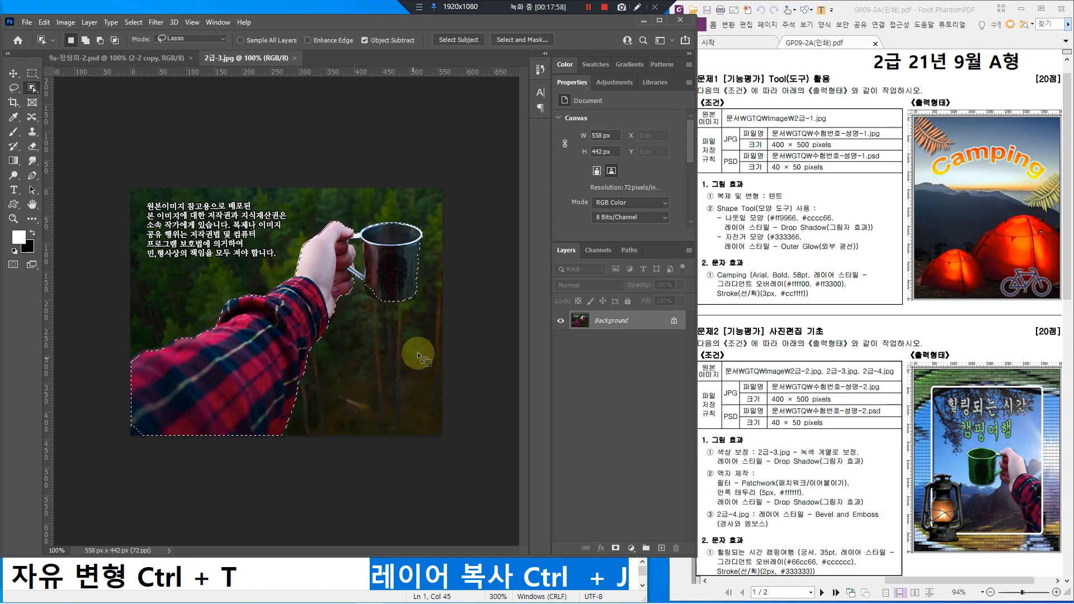
{"action": "key", "text": "alt"}
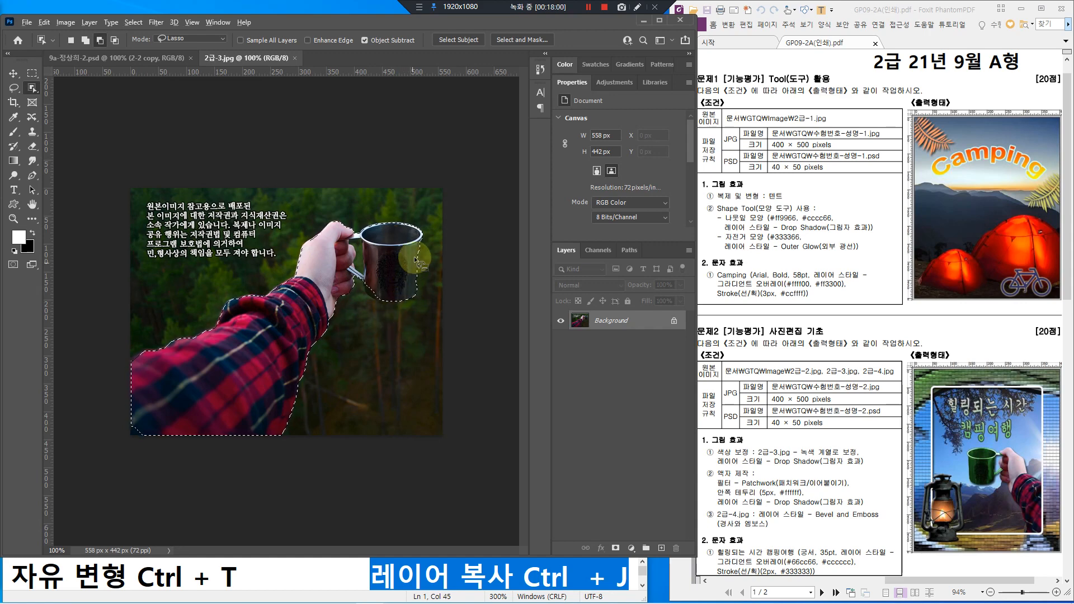
{"action": "scroll", "coordinate": [418, 260], "scroll_direction": "up", "scroll_amount": 4}
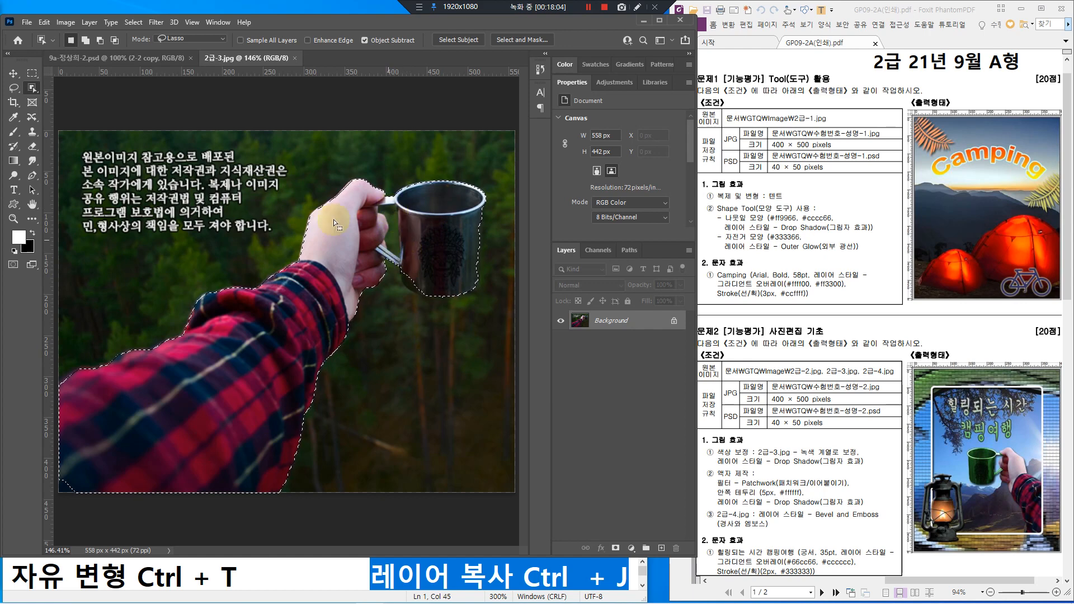
{"action": "left_click", "coordinate": [32, 88]}
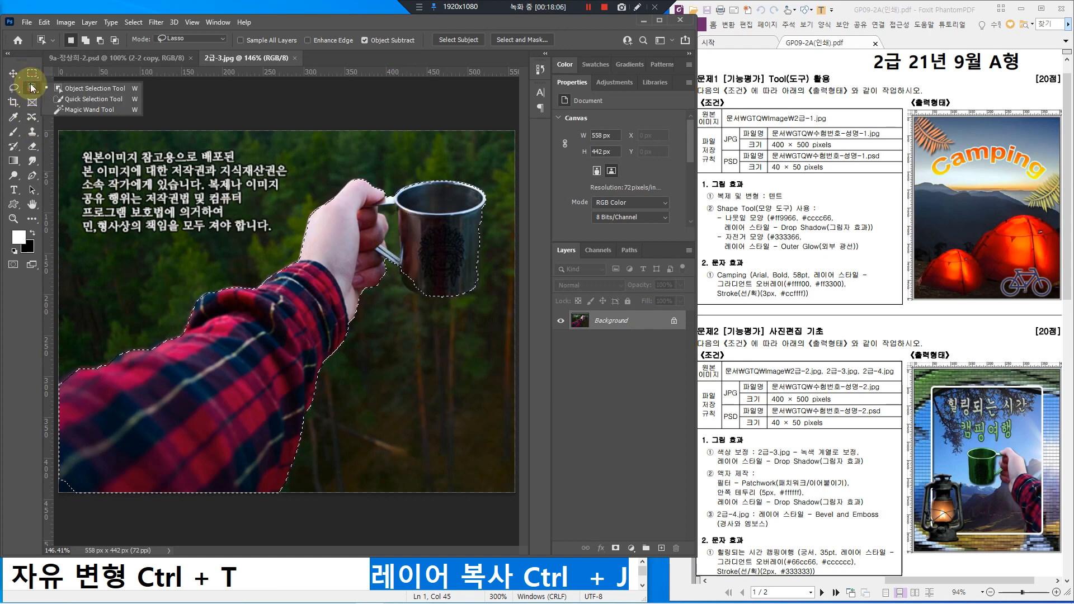
Step: Switch to Quick Selection and brush in Subtract mode at brush size 40 around the mug
{"action": "left_click", "coordinate": [100, 99]}
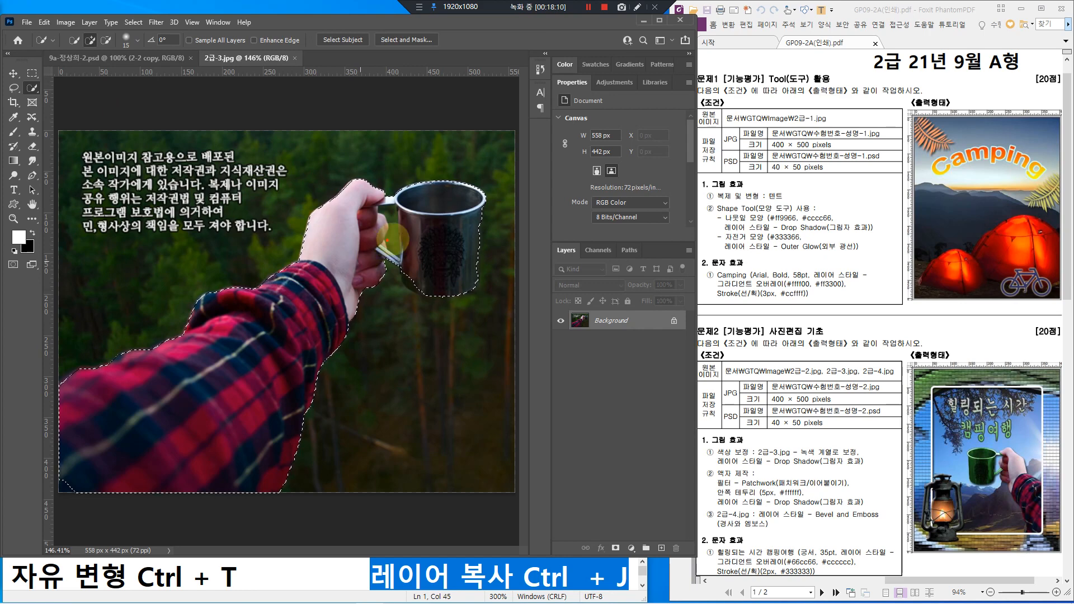
{"action": "mouse_move", "coordinate": [411, 260]}
{"action": "left_mouse_down"}
{"action": "mouse_move", "coordinate": [385, 240]}
{"action": "mouse_move", "coordinate": [380, 213]}
{"action": "mouse_move", "coordinate": [397, 209]}
{"action": "mouse_move", "coordinate": [401, 257]}
{"action": "left_mouse_up"}
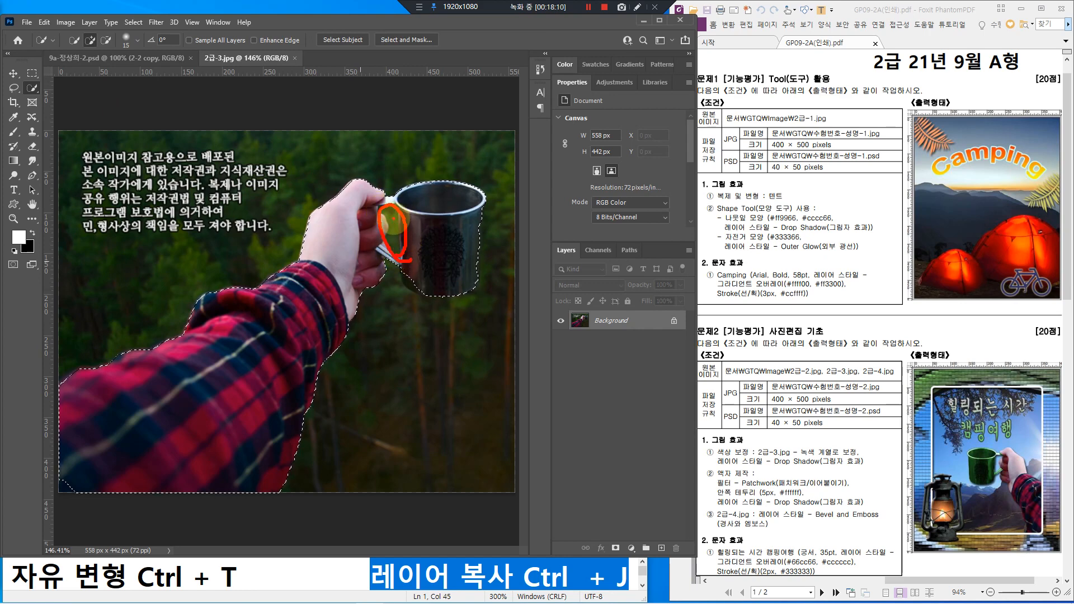
{"action": "mouse_move", "coordinate": [394, 221]}
{"action": "left_mouse_down"}
{"action": "mouse_move", "coordinate": [402, 169]}
{"action": "mouse_move", "coordinate": [404, 178]}
{"action": "mouse_move", "coordinate": [414, 149]}
{"action": "mouse_move", "coordinate": [418, 161]}
{"action": "mouse_move", "coordinate": [442, 140]}
{"action": "left_mouse_up"}
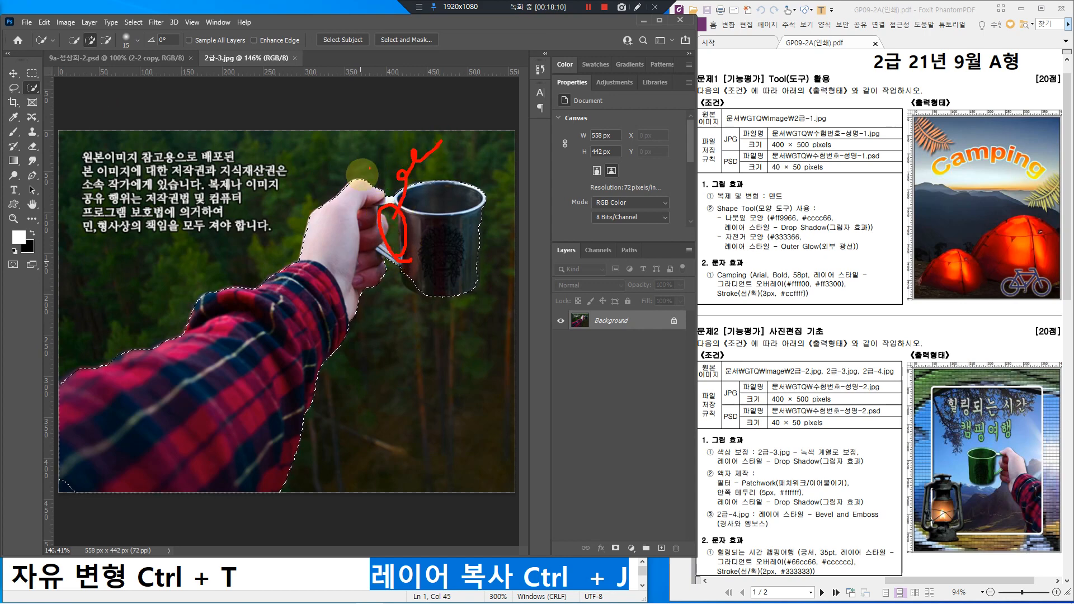
{"action": "left_click", "coordinate": [108, 42]}
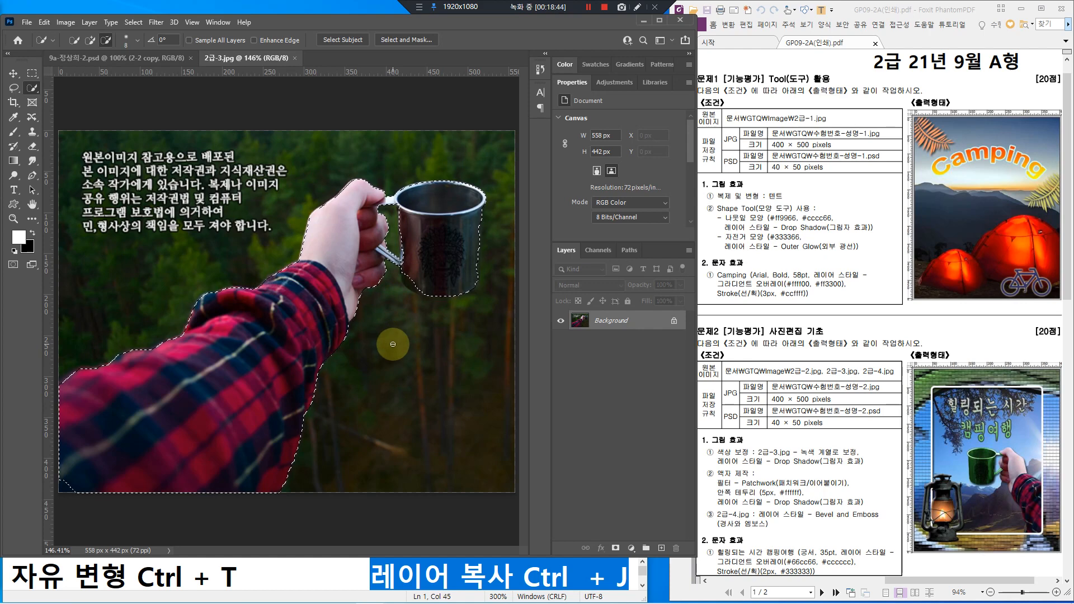
{"action": "key", "text": "bracketright"}
{"action": "key", "text": "bracketright"}
{"action": "key", "text": "bracketright"}
{"action": "key", "text": "bracketright"}
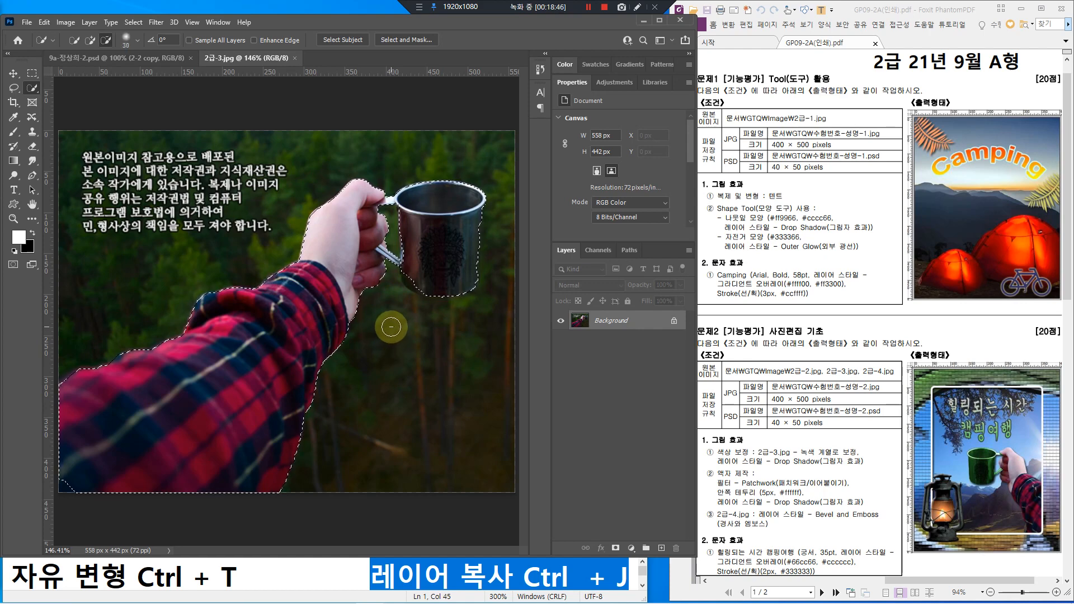
{"action": "key", "text": "bracketleft"}
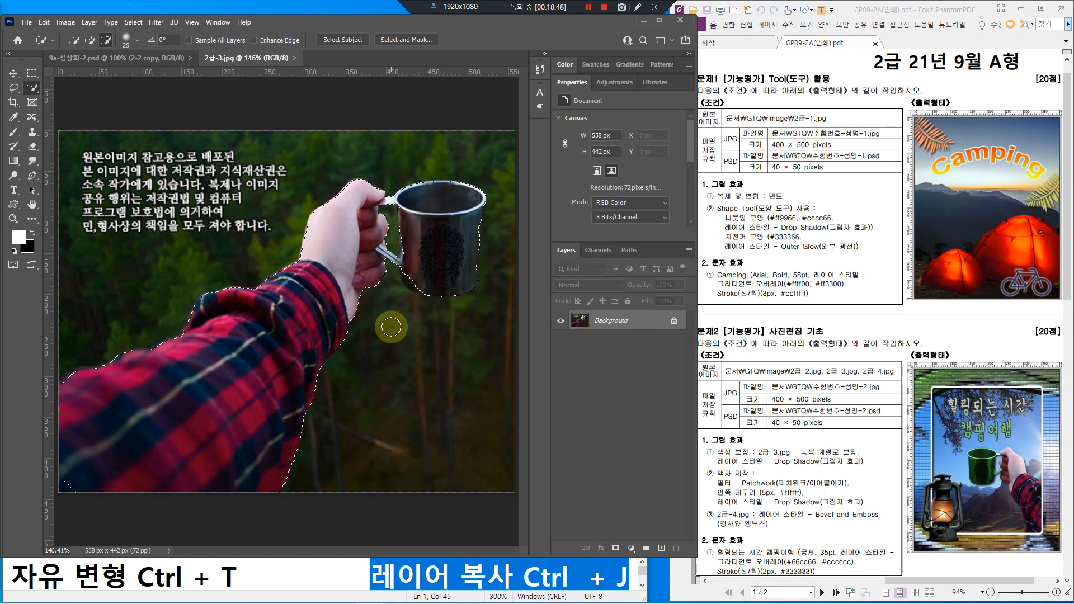
{"action": "key", "text": "bracketright"}
{"action": "key", "text": "bracketright"}
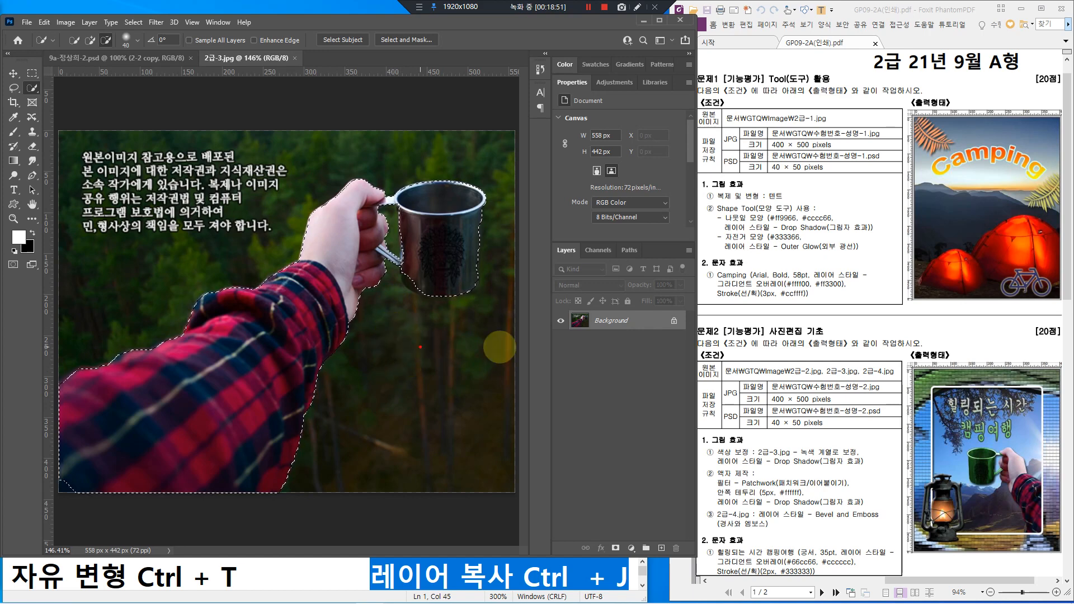
{"action": "mouse_move", "coordinate": [422, 338]}
{"action": "left_mouse_down"}
{"action": "mouse_move", "coordinate": [377, 339]}
{"action": "mouse_move", "coordinate": [376, 420]}
{"action": "mouse_move", "coordinate": [407, 419]}
{"action": "left_mouse_up"}
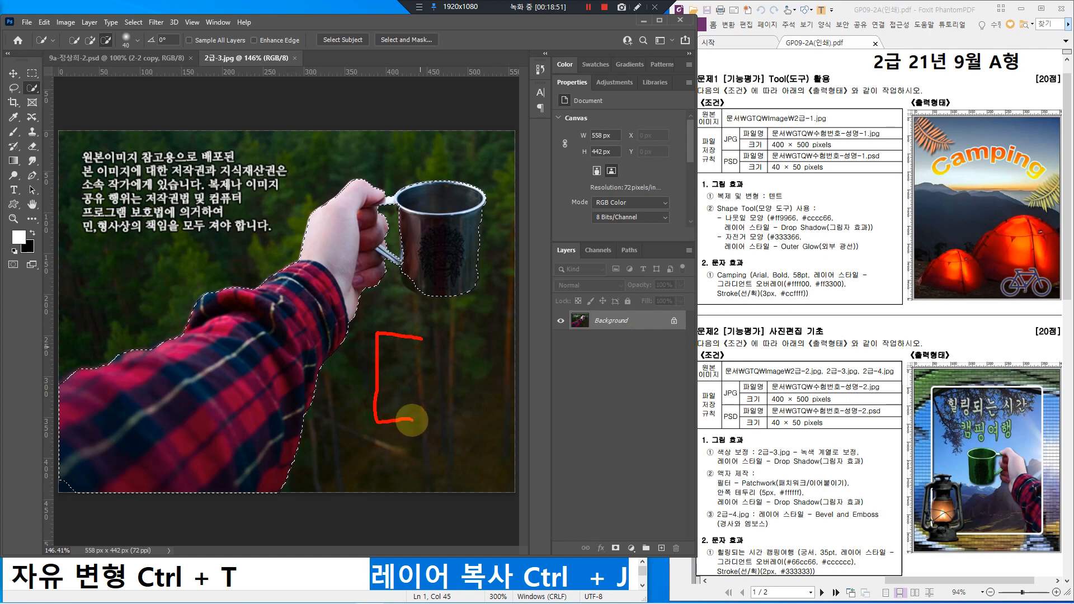
{"action": "mouse_move", "coordinate": [534, 329]}
{"action": "left_mouse_down"}
{"action": "mouse_move", "coordinate": [565, 330]}
{"action": "mouse_move", "coordinate": [566, 411]}
{"action": "mouse_move", "coordinate": [511, 412]}
{"action": "left_mouse_up"}
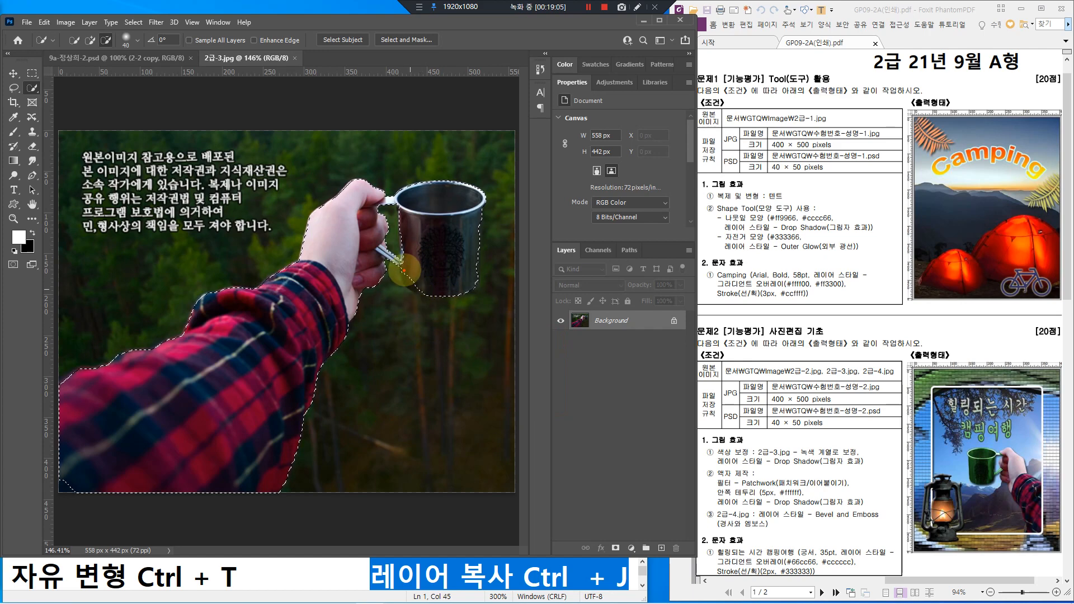
{"action": "mouse_move", "coordinate": [401, 279]}
{"action": "left_mouse_down"}
{"action": "mouse_move", "coordinate": [428, 296]}
{"action": "mouse_move", "coordinate": [425, 271]}
{"action": "left_mouse_up"}
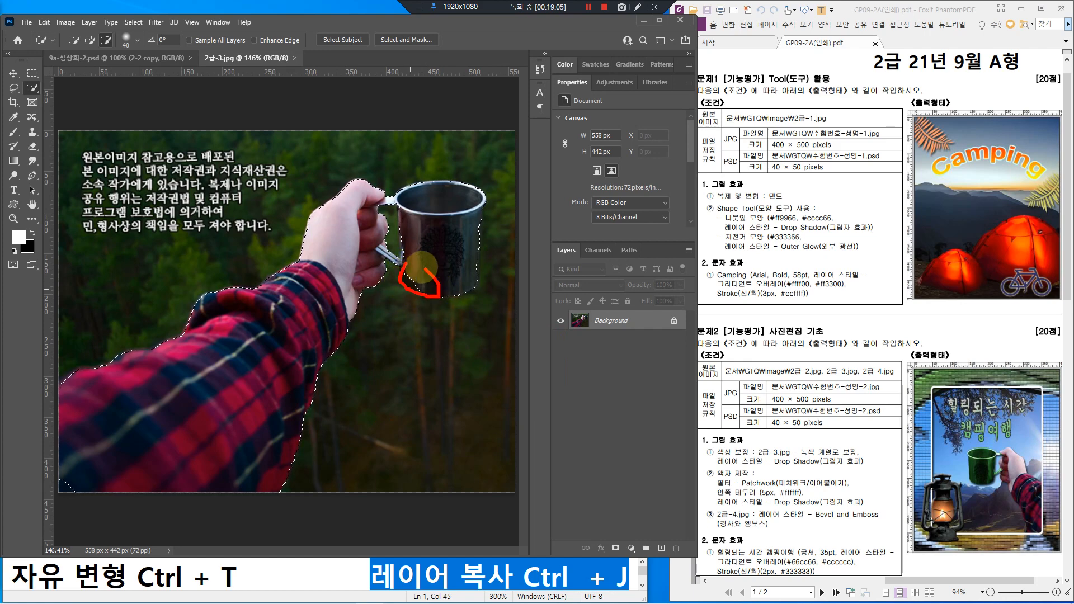
Step: Zoom in and trim excess selection off the cup's lower-left edge with a smaller brush
{"action": "key", "text": "Escape"}
{"action": "scroll", "coordinate": [449, 296], "scroll_direction": "up", "scroll_amount": 3}
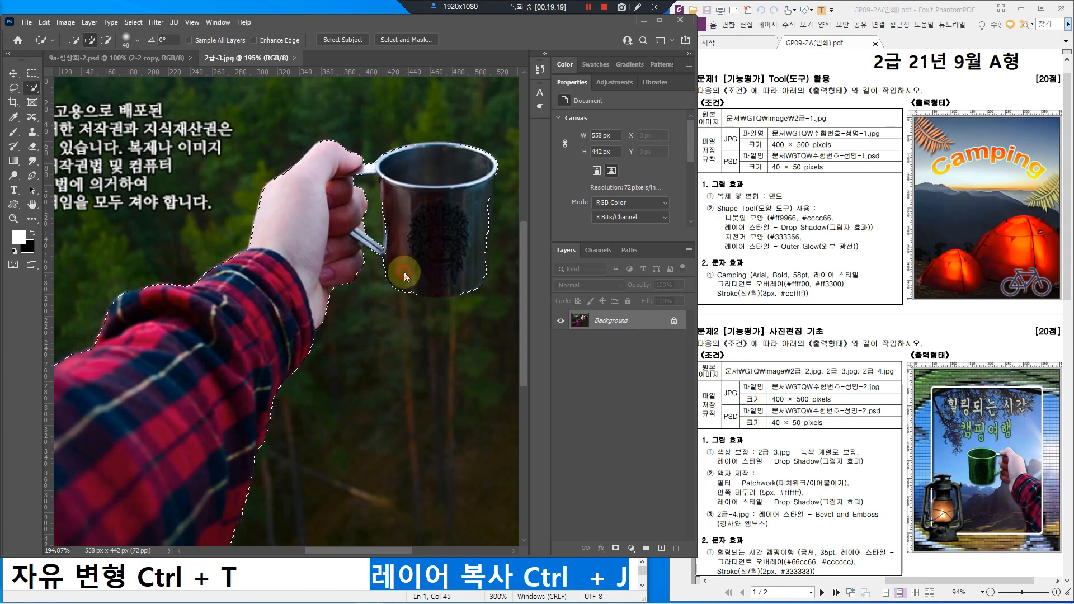
{"action": "key", "text": "alt"}
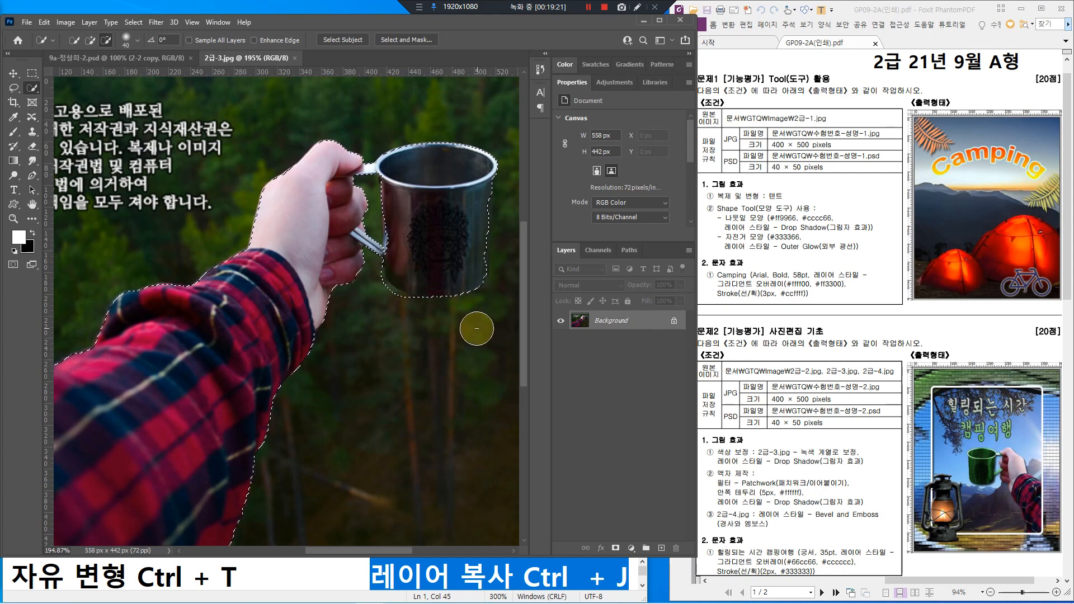
{"action": "left_click", "coordinate": [476, 327]}
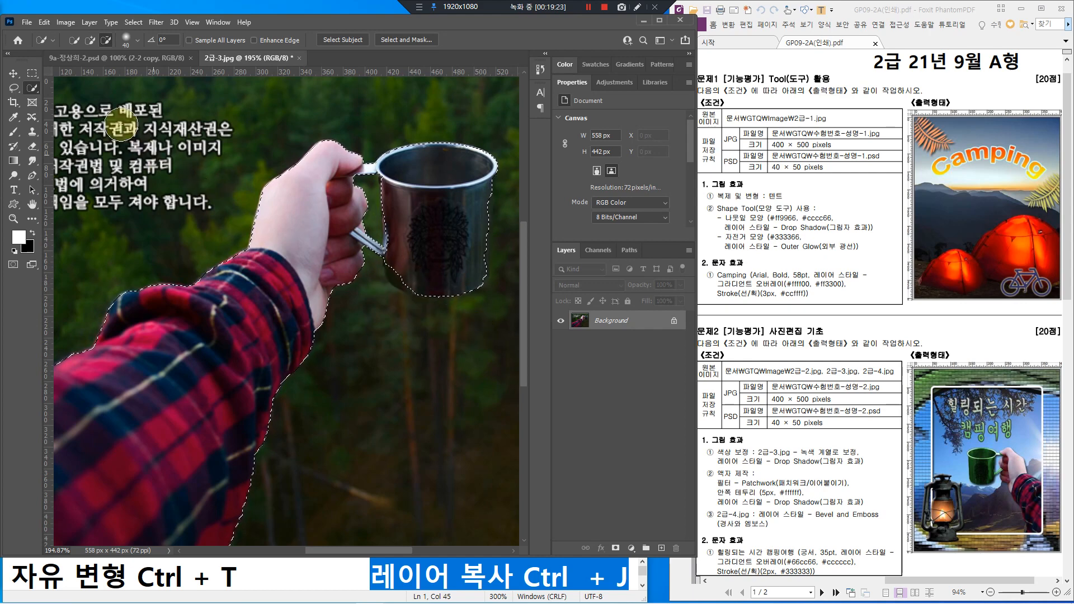
{"action": "left_click", "coordinate": [92, 42]}
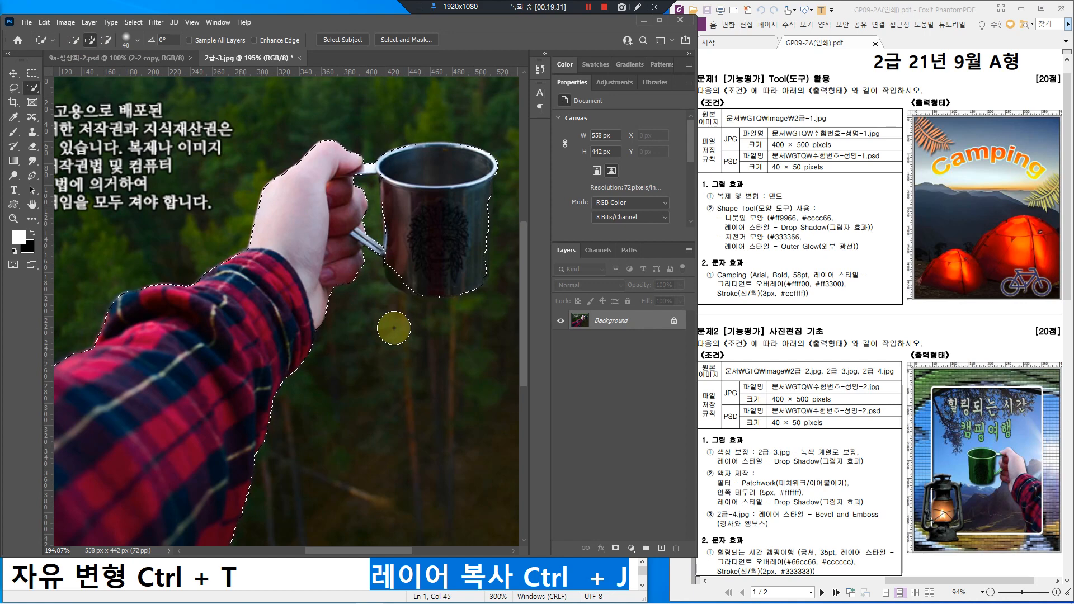
{"action": "key", "text": "bracketleft"}
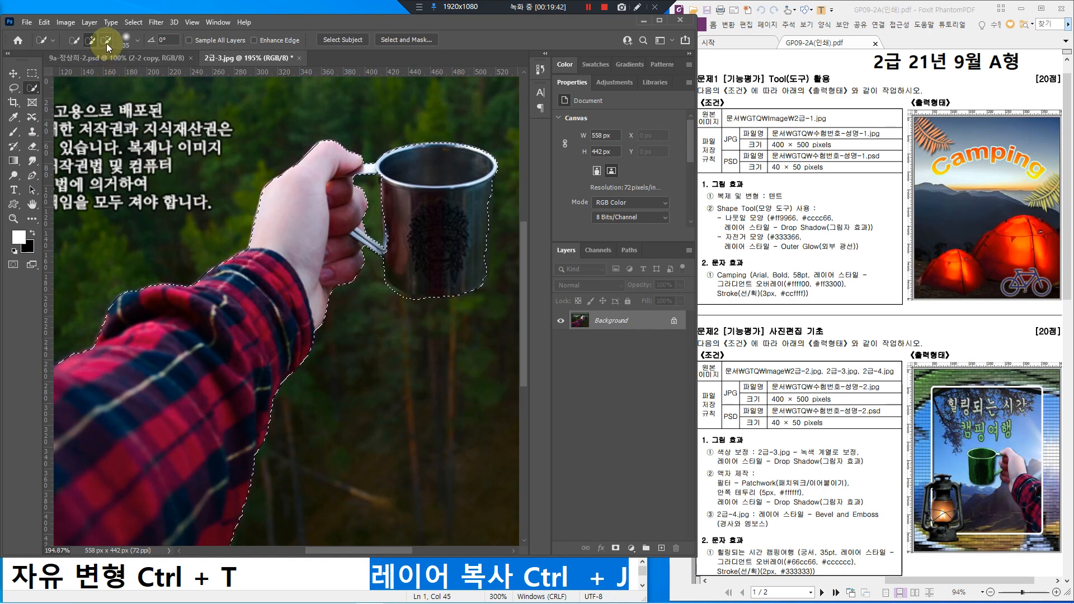
{"action": "key", "text": "alt"}
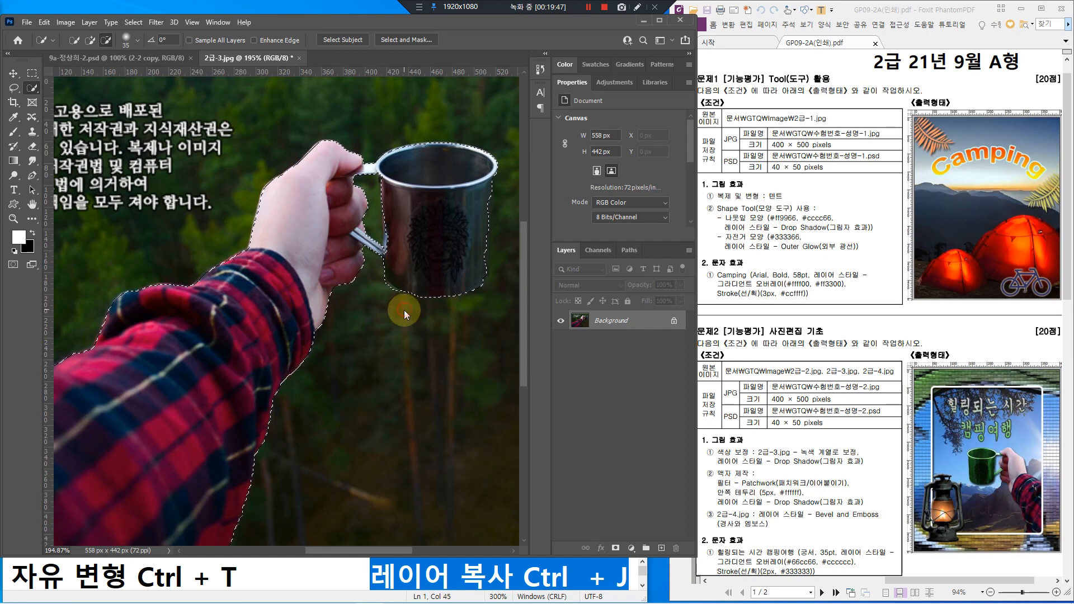
{"action": "left_click_drag", "start_coordinate": [391, 306], "coordinate": [386, 302]}
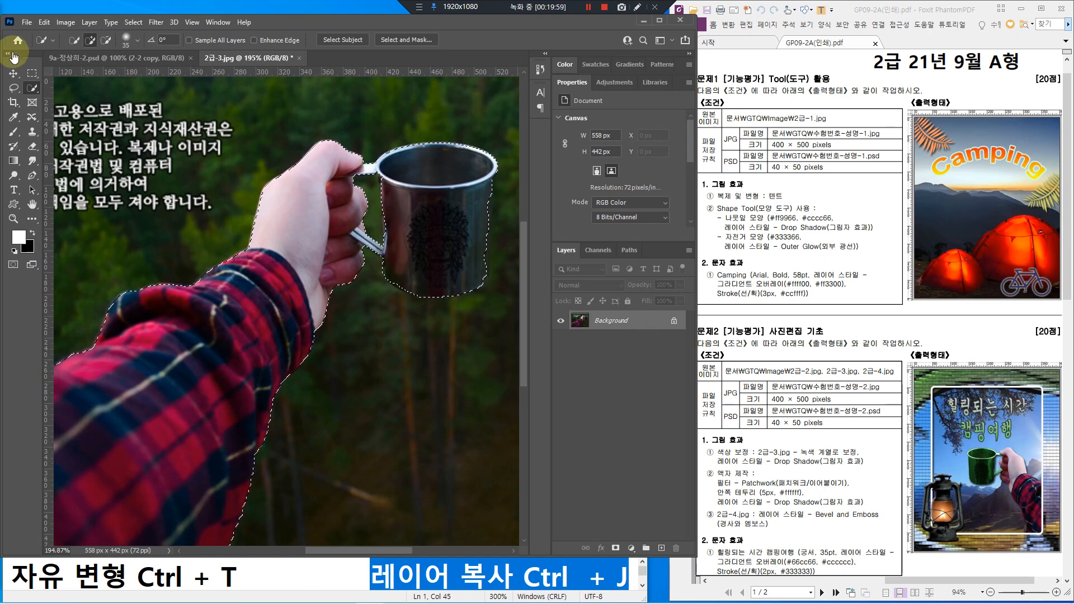
Step: Choose the plain Lasso Tool and trace along the mug's right edge
{"action": "left_click", "coordinate": [14, 89]}
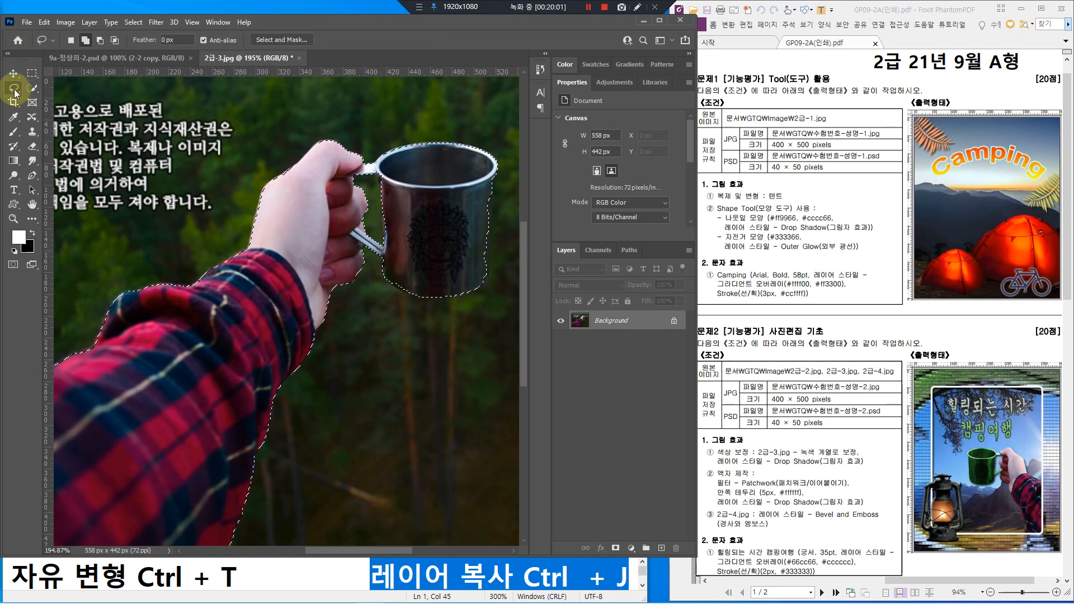
{"action": "right_click", "coordinate": [14, 91]}
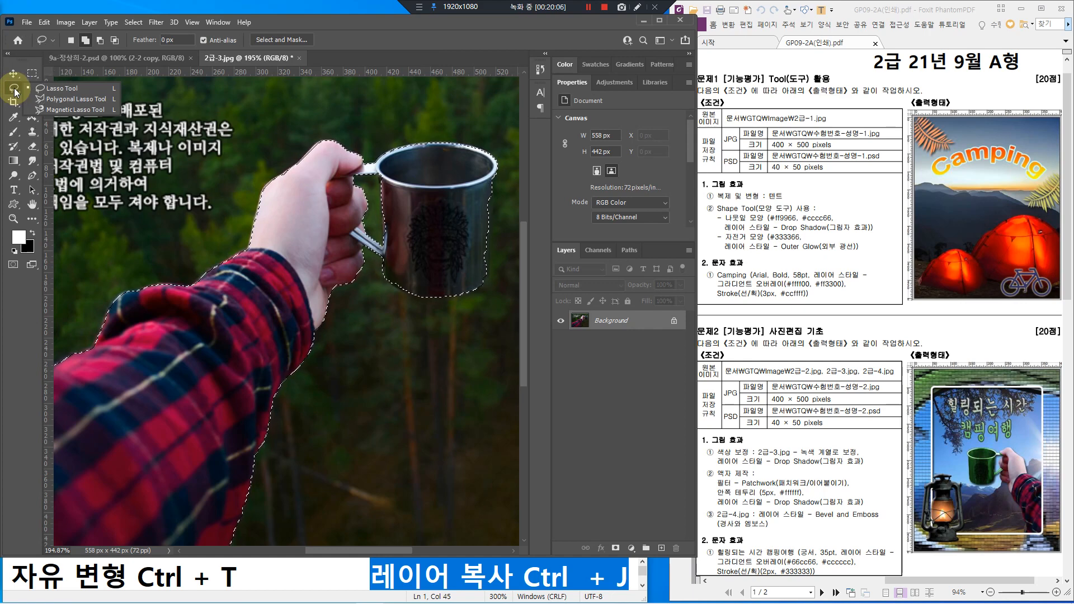
{"action": "left_click", "coordinate": [14, 90]}
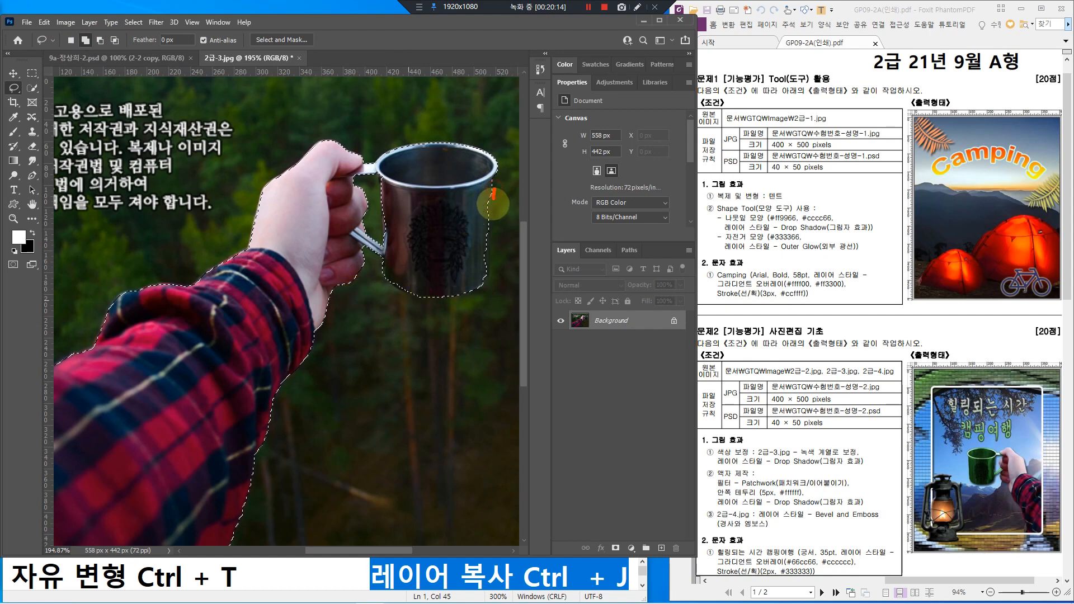
{"action": "mouse_move", "coordinate": [495, 189]}
{"action": "left_mouse_down"}
{"action": "mouse_move", "coordinate": [484, 277]}
{"action": "mouse_move", "coordinate": [471, 268]}
{"action": "mouse_move", "coordinate": [471, 222]}
{"action": "mouse_move", "coordinate": [480, 191]}
{"action": "mouse_move", "coordinate": [494, 208]}
{"action": "left_mouse_up"}
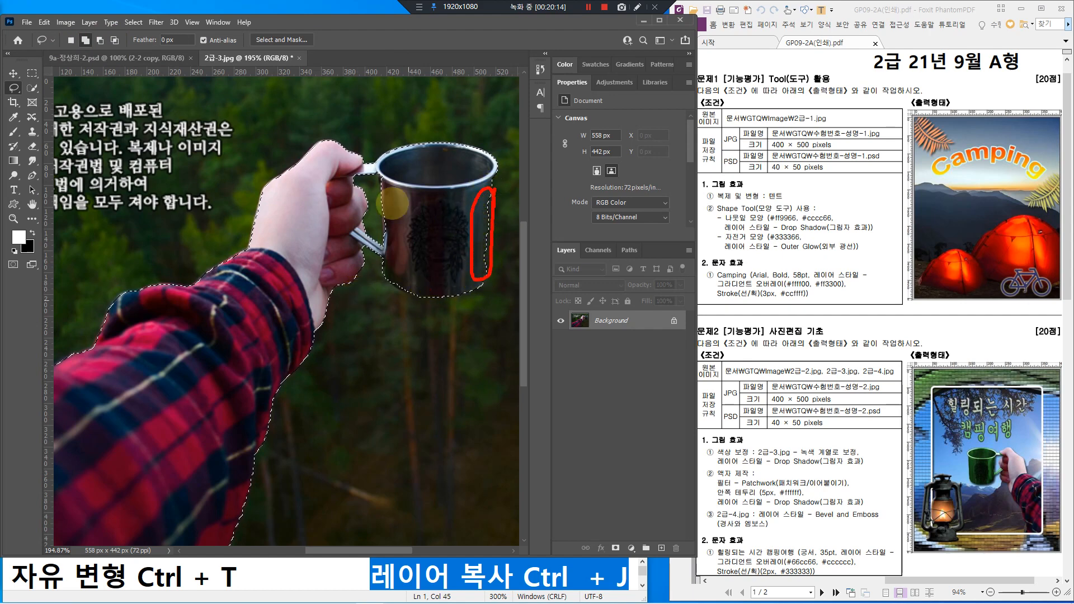
Step: In Add to selection mode, add the mug's bottom-right and lower edges
{"action": "left_click", "coordinate": [86, 41]}
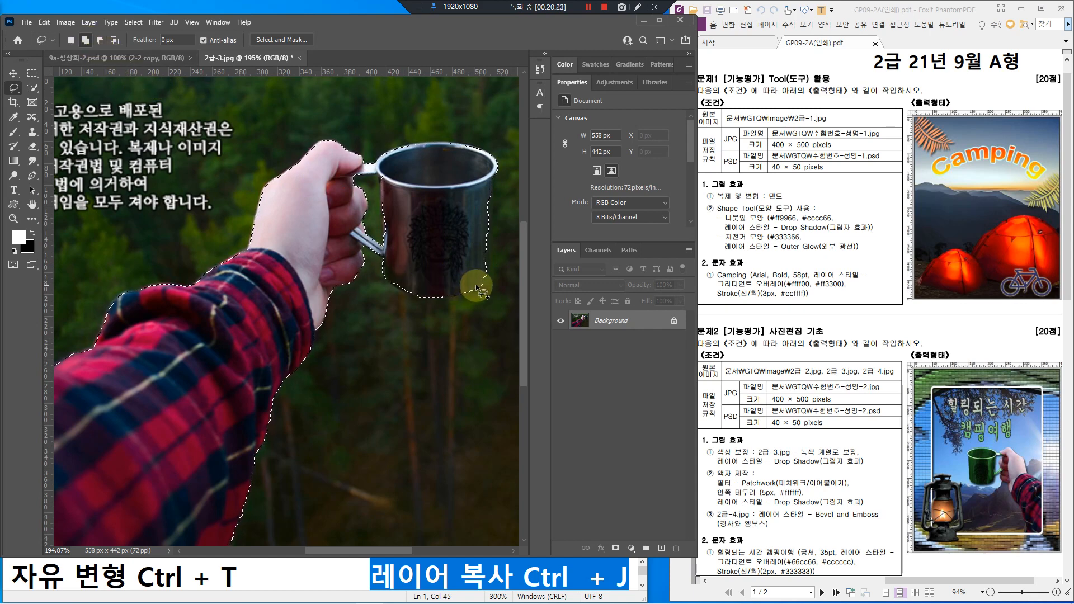
{"action": "mouse_move", "coordinate": [482, 285]}
{"action": "left_mouse_down"}
{"action": "mouse_move", "coordinate": [490, 192]}
{"action": "mouse_move", "coordinate": [479, 278]}
{"action": "left_mouse_up"}
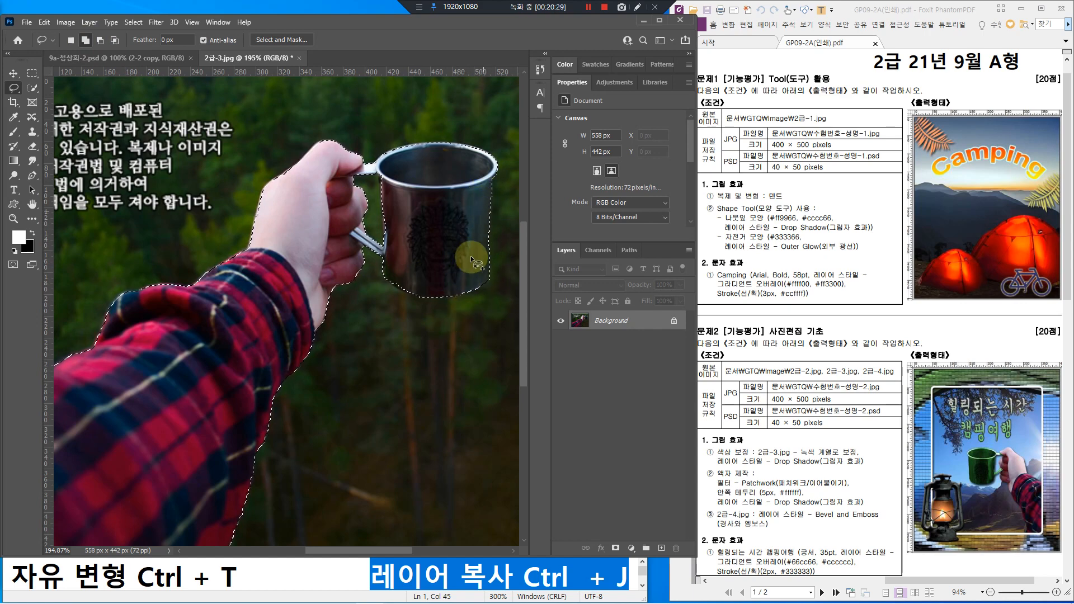
{"action": "mouse_move", "coordinate": [389, 279]}
{"action": "left_mouse_down"}
{"action": "mouse_move", "coordinate": [417, 296]}
{"action": "mouse_move", "coordinate": [383, 273]}
{"action": "left_mouse_up"}
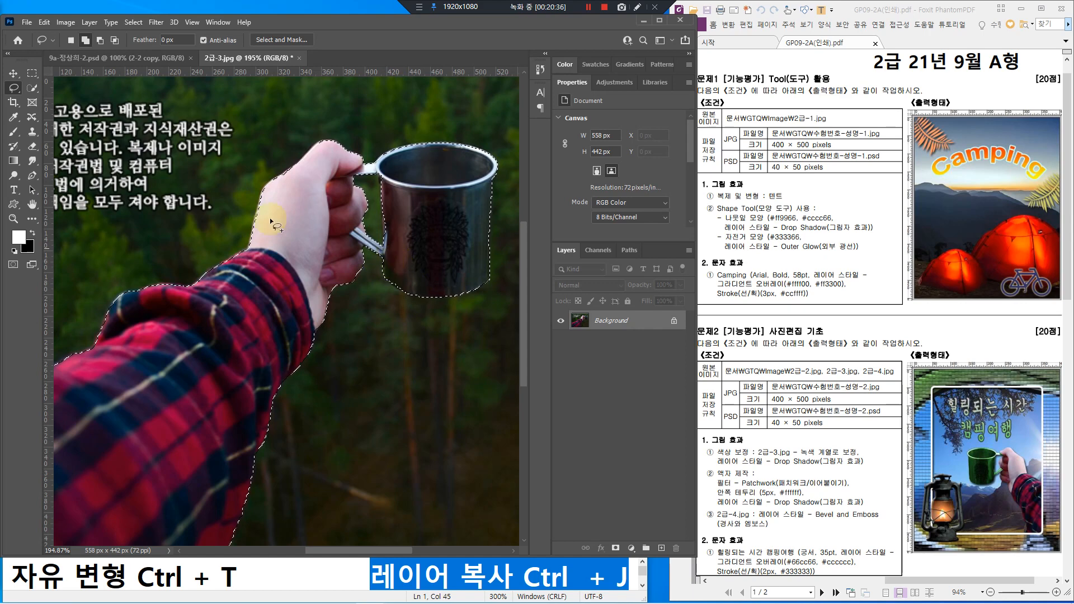
{"action": "left_click", "coordinate": [85, 40]}
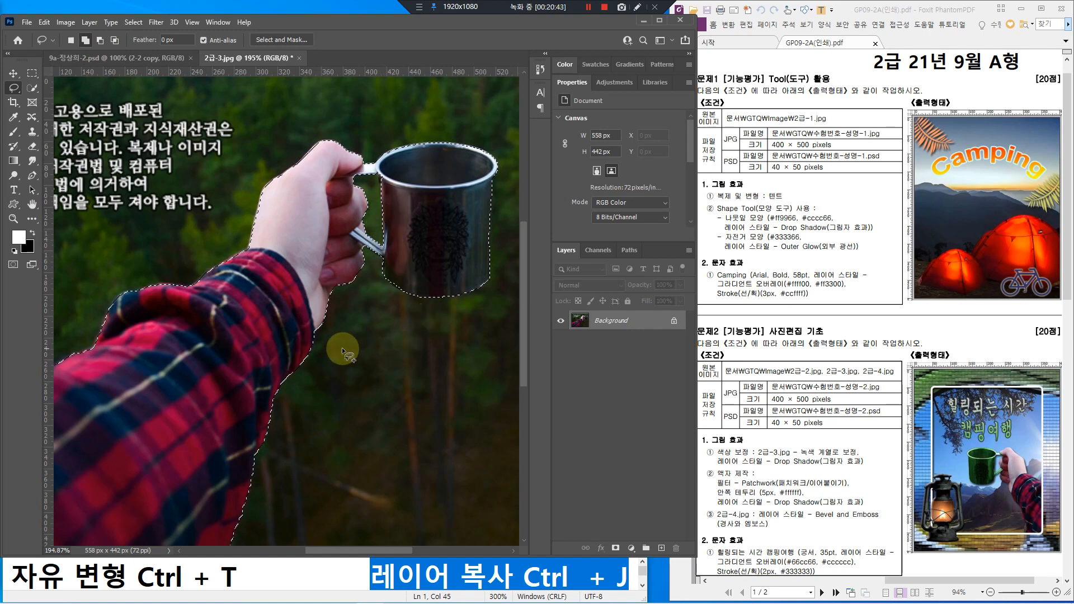
{"action": "scroll", "coordinate": [314, 331], "scroll_direction": "down", "scroll_amount": 3}
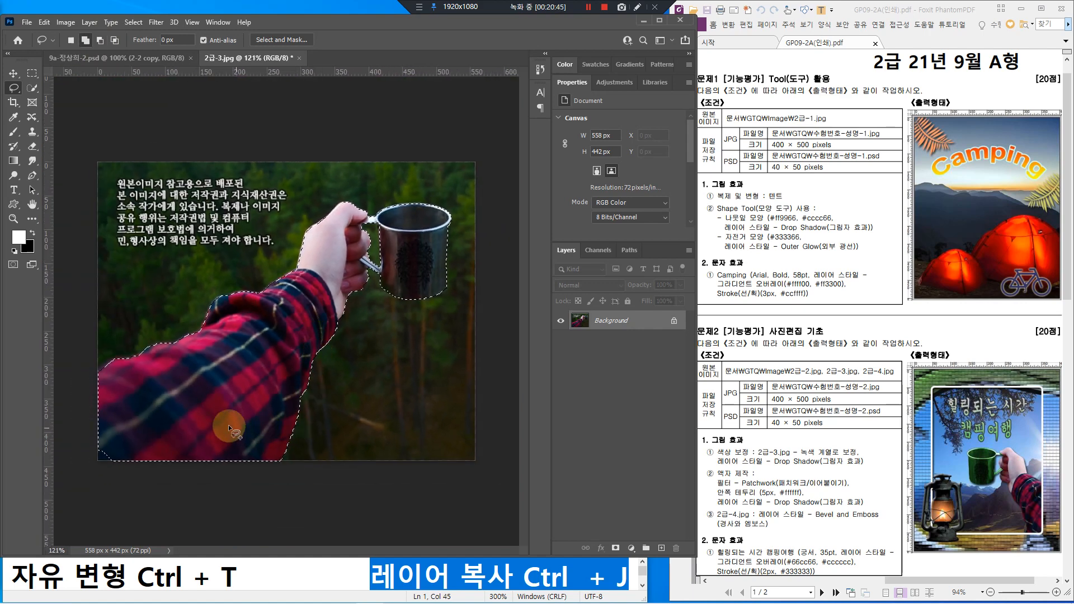
{"action": "scroll", "coordinate": [293, 332], "scroll_direction": "up", "scroll_amount": 2}
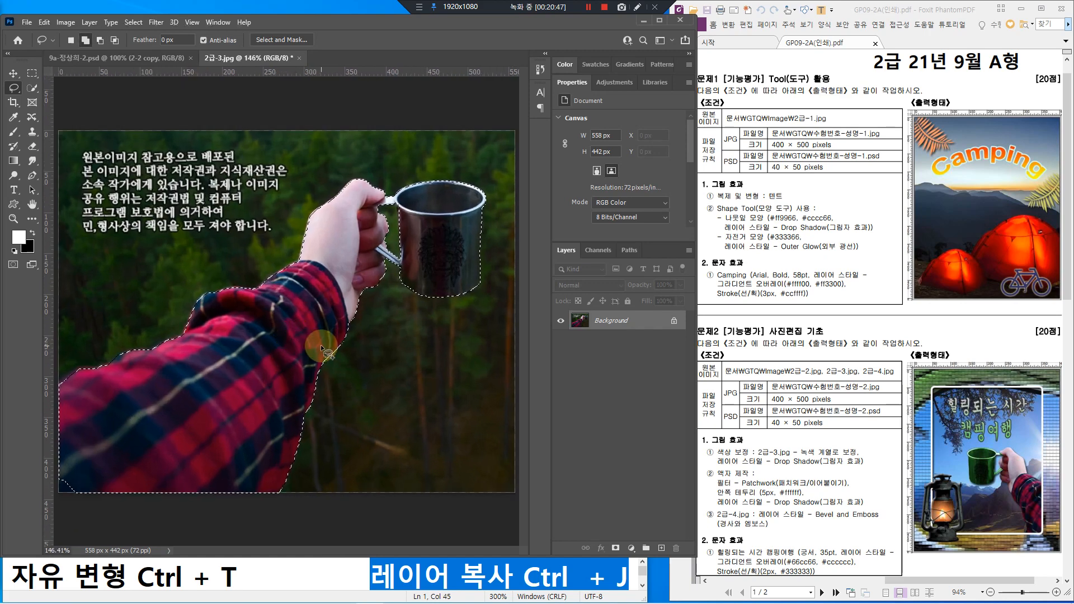
{"action": "scroll", "coordinate": [321, 349], "scroll_direction": "down", "scroll_amount": 2}
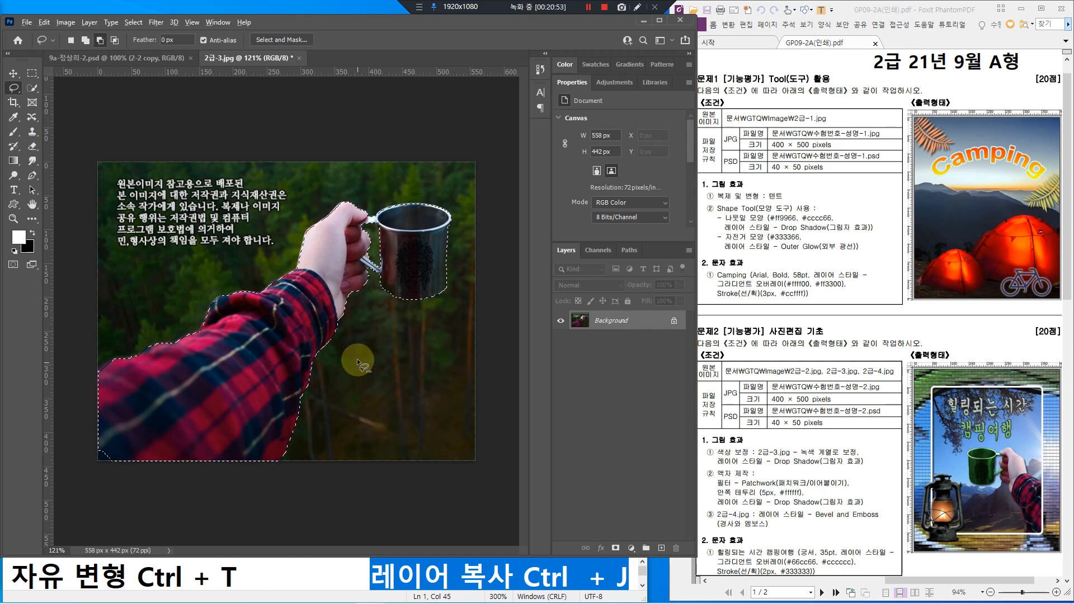
{"action": "scroll", "coordinate": [358, 347], "scroll_direction": "up", "scroll_amount": 2}
{"action": "scroll", "coordinate": [358, 343], "scroll_direction": "down", "scroll_amount": 3}
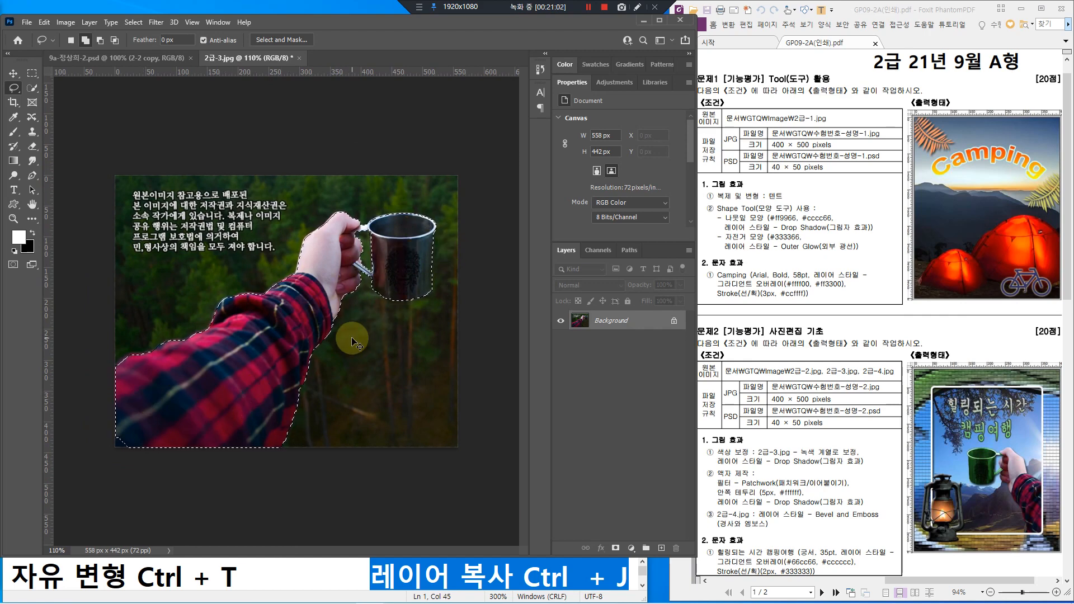
Step: Paste the arm-and-mug cutout into the framed 9a psd composite as Layer 1
{"action": "left_click", "coordinate": [92, 58]}
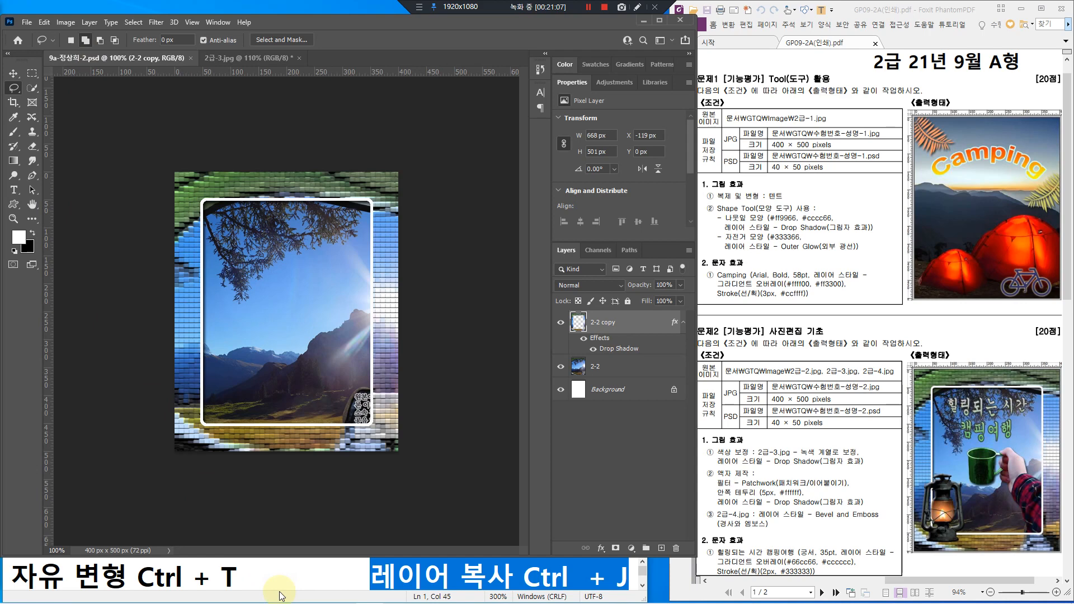
{"action": "key", "text": "ctrl+v"}
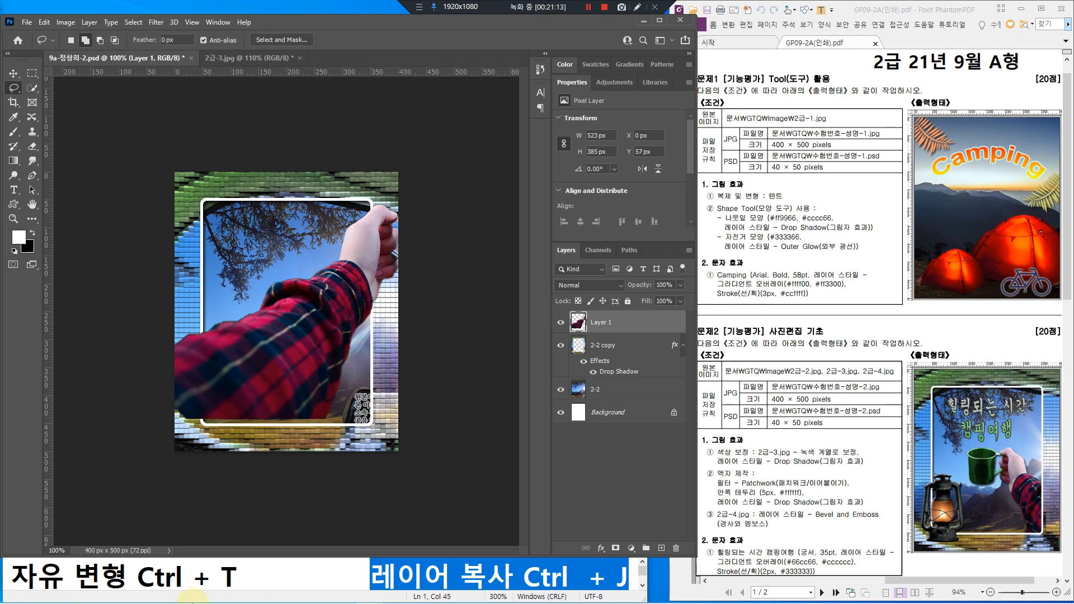
{"action": "left_click_drag", "start_coordinate": [12, 576], "coordinate": [259, 584]}
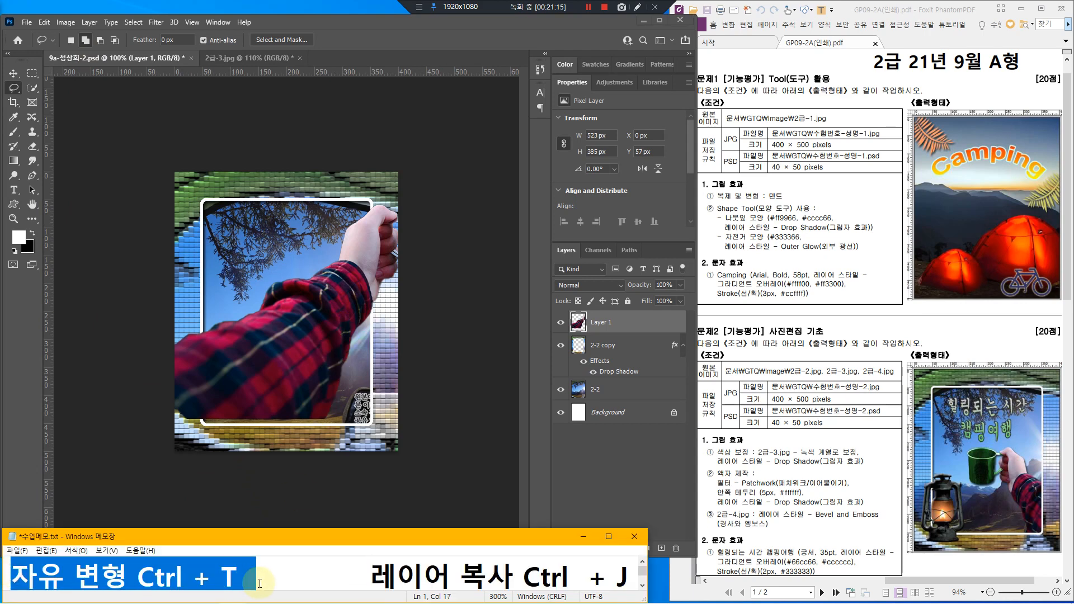
Step: Shrink and mirror the arm-and-cup layer into the lower right: 291 × 214 px at X 160, Y 239
{"action": "left_click", "coordinate": [152, 58]}
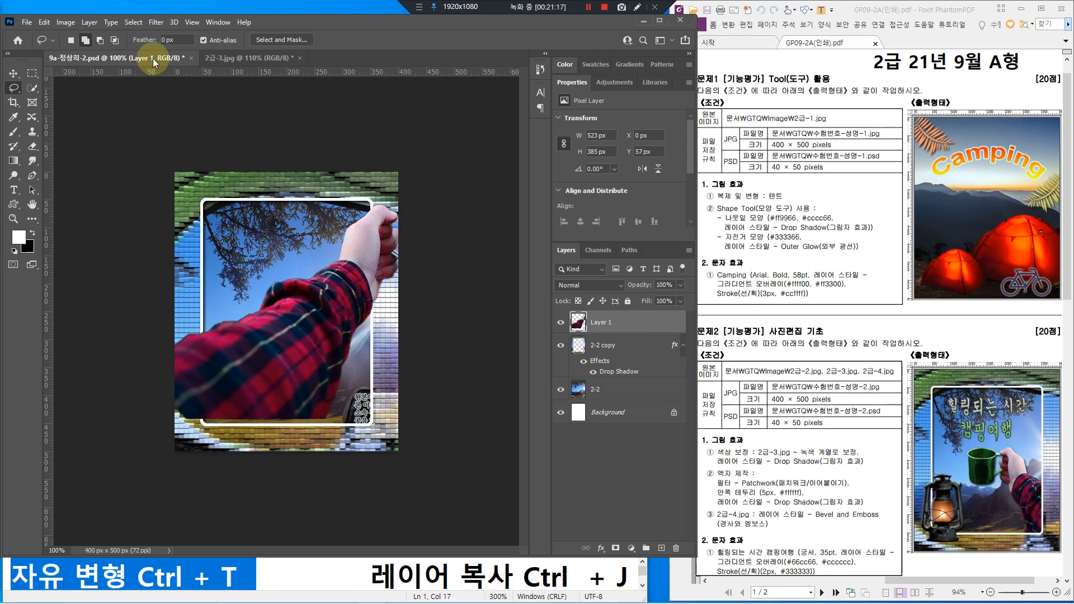
{"action": "key", "text": "ctrl+t"}
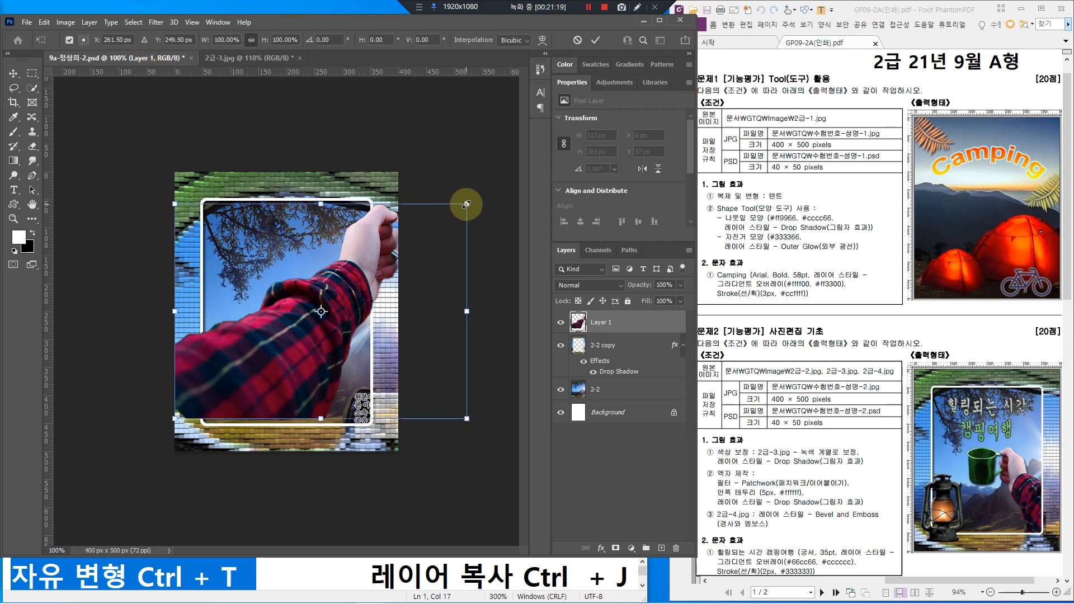
{"action": "left_click_drag", "start_coordinate": [467, 204], "coordinate": [339, 296]}
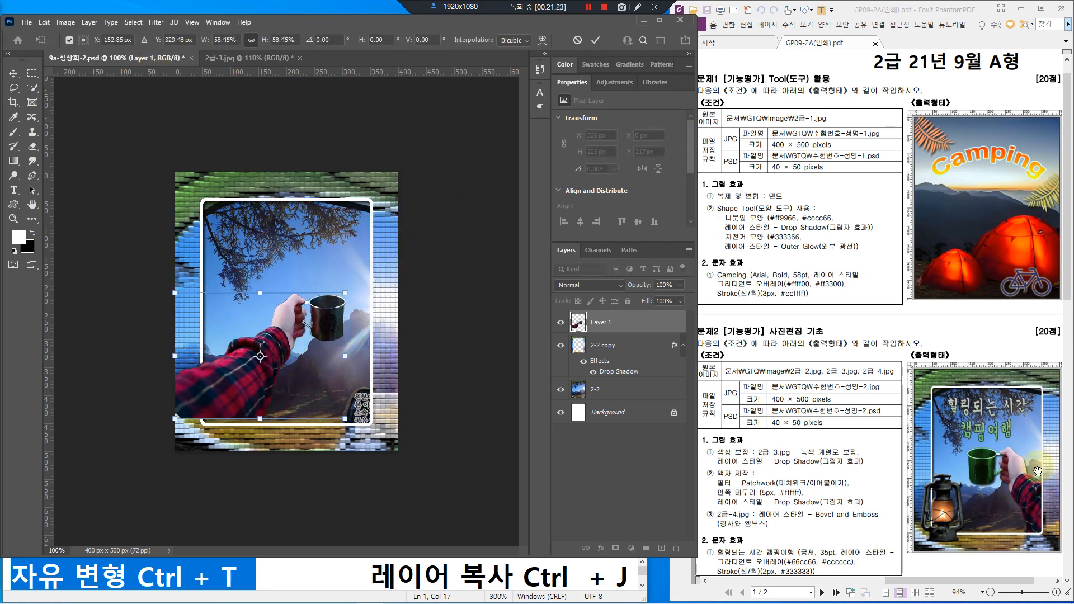
{"action": "right_click", "coordinate": [292, 320]}
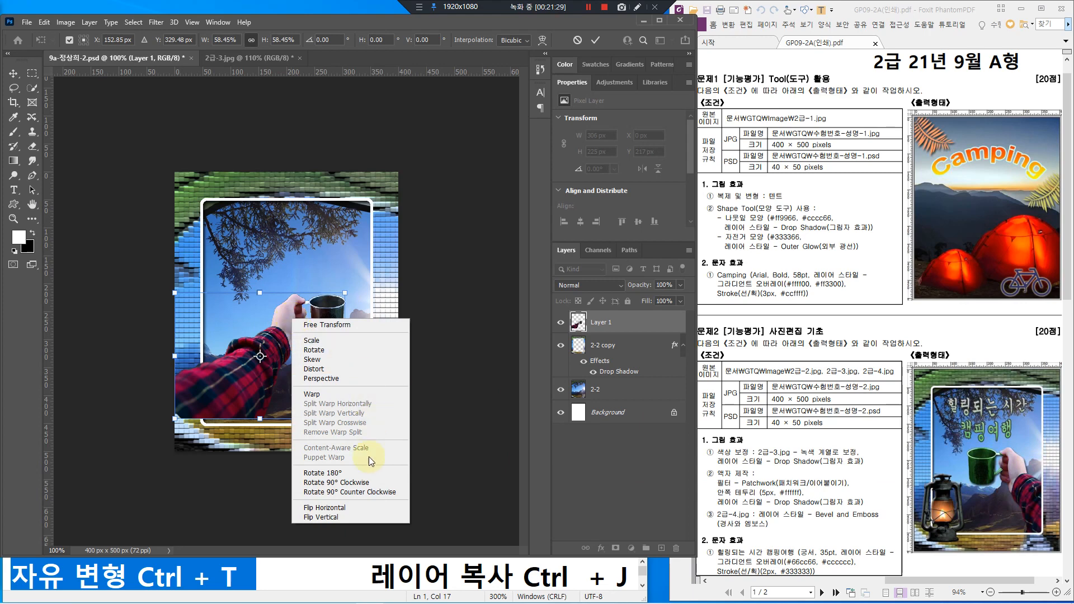
{"action": "left_click", "coordinate": [349, 508]}
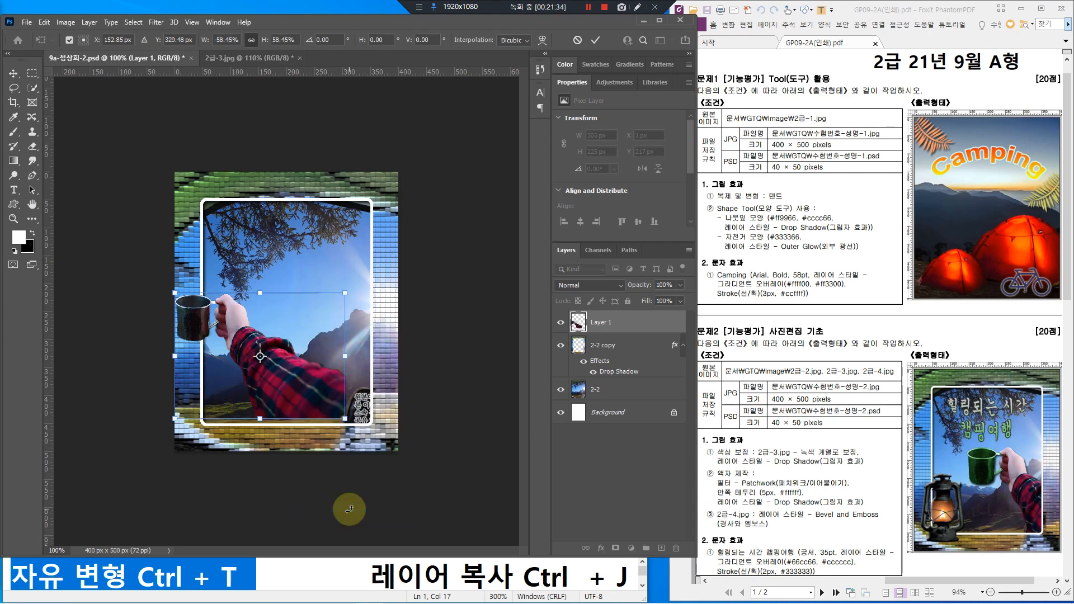
{"action": "left_click_drag", "start_coordinate": [280, 370], "coordinate": [331, 400]}
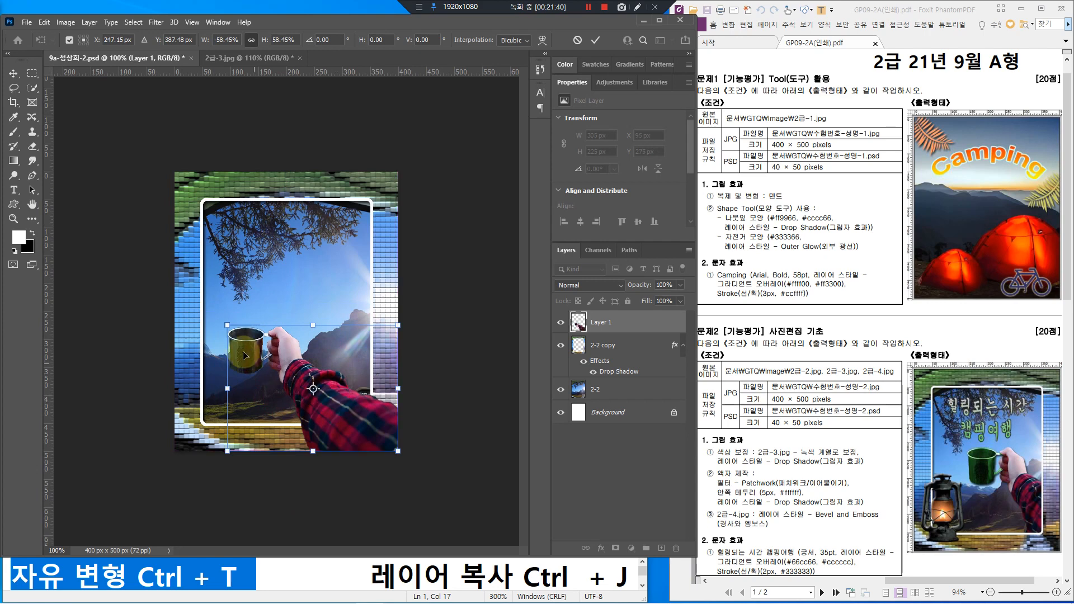
{"action": "left_click_drag", "start_coordinate": [228, 324], "coordinate": [236, 331]}
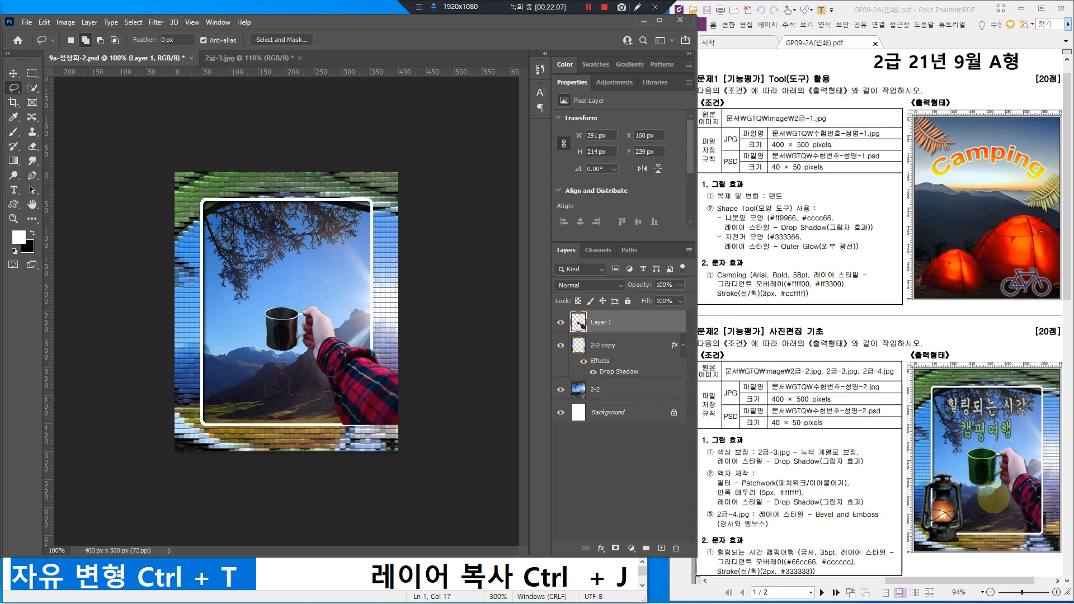
{"action": "mouse_move", "coordinate": [1017, 507]}
{"action": "left_mouse_down"}
{"action": "mouse_move", "coordinate": [1033, 531]}
{"action": "mouse_move", "coordinate": [1005, 526]}
{"action": "left_mouse_up"}
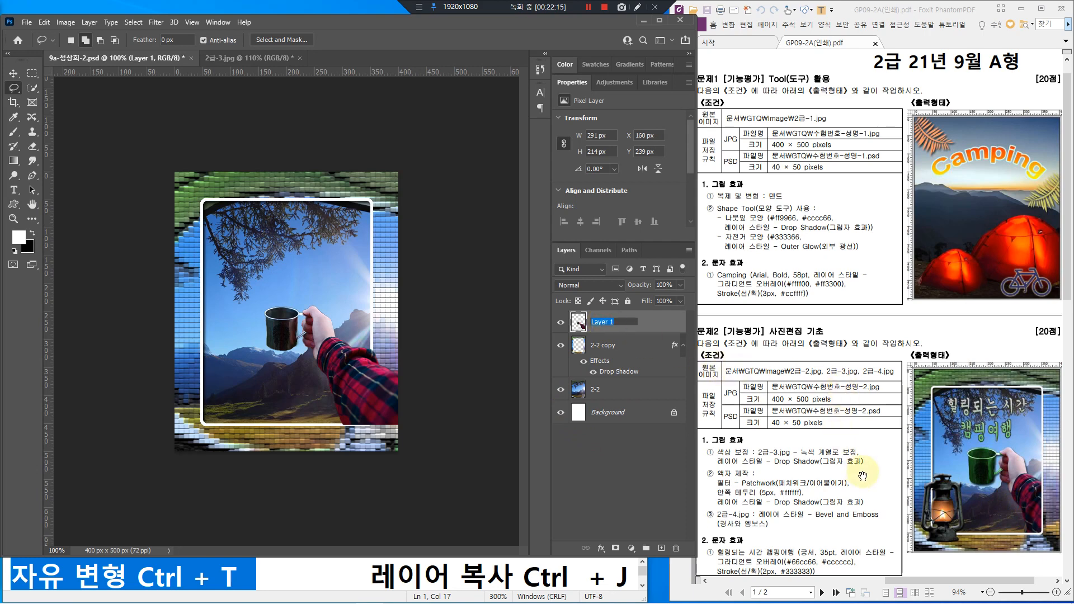
Step: Rename Layer 1 to '2-3' and move it below the 2-2 copy layer, above 2-2
{"action": "key", "text": "Return"}
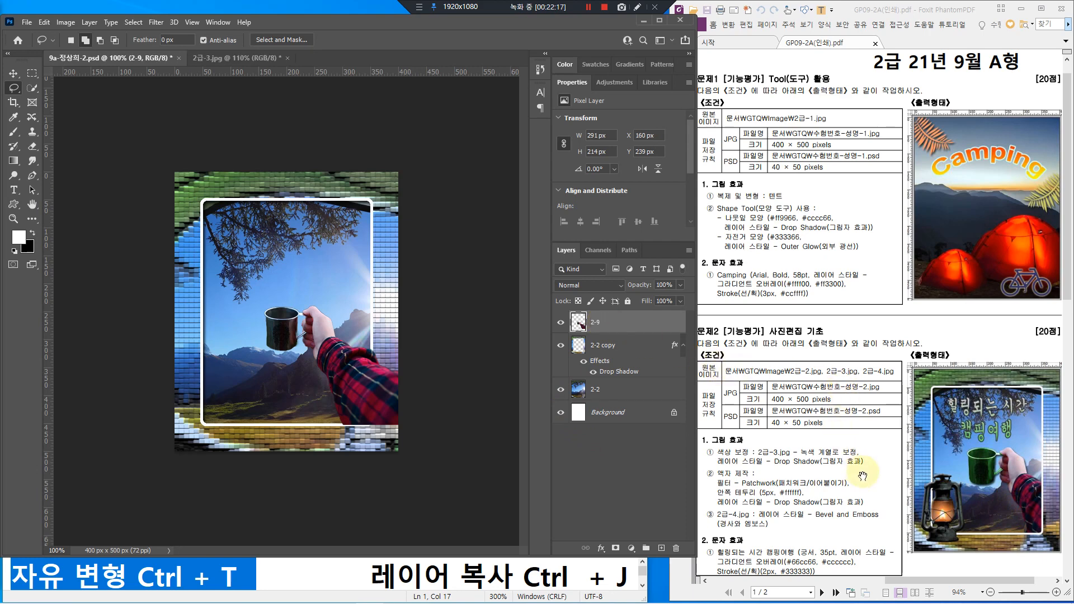
{"action": "double_click", "coordinate": [595, 322]}
{"action": "type", "text": "2-3"}
{"action": "key", "text": "Return"}
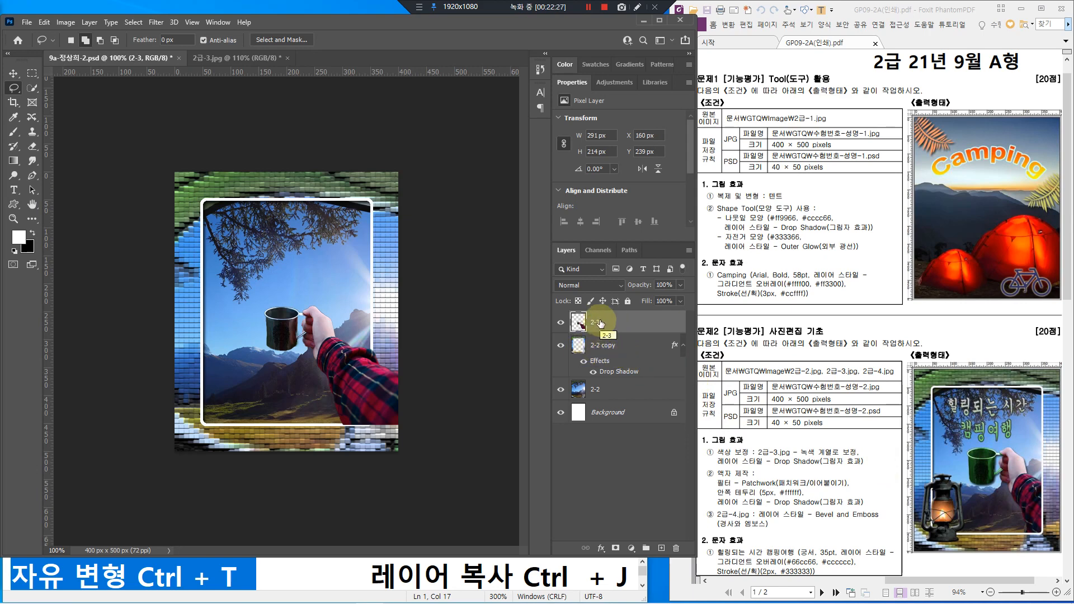
{"action": "left_click_drag", "start_coordinate": [607, 323], "coordinate": [607, 380]}
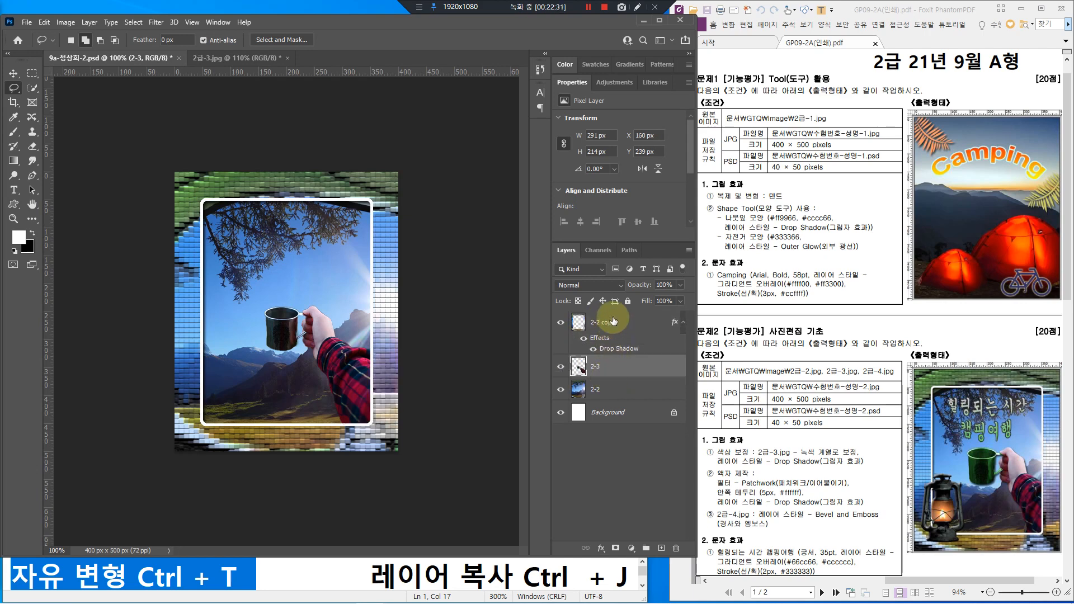
{"action": "mouse_move", "coordinate": [619, 365]}
{"action": "left_mouse_down"}
{"action": "mouse_move", "coordinate": [612, 317]}
{"action": "mouse_move", "coordinate": [624, 381]}
{"action": "left_mouse_up"}
{"action": "key", "text": "ctrl+t"}
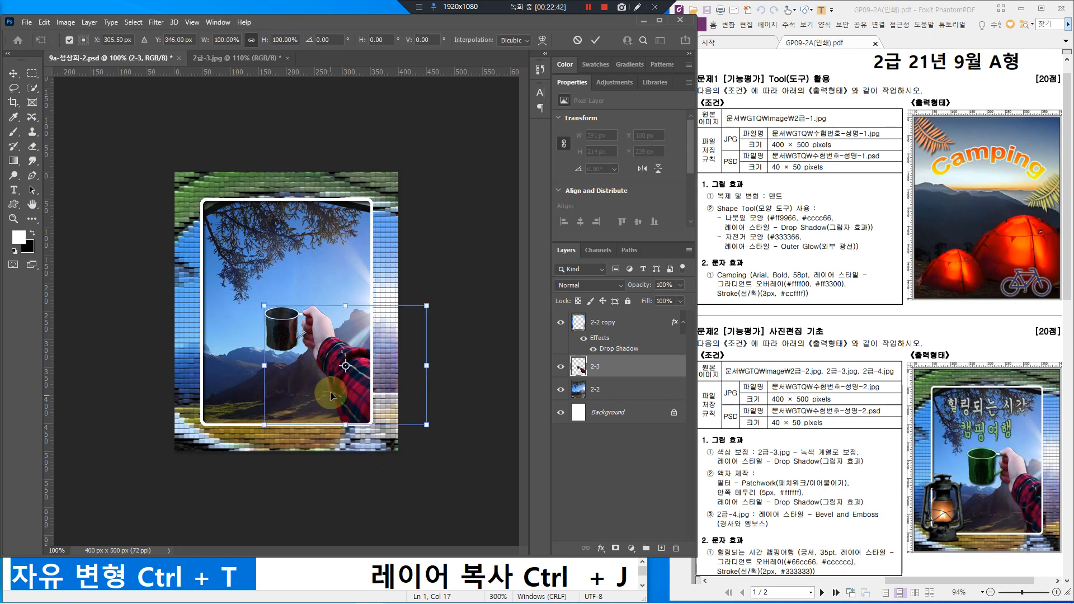
{"action": "left_click_drag", "start_coordinate": [328, 353], "coordinate": [327, 348]}
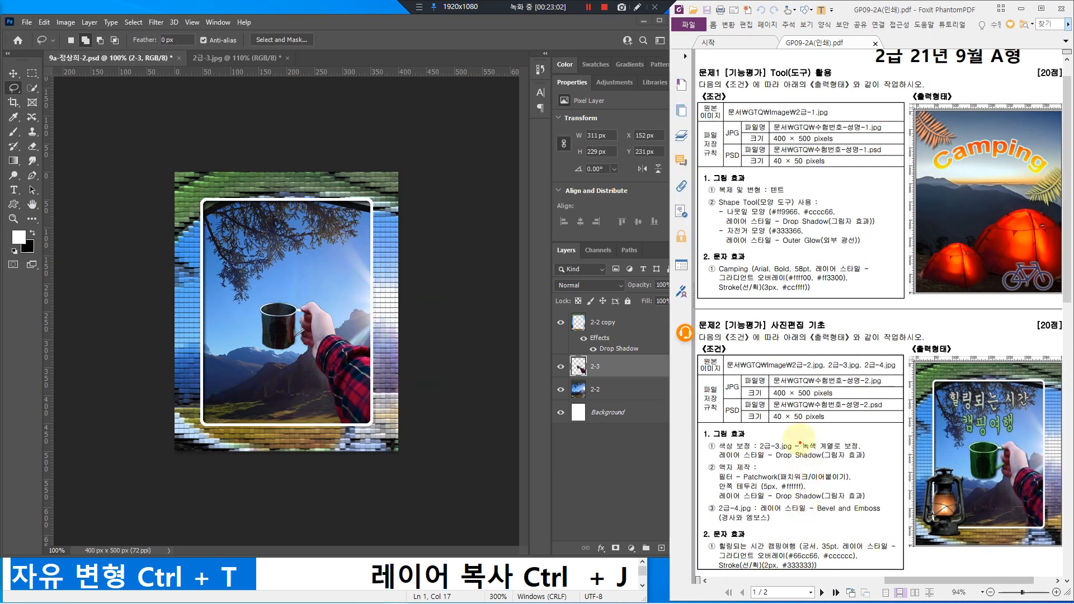
{"action": "left_click_drag", "start_coordinate": [795, 433], "coordinate": [865, 456]}
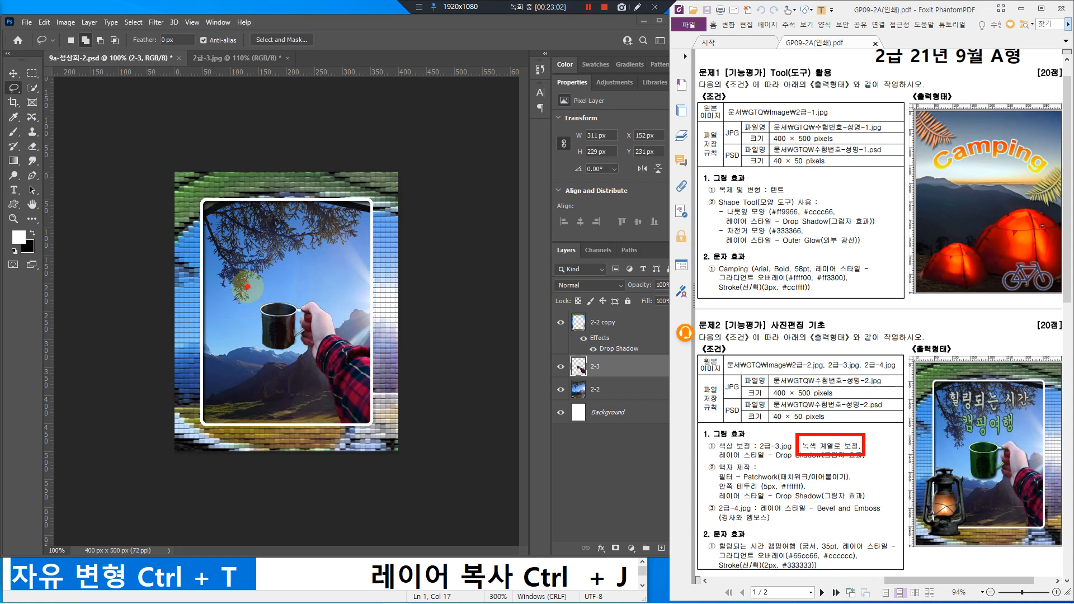
{"action": "left_click_drag", "start_coordinate": [248, 287], "coordinate": [316, 351]}
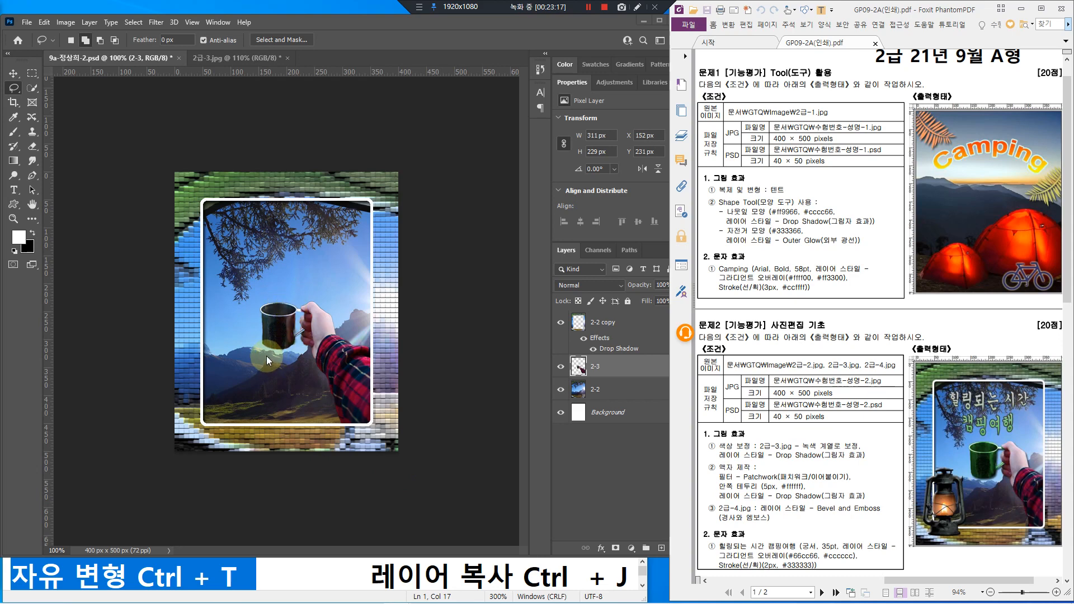
Step: Outline the area around the cup with the Object Selection Tool so the cup is selected
{"action": "left_click", "coordinate": [32, 89]}
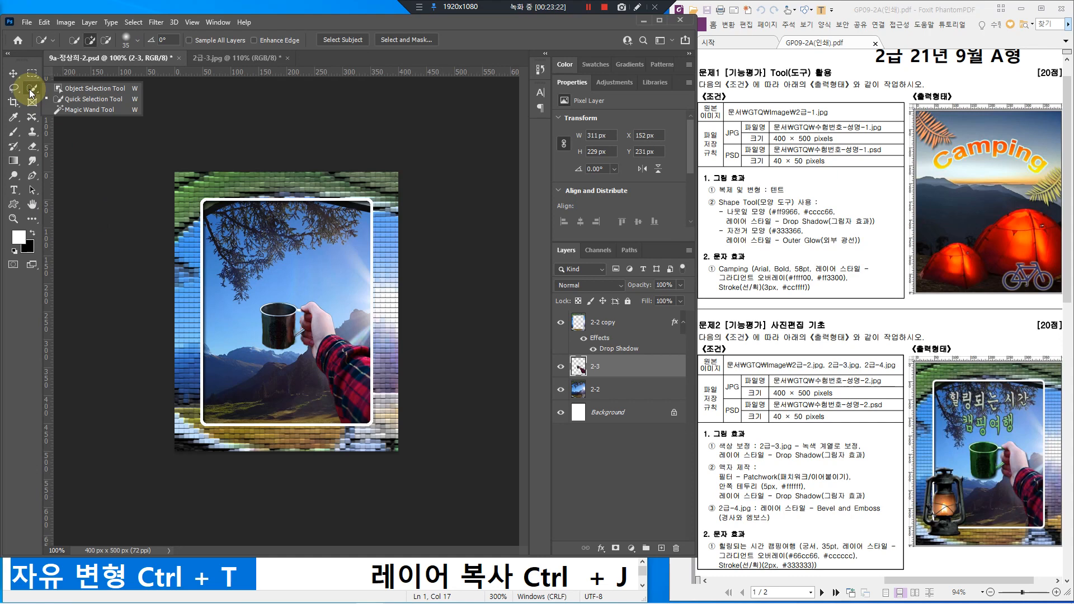
{"action": "left_click", "coordinate": [89, 90]}
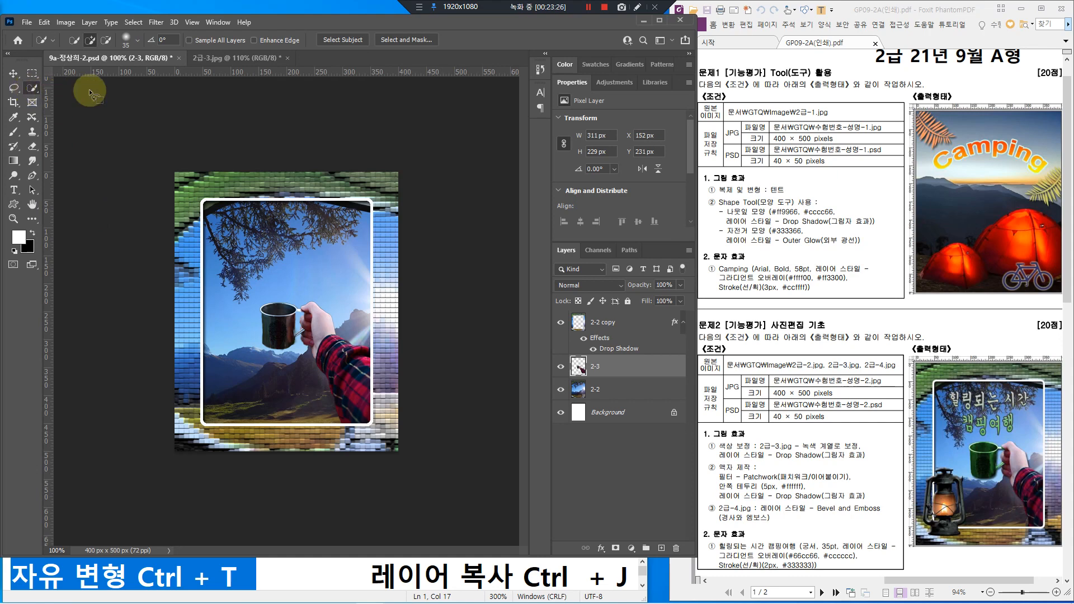
{"action": "left_click_drag", "start_coordinate": [259, 306], "coordinate": [302, 305]}
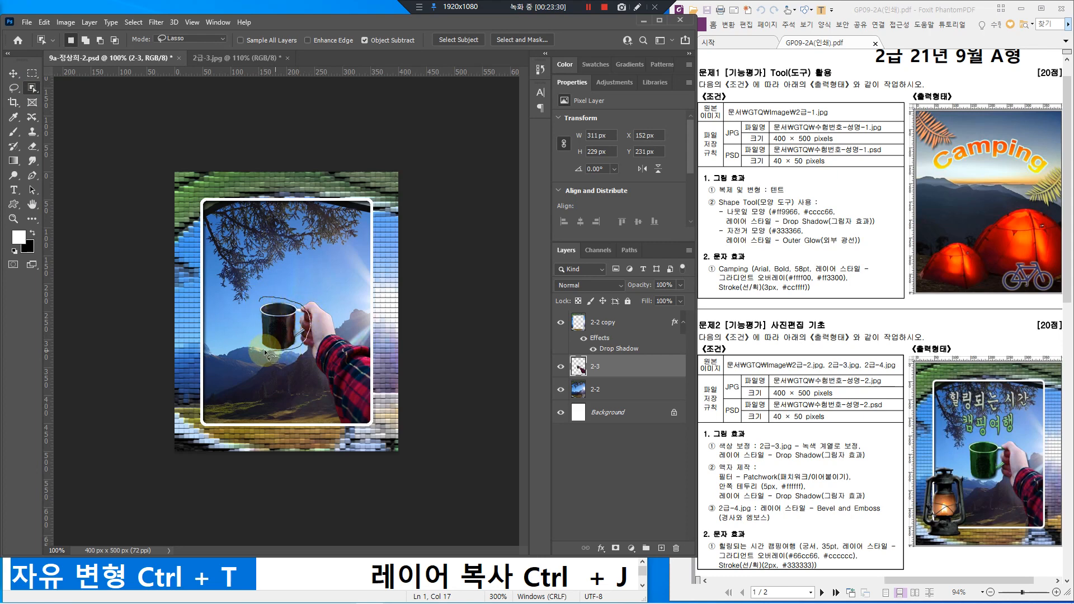
{"action": "left_click_drag", "start_coordinate": [253, 331], "coordinate": [252, 333]}
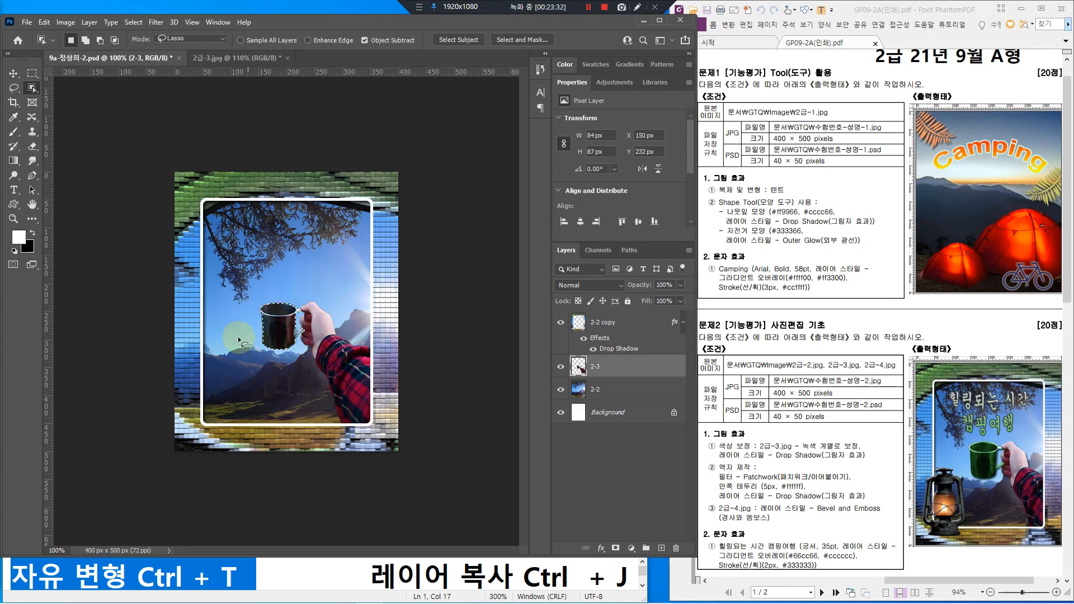
{"action": "scroll", "coordinate": [304, 307], "scroll_direction": "up", "scroll_amount": 4}
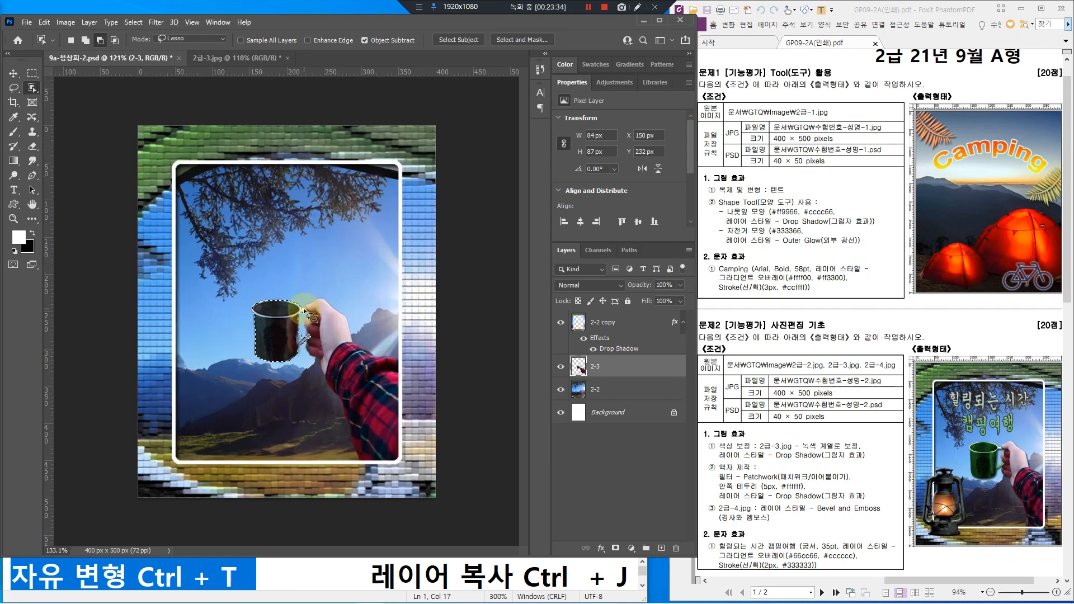
{"action": "scroll", "coordinate": [344, 341], "scroll_direction": "up", "scroll_amount": 6}
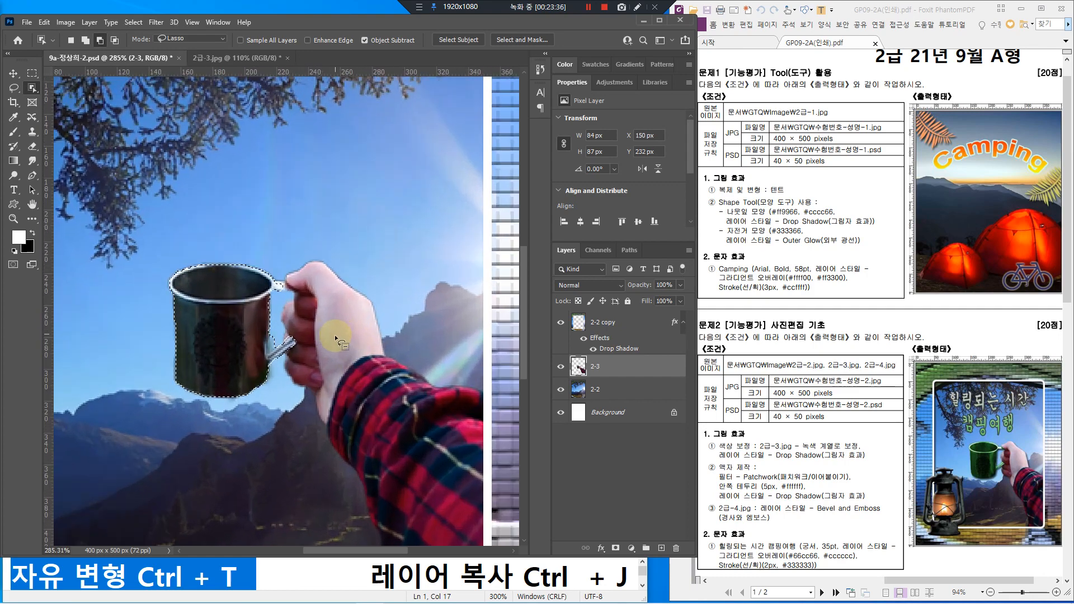
Step: Trim the cup selection with a smaller Quick Selection brush, subtracting the handle-mug junction
{"action": "right_click", "coordinate": [30, 90]}
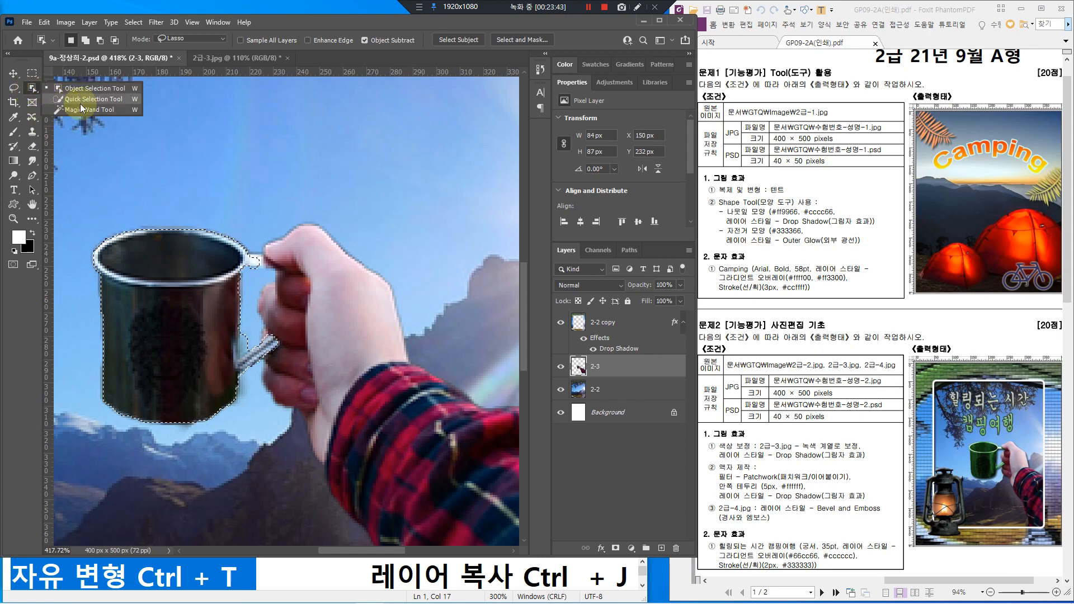
{"action": "left_click", "coordinate": [100, 100]}
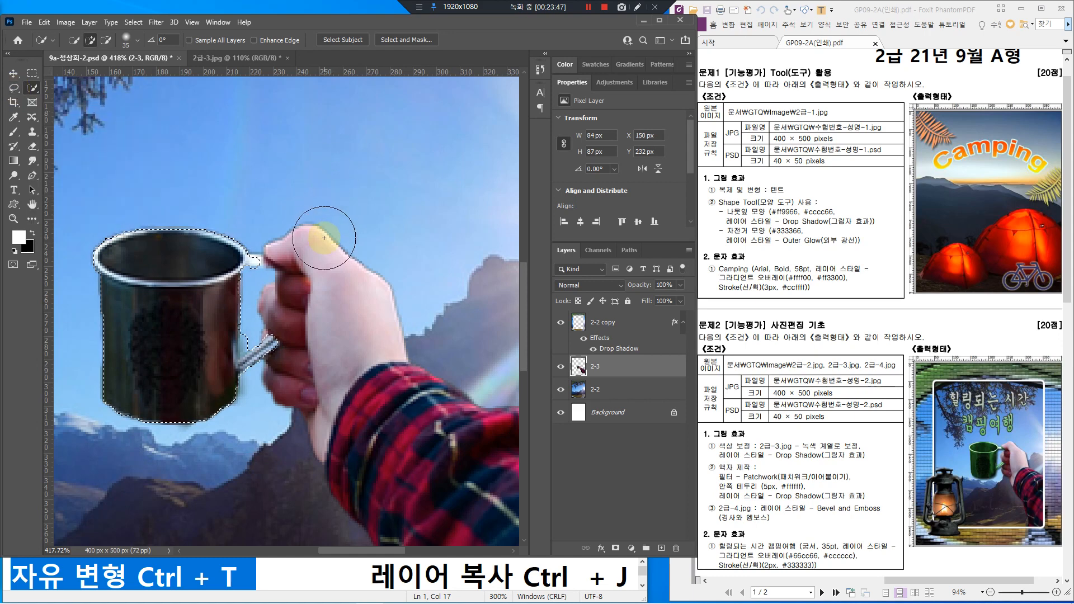
{"action": "key", "text": "bracketleft"}
{"action": "key", "text": "bracketleft"}
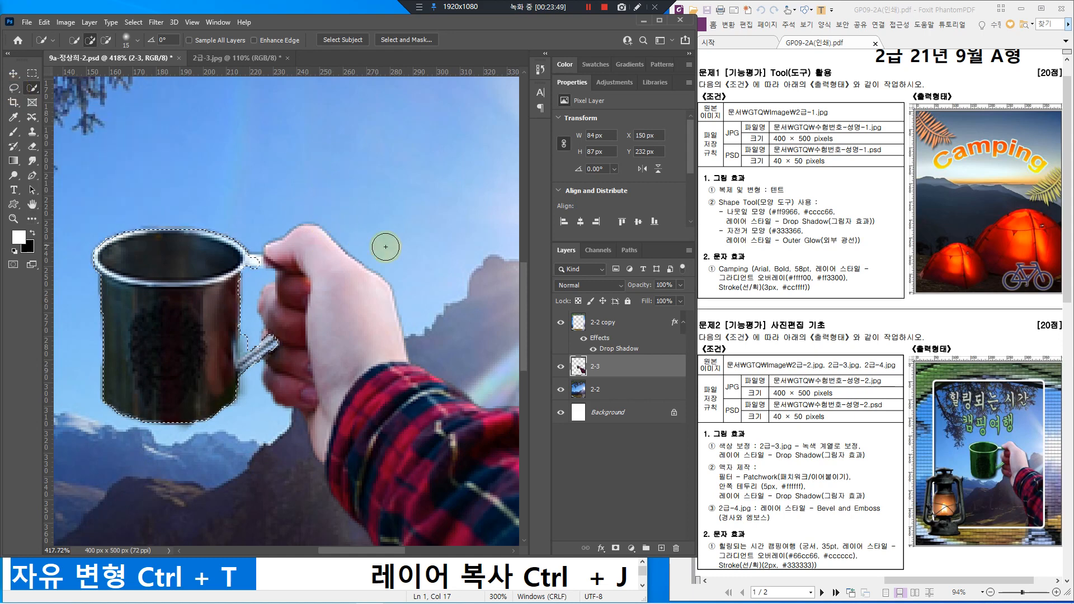
{"action": "key", "text": "bracketleft"}
{"action": "key", "text": "bracketleft"}
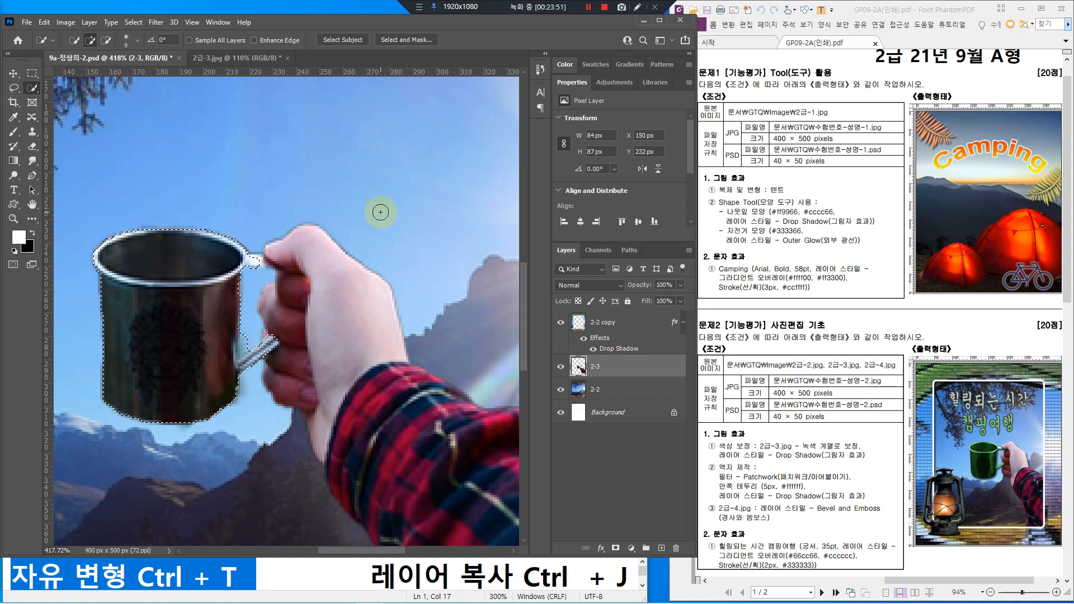
{"action": "left_click", "coordinate": [269, 336]}
{"action": "key", "text": "bracketleft"}
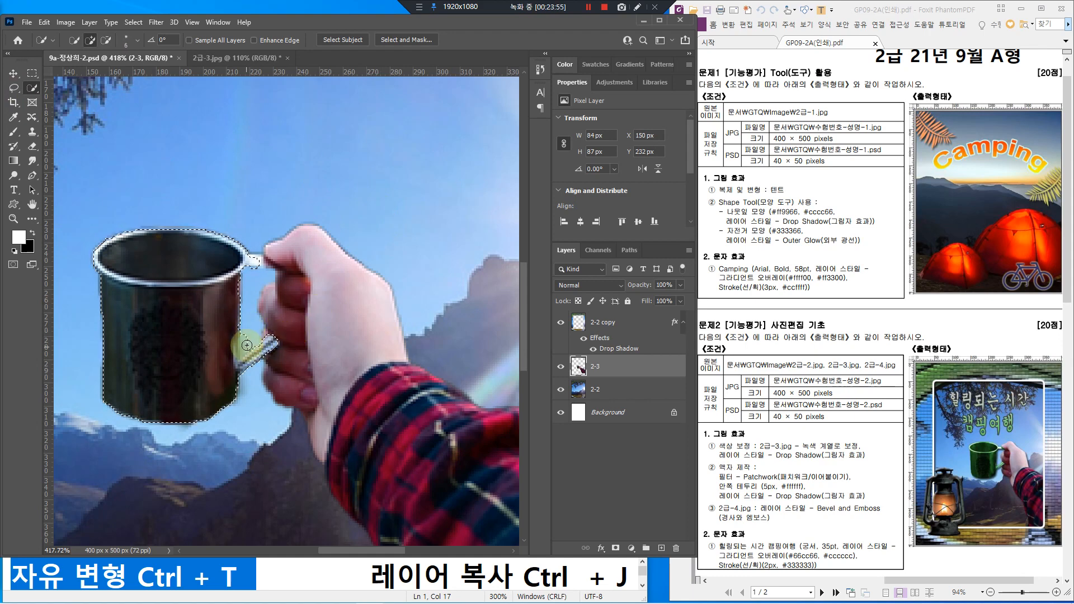
{"action": "key", "text": "alt"}
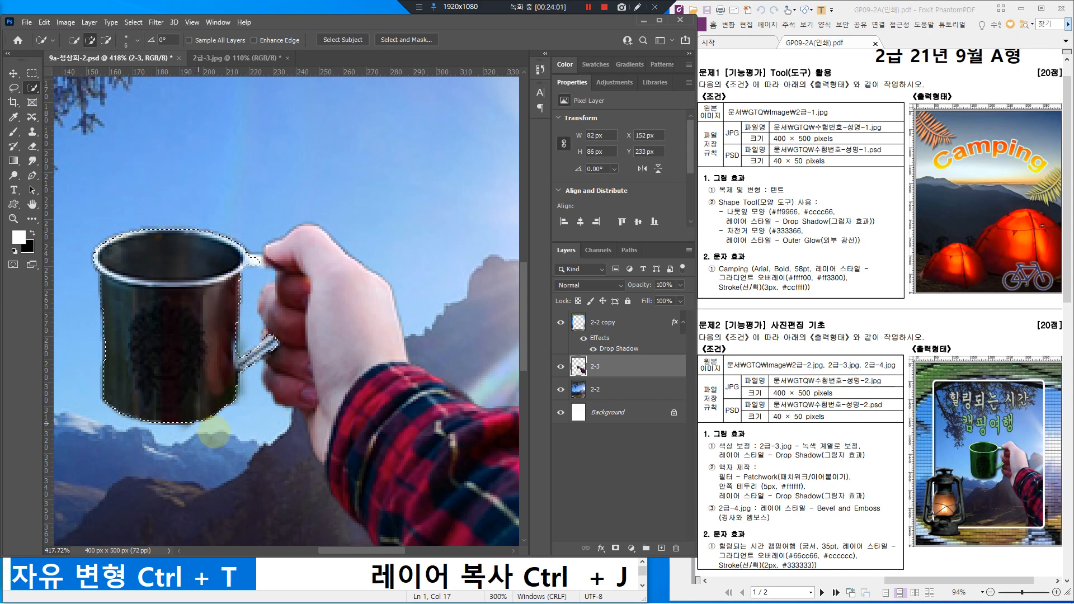
{"action": "left_click", "coordinate": [230, 368]}
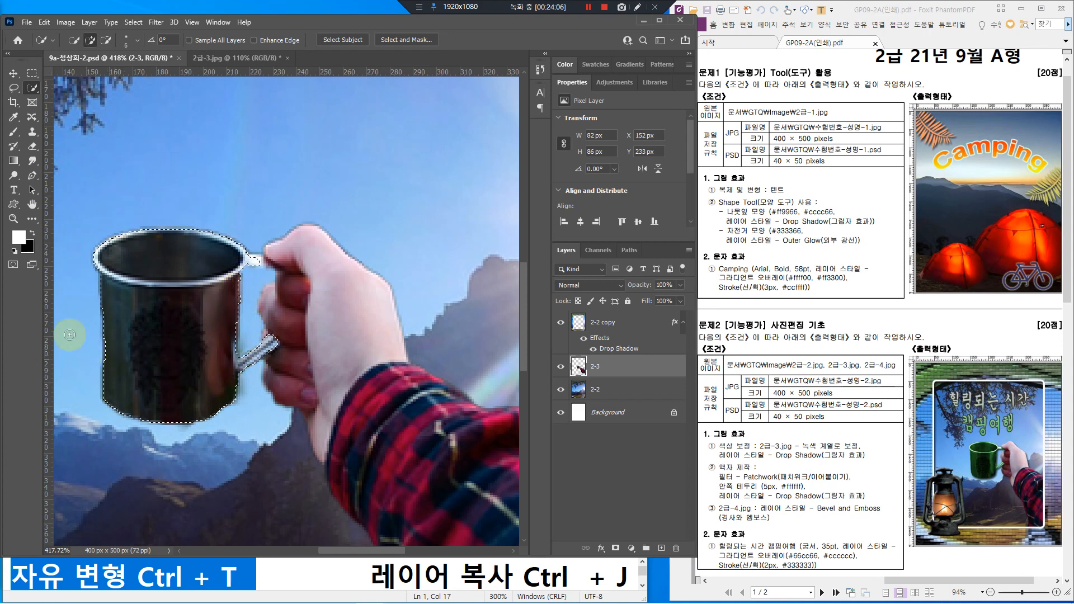
{"action": "left_click", "coordinate": [15, 92]}
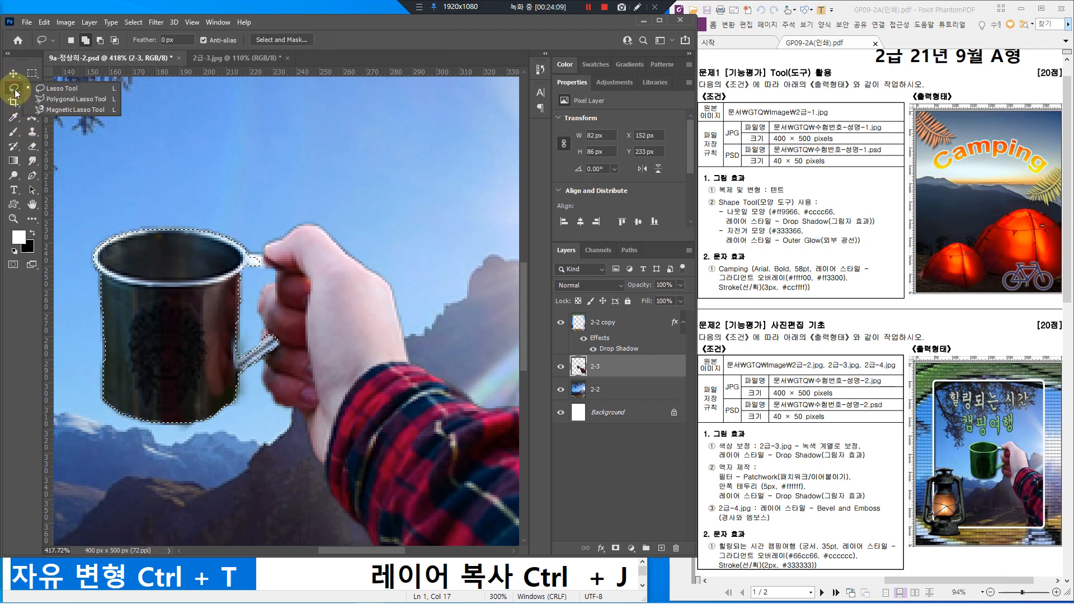
Step: Correct the selection along the mug's left and right edges with the Polygonal Lasso
{"action": "left_click", "coordinate": [76, 98]}
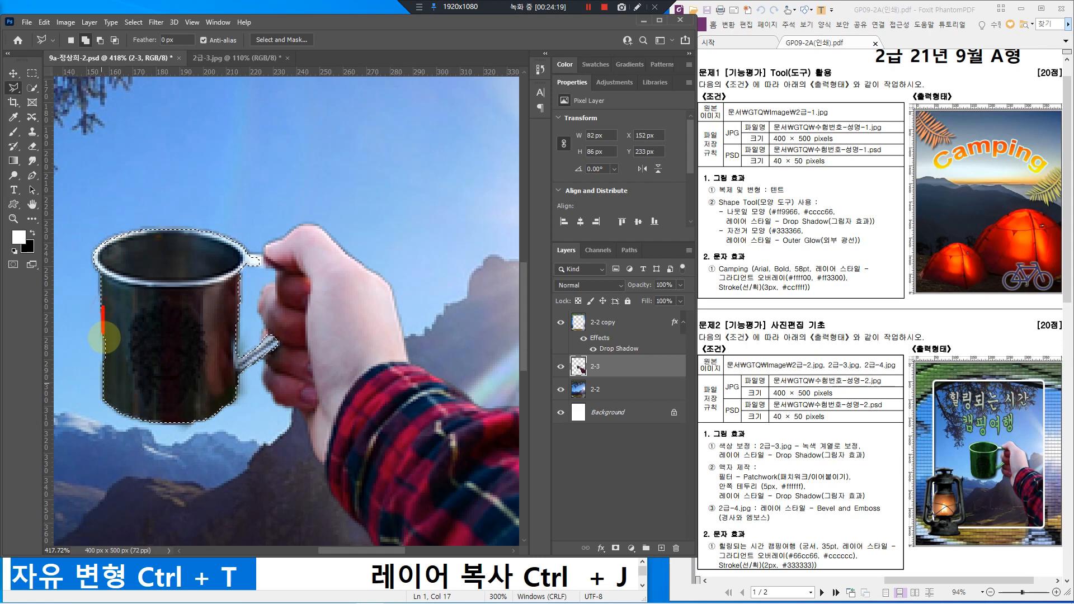
{"action": "left_click", "coordinate": [104, 297]}
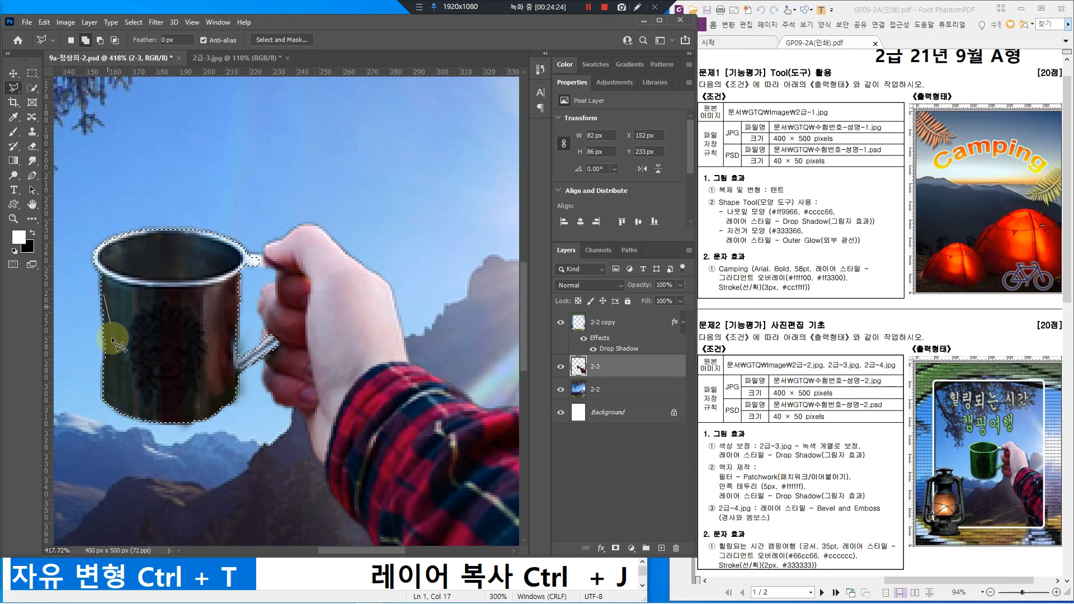
{"action": "left_click", "coordinate": [104, 376]}
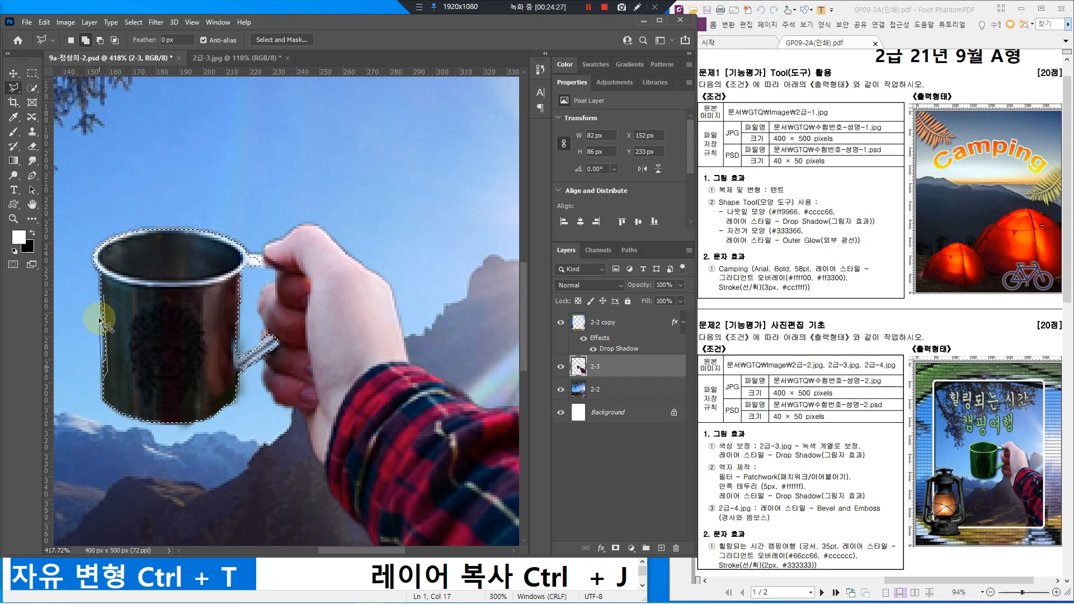
{"action": "left_click", "coordinate": [103, 296]}
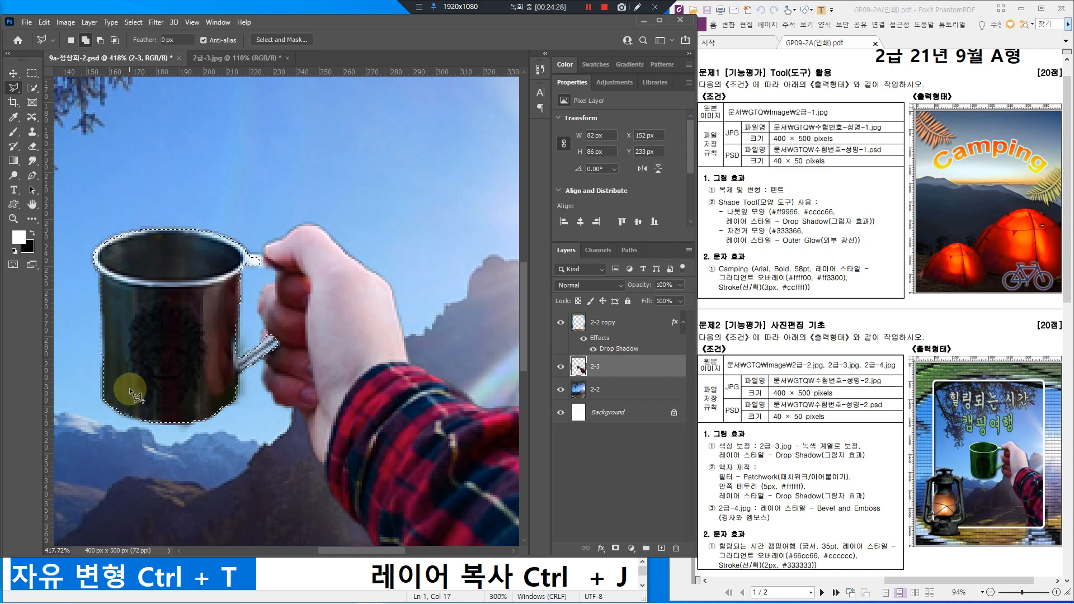
{"action": "left_click", "coordinate": [240, 358]}
{"action": "left_click", "coordinate": [229, 306]}
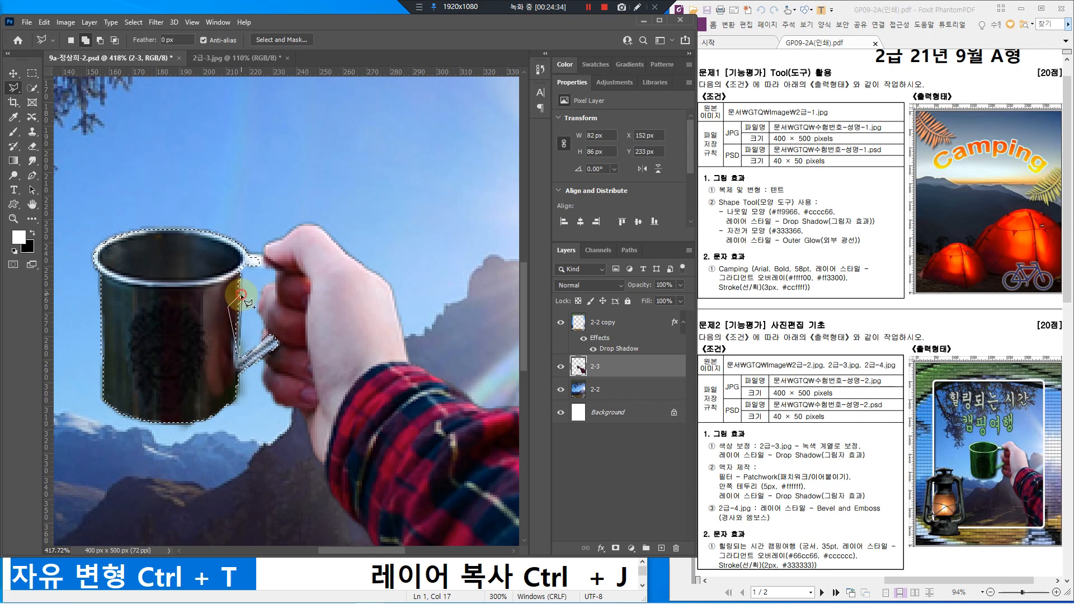
{"action": "left_click", "coordinate": [246, 269]}
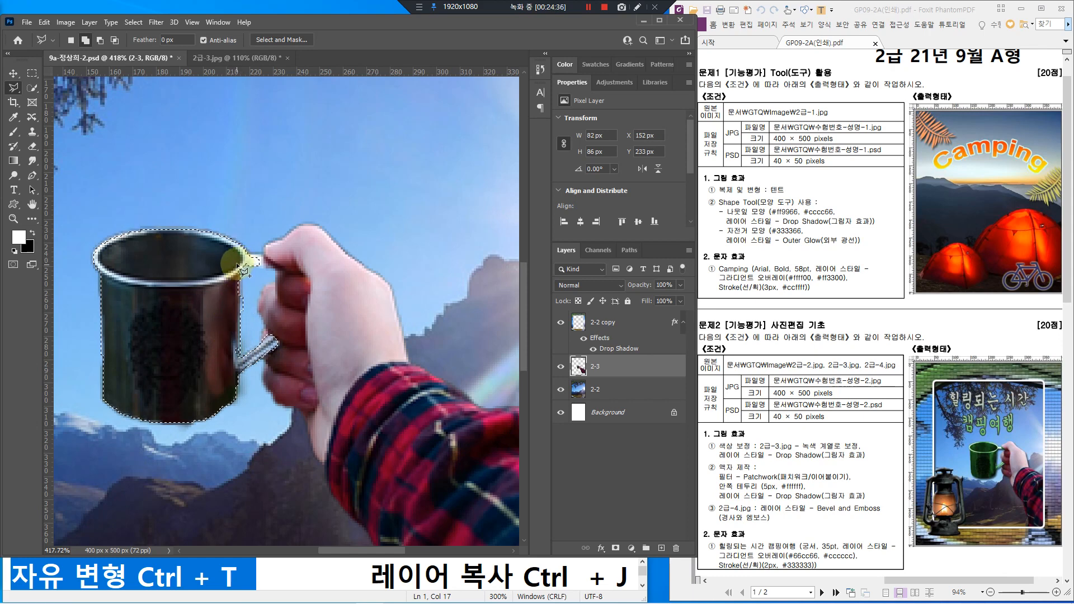
Step: Trace the mug's edge beside the handle from the rim down with the Polygonal Lasso
{"action": "left_click", "coordinate": [241, 263]}
{"action": "left_click", "coordinate": [239, 361]}
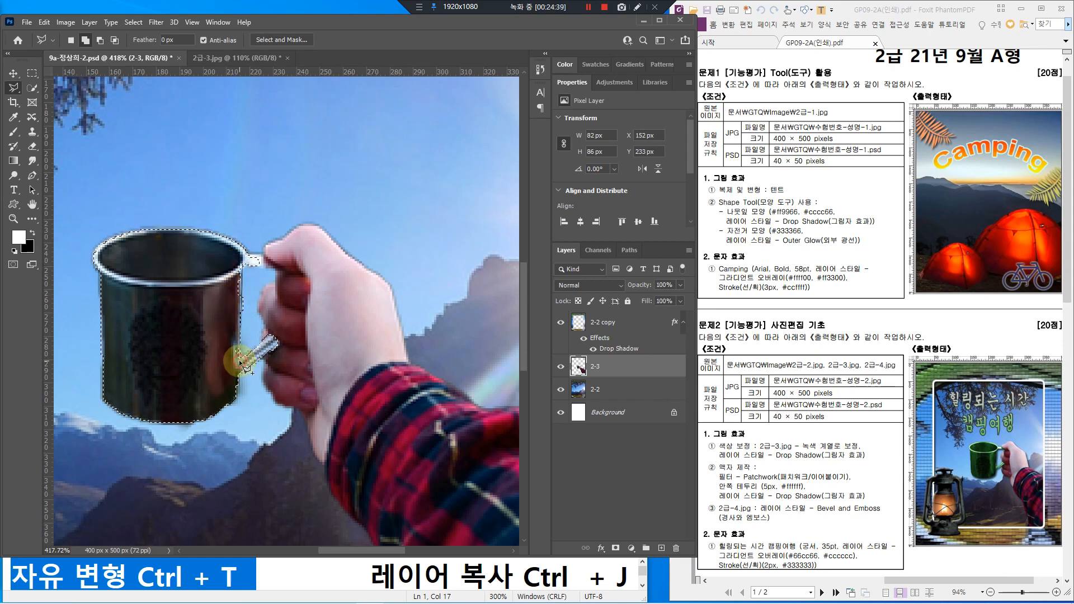
{"action": "left_click", "coordinate": [228, 360]}
{"action": "left_click", "coordinate": [228, 292]}
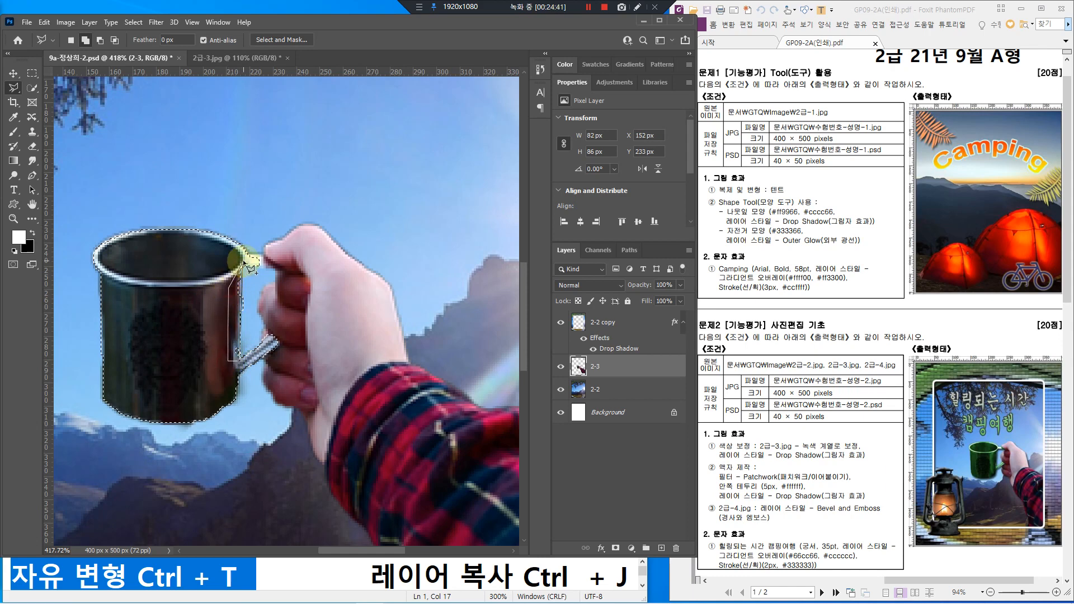
{"action": "left_click", "coordinate": [245, 262]}
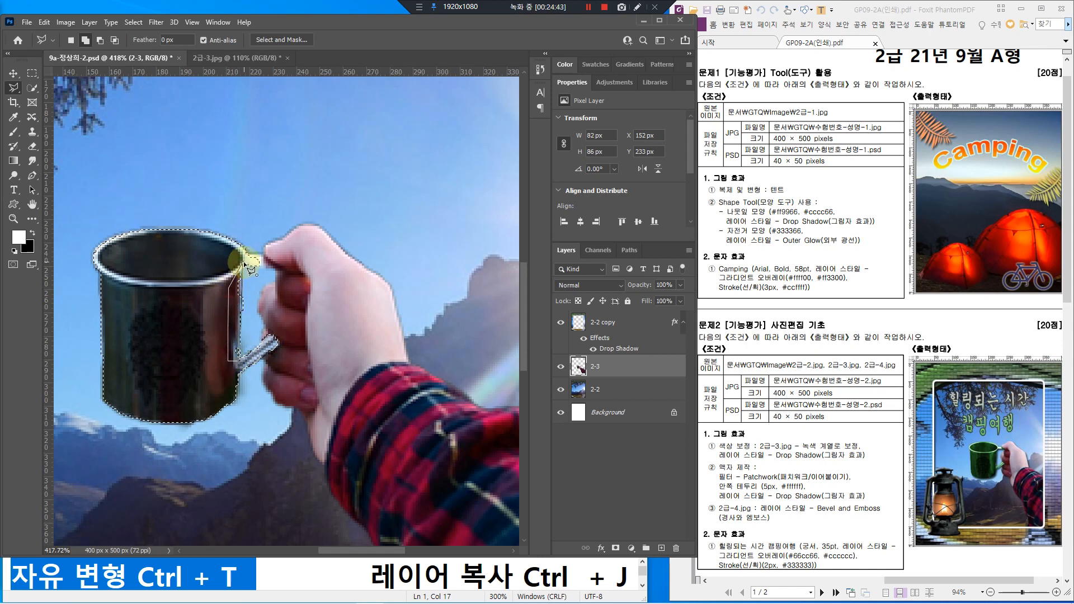
{"action": "left_click", "coordinate": [242, 263]}
{"action": "left_click", "coordinate": [252, 339]}
Step: Add the top of the handle to the selection with the freehand Lasso Tool
{"action": "right_click", "coordinate": [13, 88]}
{"action": "left_click", "coordinate": [56, 88]}
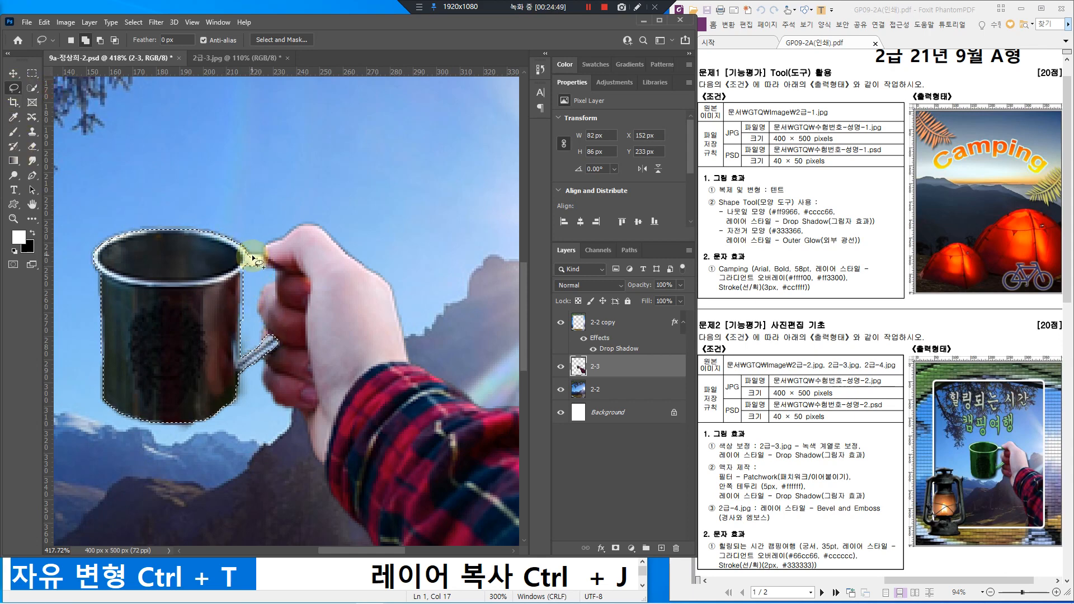
{"action": "mouse_move", "coordinate": [248, 255]}
{"action": "left_mouse_down"}
{"action": "mouse_move", "coordinate": [261, 256]}
{"action": "mouse_move", "coordinate": [256, 265]}
{"action": "mouse_move", "coordinate": [248, 255]}
{"action": "left_mouse_up"}
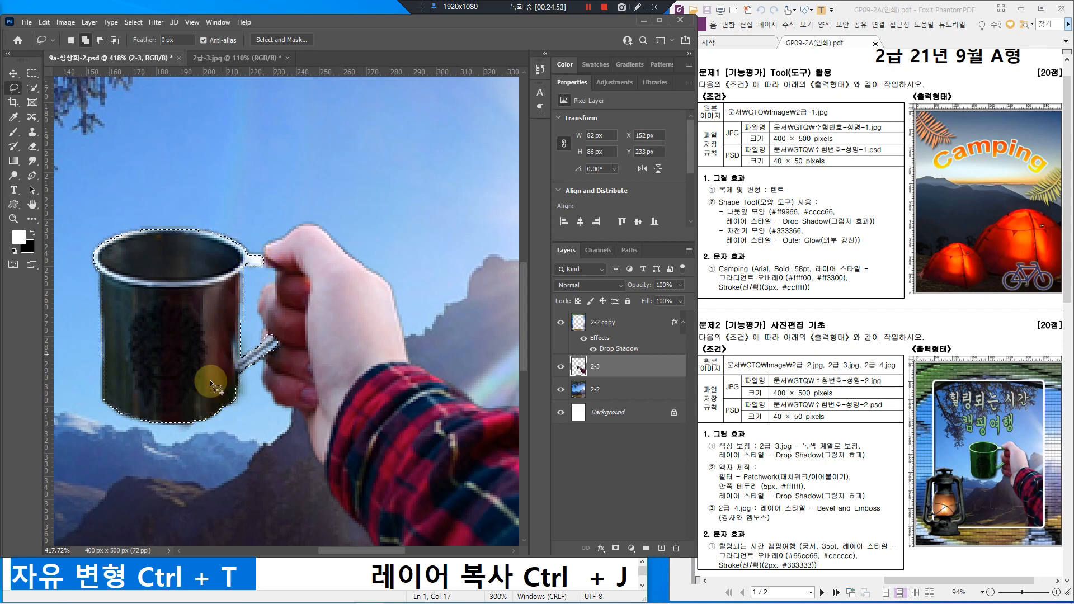
{"action": "scroll", "coordinate": [181, 367], "scroll_direction": "down", "scroll_amount": 1}
{"action": "scroll", "coordinate": [183, 367], "scroll_direction": "down", "scroll_amount": 4}
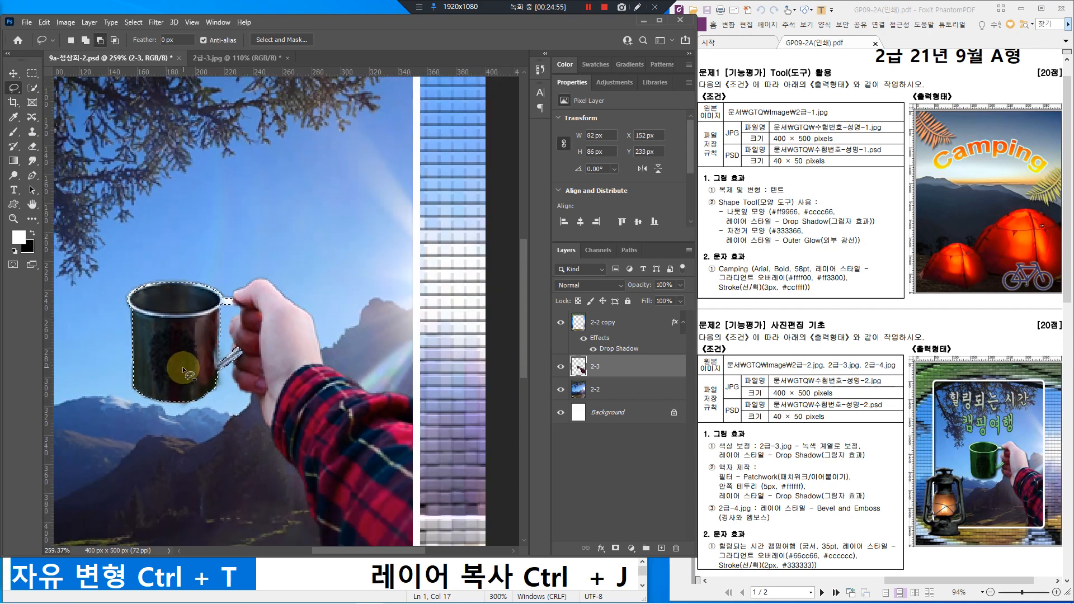
Step: Zoom out to the whole image and bring up Image > Adjustments at Hue/Saturation
{"action": "scroll", "coordinate": [182, 381], "scroll_direction": "down", "scroll_amount": 1}
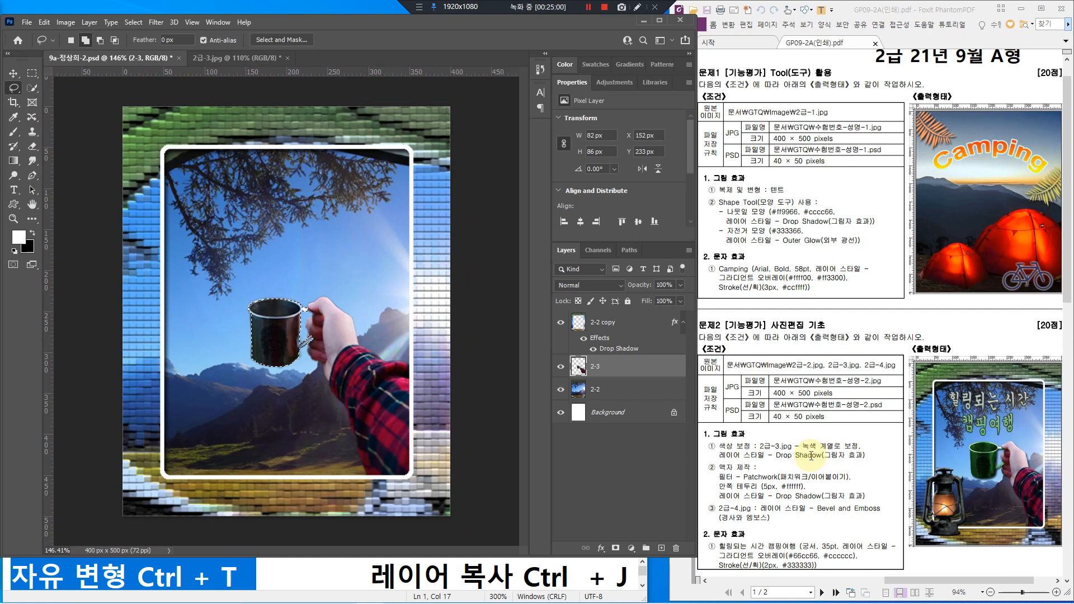
{"action": "left_click", "coordinate": [71, 22]}
{"action": "mouse_move", "coordinate": [74, 53]}
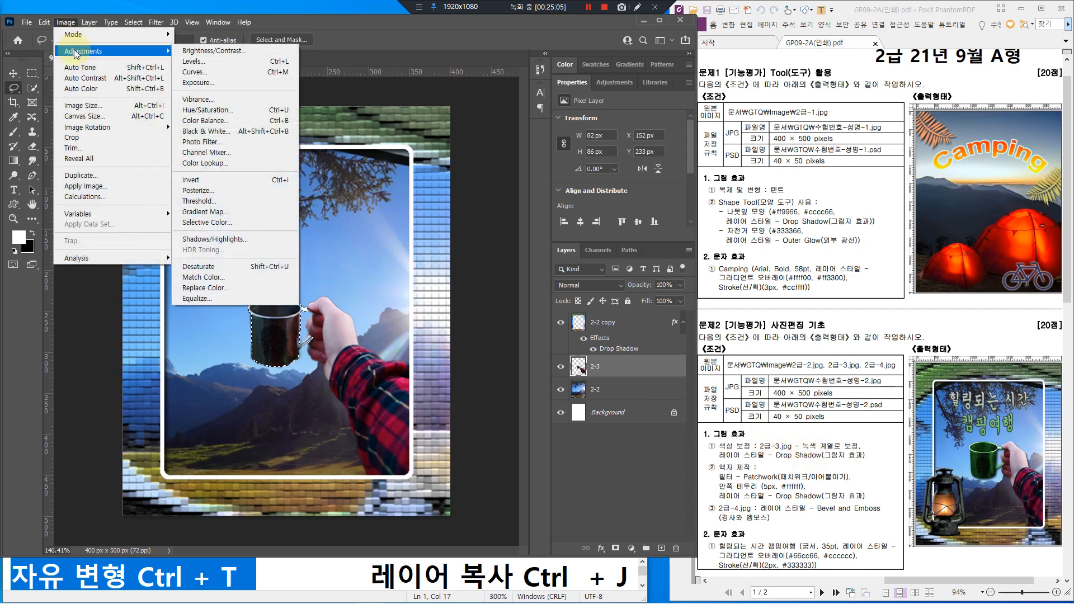
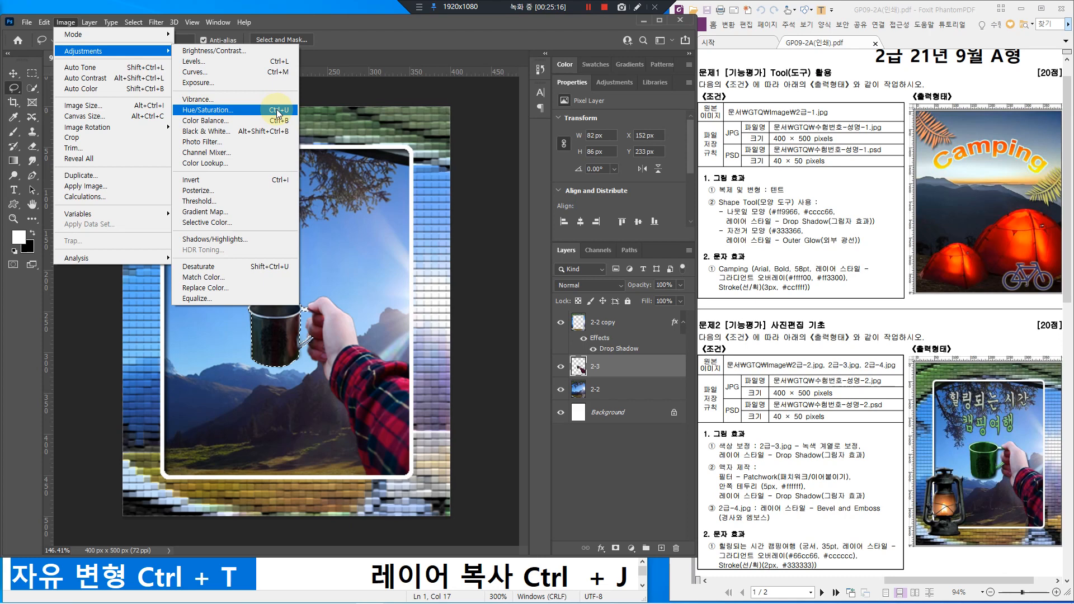
Step: Colorize the cup green with Hue 123, Saturation 36 and Lightness -5 in Hue/Saturation
{"action": "left_click", "coordinate": [208, 110]}
{"action": "left_click_drag", "start_coordinate": [407, 266], "coordinate": [448, 221]}
{"action": "left_click", "coordinate": [600, 363]}
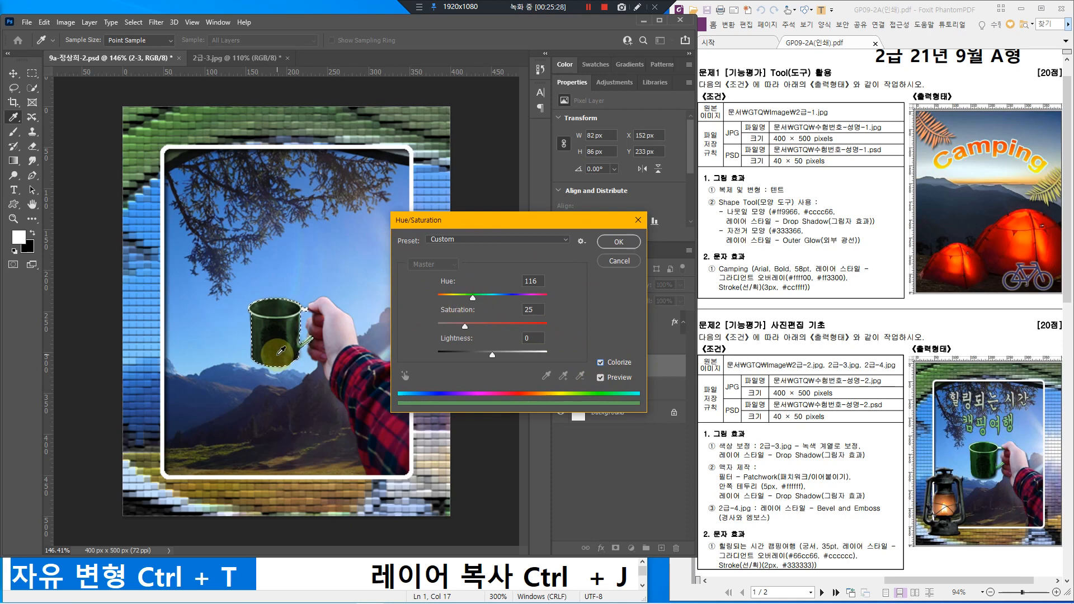
{"action": "left_click_drag", "start_coordinate": [465, 327], "coordinate": [478, 328]}
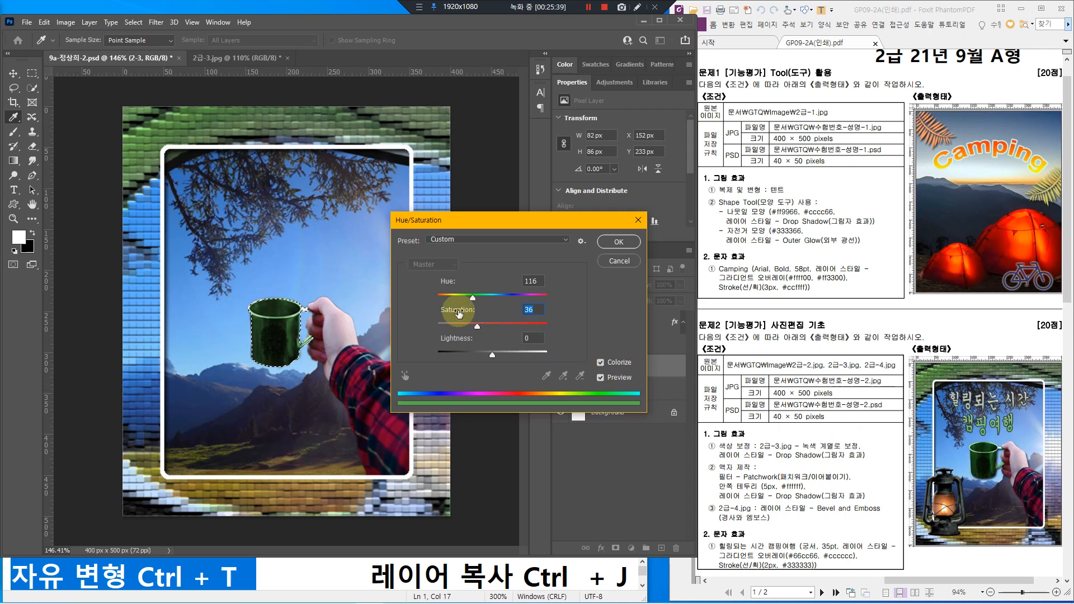
{"action": "left_click", "coordinate": [471, 298]}
{"action": "left_click_drag", "start_coordinate": [479, 297], "coordinate": [475, 297]}
{"action": "left_click_drag", "start_coordinate": [492, 356], "coordinate": [493, 357]}
Step: Apply the green tint and deselect the cup
{"action": "left_click", "coordinate": [619, 242]}
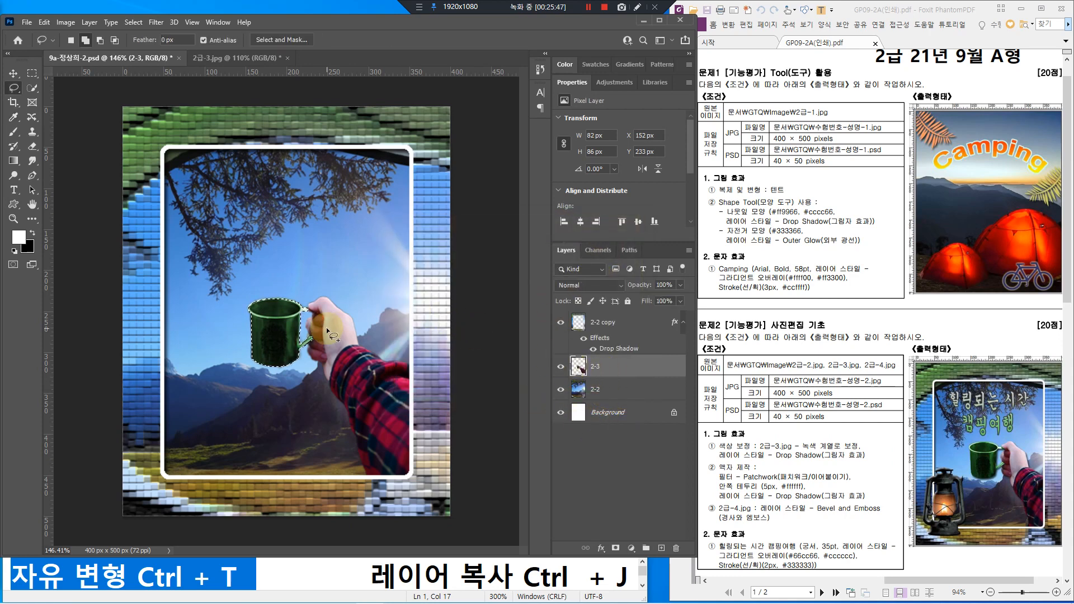
{"action": "left_click", "coordinate": [132, 22]}
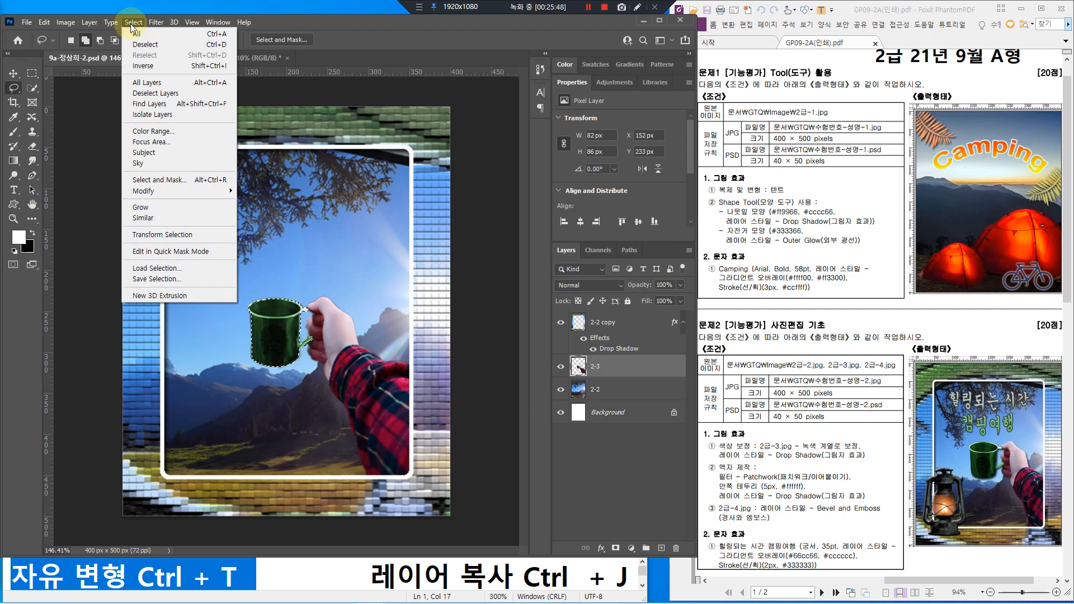
{"action": "left_click", "coordinate": [153, 45]}
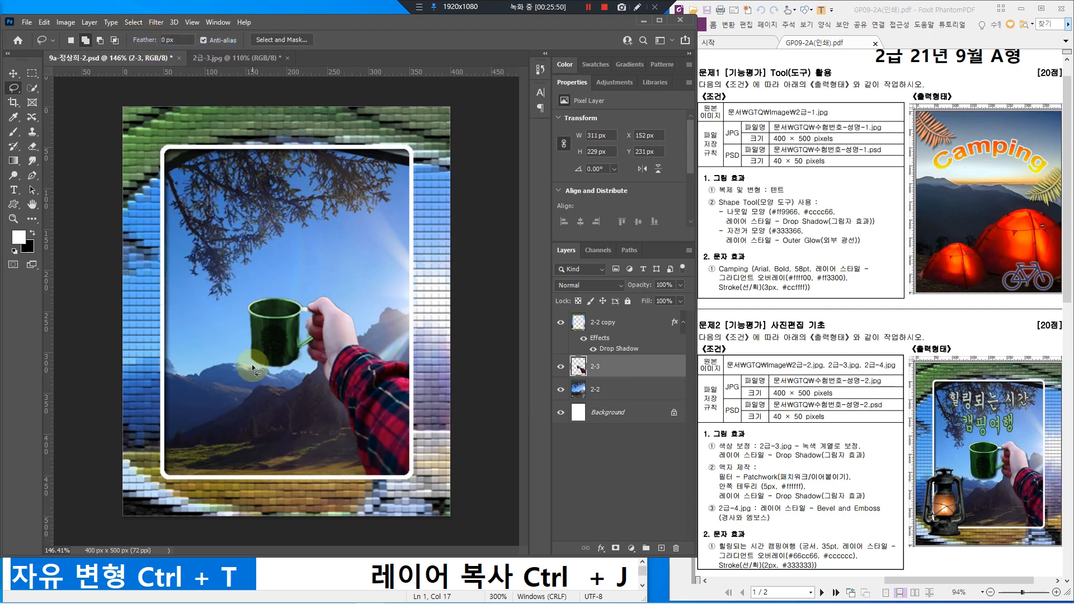
Step: Check the task sheet's requirements, then return to the composite image
{"action": "scroll", "coordinate": [384, 414], "scroll_direction": "down", "scroll_amount": 2}
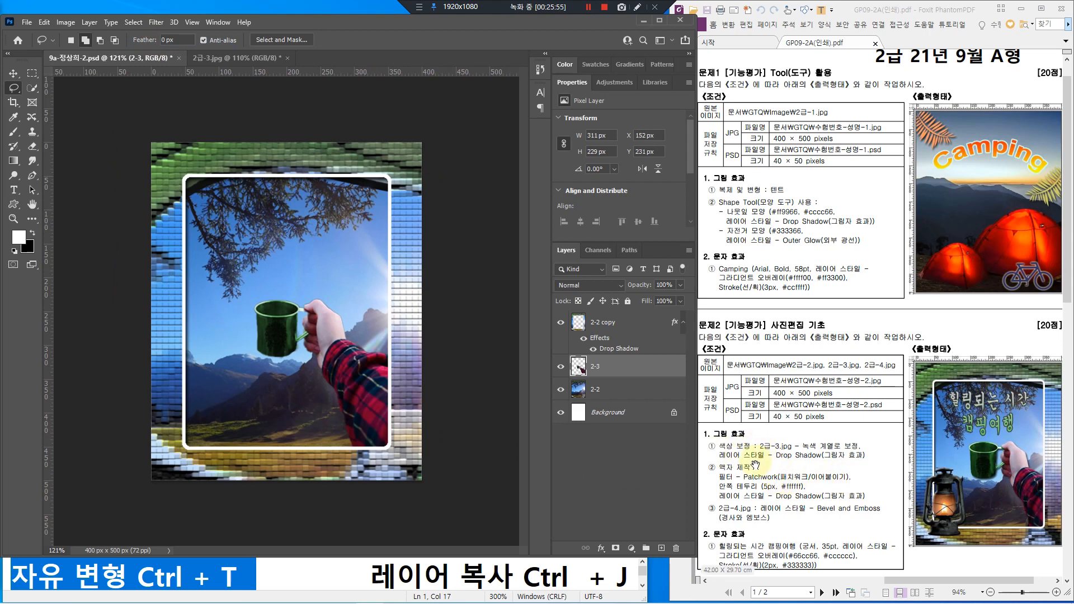
{"action": "left_click", "coordinate": [772, 457]}
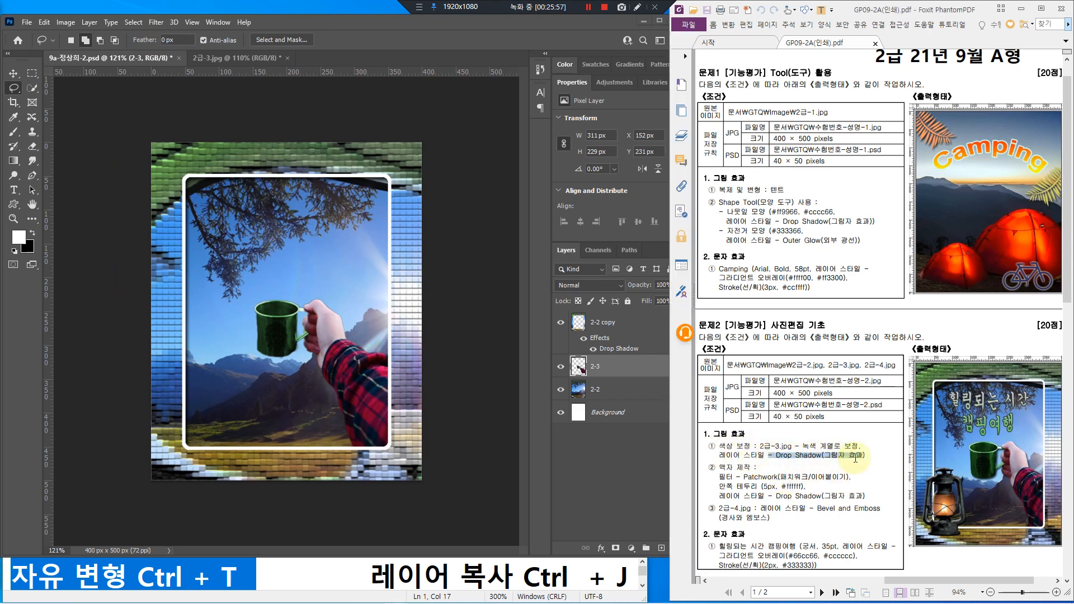
{"action": "left_click", "coordinate": [623, 363]}
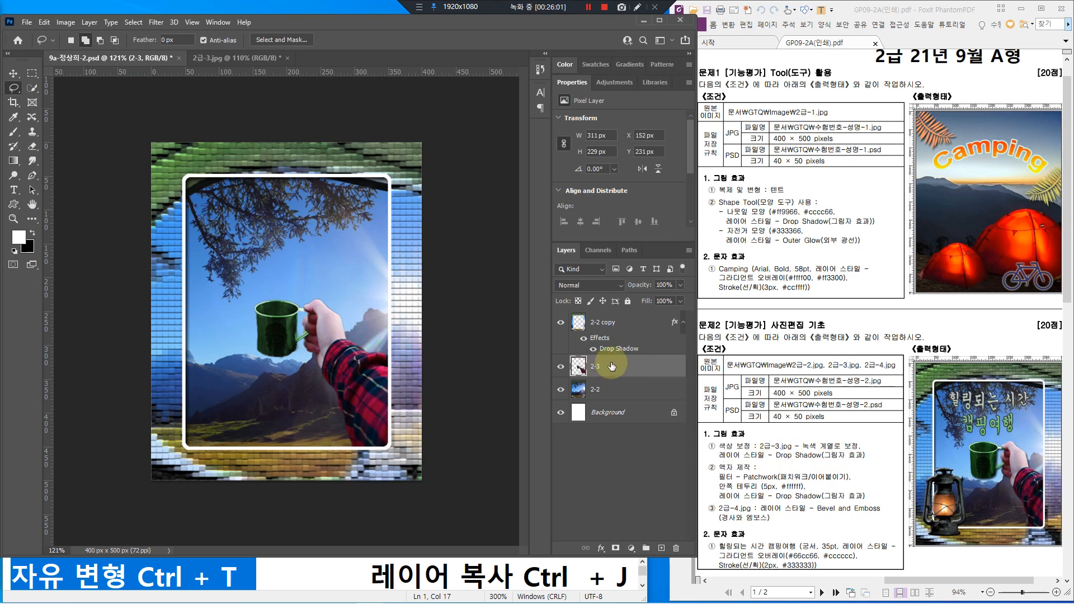
Step: Add a Drop Shadow with 3 px distance and 3 px size to layer 2-3
{"action": "left_click", "coordinate": [631, 369]}
{"action": "double_click", "coordinate": [632, 369]}
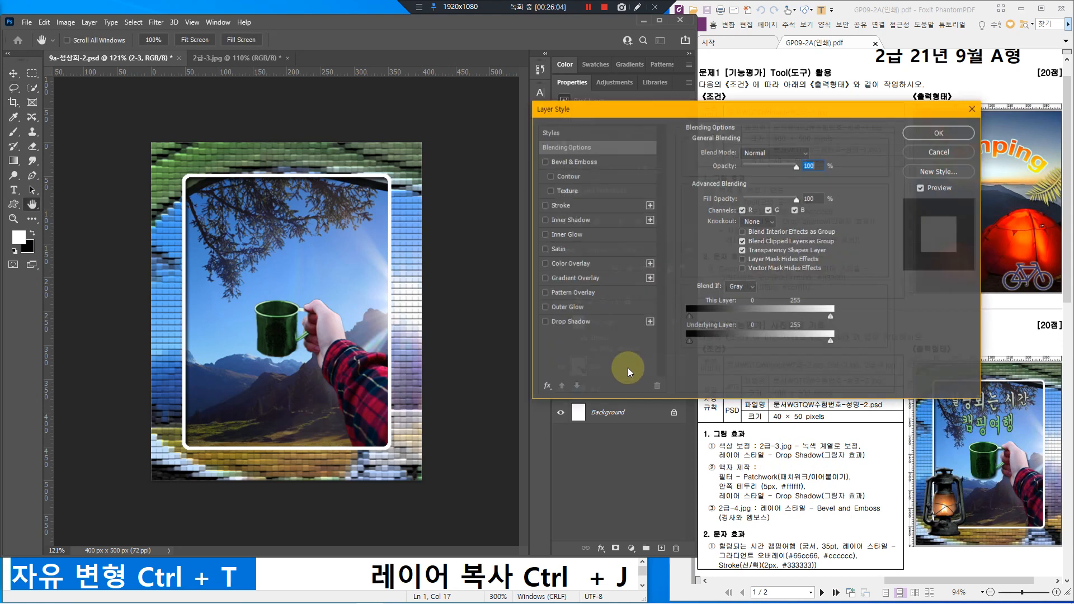
{"action": "left_click", "coordinate": [591, 324]}
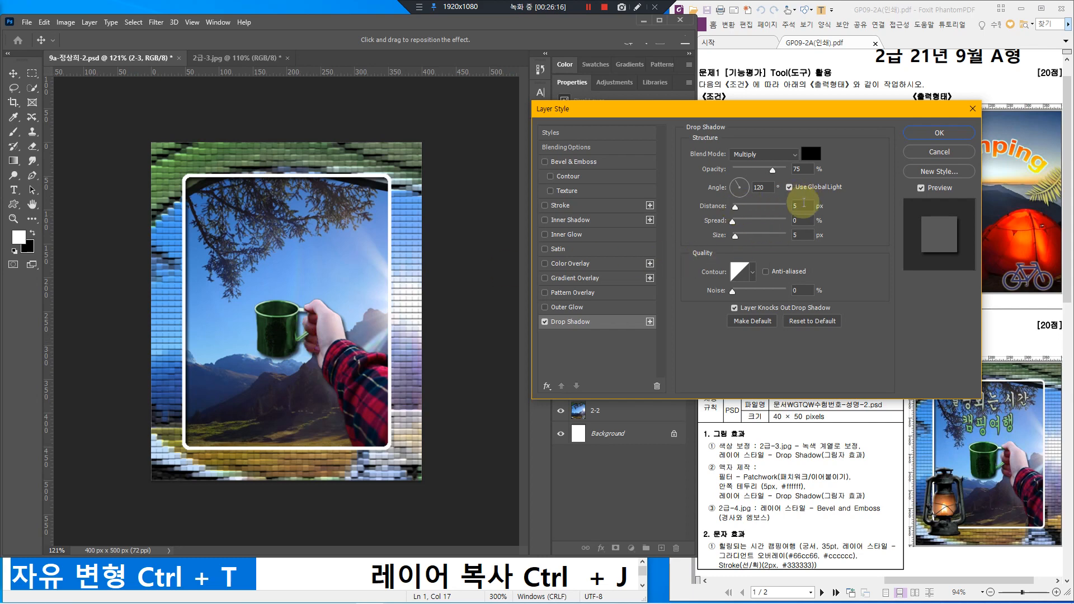
{"action": "key", "text": "Down"}
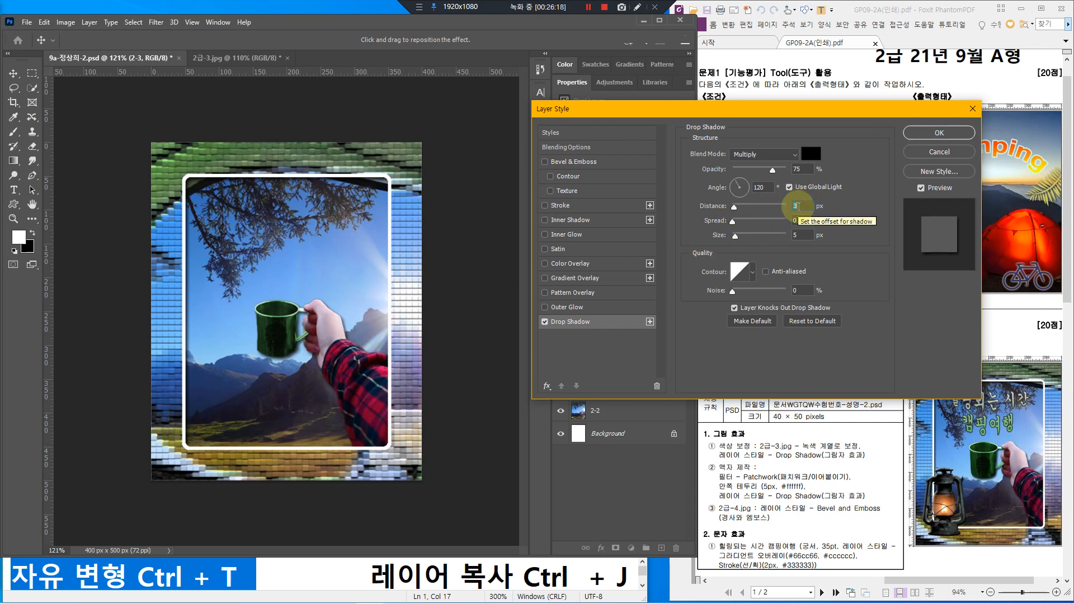
{"action": "left_click", "coordinate": [797, 238]}
{"action": "key", "text": "Down"}
{"action": "key", "text": "Down"}
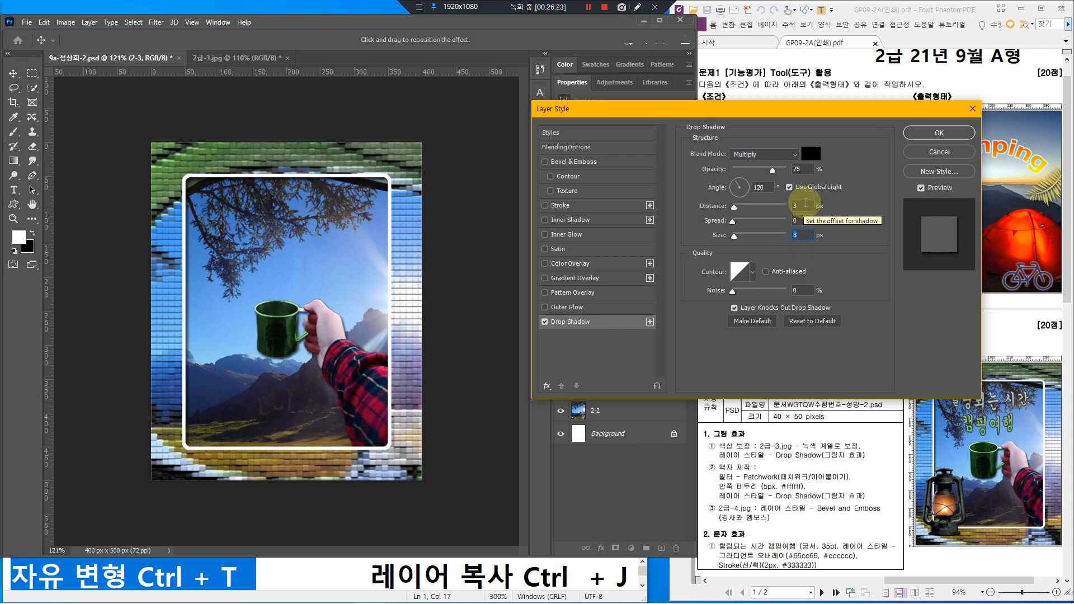
{"action": "left_click", "coordinate": [806, 204]}
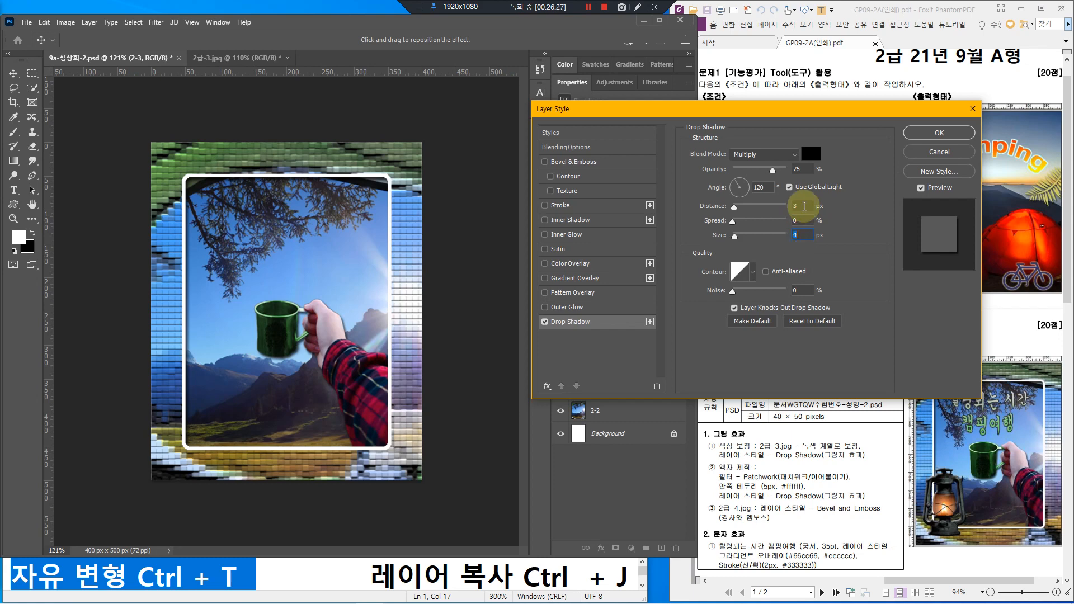
{"action": "left_click", "coordinate": [931, 134]}
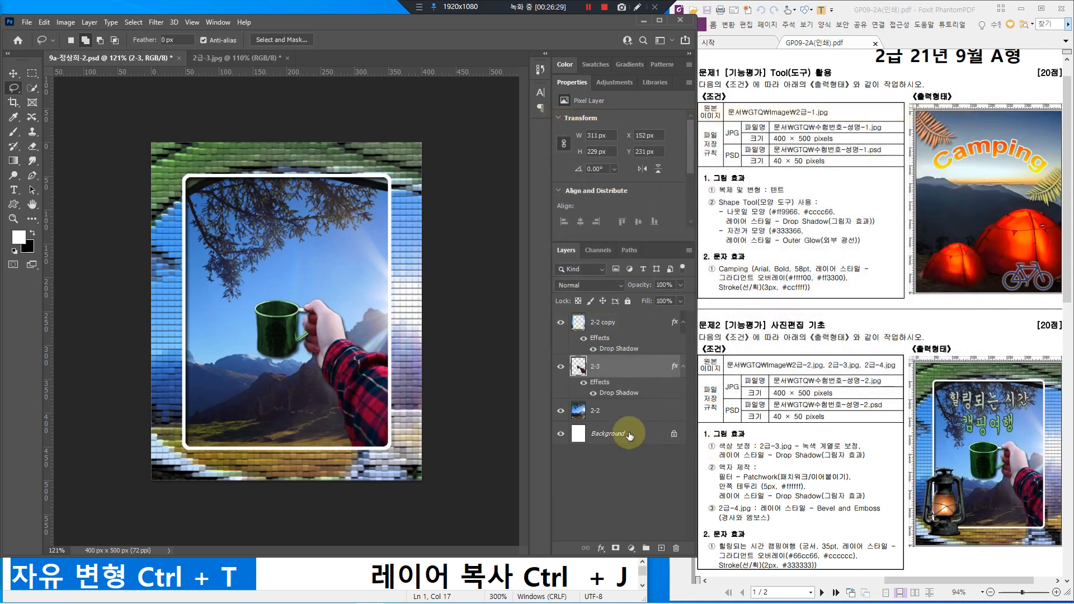
{"action": "key", "text": "ctrl+minus"}
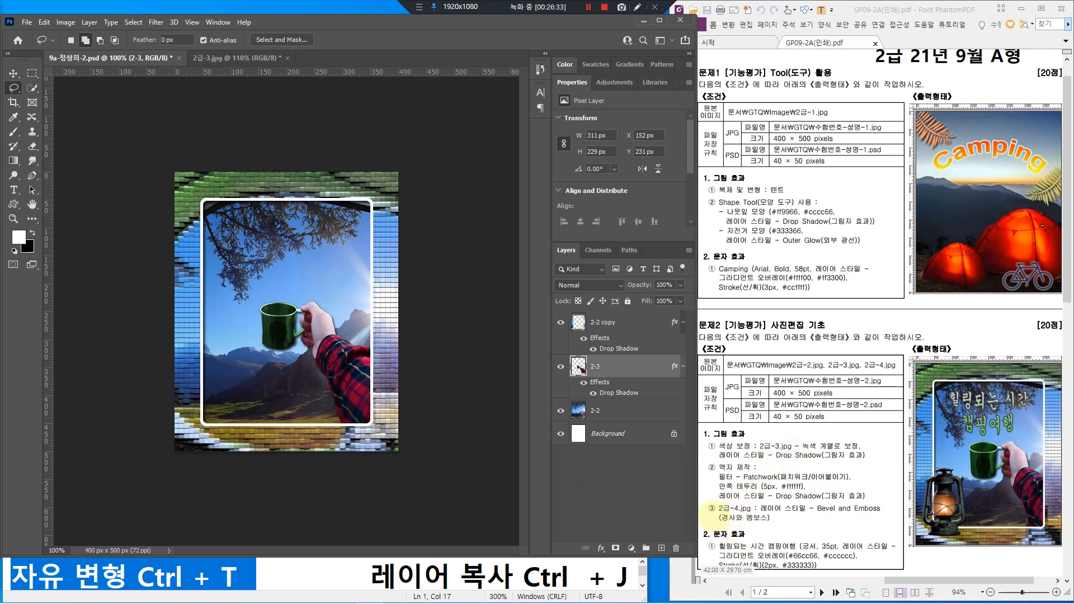
Step: Close the 2급-3.jpg source photo without saving changes
{"action": "mouse_move", "coordinate": [702, 497]}
{"action": "left_mouse_down"}
{"action": "mouse_move", "coordinate": [722, 521]}
{"action": "mouse_move", "coordinate": [891, 526]}
{"action": "left_mouse_up"}
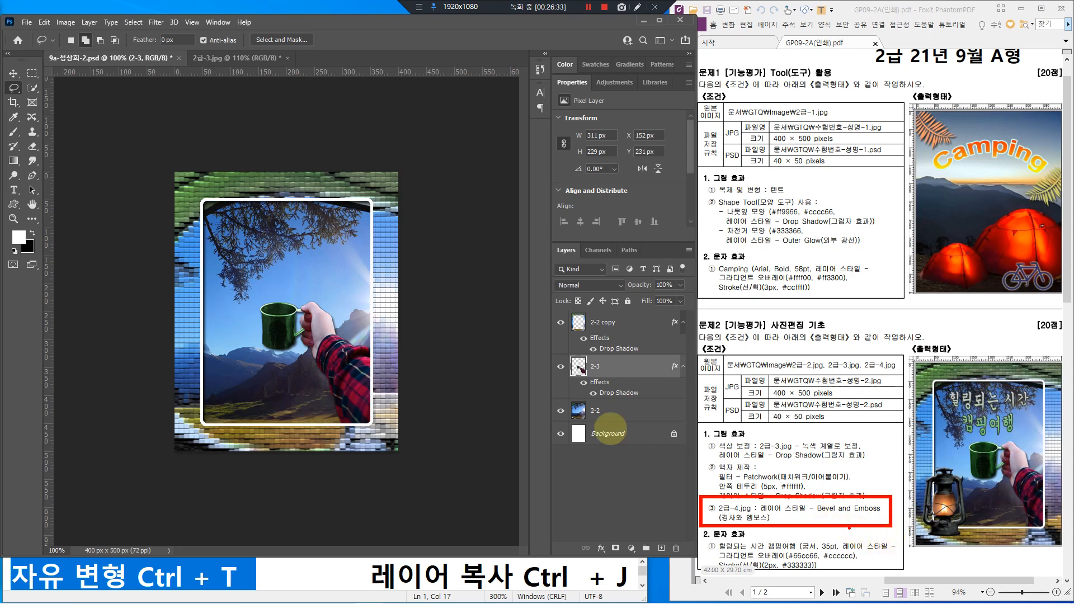
{"action": "left_click", "coordinate": [230, 59]}
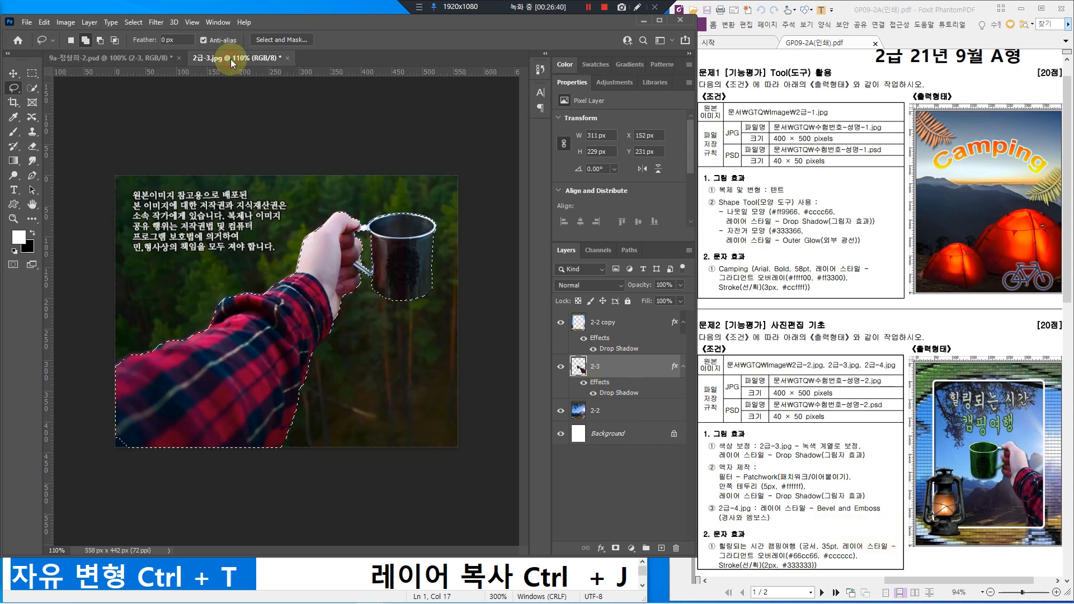
{"action": "left_click", "coordinate": [288, 59]}
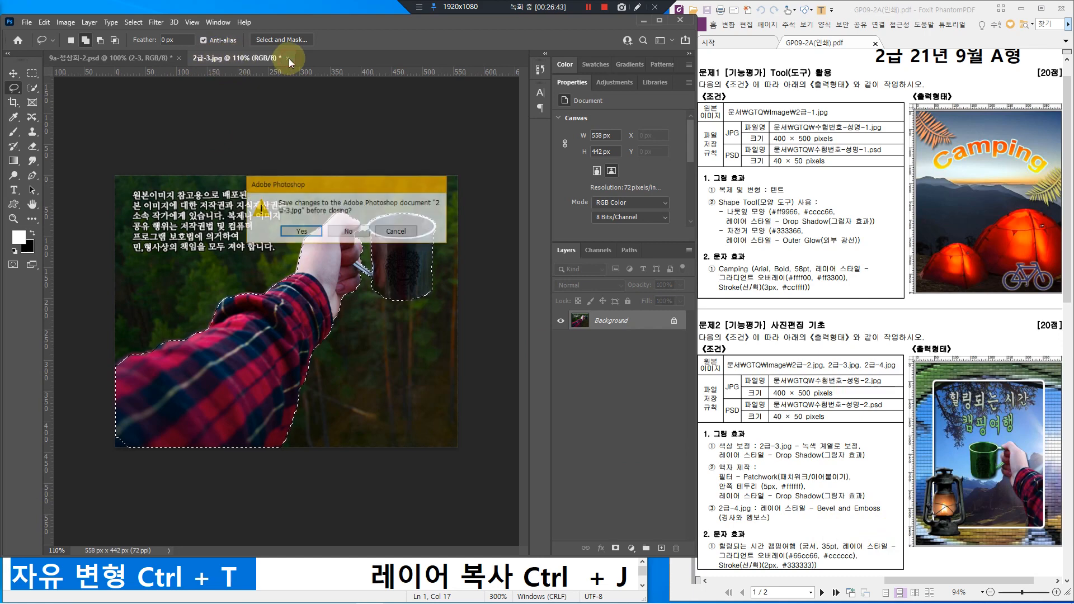
{"action": "left_click", "coordinate": [350, 267]}
Step: Open the lantern photo 2급-4.jpg from the Image folder
{"action": "left_click", "coordinate": [27, 23]}
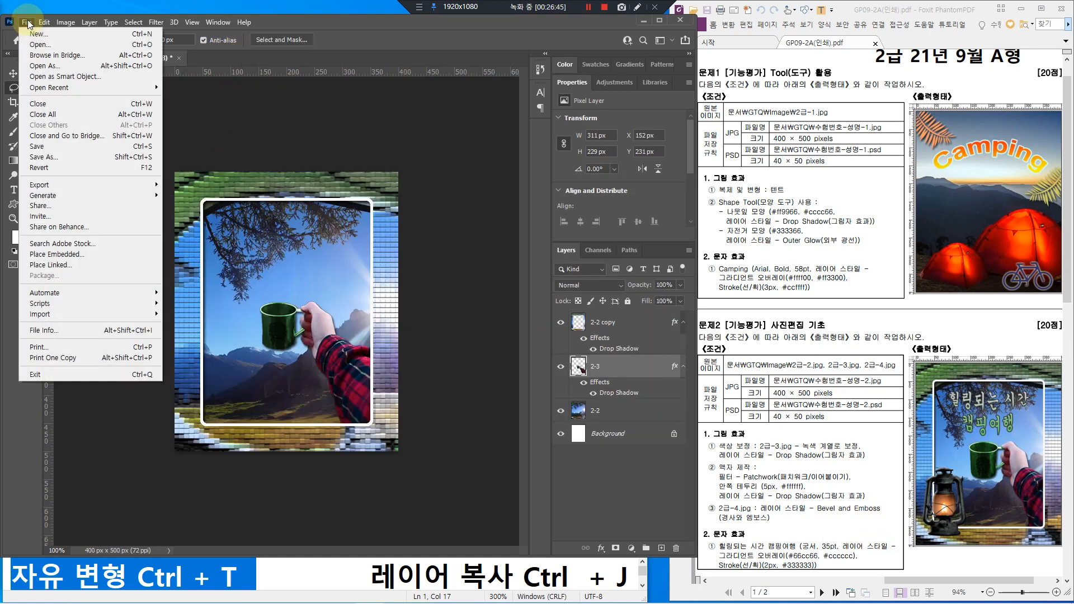
{"action": "left_click", "coordinate": [32, 45]}
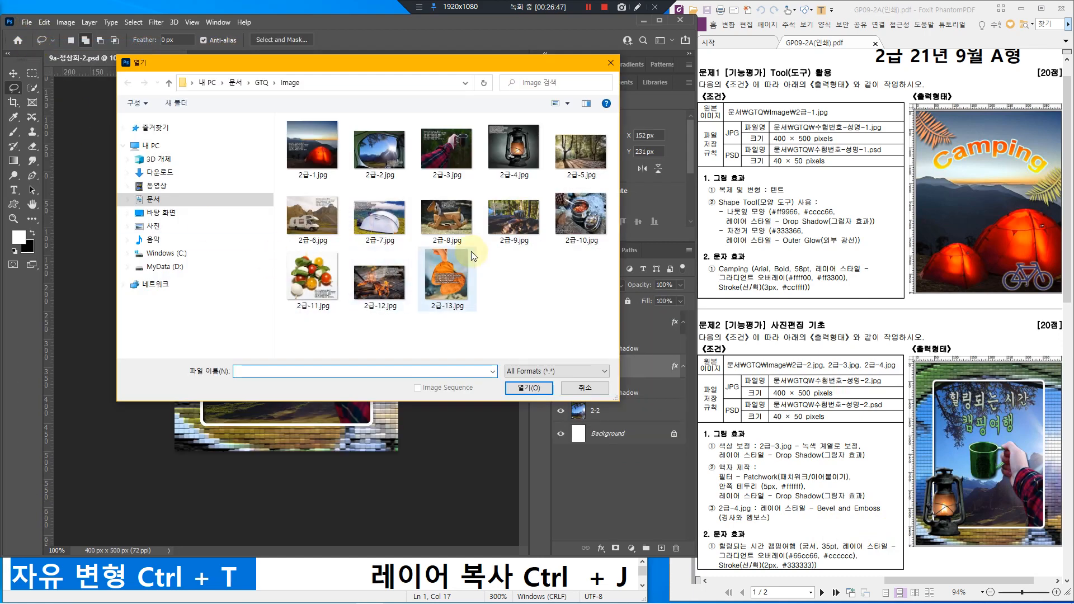
{"action": "left_click", "coordinate": [520, 149]}
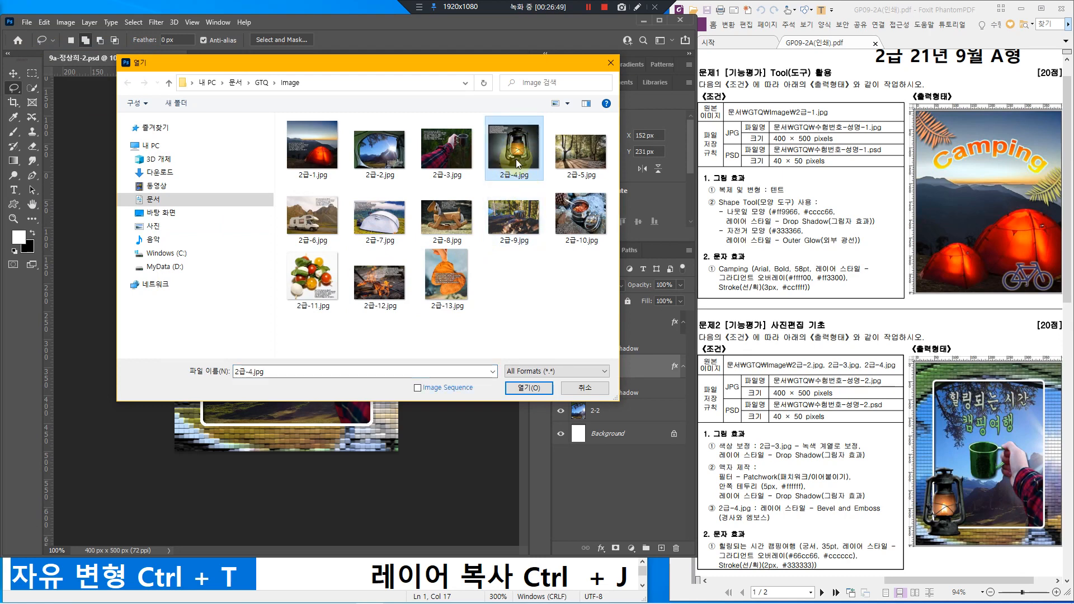
{"action": "left_click", "coordinate": [540, 387]}
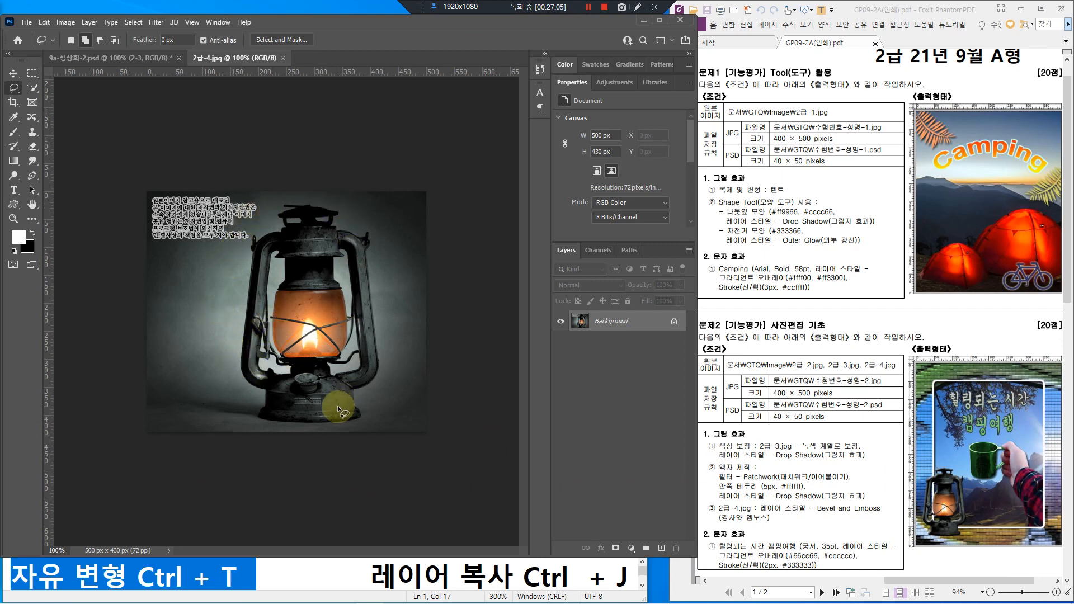
Step: Select the lantern with the Object Selection tool
{"action": "left_click", "coordinate": [33, 88]}
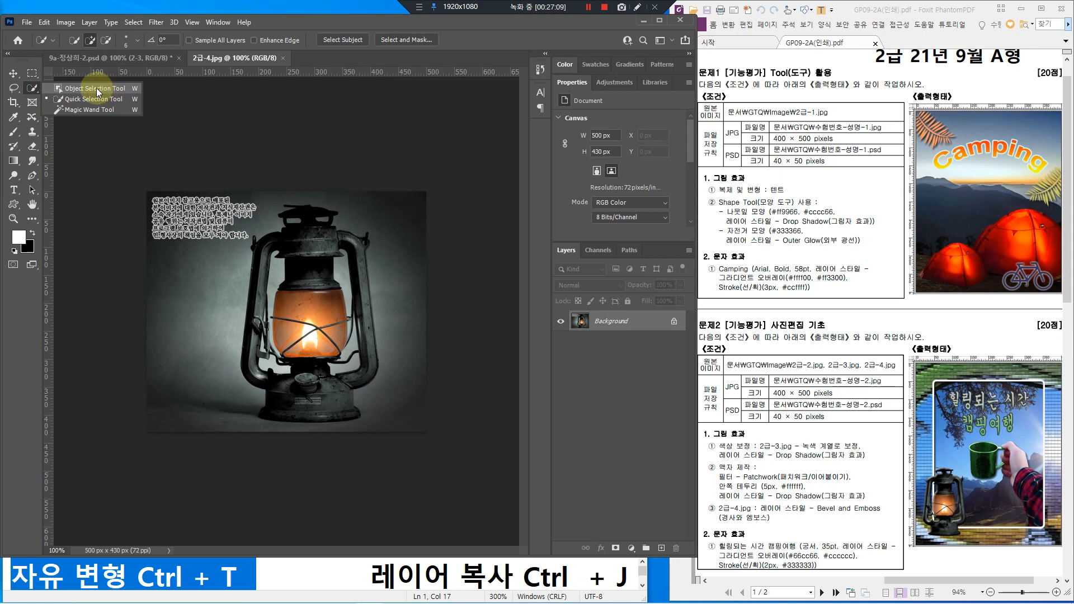
{"action": "left_click", "coordinate": [95, 89]}
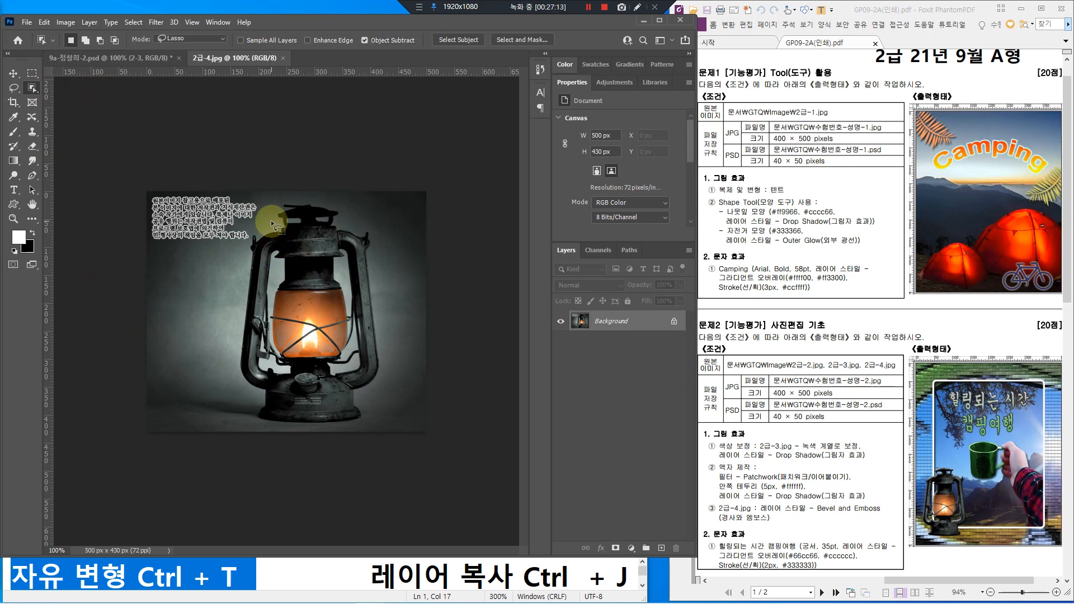
{"action": "mouse_move", "coordinate": [271, 222]}
{"action": "left_mouse_down"}
{"action": "mouse_move", "coordinate": [321, 198]}
{"action": "mouse_move", "coordinate": [382, 240]}
{"action": "mouse_move", "coordinate": [382, 318]}
{"action": "mouse_move", "coordinate": [397, 365]}
{"action": "mouse_move", "coordinate": [378, 425]}
{"action": "mouse_move", "coordinate": [285, 430]}
{"action": "mouse_move", "coordinate": [247, 416]}
{"action": "mouse_move", "coordinate": [224, 360]}
{"action": "mouse_move", "coordinate": [247, 234]}
{"action": "mouse_move", "coordinate": [271, 204]}
{"action": "left_mouse_up"}
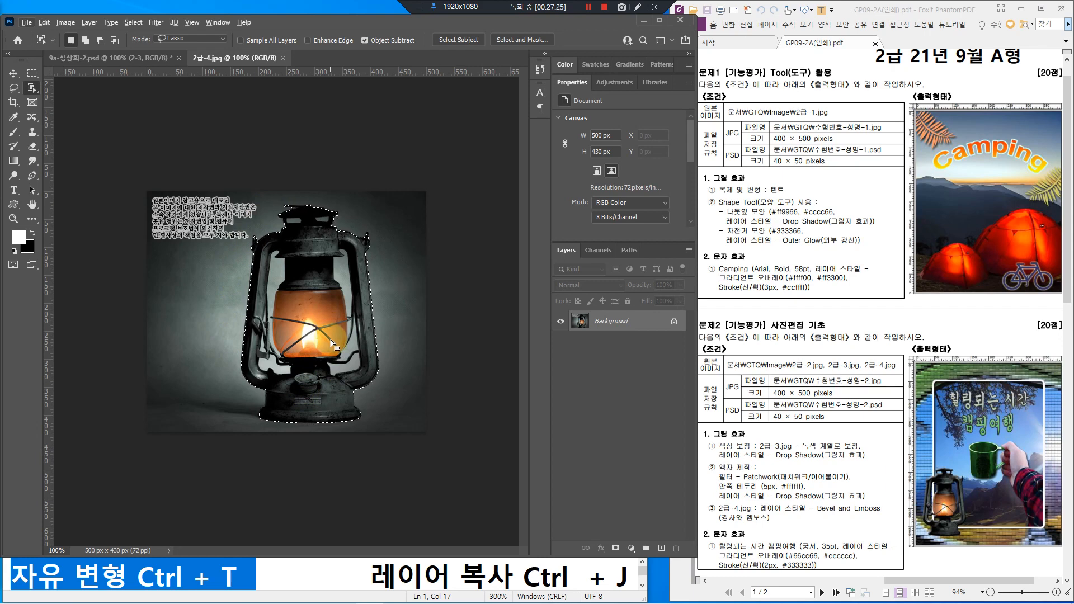
{"action": "key", "text": "alt"}
{"action": "scroll", "coordinate": [348, 290], "scroll_direction": "up", "scroll_amount": 5}
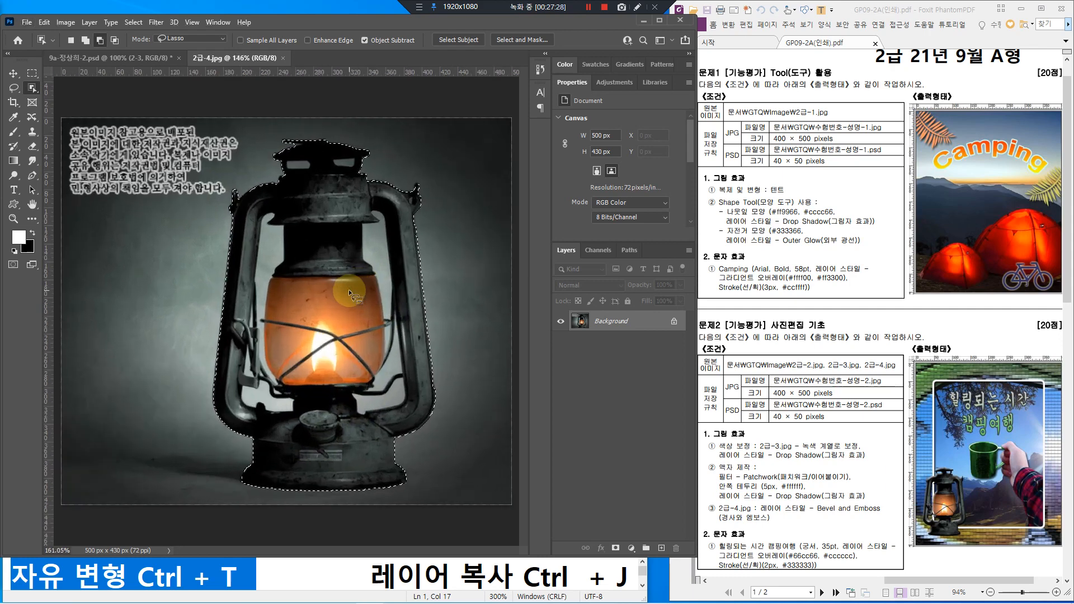
{"action": "scroll", "coordinate": [348, 290], "scroll_direction": "up", "scroll_amount": 1}
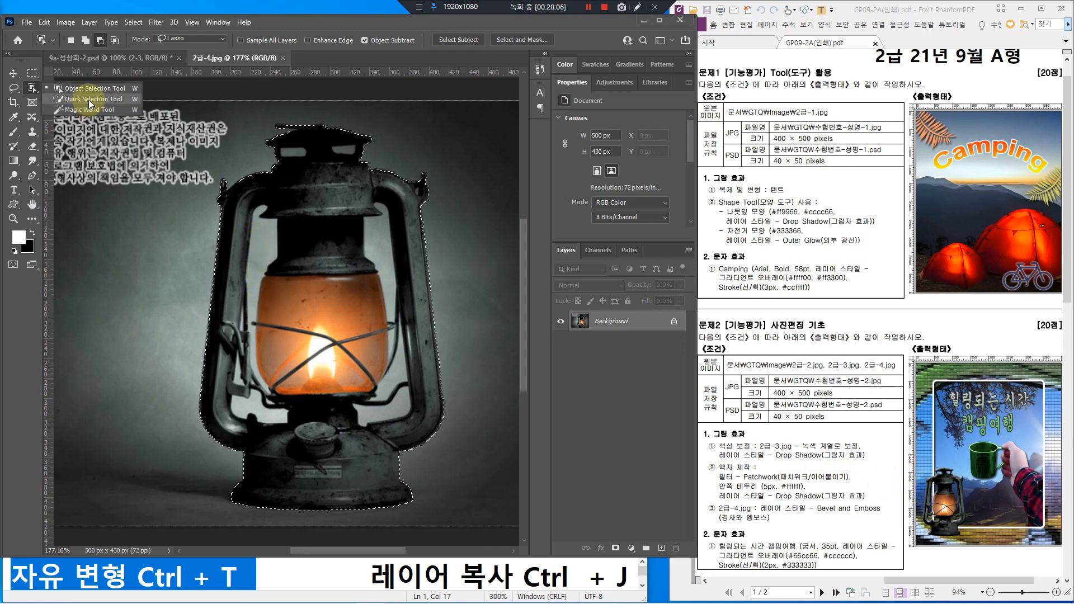
Step: Subtract the background gaps left and right of the lantern glass using Quick Selection
{"action": "key", "text": "shift+w"}
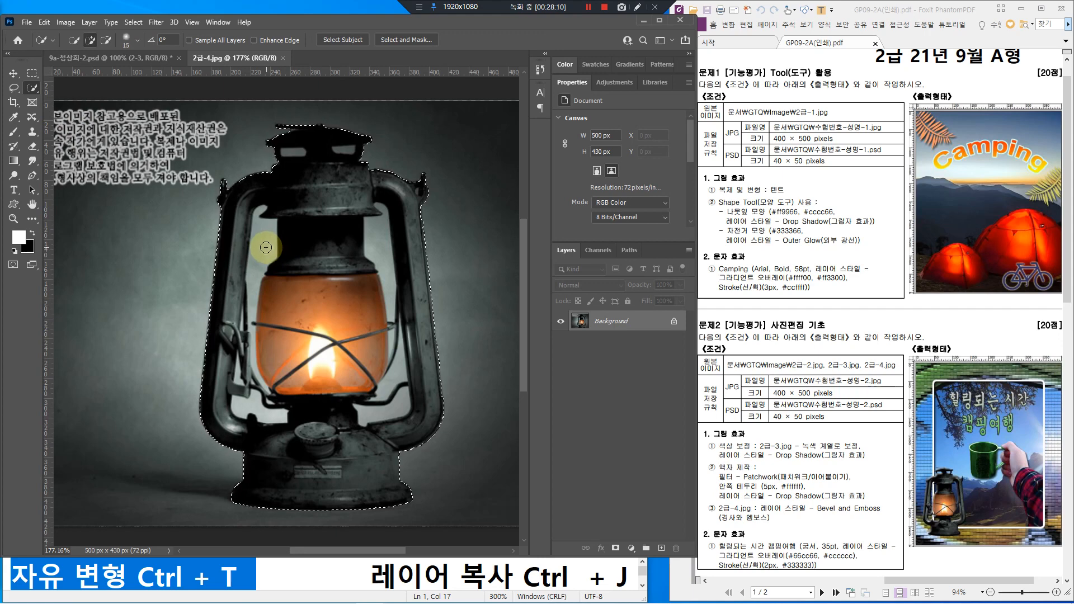
{"action": "left_click", "coordinate": [106, 40]}
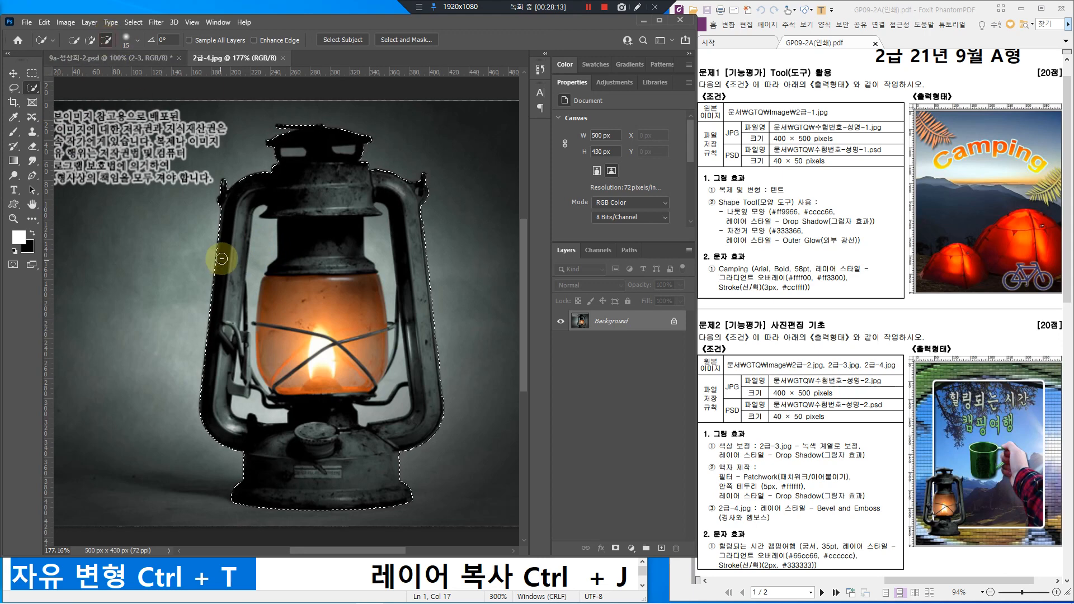
{"action": "left_click_drag", "start_coordinate": [262, 239], "coordinate": [252, 345]}
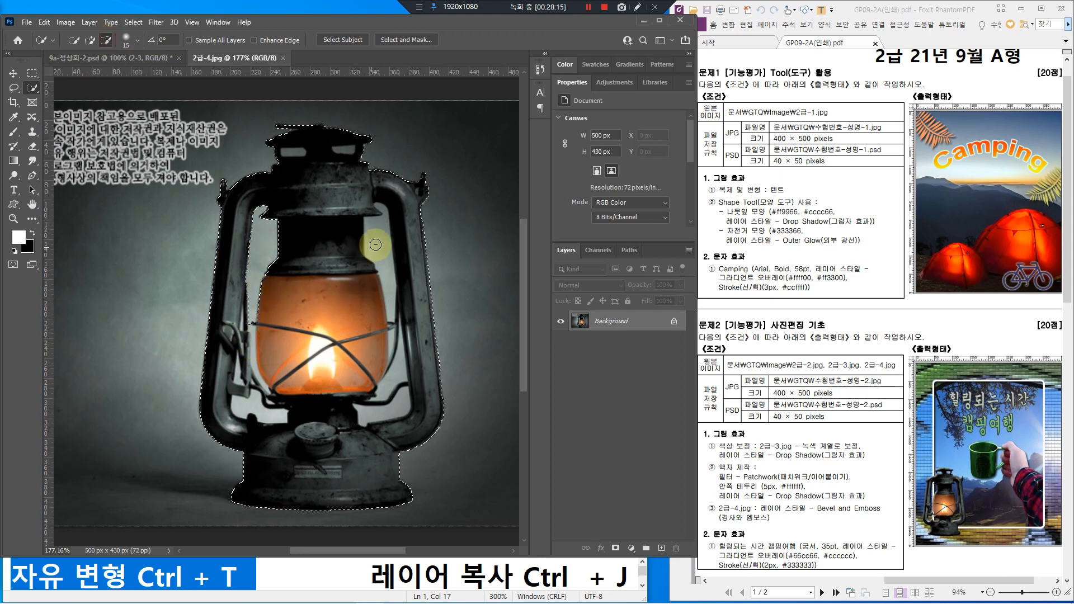
{"action": "left_click_drag", "start_coordinate": [380, 253], "coordinate": [400, 403]}
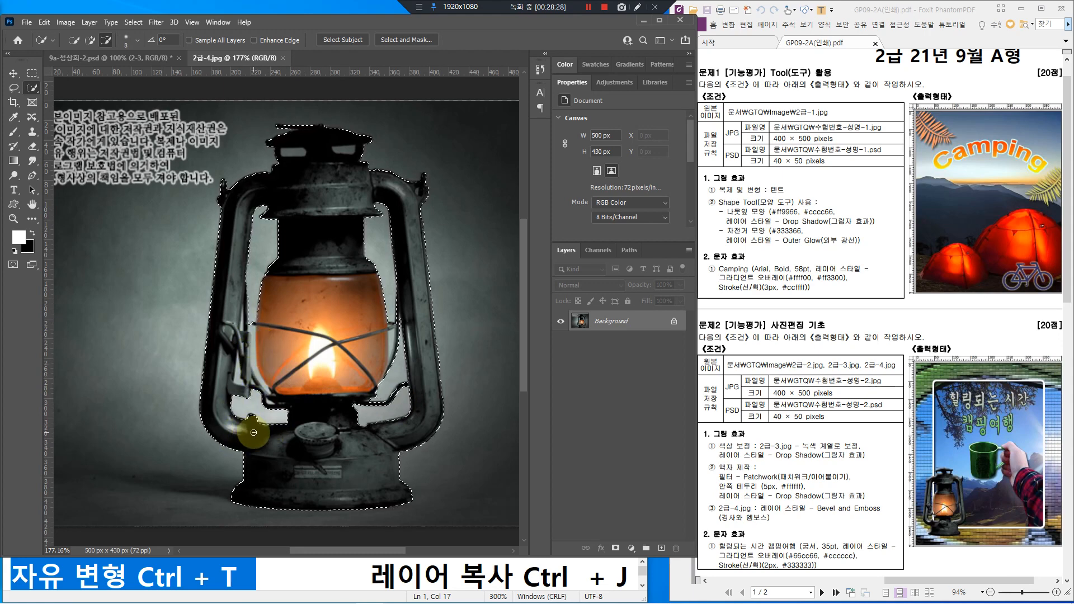
Step: With a smaller brush, remove the sliver beside the glass and the lantern-top openings
{"action": "scroll", "coordinate": [269, 401], "scroll_direction": "up", "scroll_amount": 3}
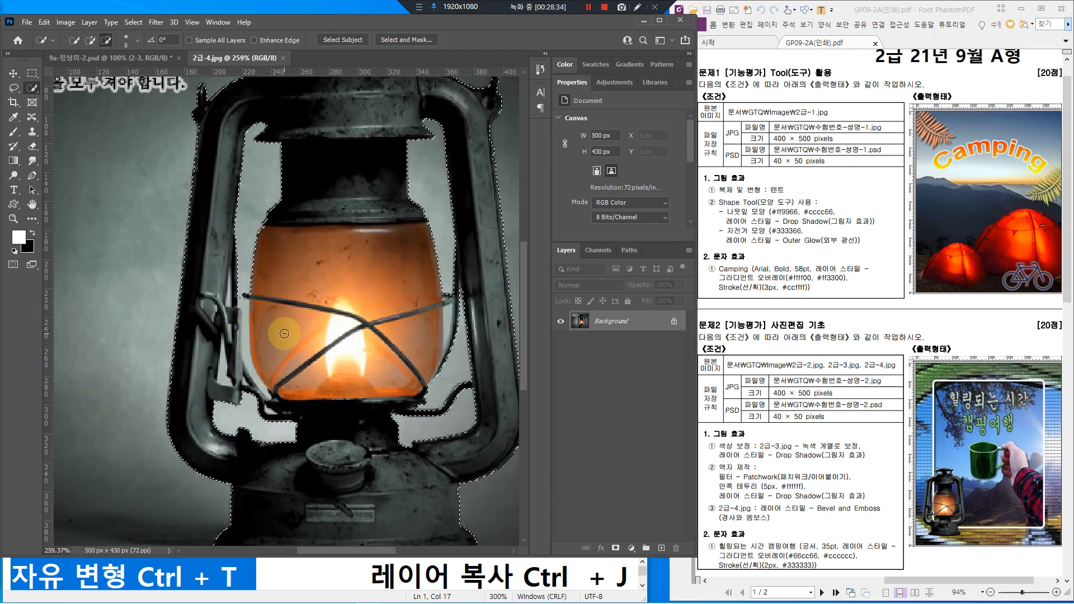
{"action": "key", "text": "bracketleft"}
{"action": "key", "text": "bracketleft"}
{"action": "key", "text": "bracketleft"}
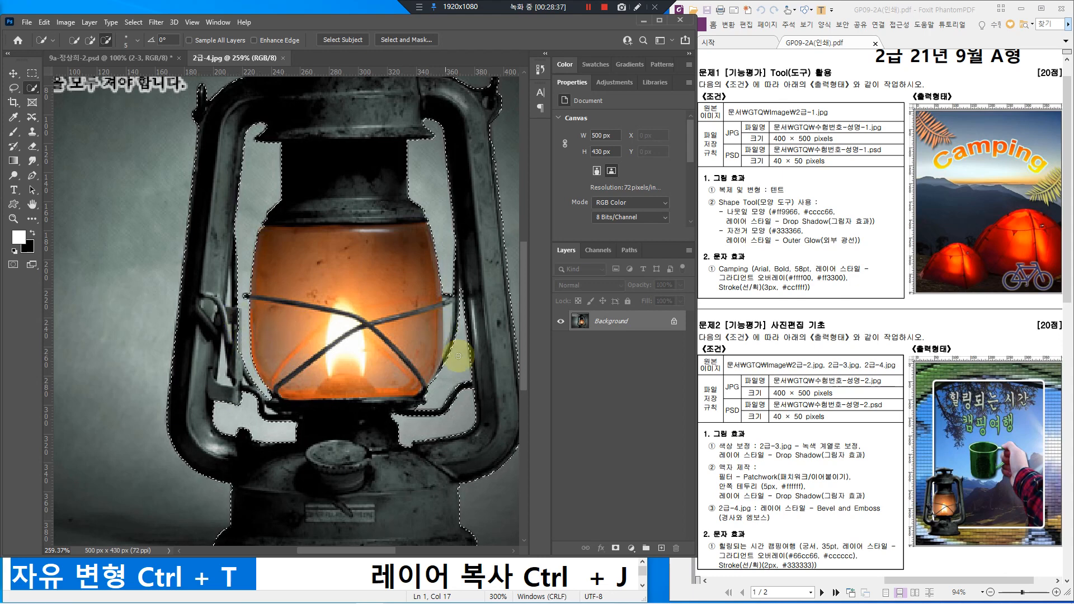
{"action": "left_click_drag", "start_coordinate": [451, 300], "coordinate": [450, 314]}
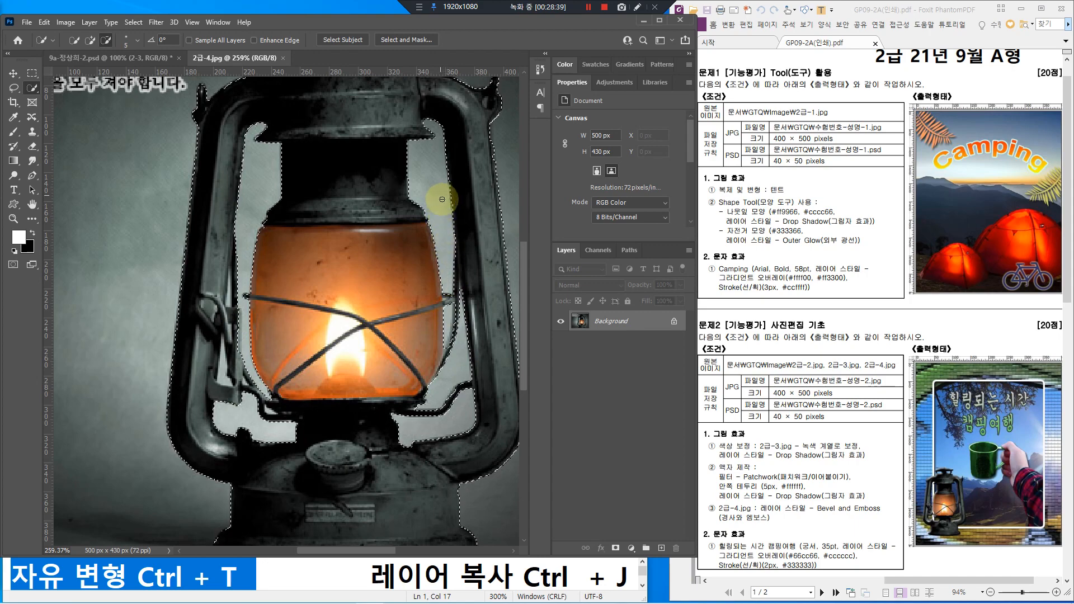
{"action": "scroll", "coordinate": [249, 361], "scroll_direction": "down", "scroll_amount": 5}
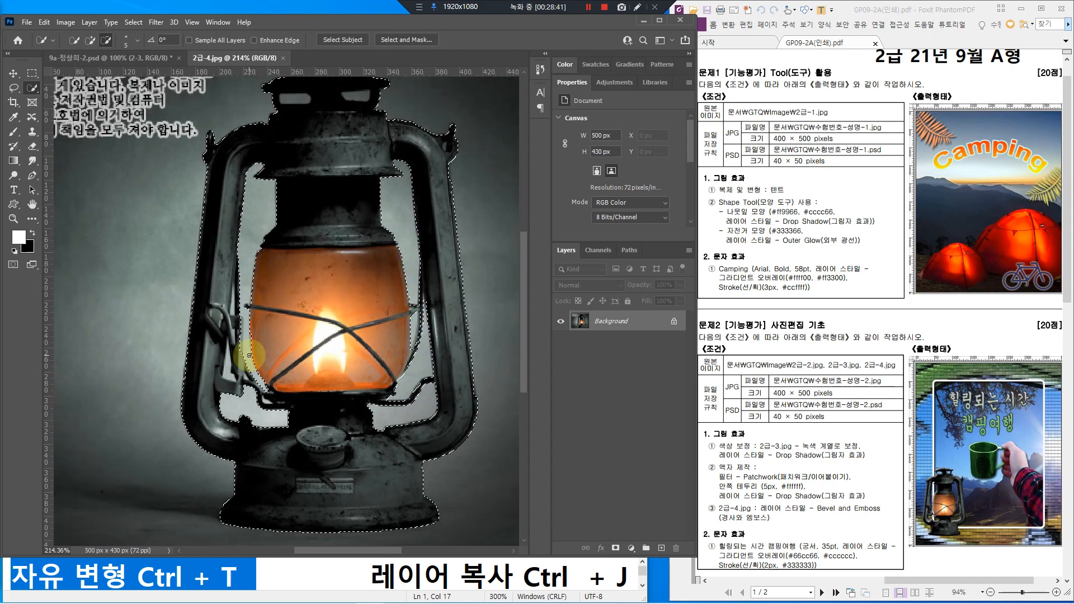
{"action": "left_click", "coordinate": [297, 165]}
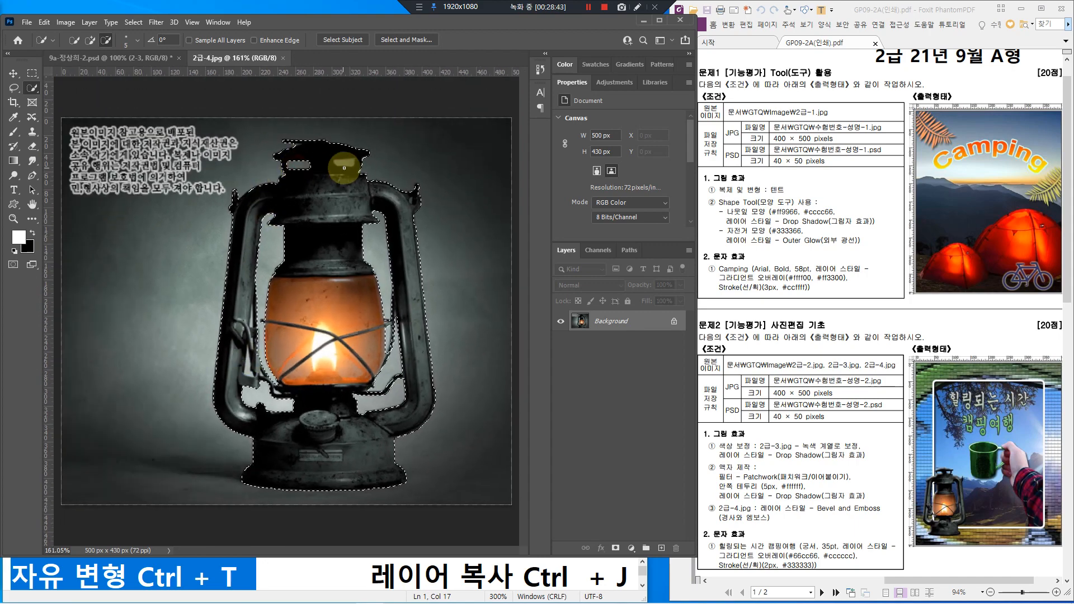
{"action": "left_click", "coordinate": [345, 163]}
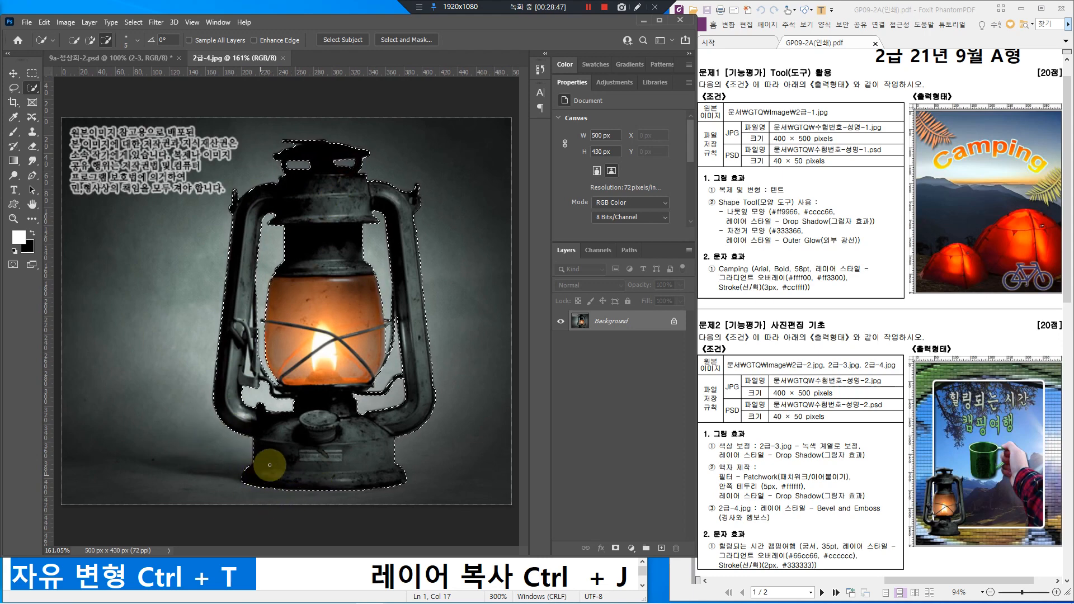
{"action": "left_click", "coordinate": [44, 22]}
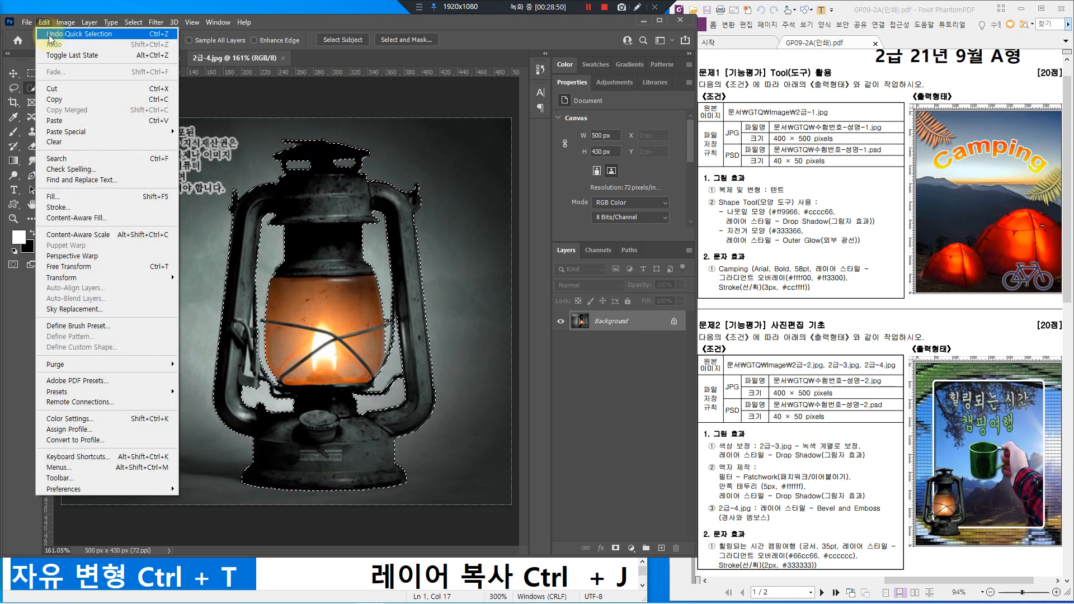
Step: Copy the selected lantern and paste it into the mug composite
{"action": "left_click", "coordinate": [63, 99]}
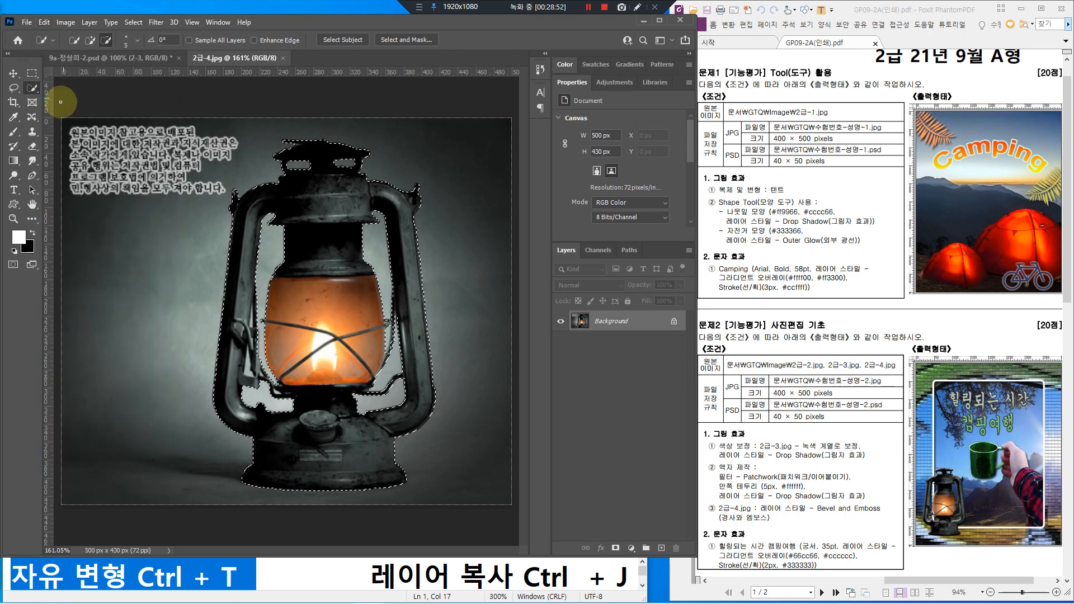
{"action": "left_click", "coordinate": [79, 58]}
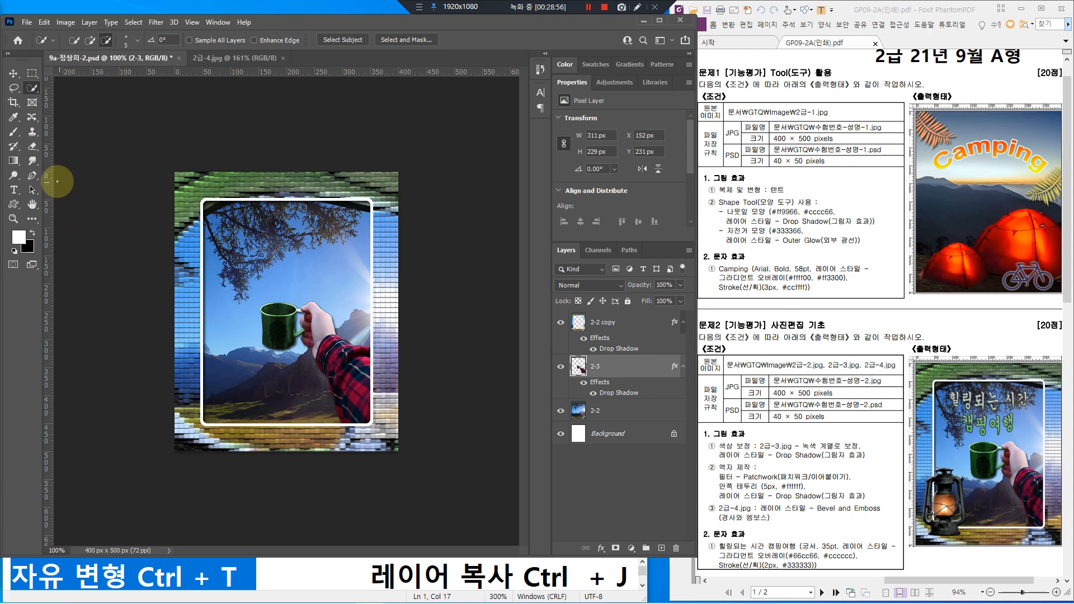
{"action": "left_click", "coordinate": [44, 23]}
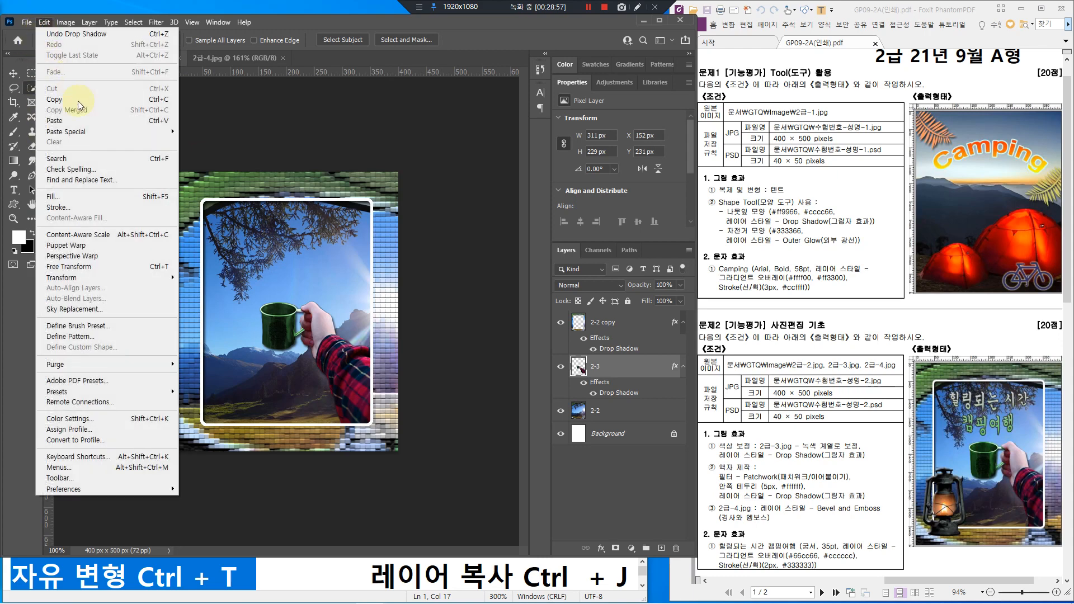
{"action": "left_click", "coordinate": [160, 121]}
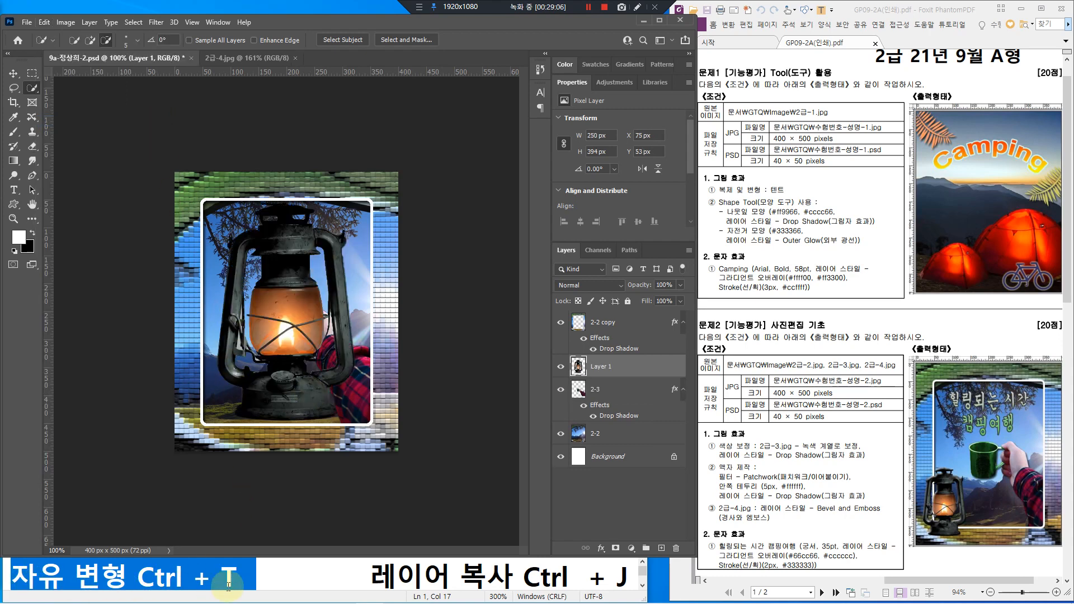
Step: Scale the lantern to about 42% and place it at the lower left of the frame
{"action": "key", "text": "ctrl+t"}
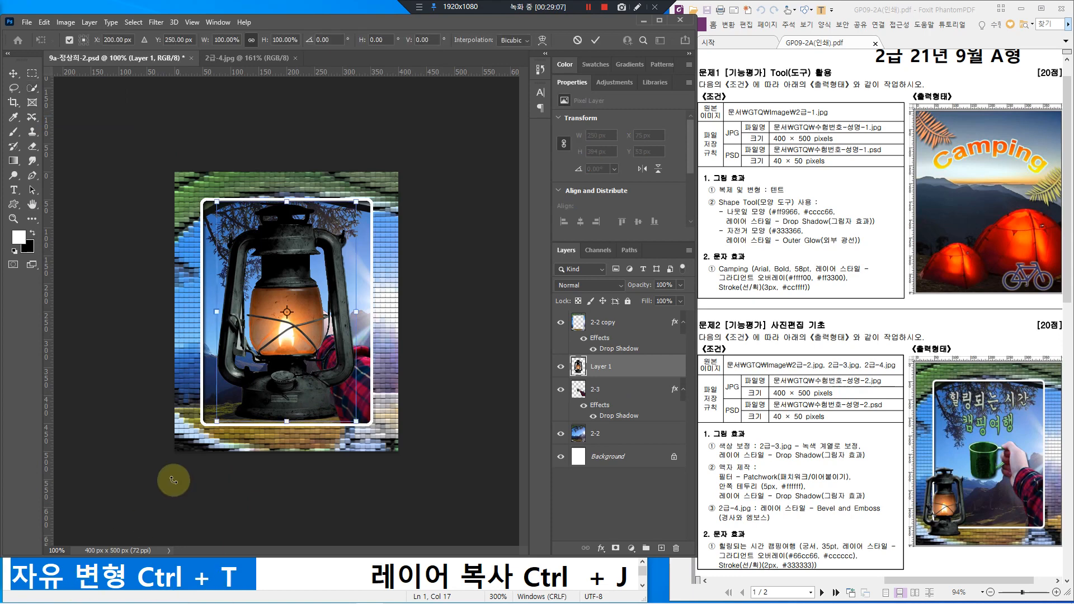
{"action": "left_click_drag", "start_coordinate": [356, 198], "coordinate": [290, 337]}
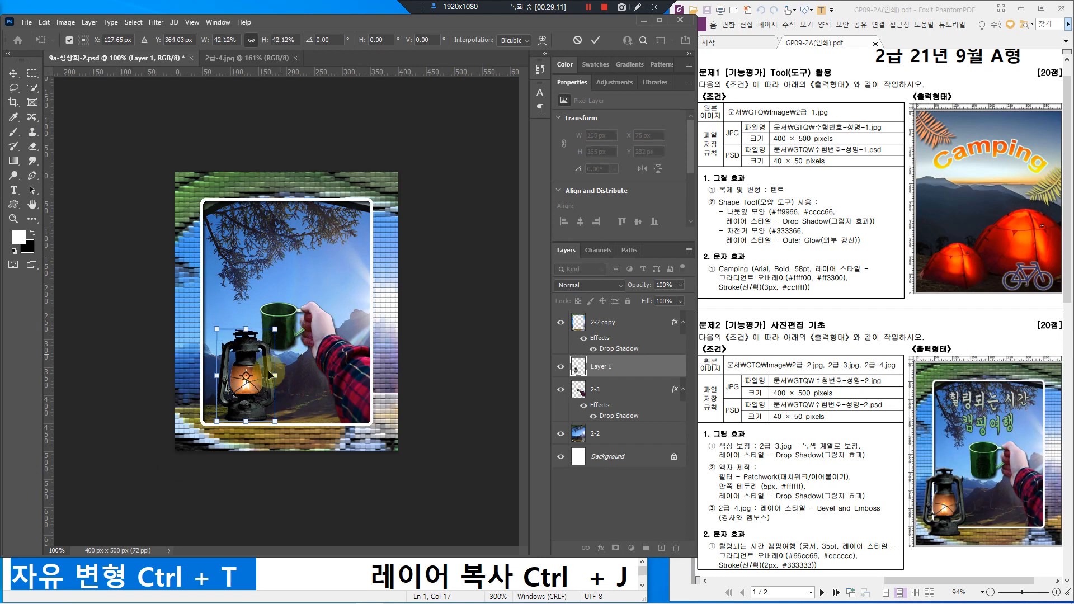
{"action": "left_click_drag", "start_coordinate": [257, 371], "coordinate": [229, 392]}
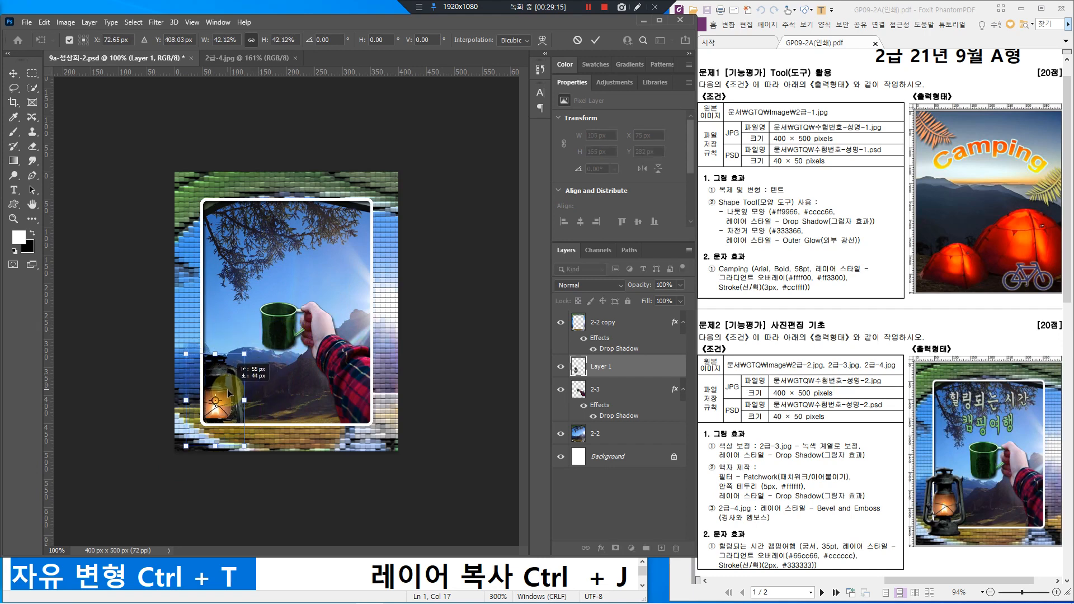
{"action": "mouse_move", "coordinate": [225, 378]}
{"action": "left_mouse_down"}
{"action": "mouse_move", "coordinate": [213, 396]}
{"action": "mouse_move", "coordinate": [233, 353]}
{"action": "mouse_move", "coordinate": [231, 368]}
{"action": "left_mouse_up"}
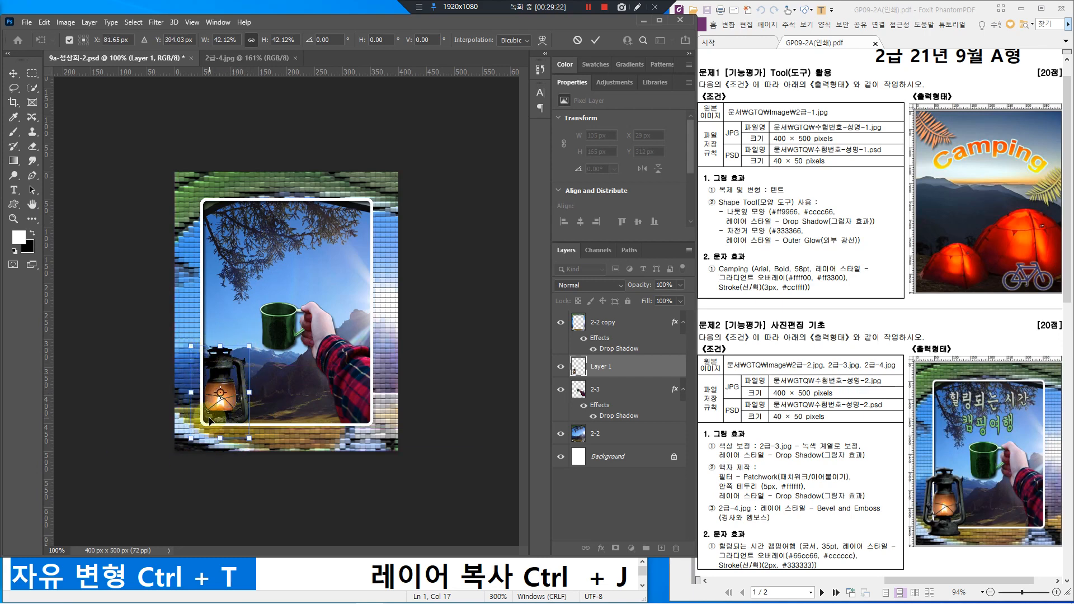
{"action": "key", "text": "Return"}
{"action": "key", "text": "w"}
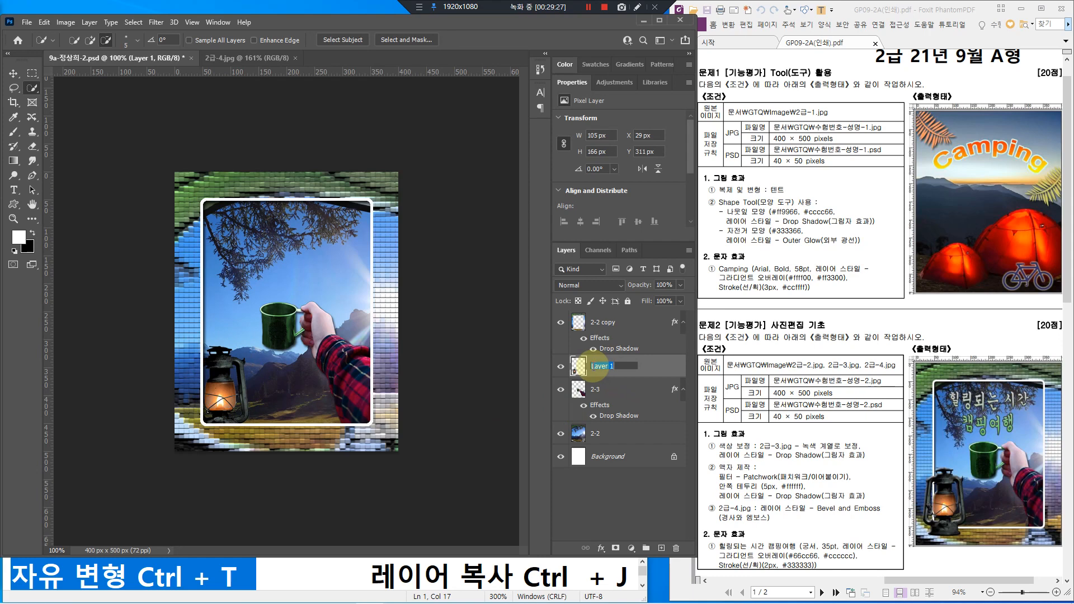
Step: Rename the lantern layer 2-4 and move it above the 2-2 copy layer
{"action": "type", "text": "2-4"}
{"action": "key", "text": "Return"}
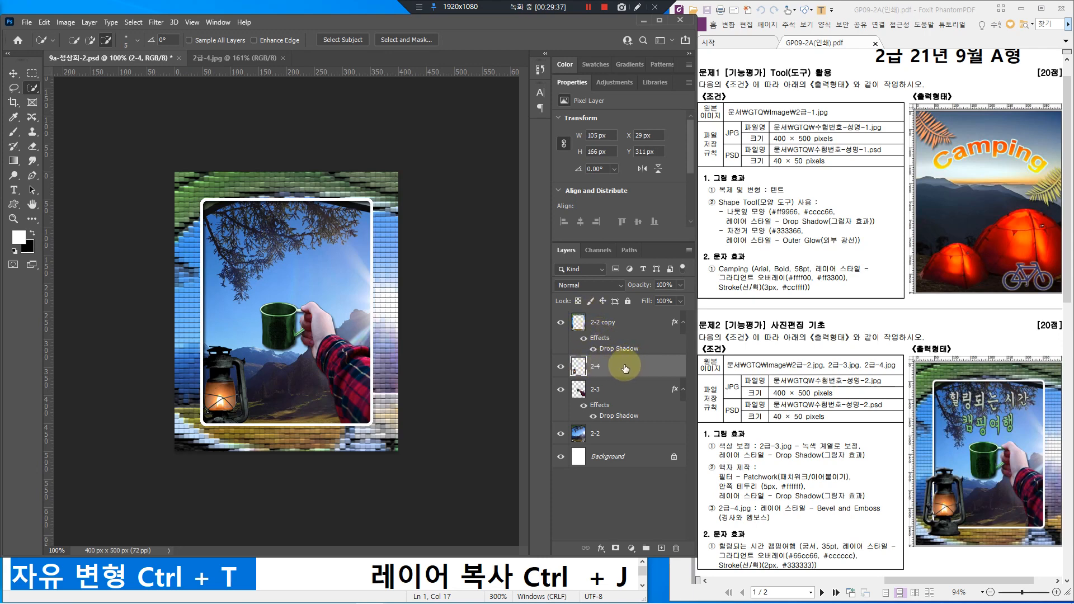
{"action": "left_click_drag", "start_coordinate": [625, 368], "coordinate": [620, 315]}
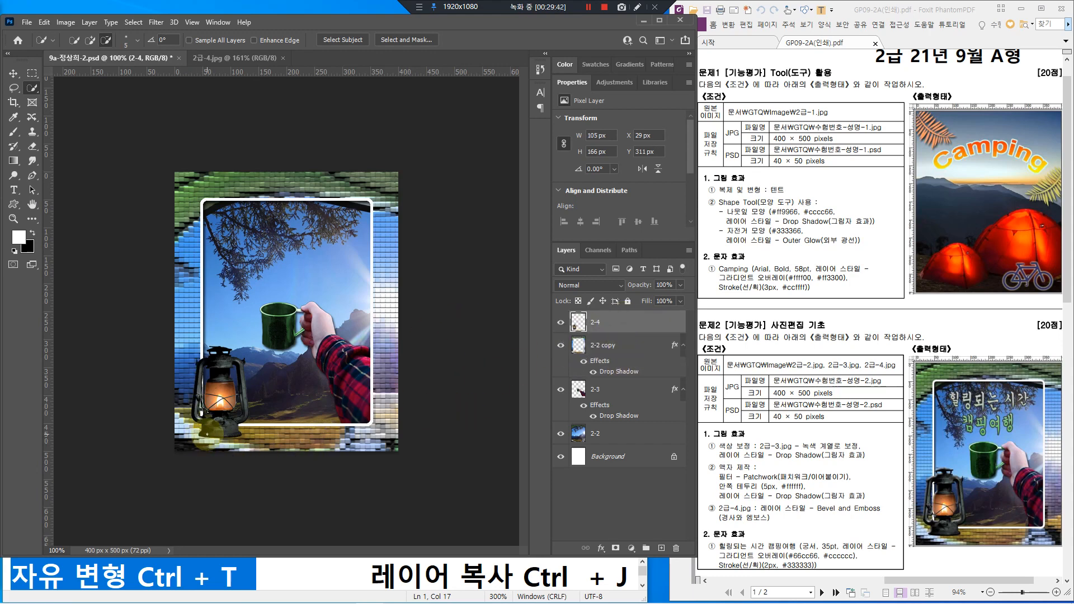
Step: Nudge the lantern 13 px left and mark the Bevel and Emboss requirement on the task sheet
{"action": "key", "text": "ctrl+t"}
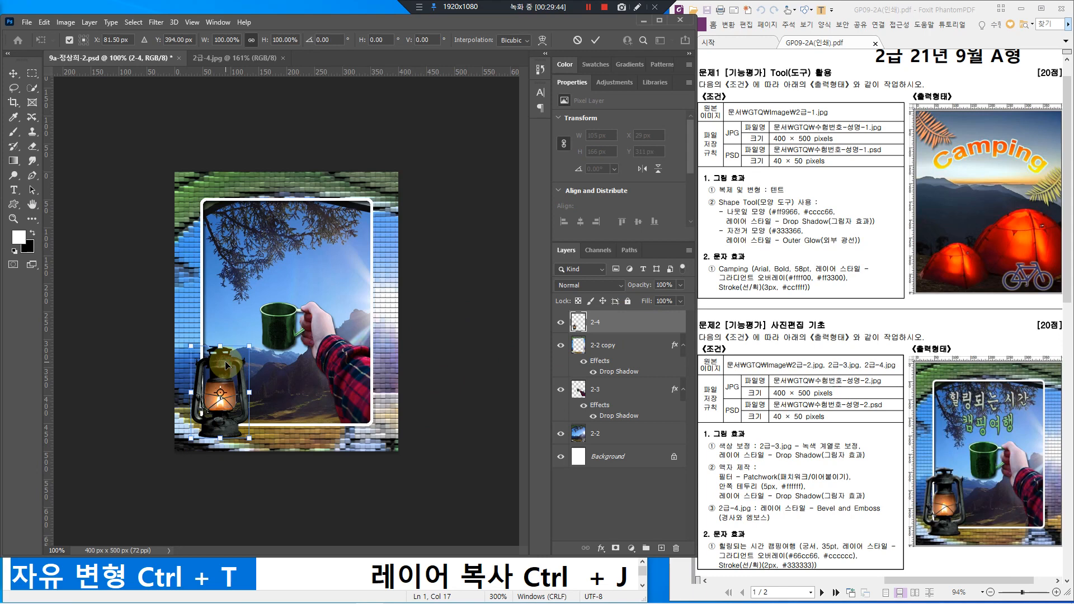
{"action": "key", "text": "Left"}
{"action": "key", "text": "Left"}
{"action": "key", "text": "Left"}
{"action": "key", "text": "Left"}
{"action": "key", "text": "Left"}
{"action": "key", "text": "Left"}
{"action": "key", "text": "Left"}
{"action": "key", "text": "Left"}
{"action": "key", "text": "Left"}
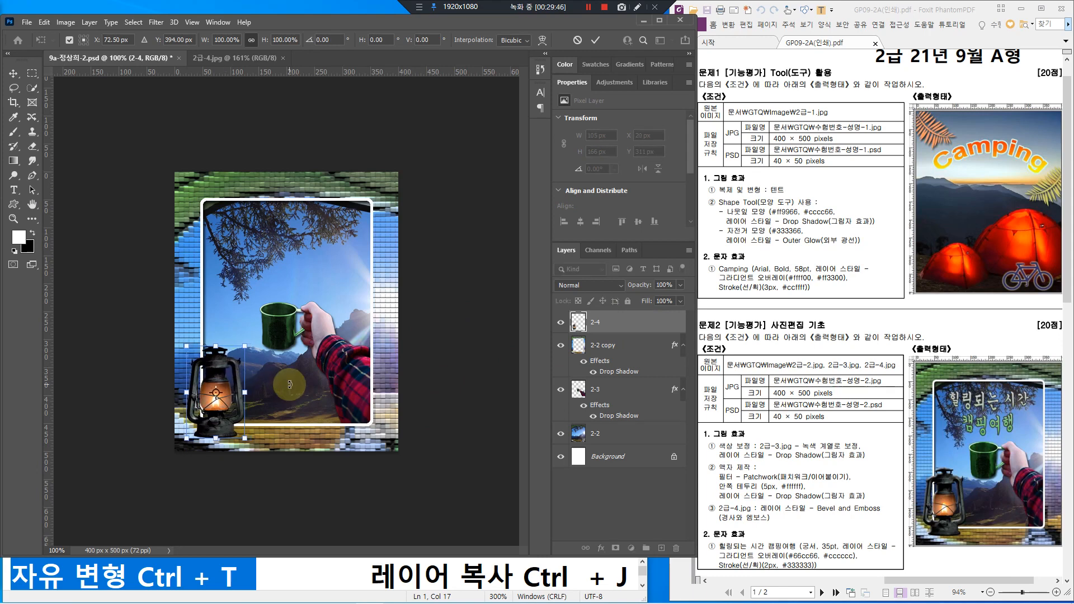
{"action": "key", "text": "Left"}
{"action": "key", "text": "Left"}
{"action": "key", "text": "Left"}
{"action": "key", "text": "Left"}
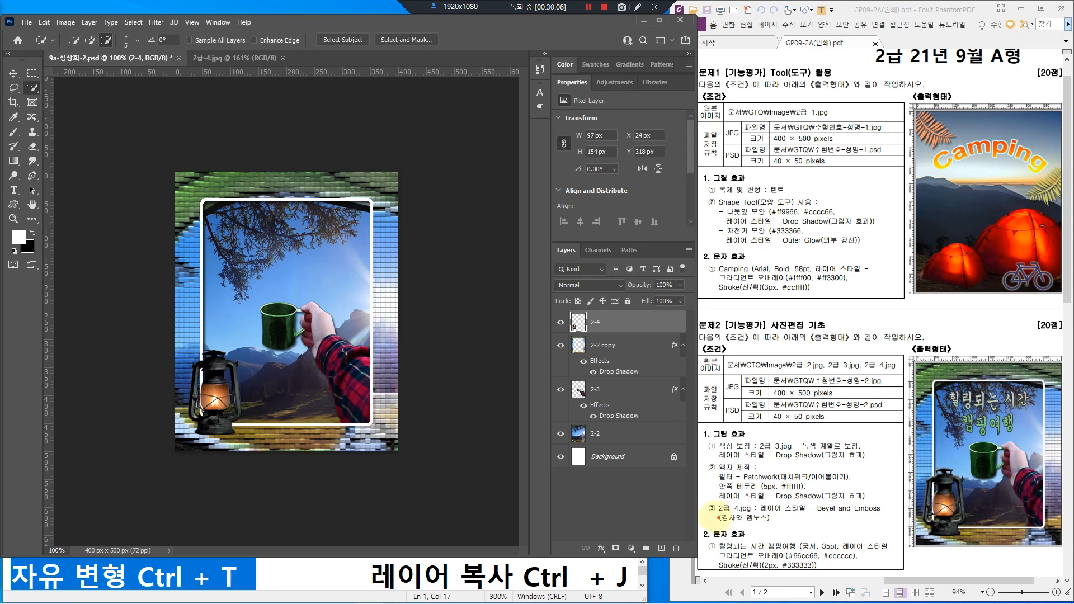
{"action": "left_click_drag", "start_coordinate": [716, 512], "coordinate": [769, 528]}
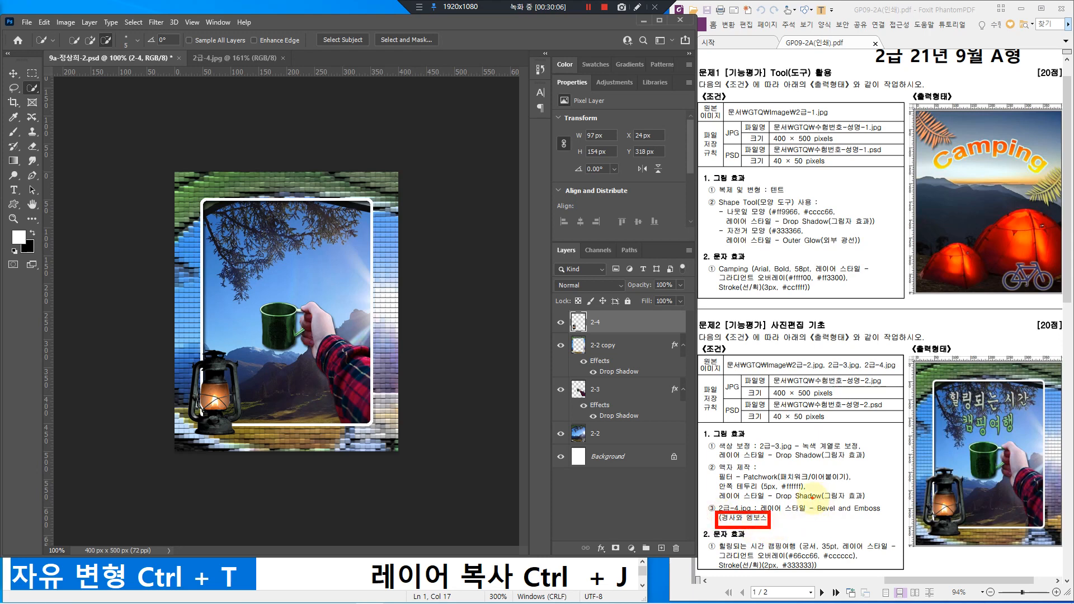
{"action": "left_click_drag", "start_coordinate": [811, 497], "coordinate": [891, 519]}
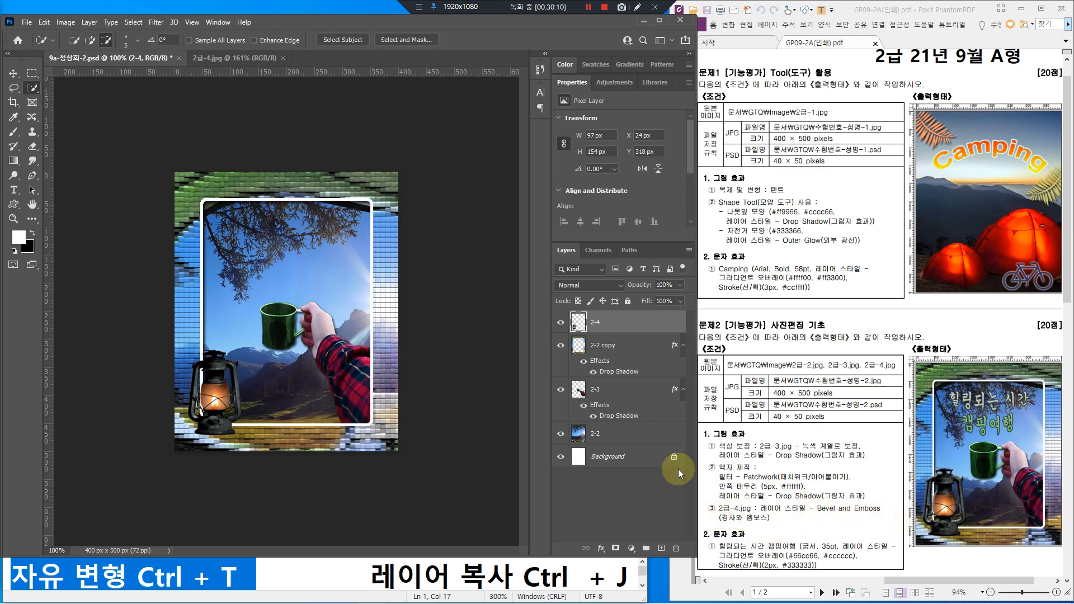
Step: Apply an Inner Bevel & Emboss effect to the lantern layer 2-4
{"action": "double_click", "coordinate": [632, 325]}
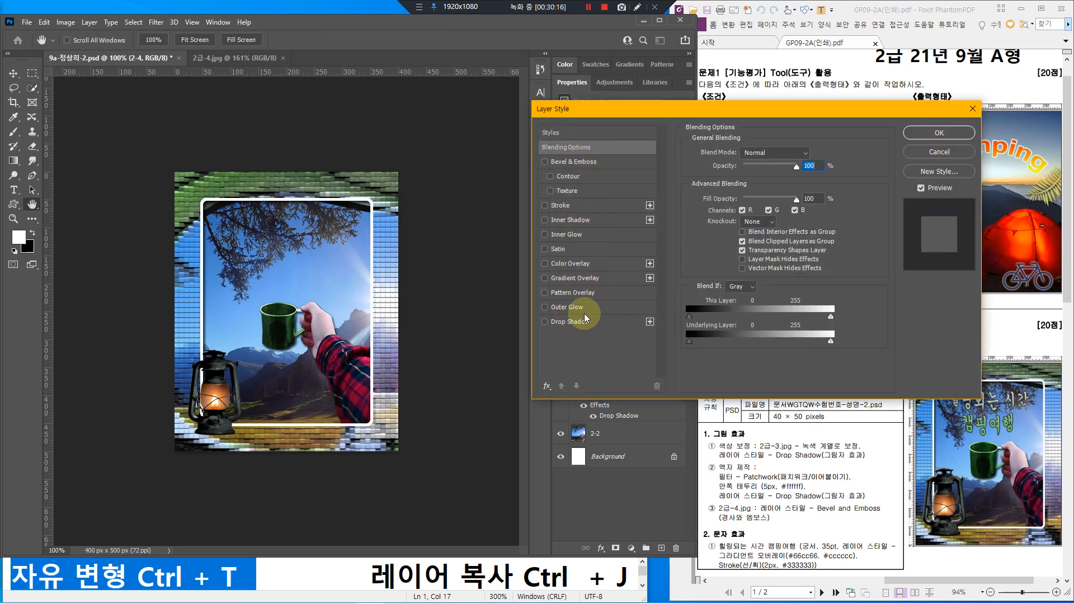
{"action": "left_click", "coordinate": [583, 162]}
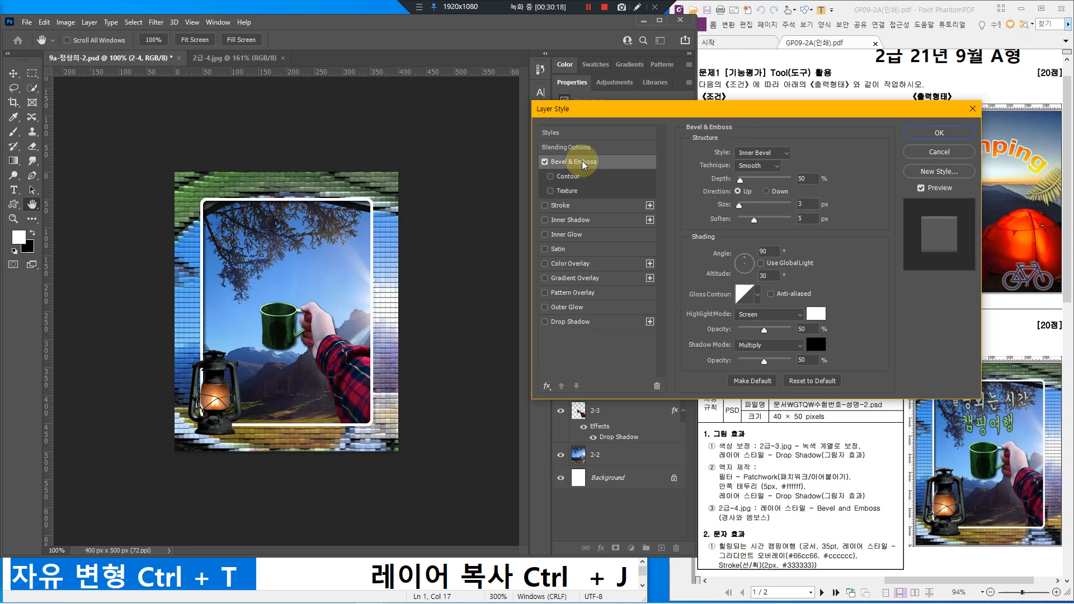
{"action": "left_click_drag", "start_coordinate": [615, 106], "coordinate": [476, 88]}
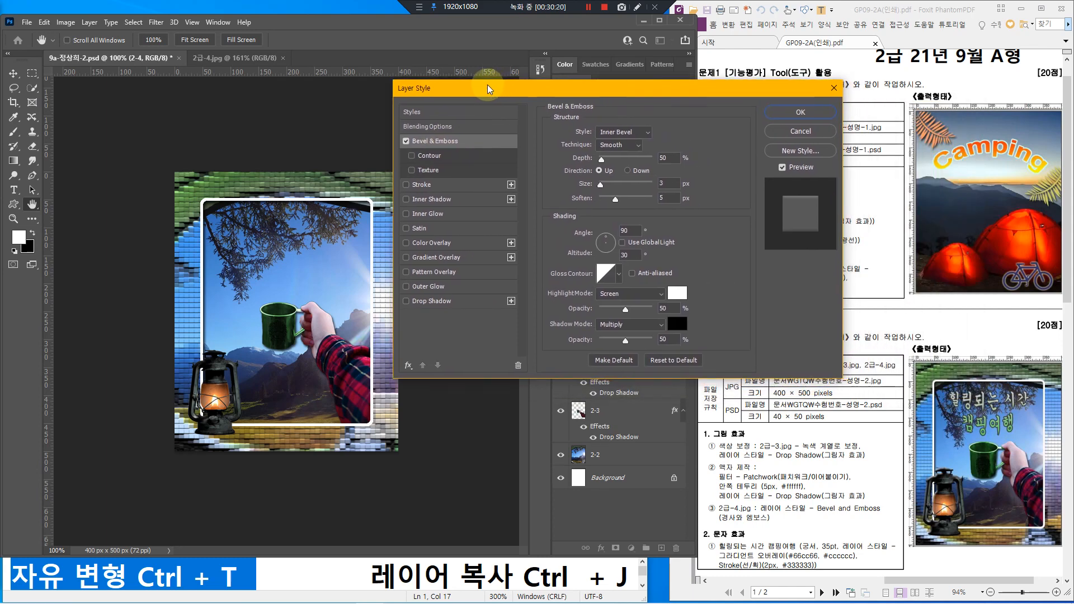
{"action": "left_click", "coordinate": [407, 141]}
{"action": "left_click", "coordinate": [406, 141]}
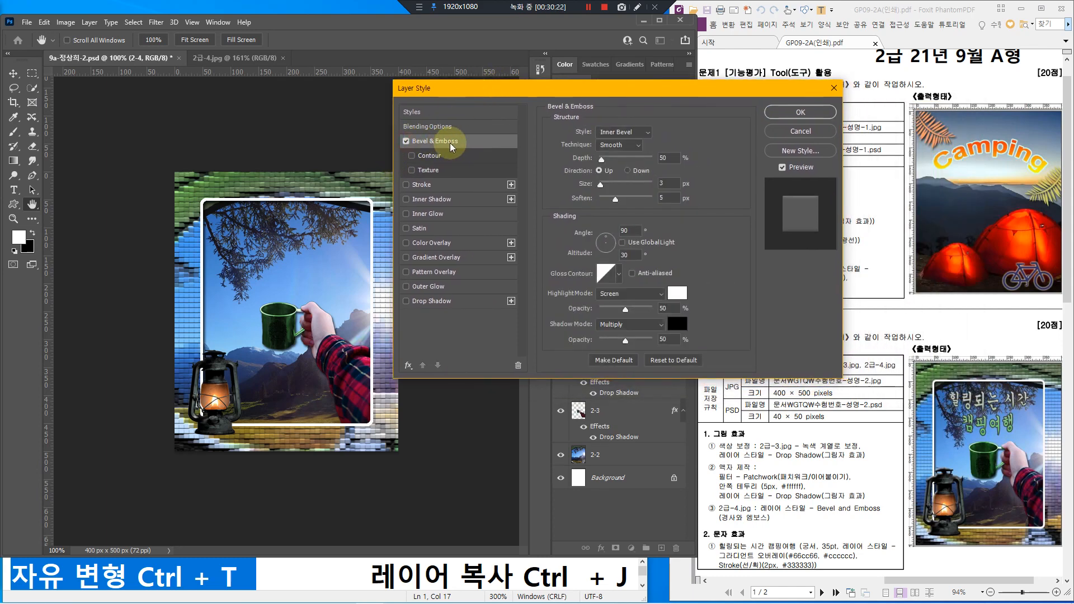
{"action": "left_click", "coordinate": [800, 112]}
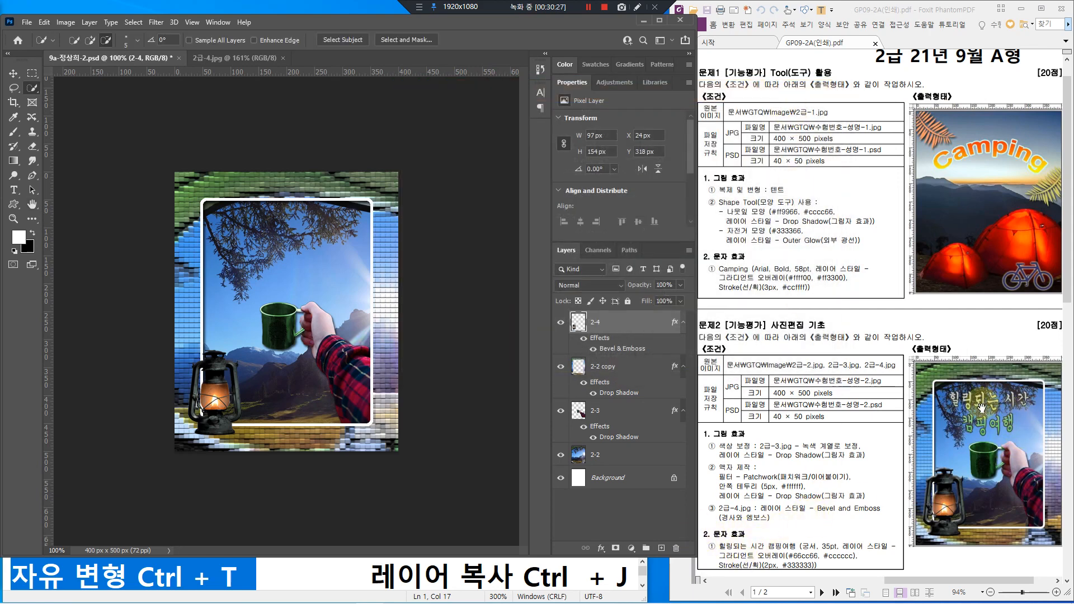
{"action": "mouse_move", "coordinate": [935, 381]}
{"action": "left_mouse_down"}
{"action": "mouse_move", "coordinate": [1006, 438]}
{"action": "mouse_move", "coordinate": [1041, 439]}
{"action": "left_mouse_up"}
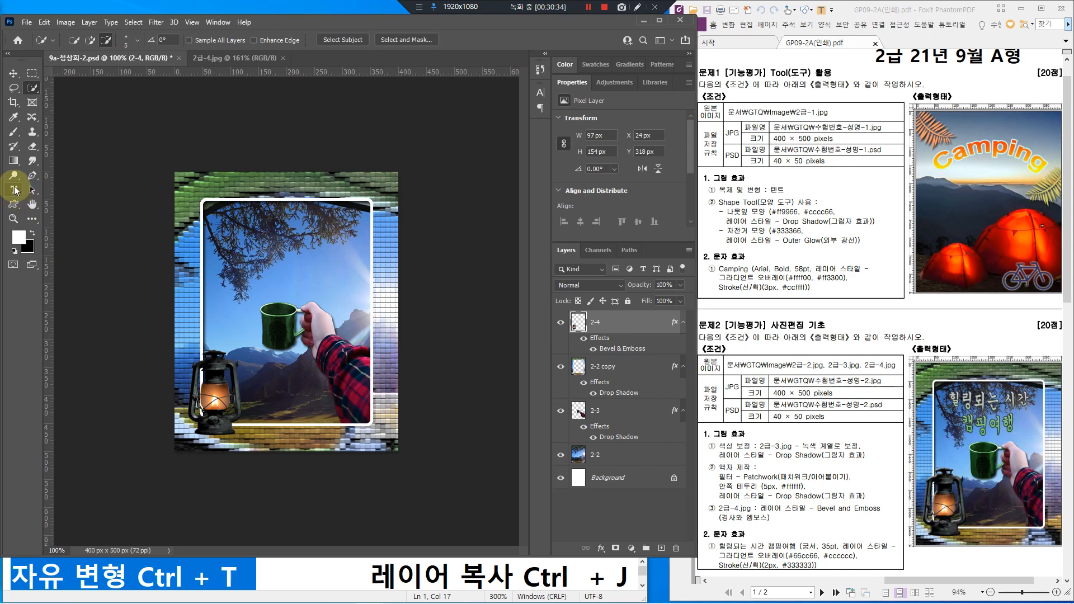
Step: Type the two-line title 힐링되는 시간 / 캠핑여 near the image top and commit it
{"action": "left_click", "coordinate": [15, 189]}
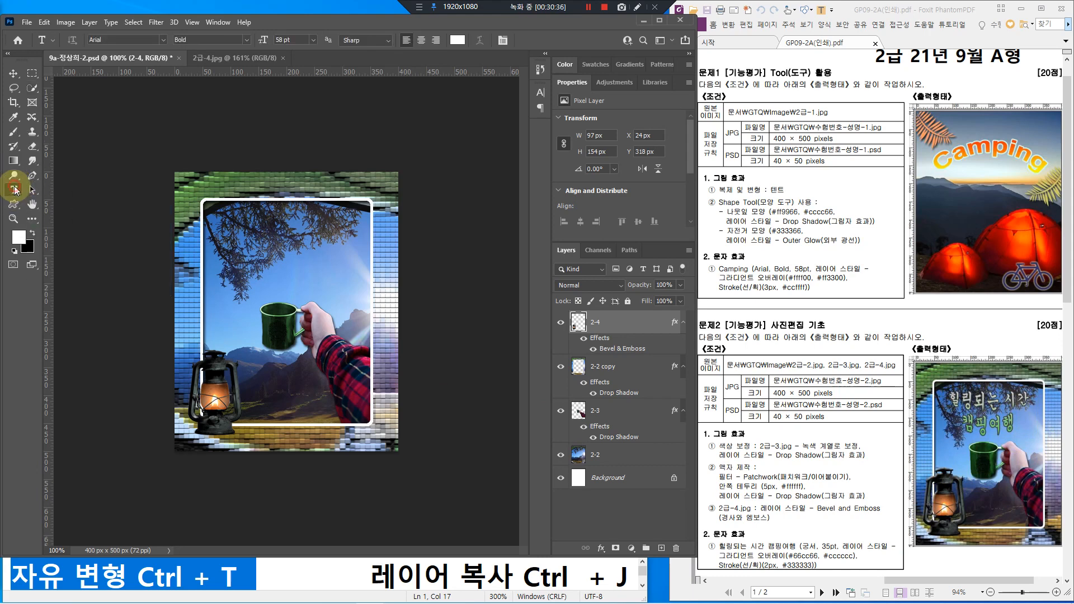
{"action": "left_click", "coordinate": [218, 228]}
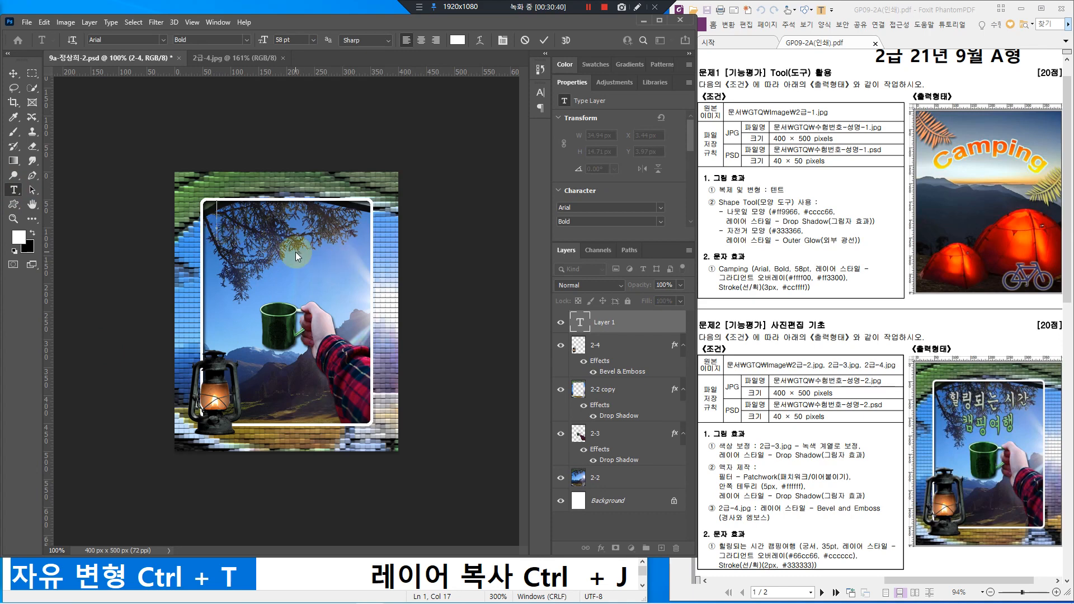
{"action": "type", "text": "힝링"}
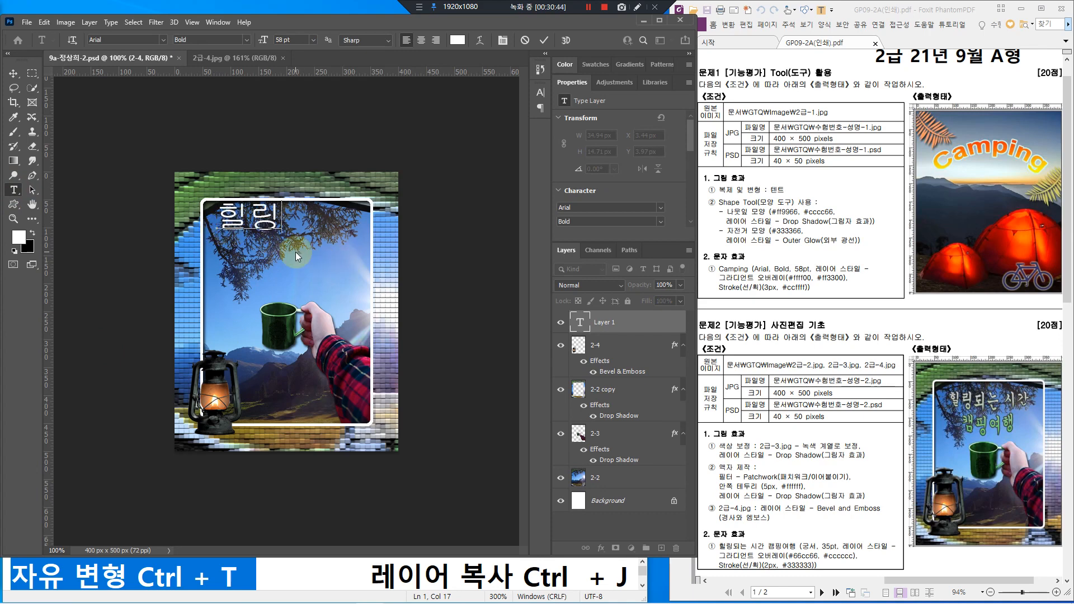
{"action": "type", "text": "되는 삭"}
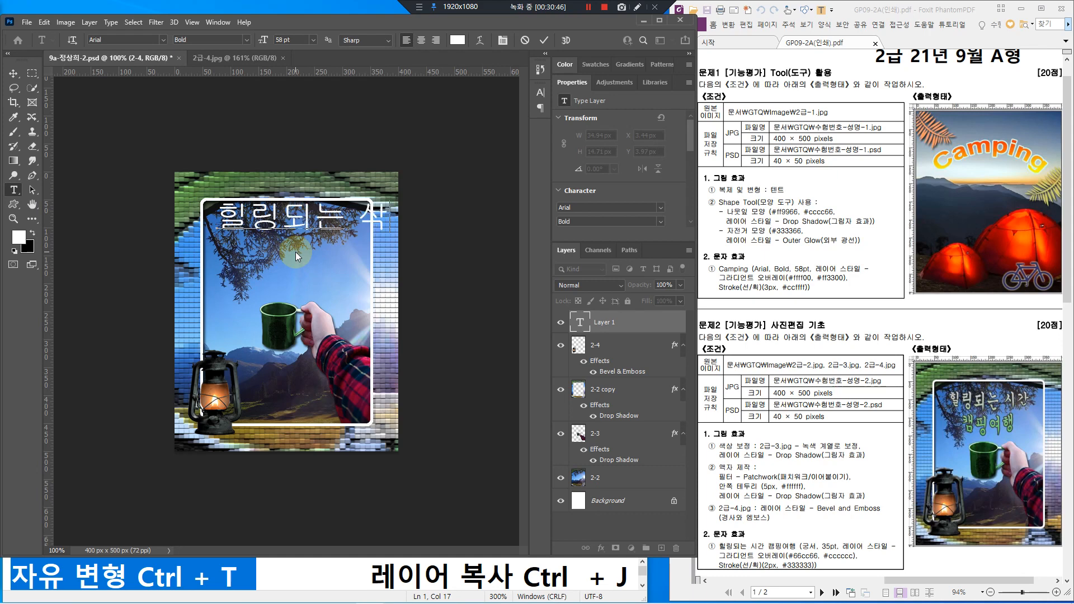
{"action": "key", "text": "BackSpace"}
{"action": "key", "text": "BackSpace"}
{"action": "type", "text": "시가"}
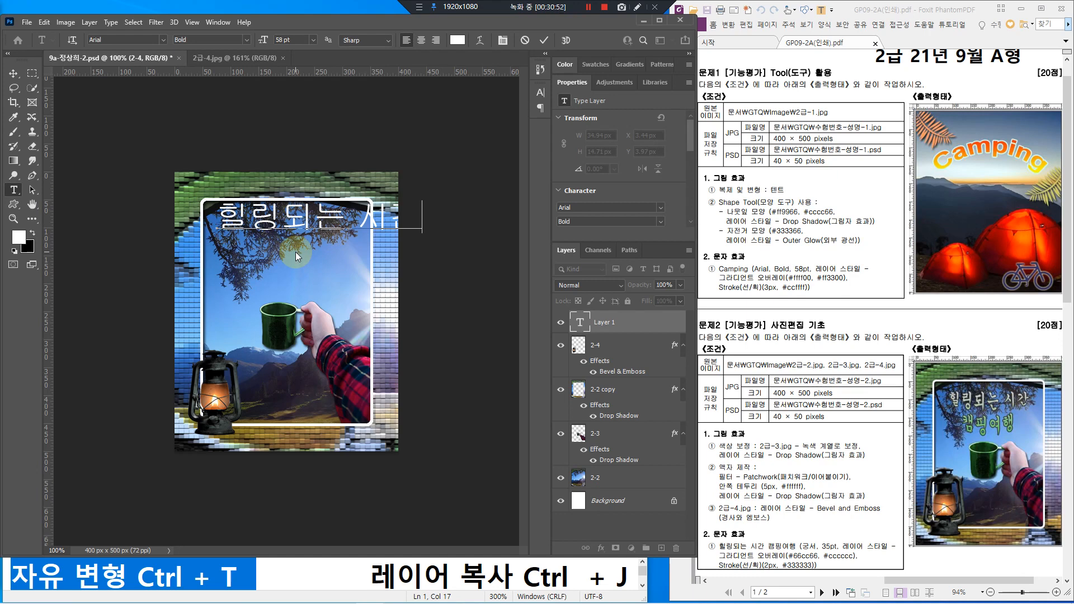
{"action": "key", "text": "Return"}
{"action": "type", "text": "캠핑"}
{"action": "key", "text": "BackSpace"}
{"action": "key", "text": "BackSpace"}
{"action": "key", "text": "BackSpace"}
{"action": "key", "text": "BackSpace"}
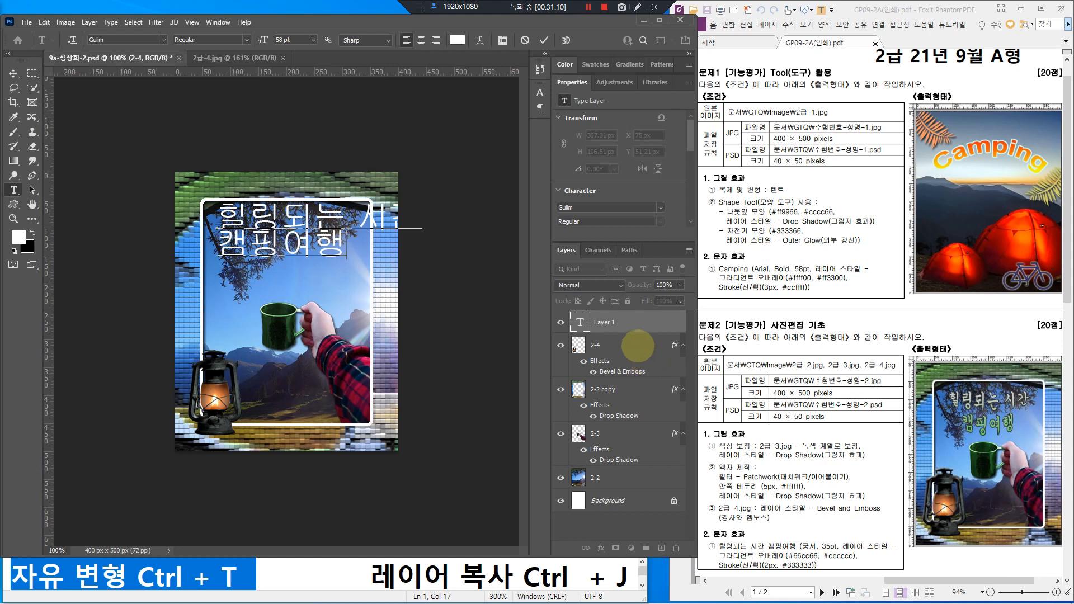
{"action": "mouse_move", "coordinate": [627, 315]}
{"action": "left_mouse_down"}
{"action": "mouse_move", "coordinate": [665, 330]}
{"action": "mouse_move", "coordinate": [645, 319]}
{"action": "mouse_move", "coordinate": [657, 298]}
{"action": "left_mouse_up"}
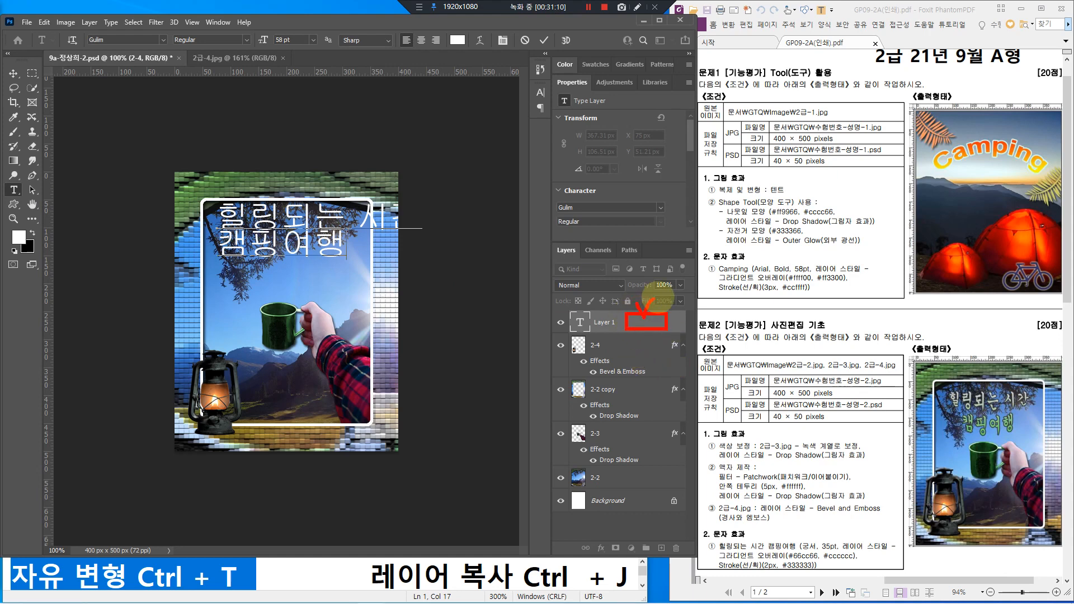
{"action": "left_click", "coordinate": [640, 323]}
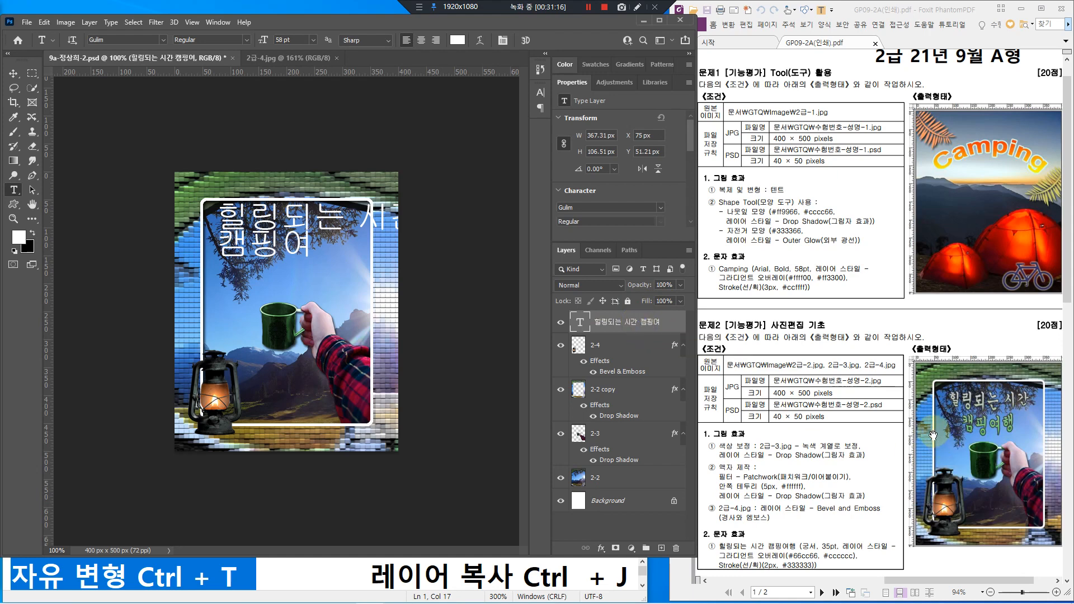
Step: Centre-align the title lines and move the title to the top centre of the frame
{"action": "left_click_drag", "start_coordinate": [948, 385], "coordinate": [948, 437]}
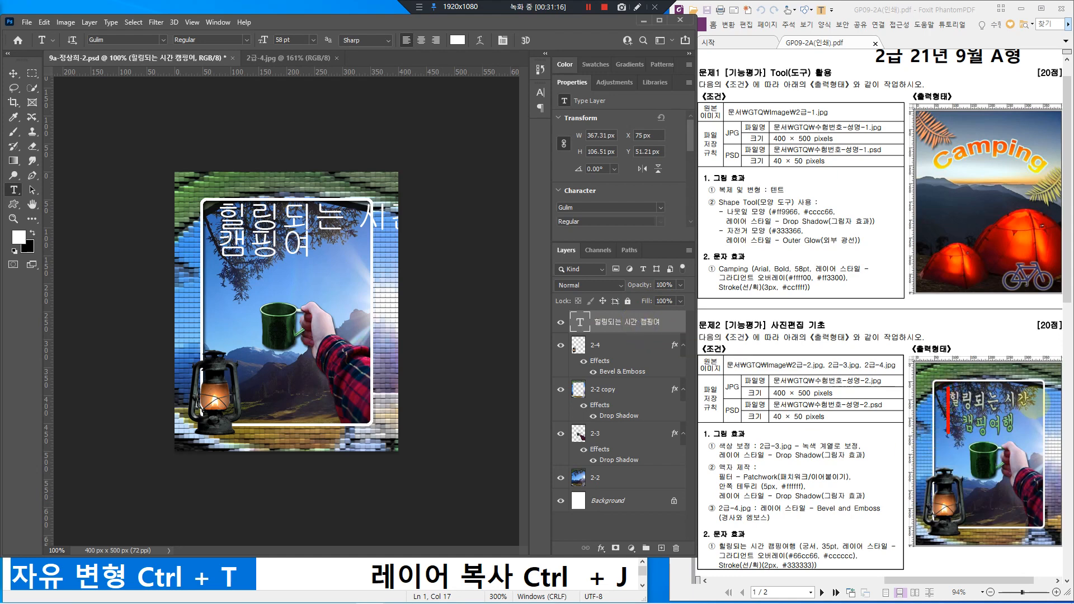
{"action": "left_click_drag", "start_coordinate": [1028, 387], "coordinate": [1028, 430]}
{"action": "left_click_drag", "start_coordinate": [949, 436], "coordinate": [1022, 437]}
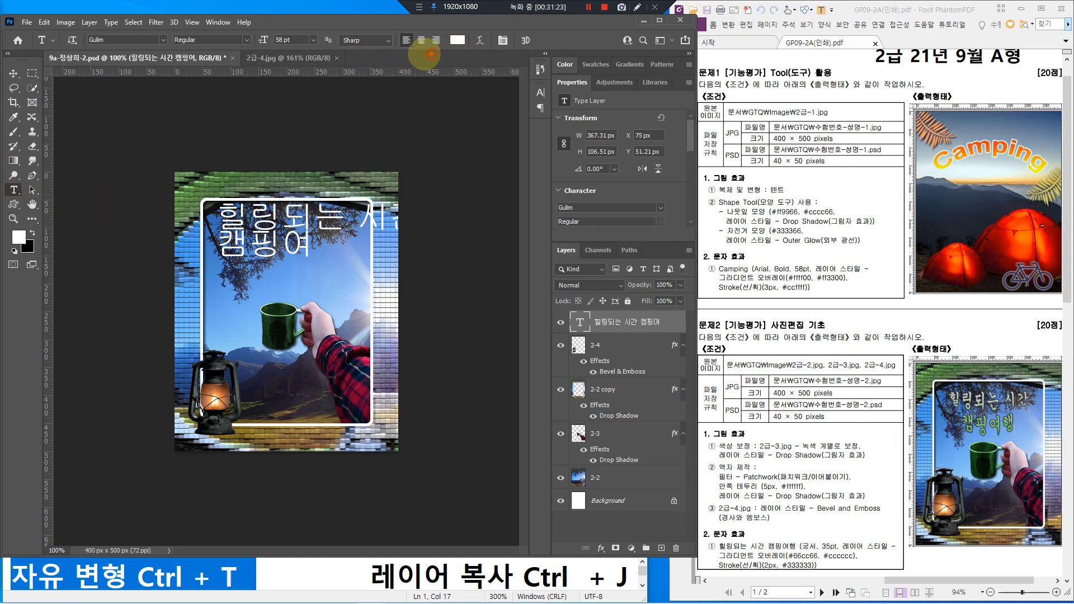
{"action": "mouse_move", "coordinate": [428, 32]}
{"action": "left_mouse_down"}
{"action": "mouse_move", "coordinate": [414, 40]}
{"action": "mouse_move", "coordinate": [426, 51]}
{"action": "left_mouse_up"}
{"action": "left_click", "coordinate": [421, 43]}
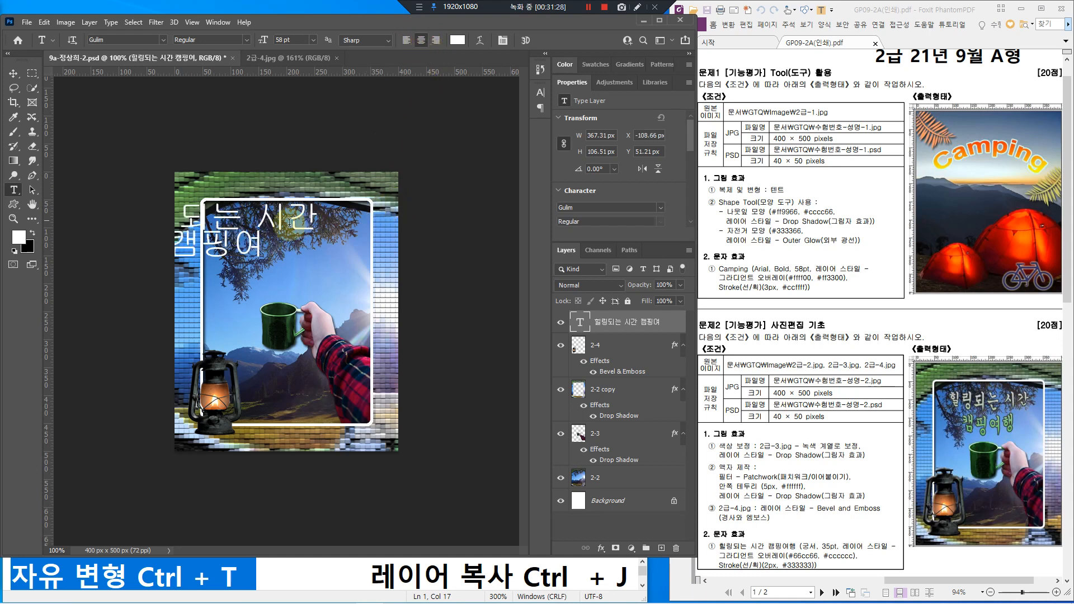
{"action": "left_click", "coordinate": [12, 73]}
{"action": "left_click_drag", "start_coordinate": [223, 223], "coordinate": [298, 257]}
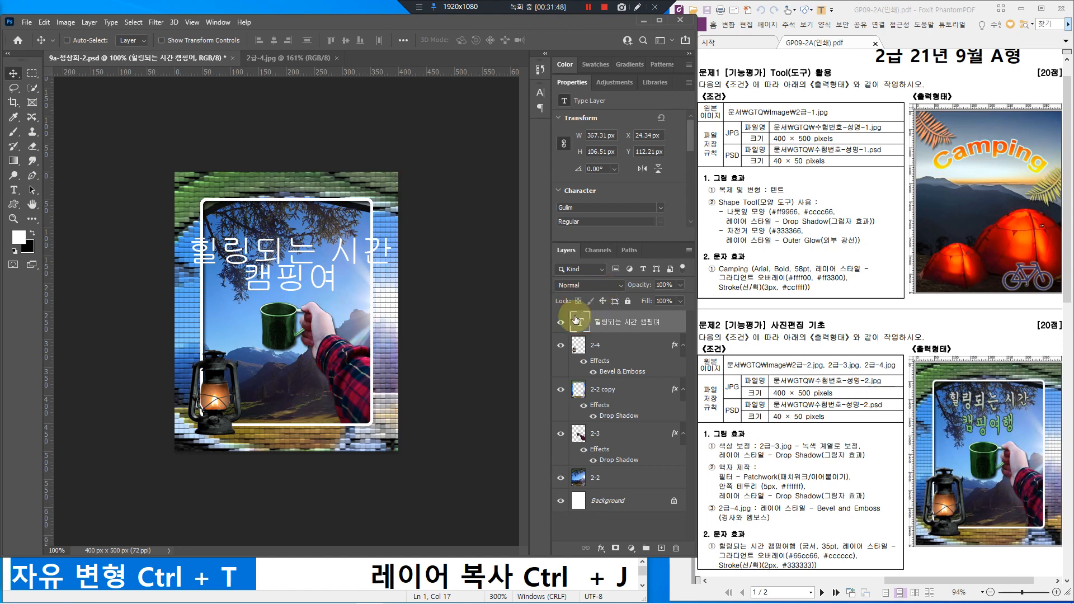
Step: Add 행 to the second line so it reads 캠핑여행, and commit the text
{"action": "double_click", "coordinate": [577, 321]}
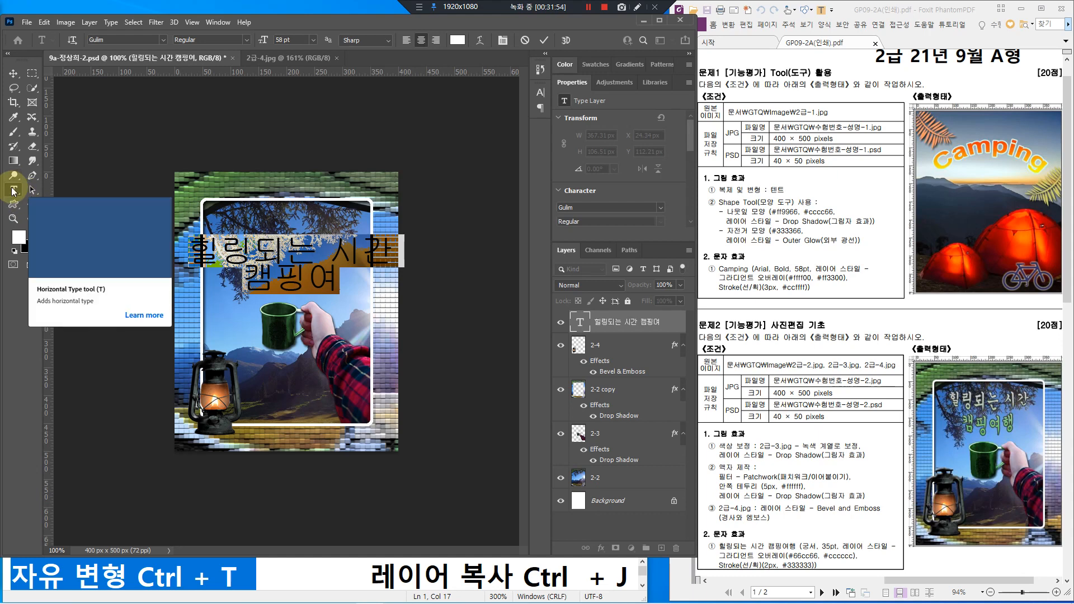
{"action": "left_click", "coordinate": [336, 279]}
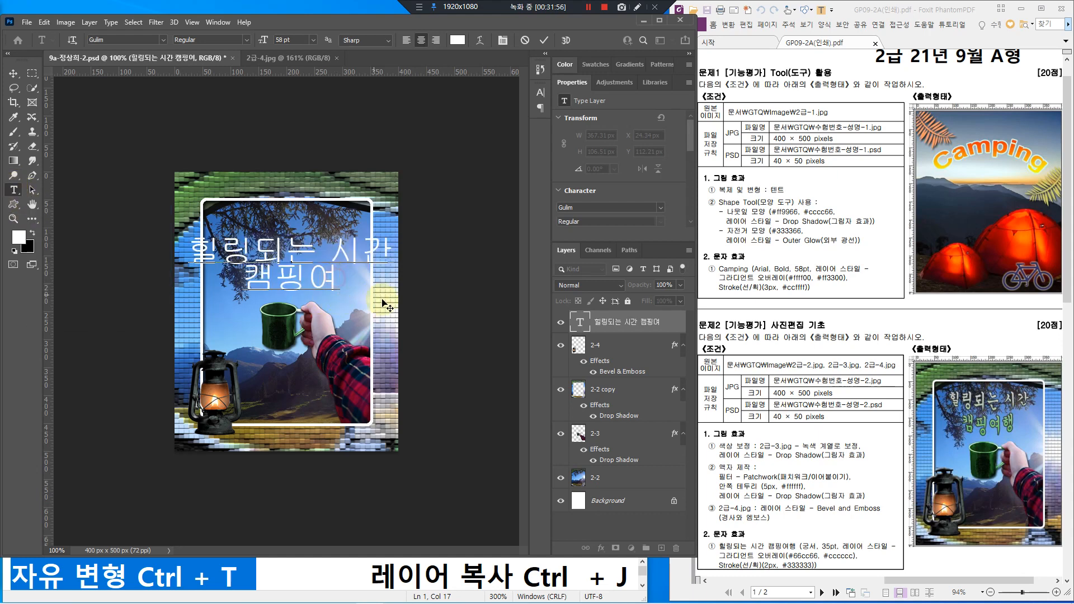
{"action": "type", "text": "행"}
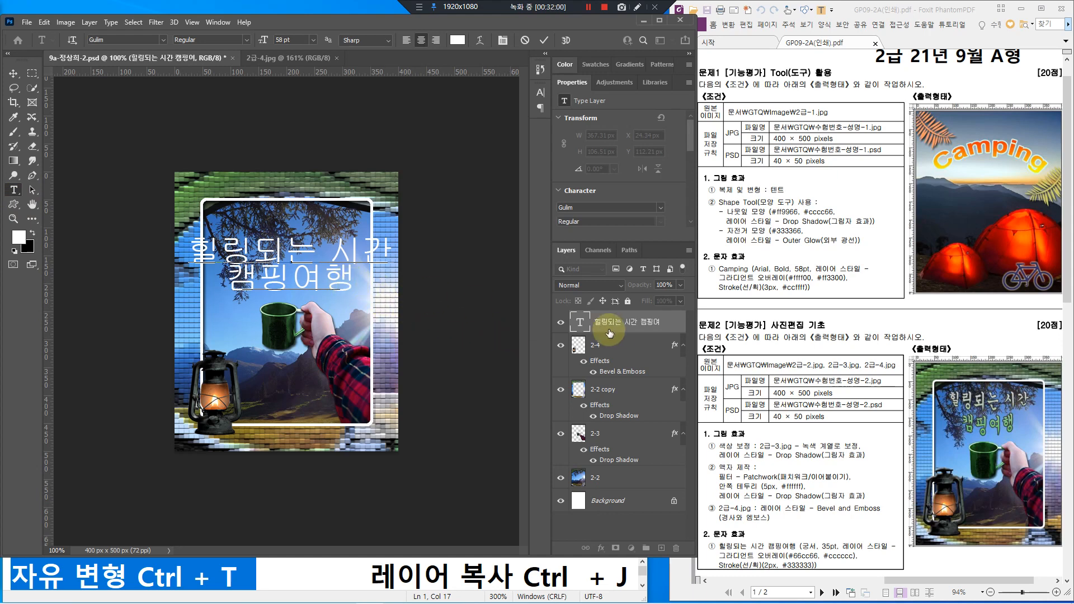
{"action": "key", "text": "ctrl+Return"}
{"action": "key", "text": "v"}
{"action": "left_click", "coordinate": [624, 349]}
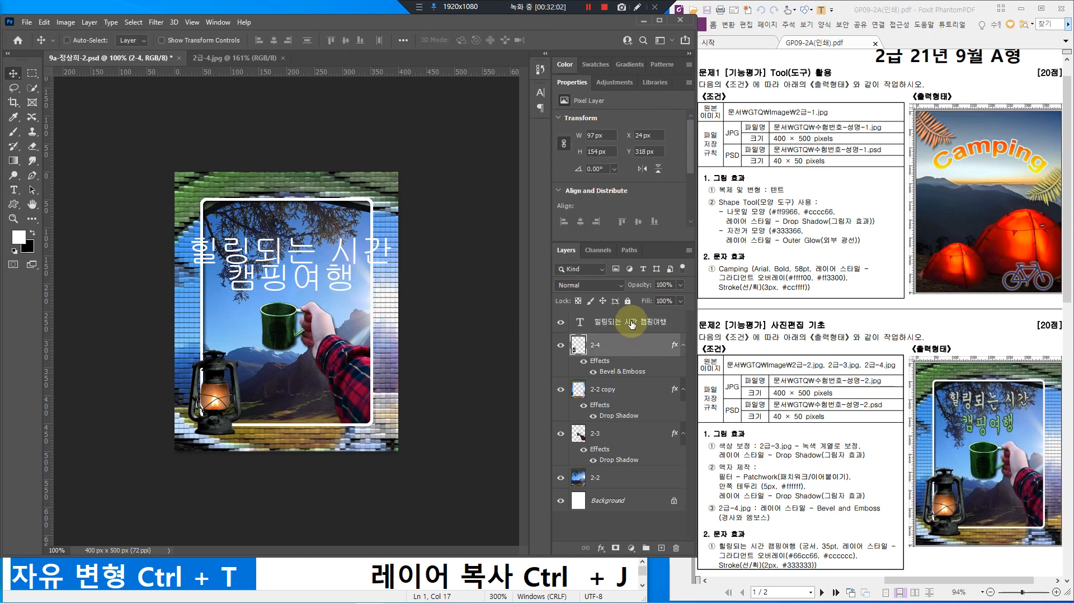
Step: Set the title layer's font to Gungsuh at 35 pt
{"action": "left_click", "coordinate": [631, 325]}
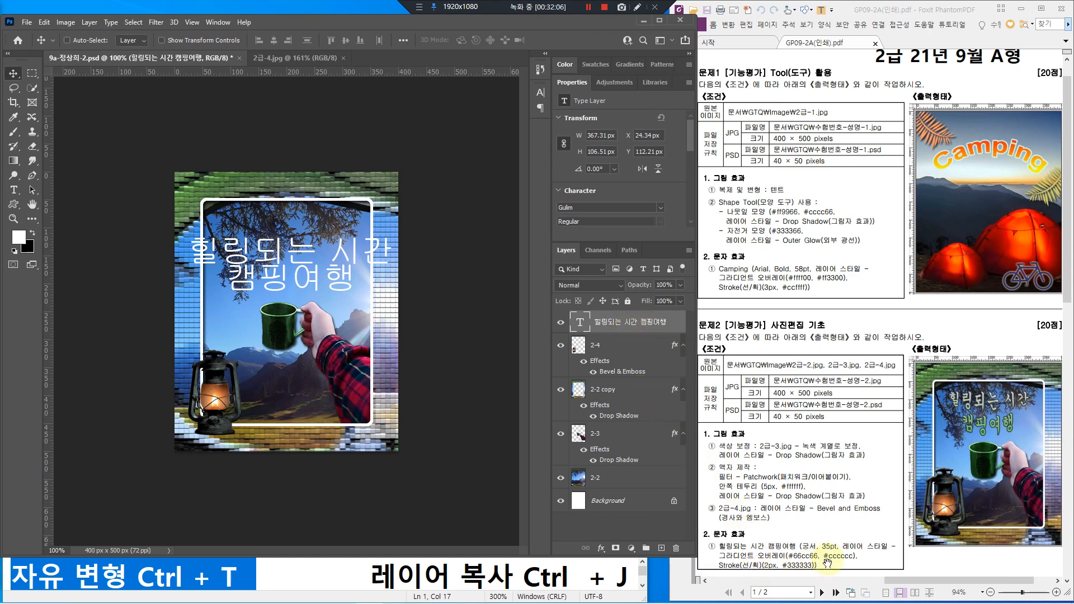
{"action": "left_click", "coordinate": [14, 191]}
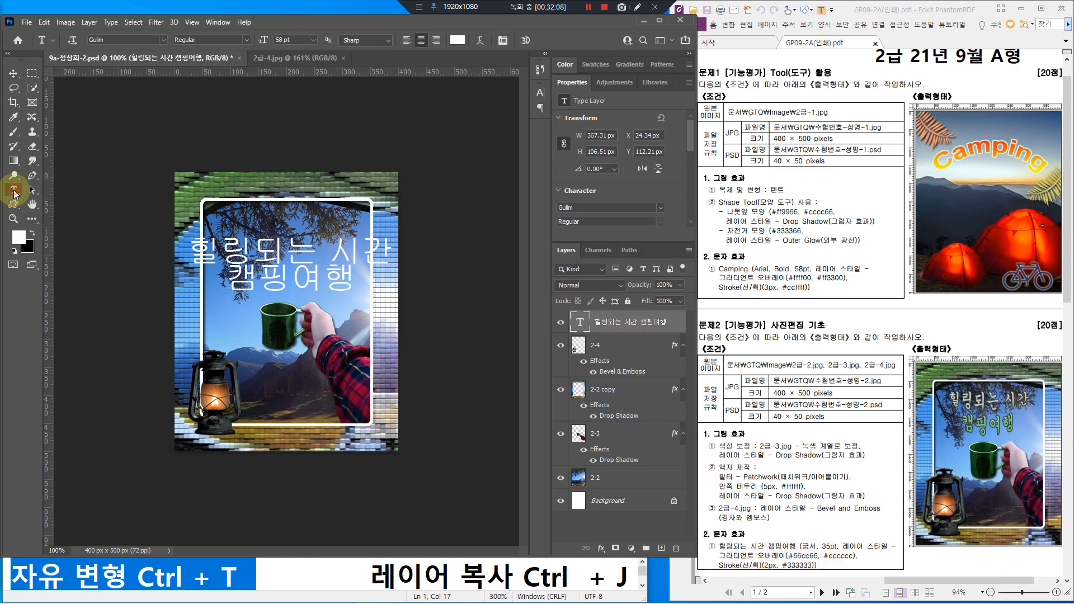
{"action": "left_click", "coordinate": [162, 40]}
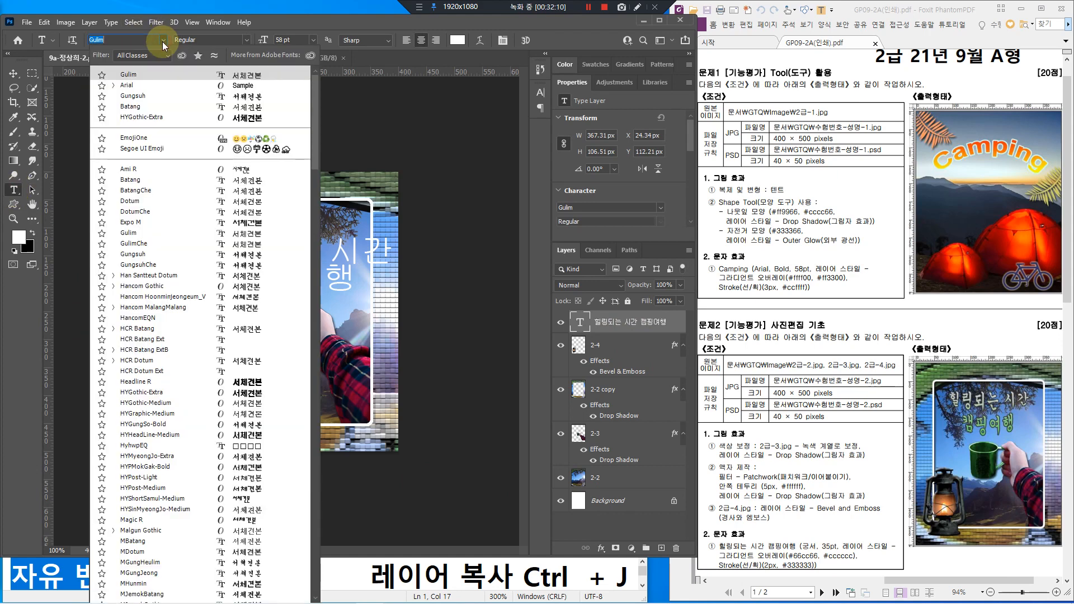
{"action": "left_click", "coordinate": [150, 254]}
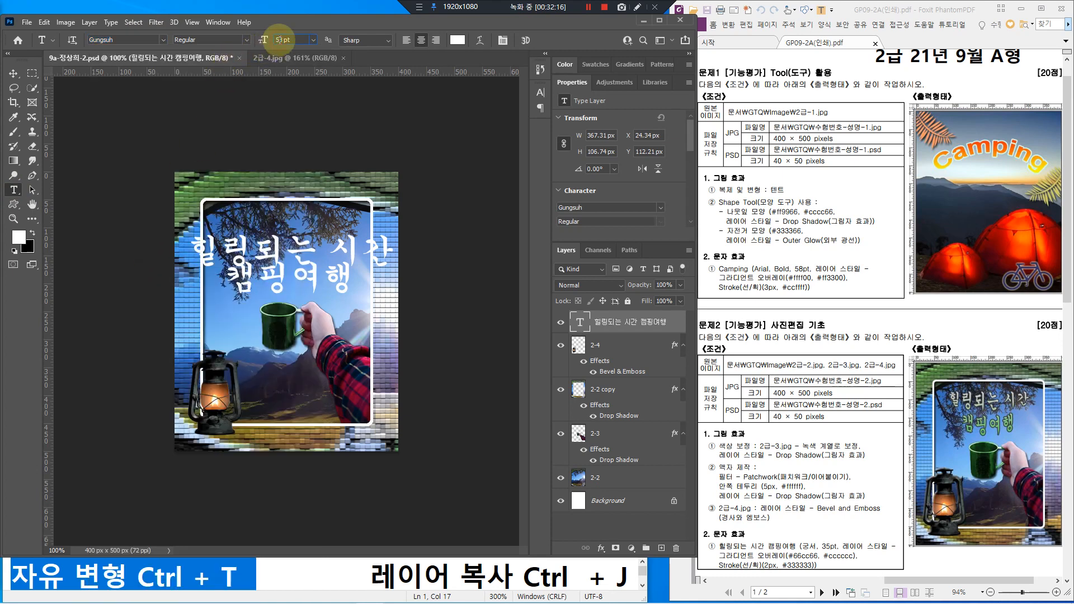
{"action": "key", "text": "Return"}
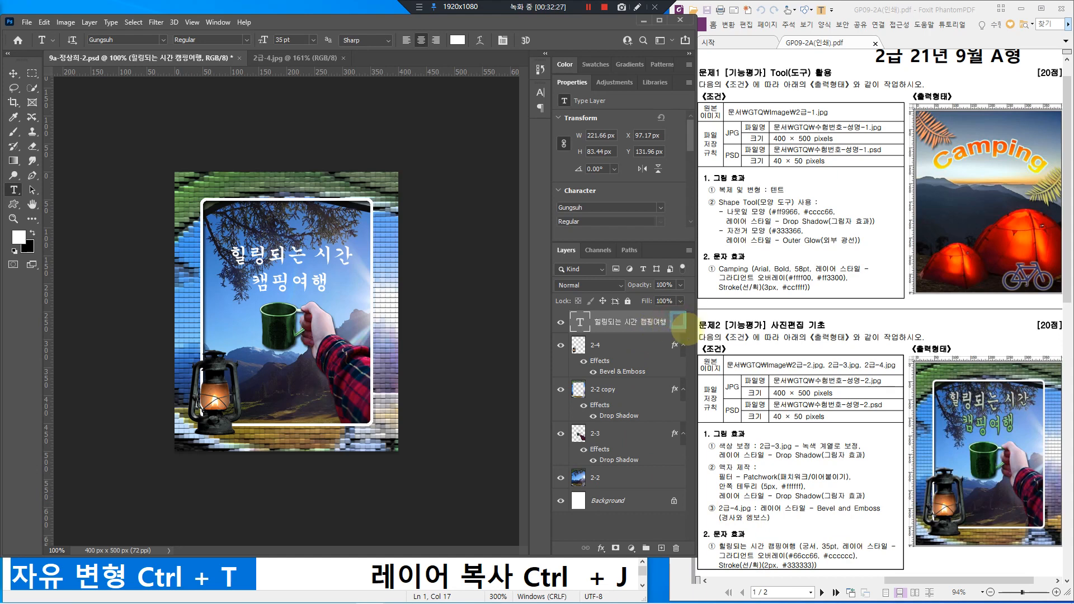
{"action": "left_click", "coordinate": [680, 320]}
Step: Add a Color Overlay effect to the title layer from the layer effects list
{"action": "double_click", "coordinate": [639, 316]}
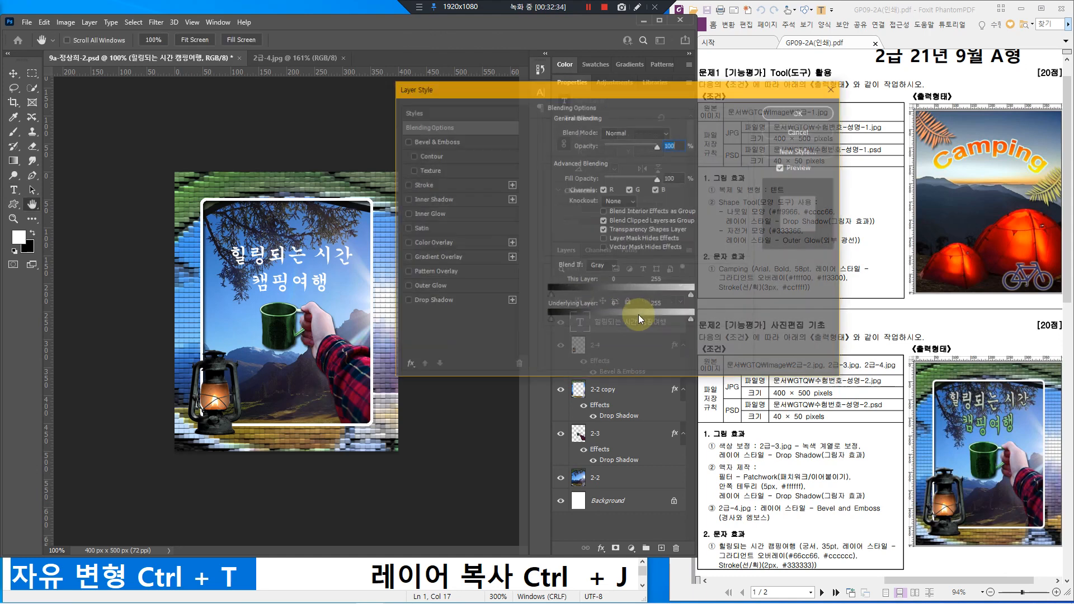
{"action": "left_click", "coordinate": [809, 133]}
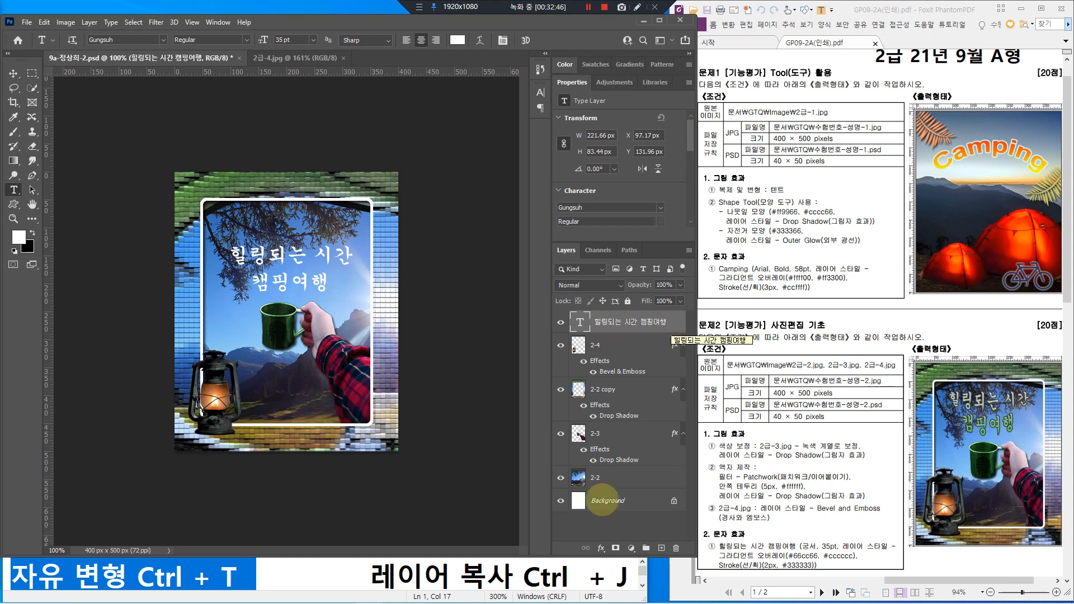
{"action": "mouse_move", "coordinate": [588, 542]}
{"action": "left_mouse_down"}
{"action": "mouse_move", "coordinate": [612, 555]}
{"action": "mouse_move", "coordinate": [604, 540]}
{"action": "mouse_move", "coordinate": [620, 510]}
{"action": "left_mouse_up"}
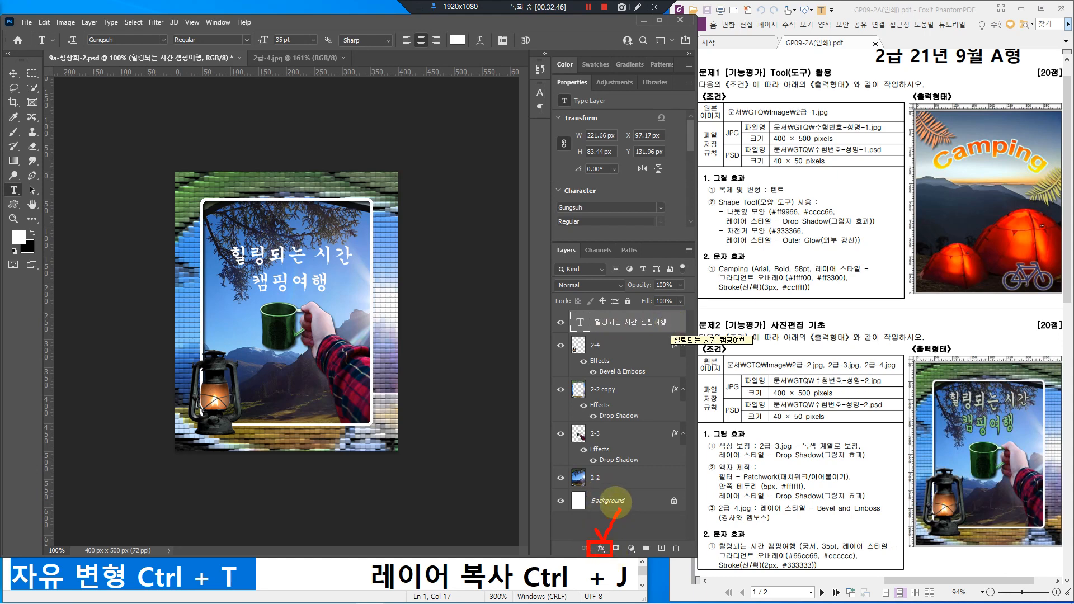
{"action": "left_click", "coordinate": [602, 549]}
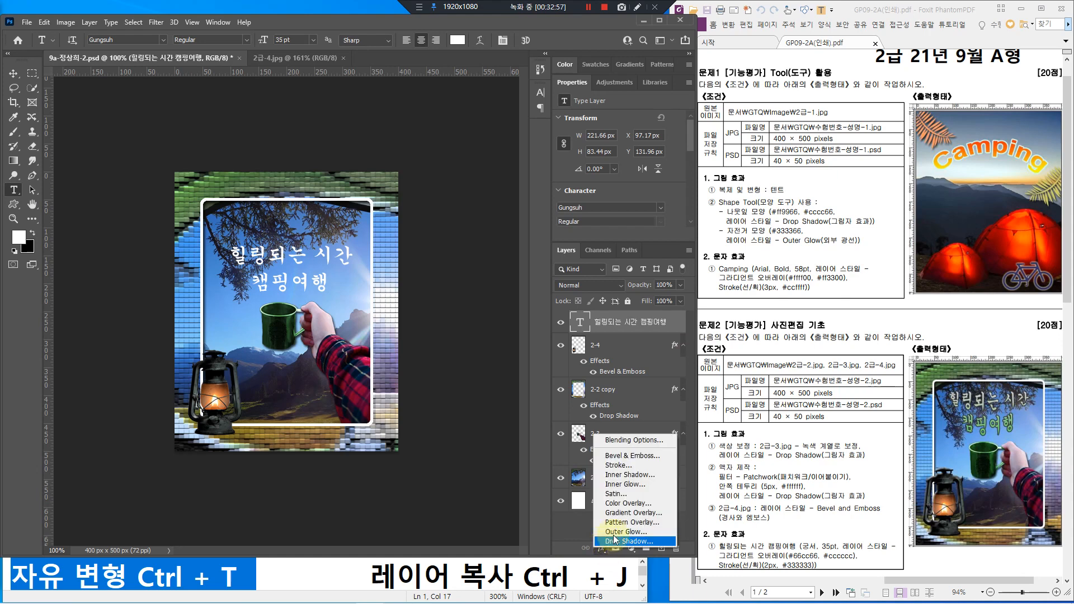
{"action": "left_click", "coordinate": [626, 503]}
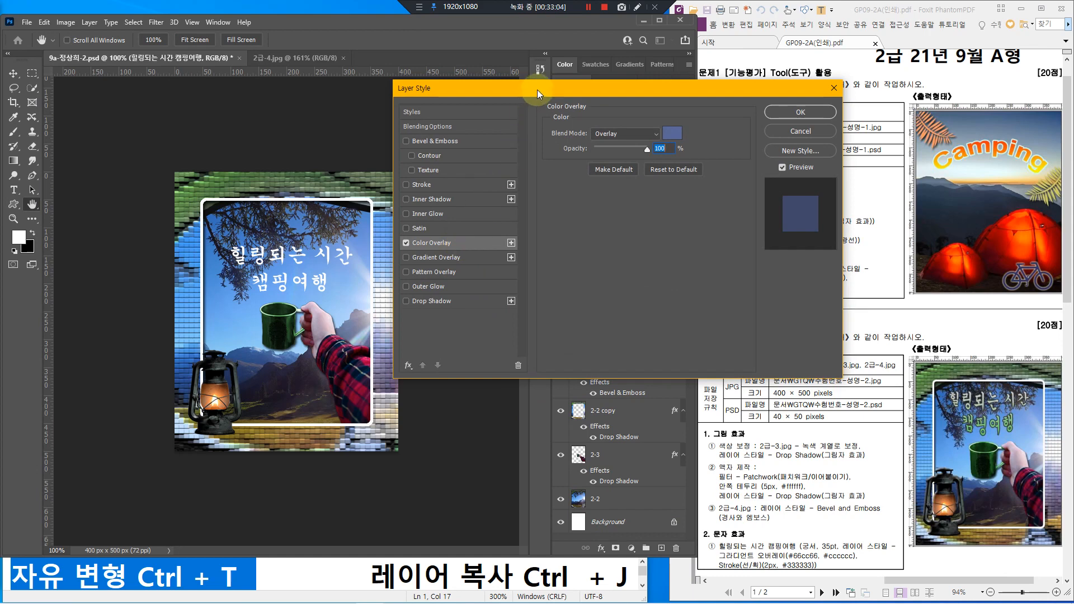
Step: Swap the Color Overlay for a Gradient Overlay and bring up its gradient colours
{"action": "left_click_drag", "start_coordinate": [537, 89], "coordinate": [515, 92]}
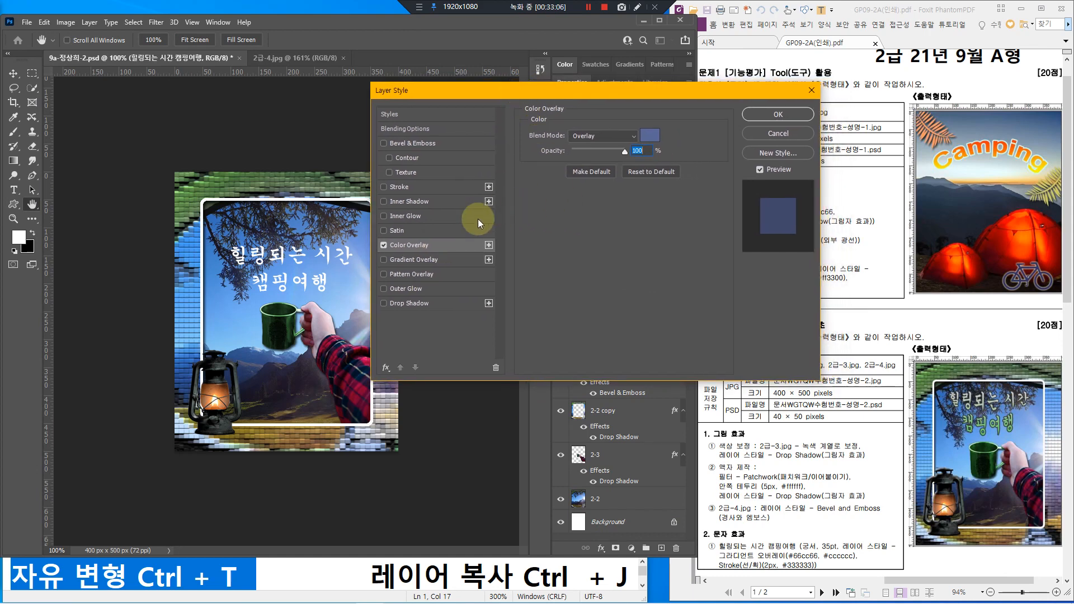
{"action": "left_click", "coordinate": [428, 260]}
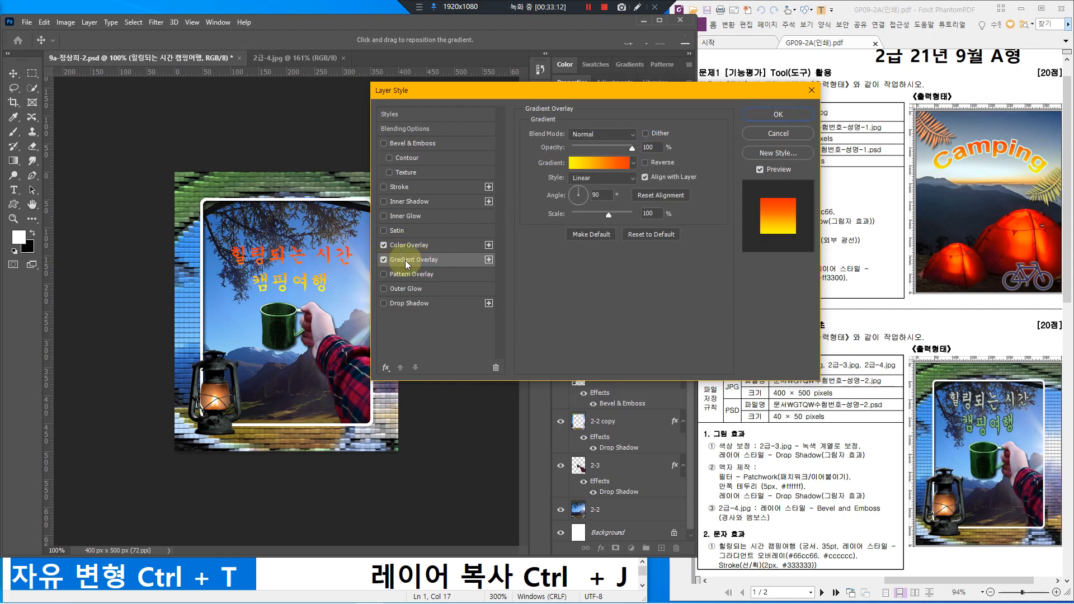
{"action": "left_click", "coordinate": [384, 245]}
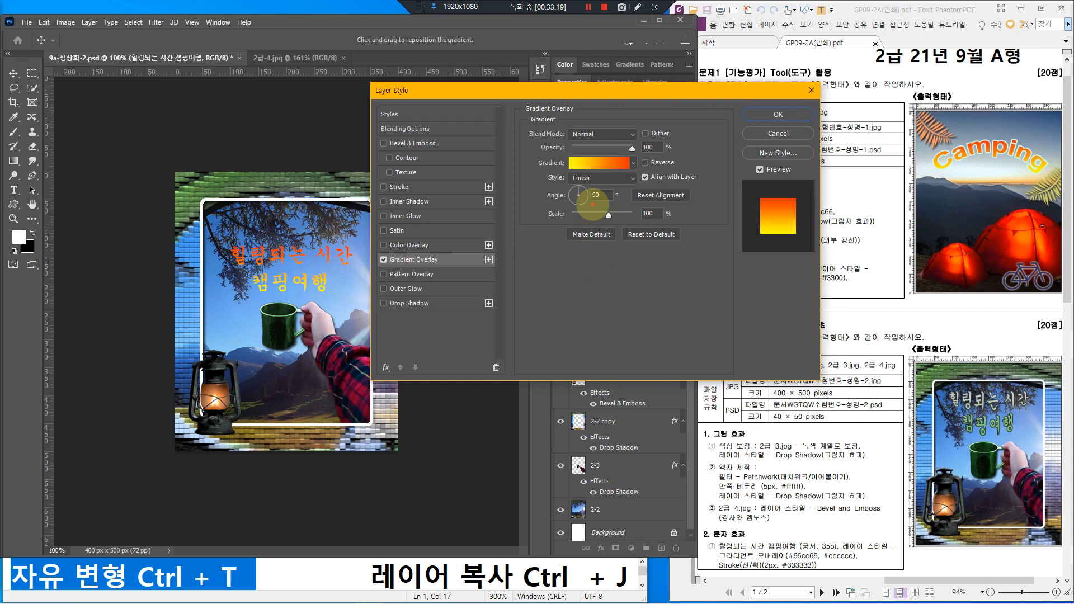
{"action": "mouse_move", "coordinate": [564, 148]}
{"action": "left_mouse_down"}
{"action": "mouse_move", "coordinate": [582, 169]}
{"action": "mouse_move", "coordinate": [632, 175]}
{"action": "mouse_move", "coordinate": [598, 165]}
{"action": "mouse_move", "coordinate": [627, 117]}
{"action": "left_mouse_up"}
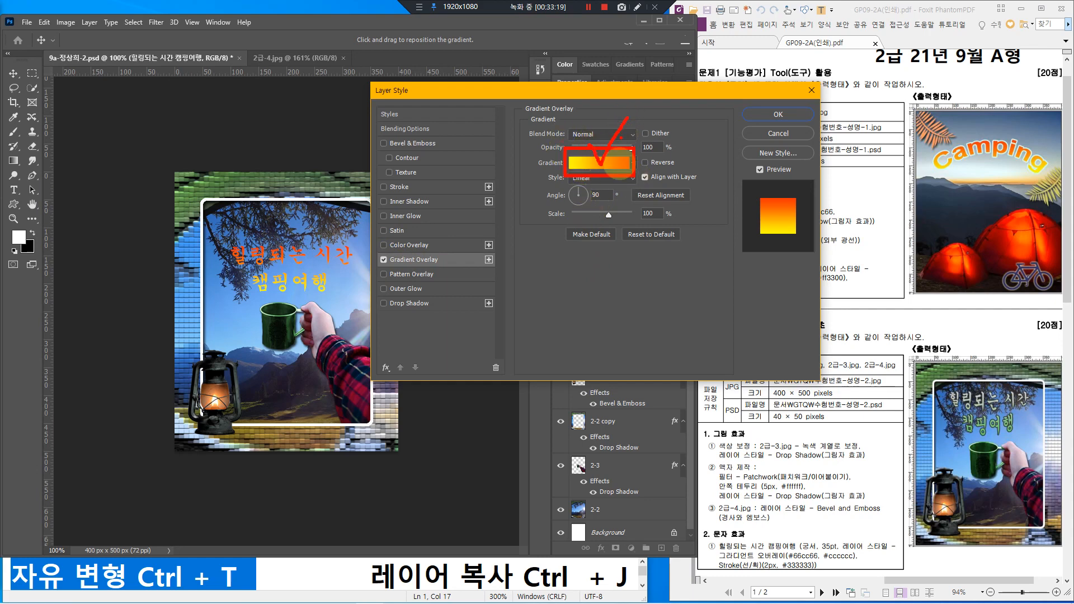
{"action": "left_click", "coordinate": [593, 164]}
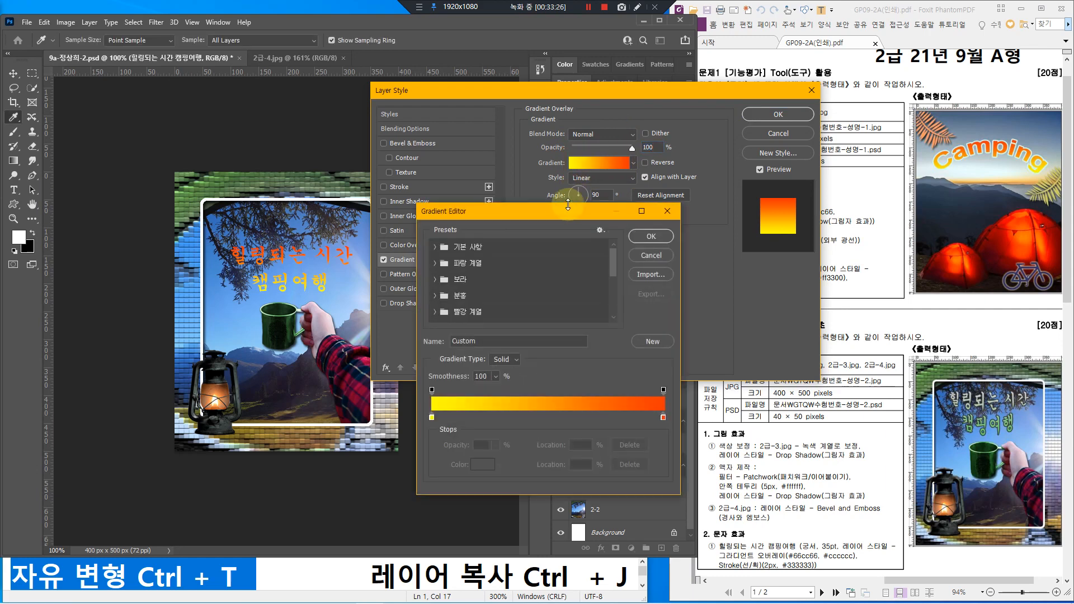
{"action": "left_click_drag", "start_coordinate": [583, 213], "coordinate": [604, 129]}
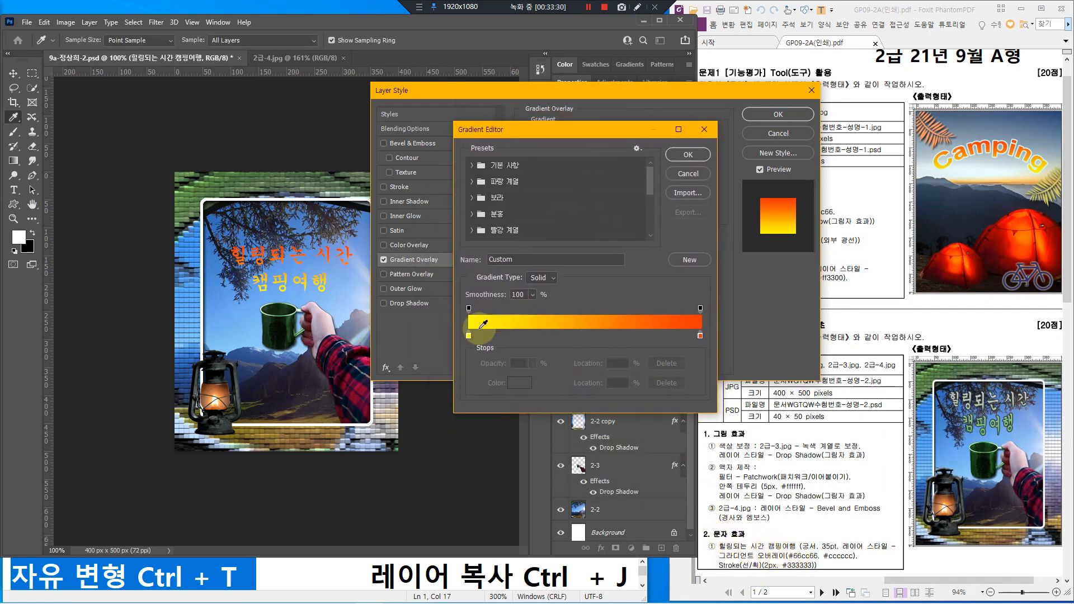
{"action": "mouse_move", "coordinate": [457, 326]}
{"action": "left_mouse_down"}
{"action": "mouse_move", "coordinate": [476, 351]}
{"action": "mouse_move", "coordinate": [468, 328]}
{"action": "mouse_move", "coordinate": [494, 305]}
{"action": "left_mouse_up"}
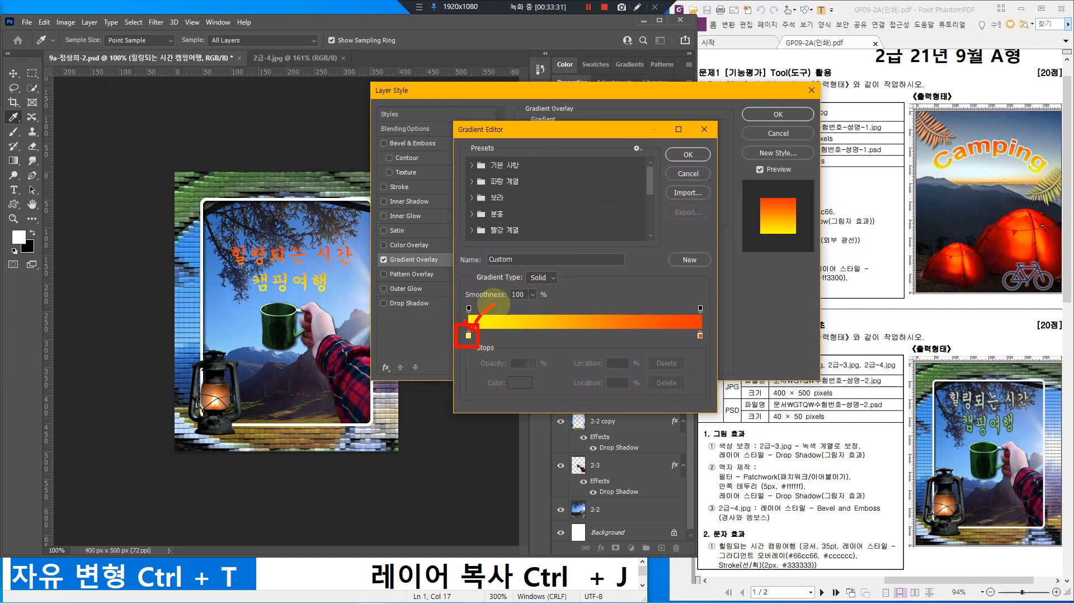
Step: Set the gradient stops to #66cc66 and #cccccc and accept the gradient
{"action": "left_click", "coordinate": [468, 336]}
{"action": "double_click", "coordinate": [468, 336]}
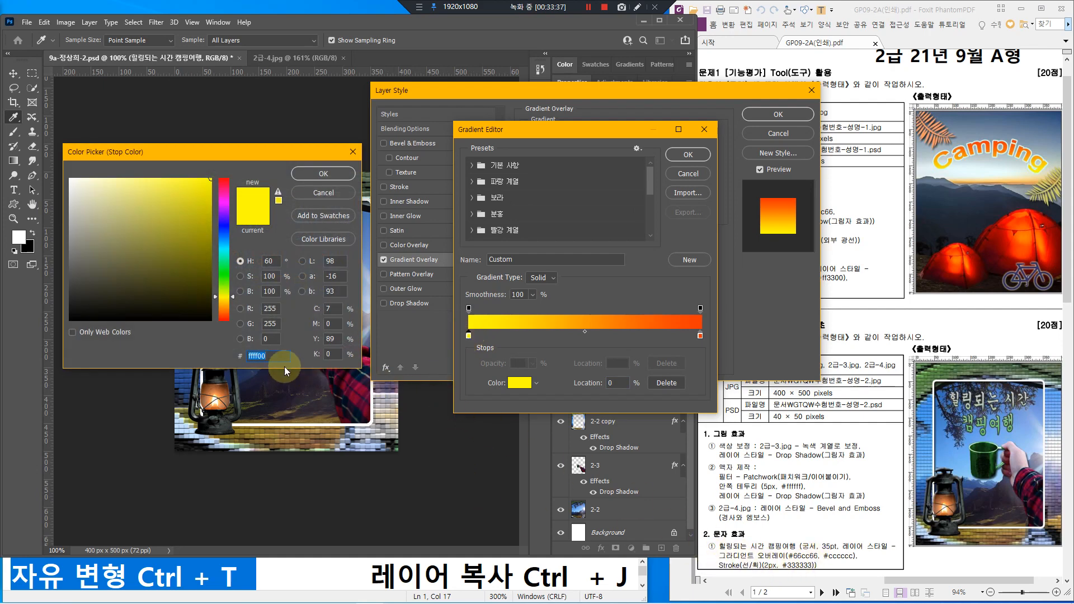
{"action": "type", "text": "66cc66"}
{"action": "key", "text": "Return"}
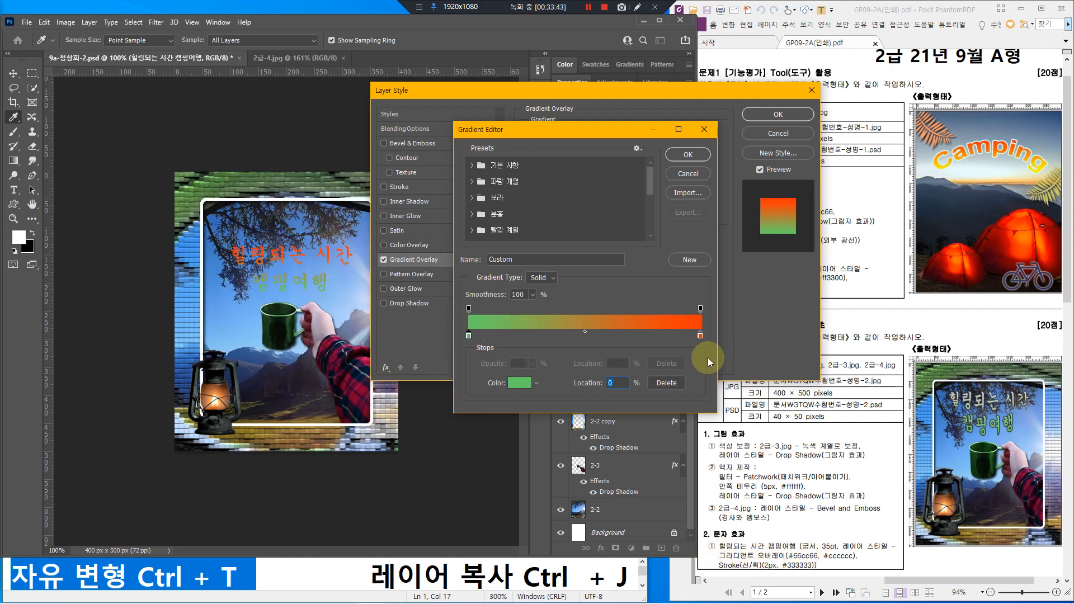
{"action": "double_click", "coordinate": [700, 335]}
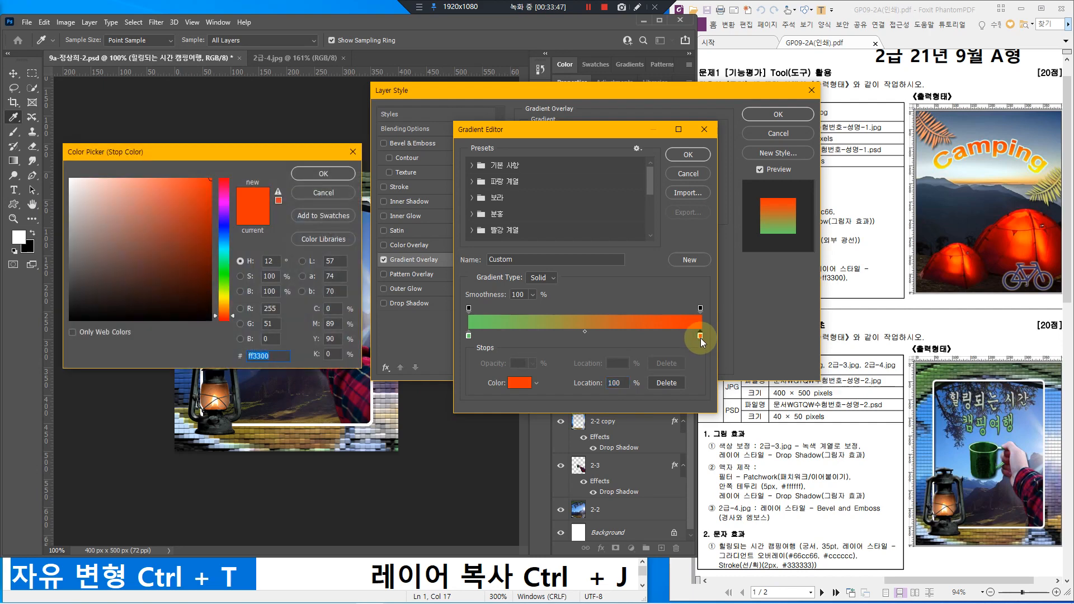
{"action": "type", "text": "c"}
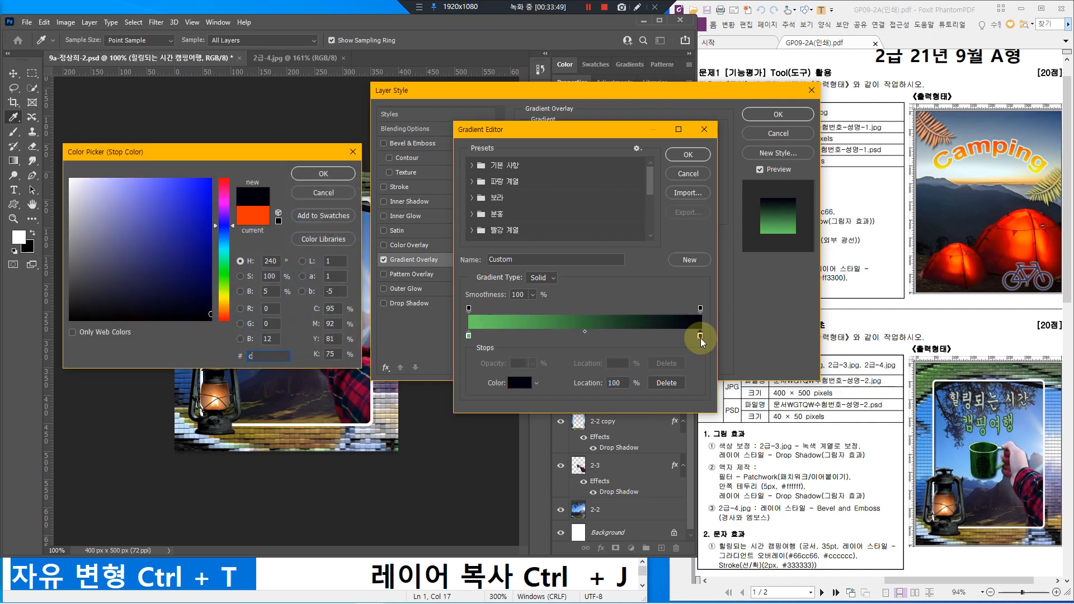
{"action": "type", "text": "ccccc"}
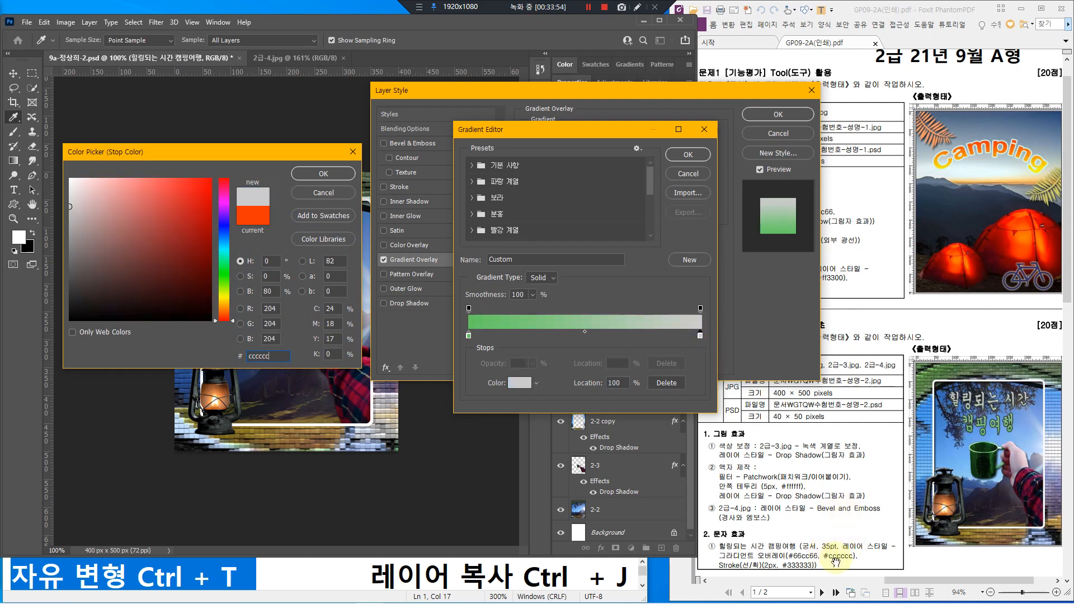
{"action": "left_click", "coordinate": [328, 173]}
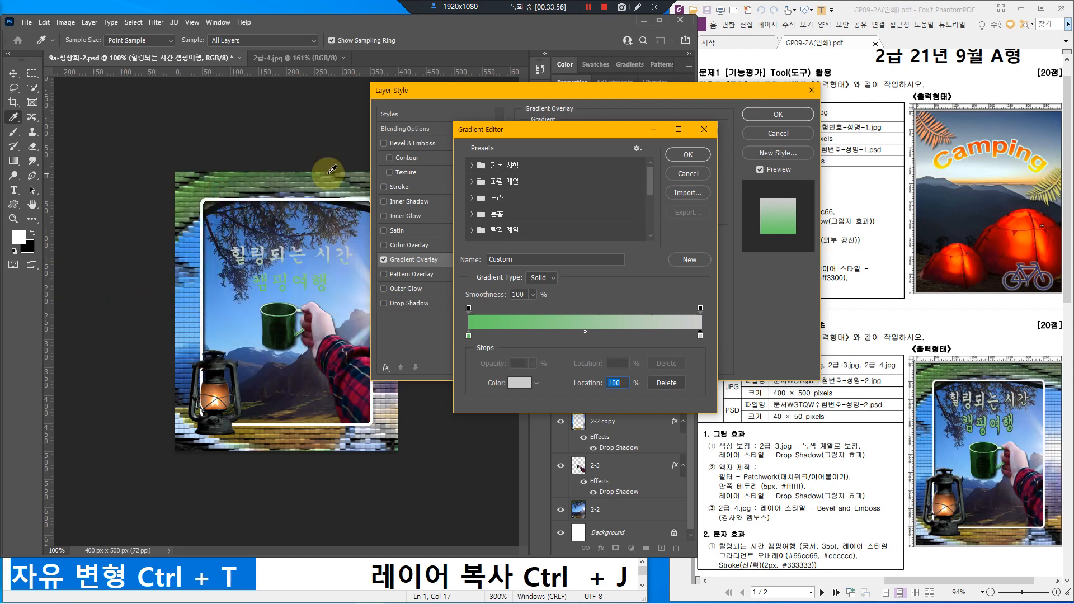
{"action": "mouse_move", "coordinate": [582, 132]}
{"action": "left_mouse_down"}
{"action": "mouse_move", "coordinate": [623, 132]}
{"action": "mouse_move", "coordinate": [578, 122]}
{"action": "left_mouse_up"}
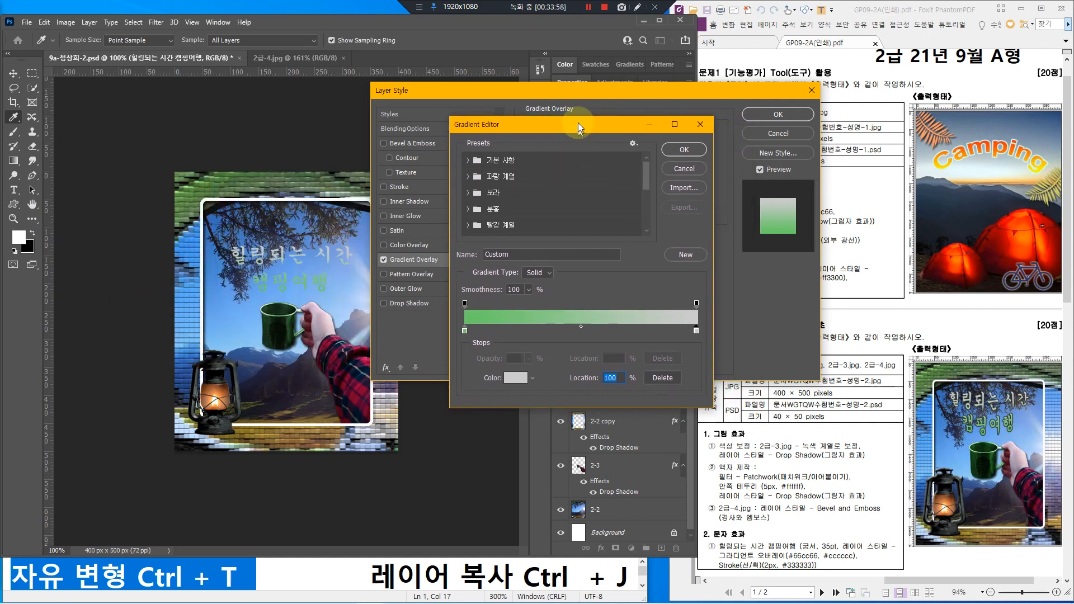
{"action": "left_click", "coordinate": [674, 146]}
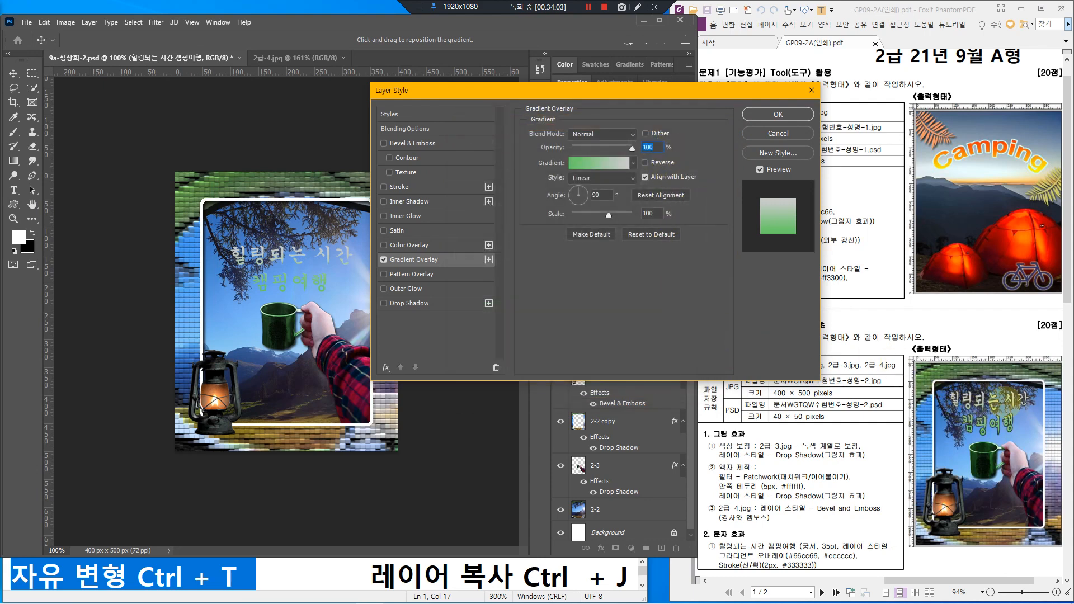
Step: Add a Stroke effect to the title text
{"action": "mouse_move", "coordinate": [989, 395]}
{"action": "left_mouse_down"}
{"action": "mouse_move", "coordinate": [962, 396]}
{"action": "mouse_move", "coordinate": [992, 386]}
{"action": "mouse_move", "coordinate": [976, 396]}
{"action": "mouse_move", "coordinate": [995, 437]}
{"action": "left_mouse_up"}
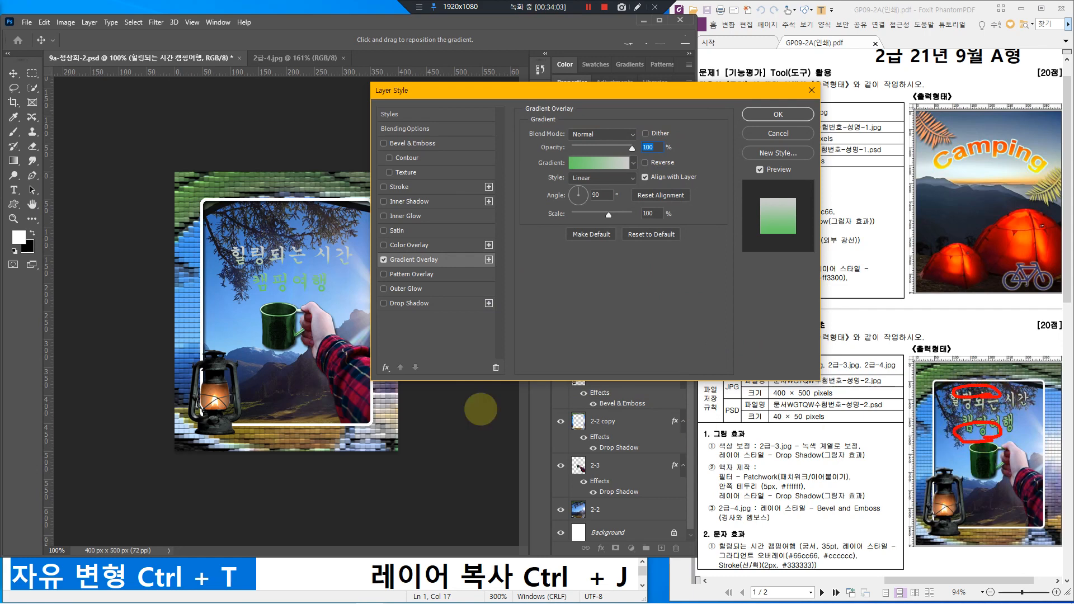
{"action": "mouse_move", "coordinate": [252, 297]}
{"action": "left_mouse_down"}
{"action": "mouse_move", "coordinate": [327, 294]}
{"action": "mouse_move", "coordinate": [295, 299]}
{"action": "left_mouse_up"}
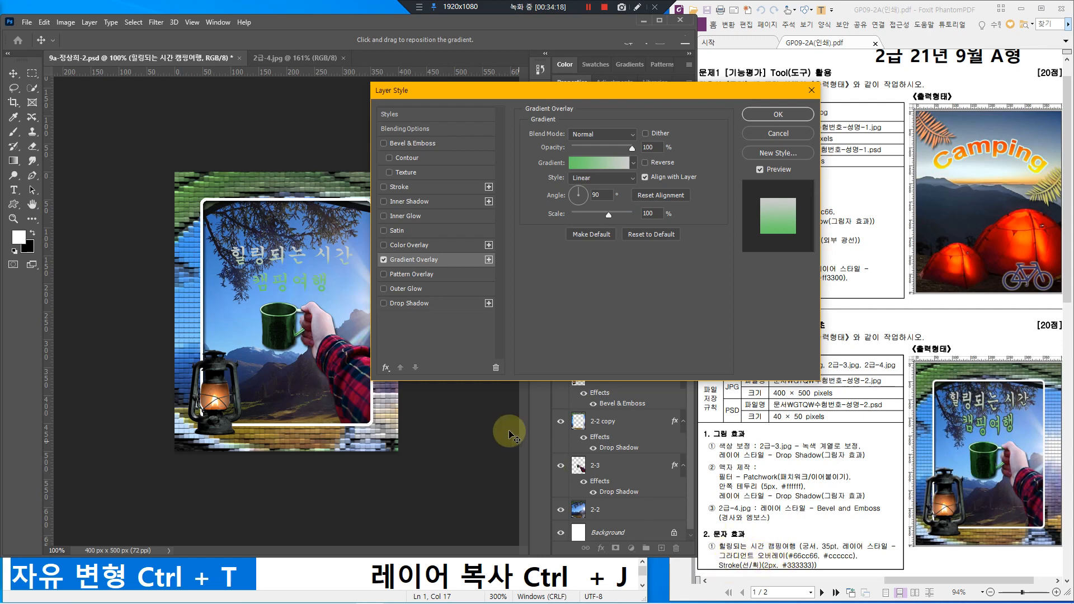
{"action": "left_click", "coordinate": [429, 187]}
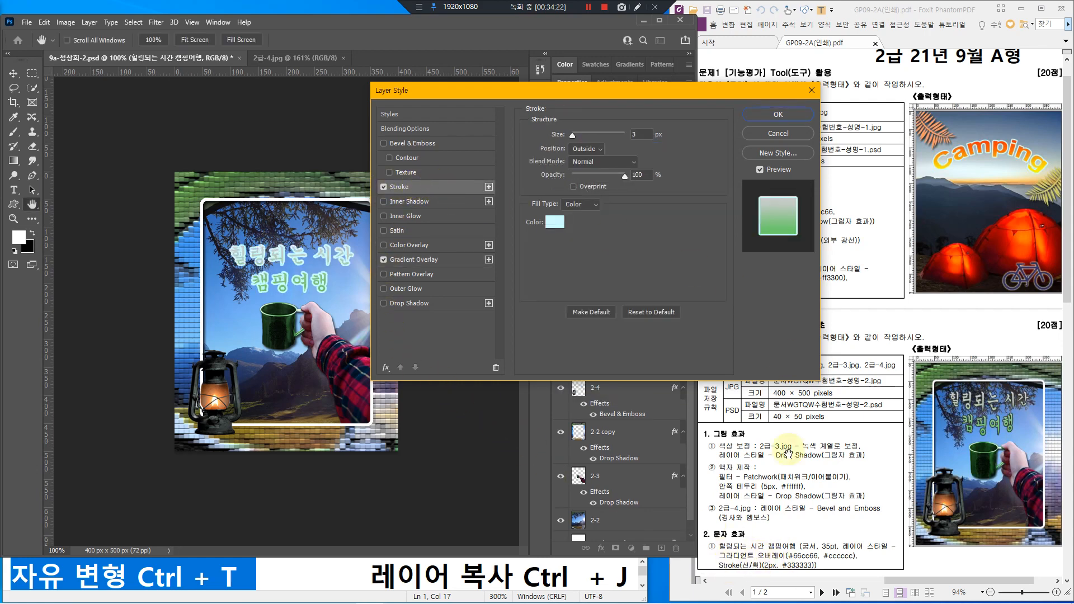
Step: Give the title a 2 px #333333 stroke and apply it with the gradient overlay
{"action": "left_click", "coordinate": [634, 134]}
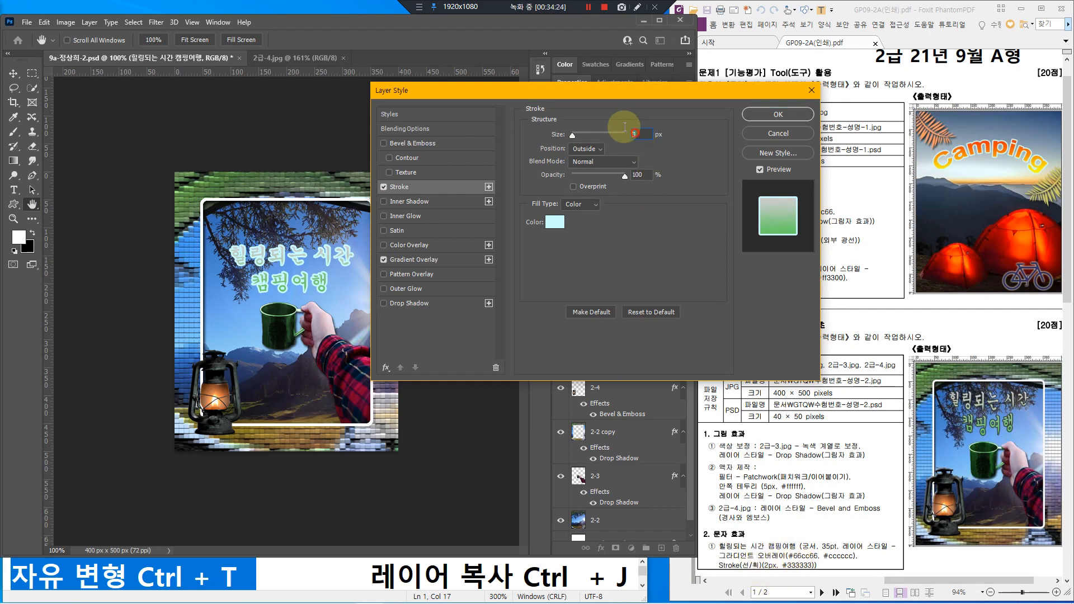
{"action": "type", "text": "2"}
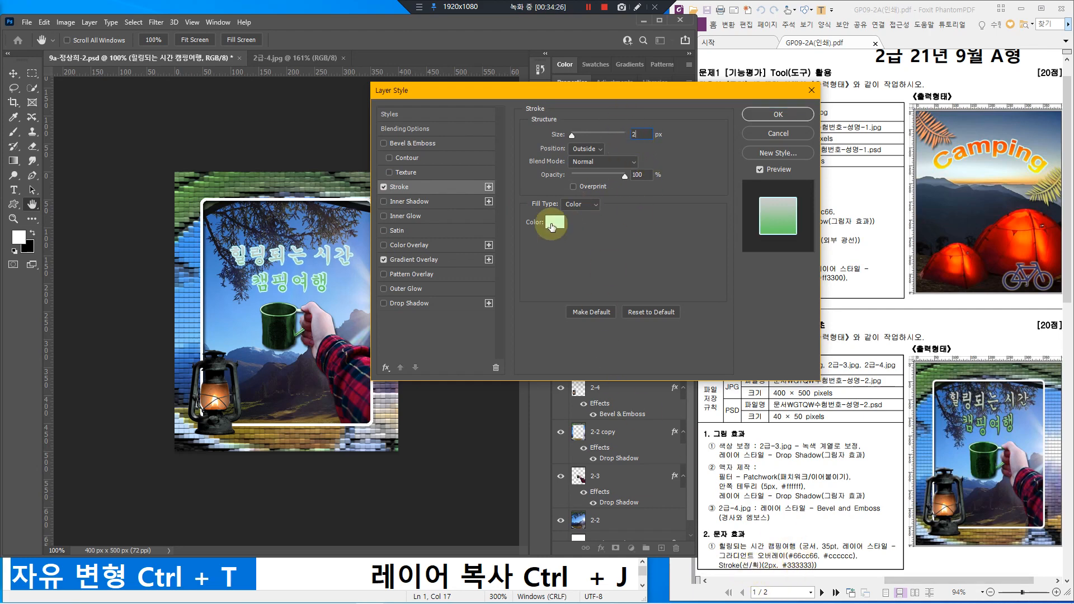
{"action": "left_click", "coordinate": [551, 224]}
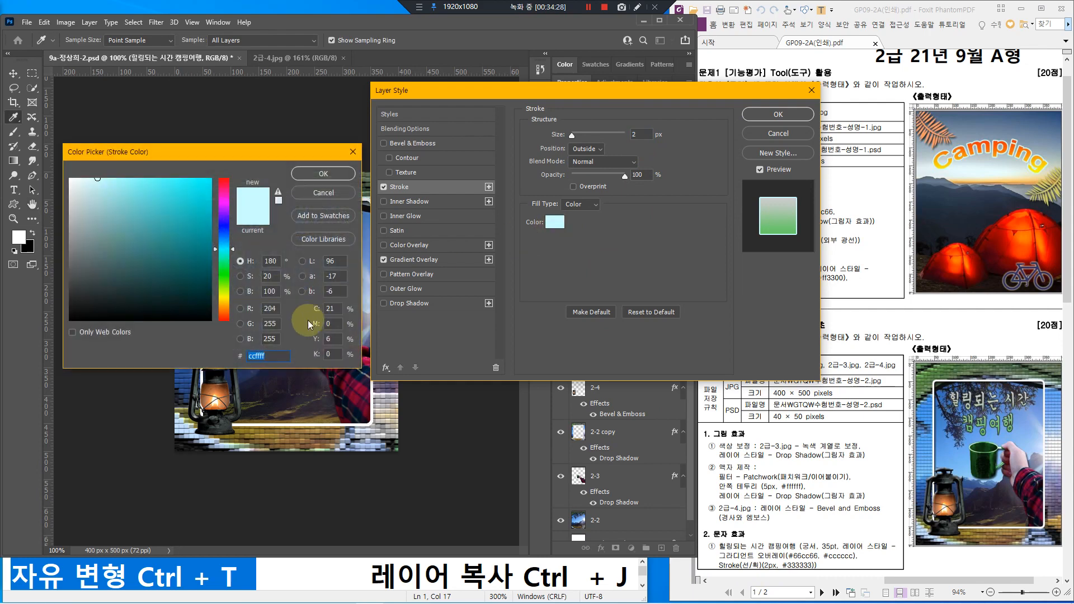
{"action": "type", "text": "333333"}
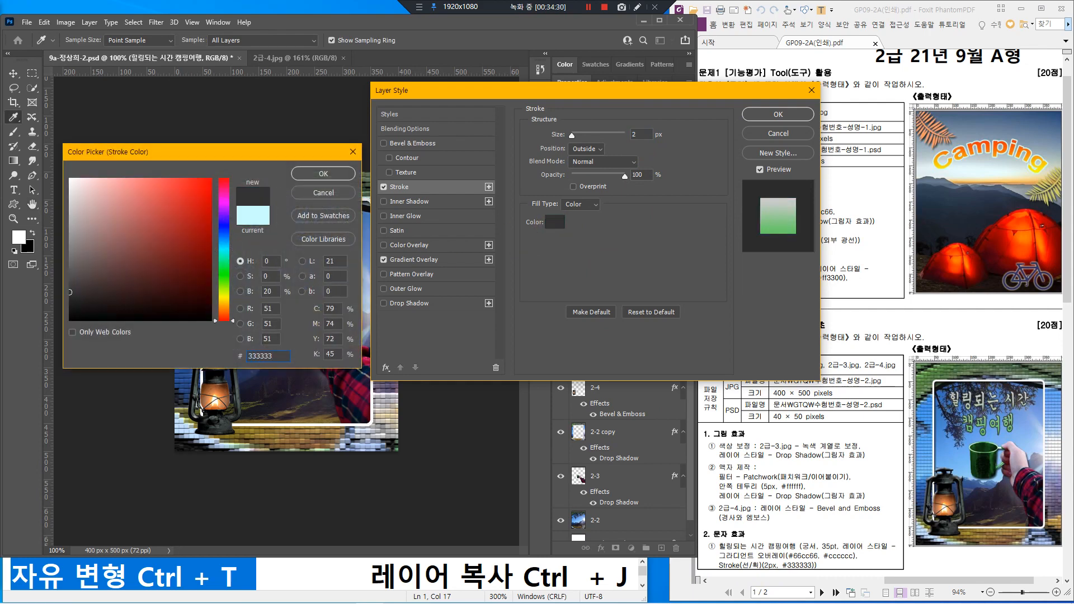
{"action": "key", "text": "Return"}
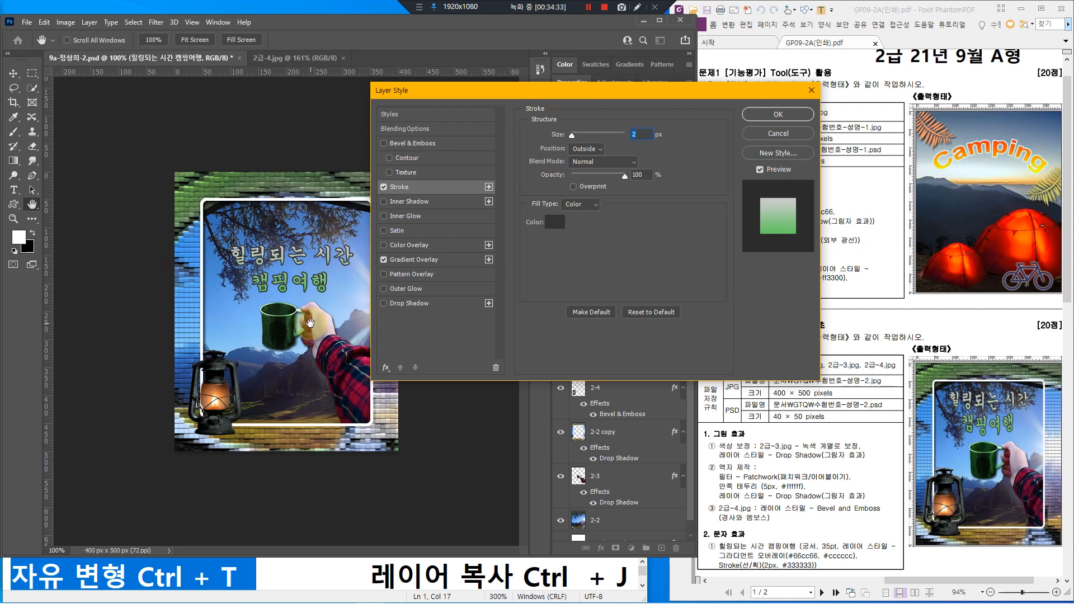
{"action": "left_click", "coordinate": [777, 115]}
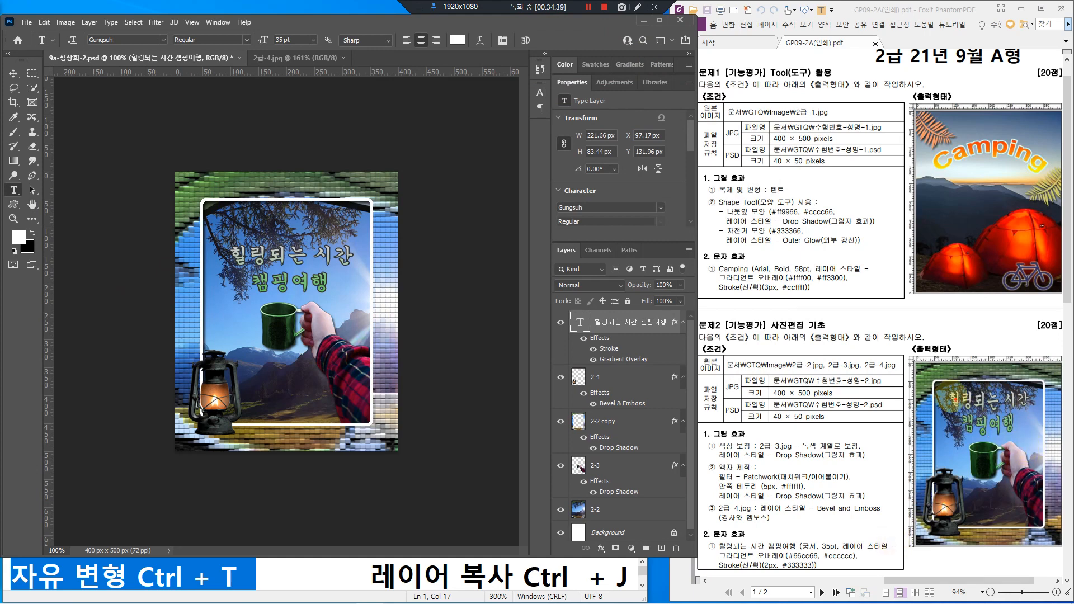
Step: Warp the 힐링되는 시간 캠핑여행 title with the Arc Lower style at +50% bend
{"action": "mouse_move", "coordinate": [945, 393]}
{"action": "left_mouse_down"}
{"action": "mouse_move", "coordinate": [966, 435]}
{"action": "mouse_move", "coordinate": [999, 433]}
{"action": "mouse_move", "coordinate": [1035, 386]}
{"action": "mouse_move", "coordinate": [956, 378]}
{"action": "mouse_move", "coordinate": [1025, 369]}
{"action": "left_mouse_up"}
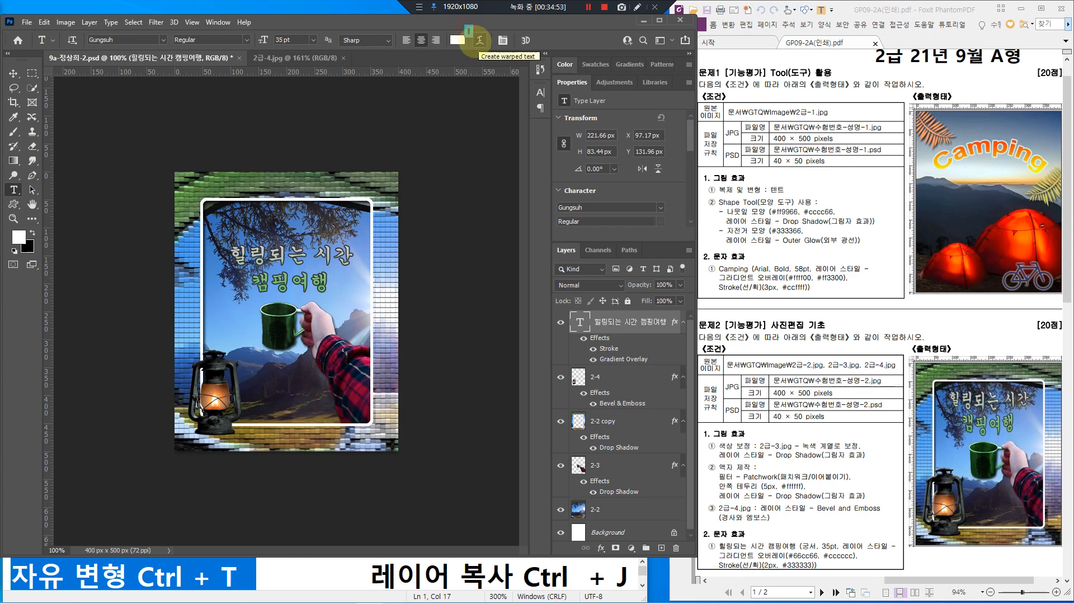
{"action": "left_click_drag", "start_coordinate": [465, 26], "coordinate": [492, 51]}
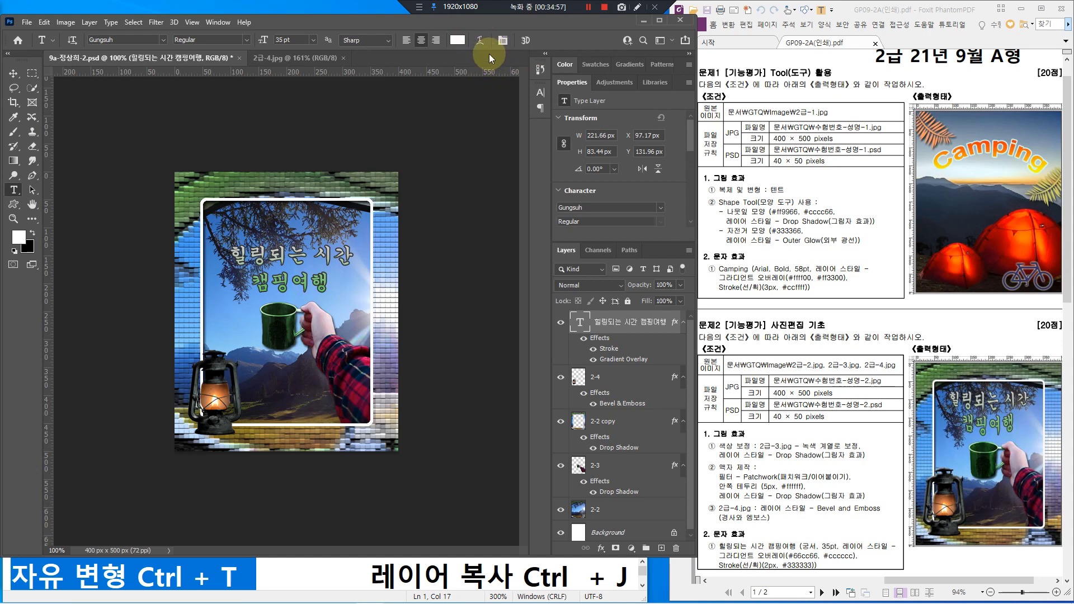
{"action": "left_click", "coordinate": [478, 40]}
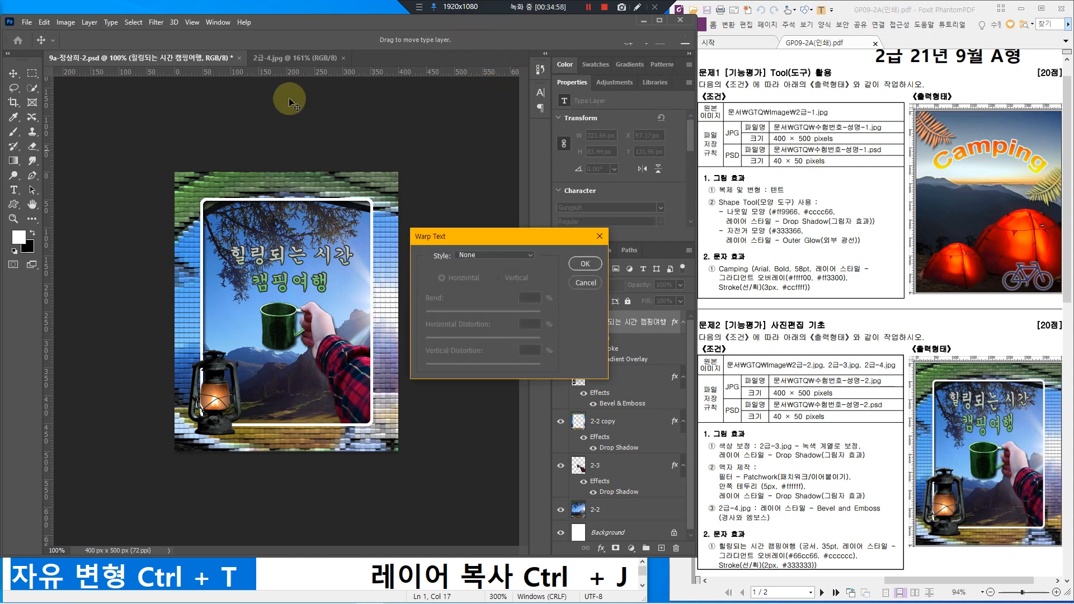
{"action": "left_click", "coordinate": [475, 256]}
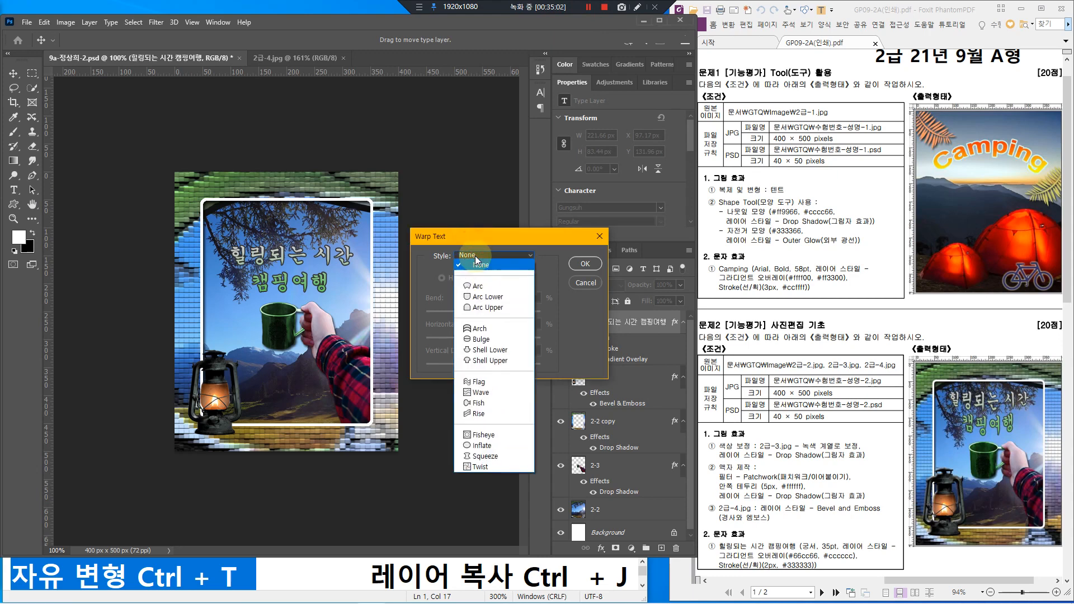
{"action": "left_click", "coordinate": [490, 297]}
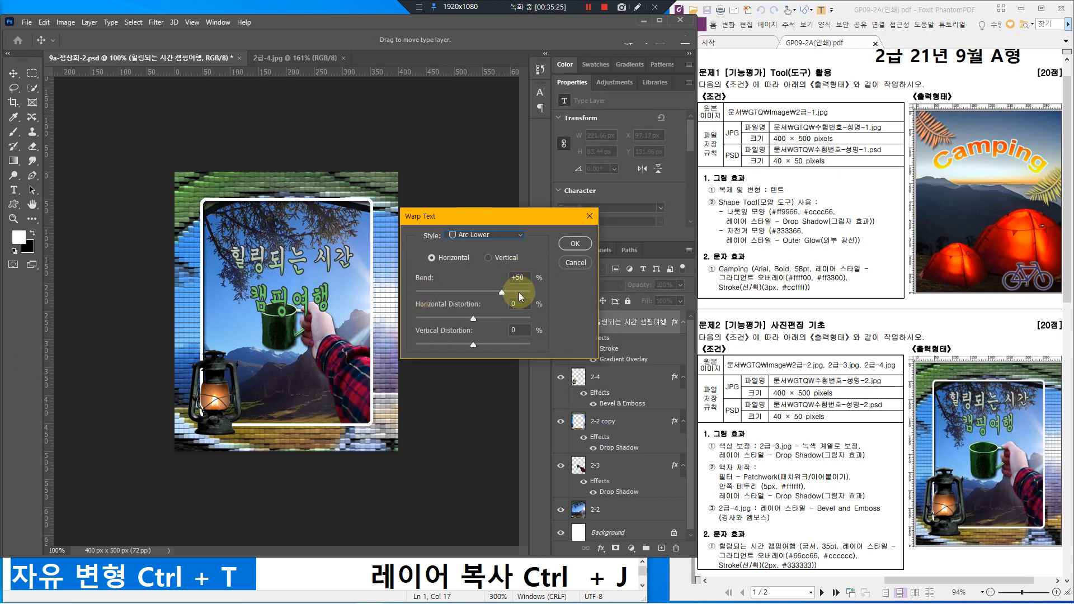
{"action": "left_click", "coordinate": [572, 246]}
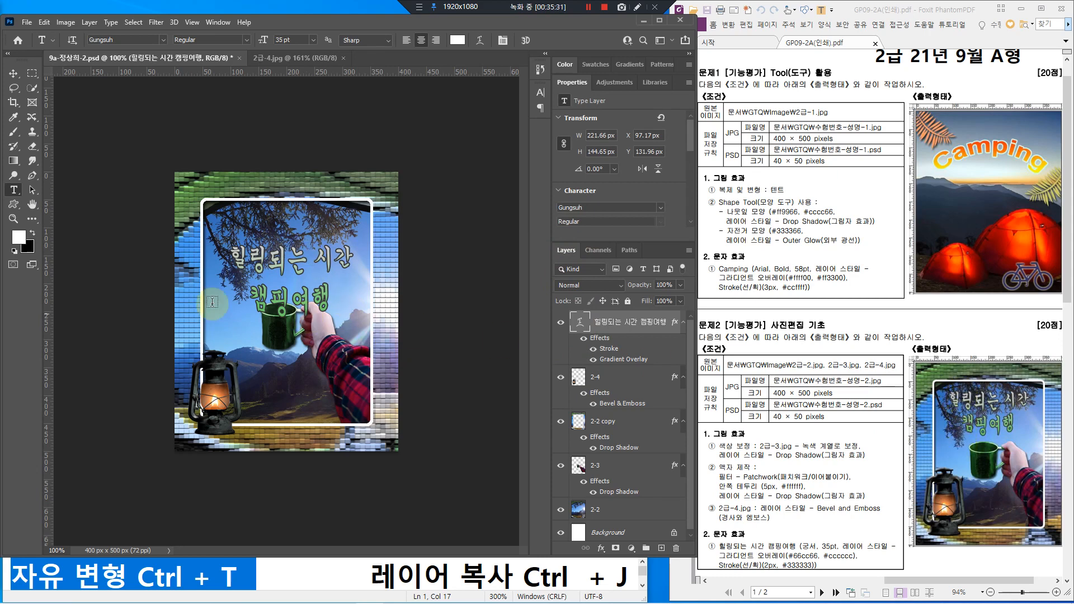
{"action": "left_click", "coordinate": [13, 74]}
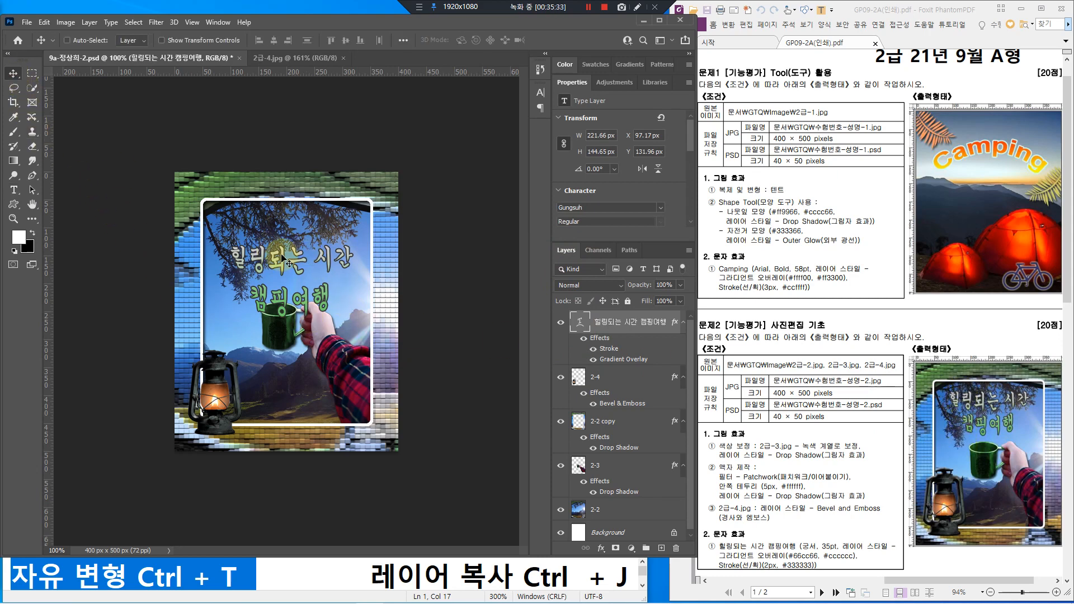
Step: Move the Korean title higher on the canvas and save the composite with Ctrl+S
{"action": "left_click_drag", "start_coordinate": [285, 263], "coordinate": [299, 240]}
{"action": "key", "text": "Up"}
{"action": "key", "text": "Up"}
{"action": "key", "text": "Up"}
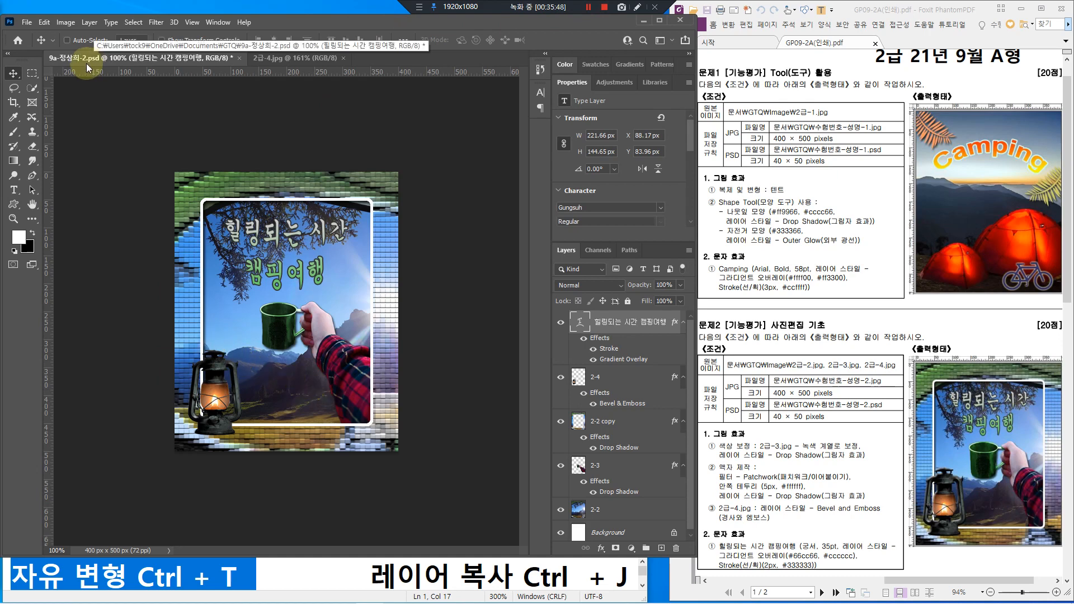
{"action": "key", "text": "ctrl"}
{"action": "key", "text": "ctrl+s"}
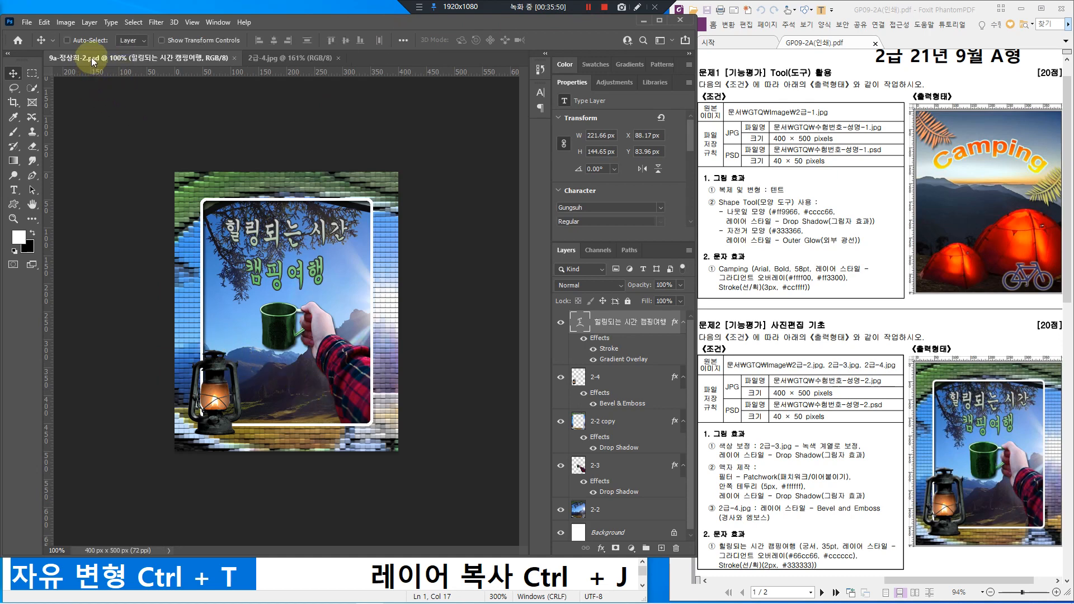
Step: Close the 2급-4.jpg lantern source image
{"action": "left_click", "coordinate": [332, 57]}
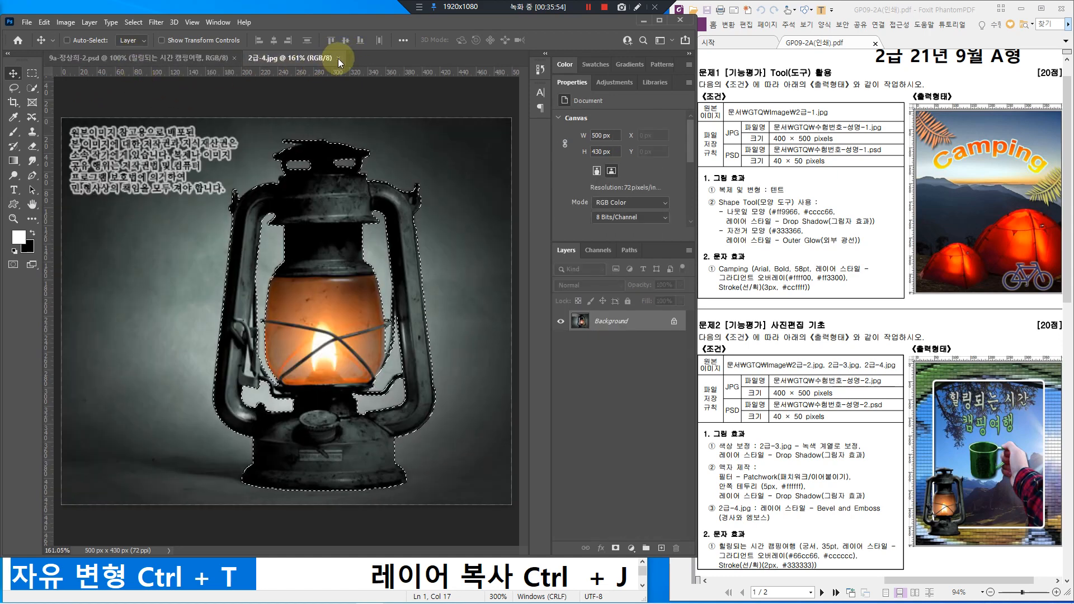
{"action": "left_click", "coordinate": [338, 58]}
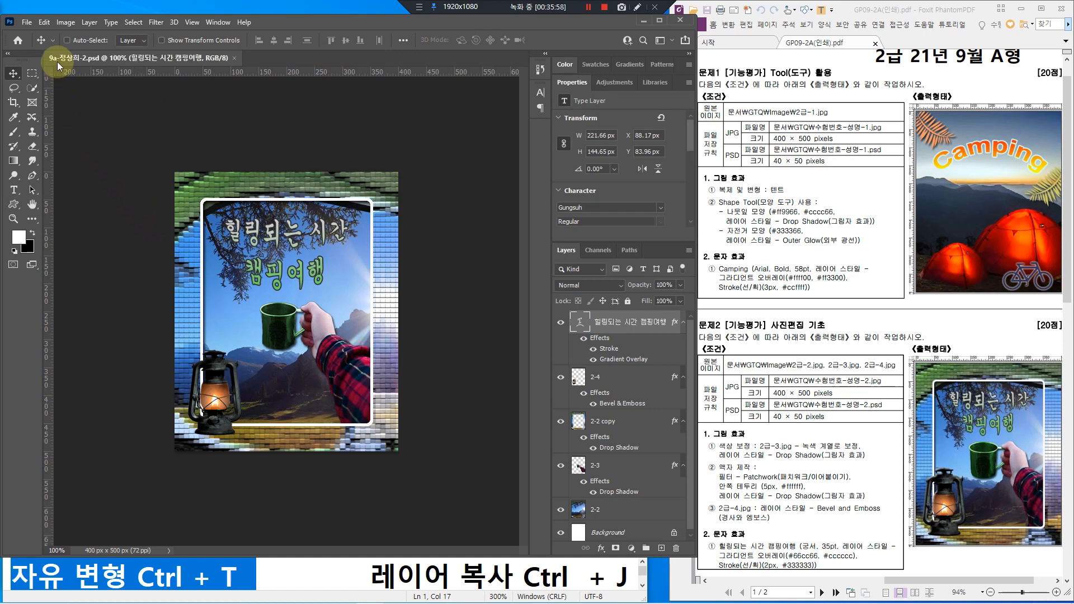
{"action": "left_click", "coordinate": [27, 24]}
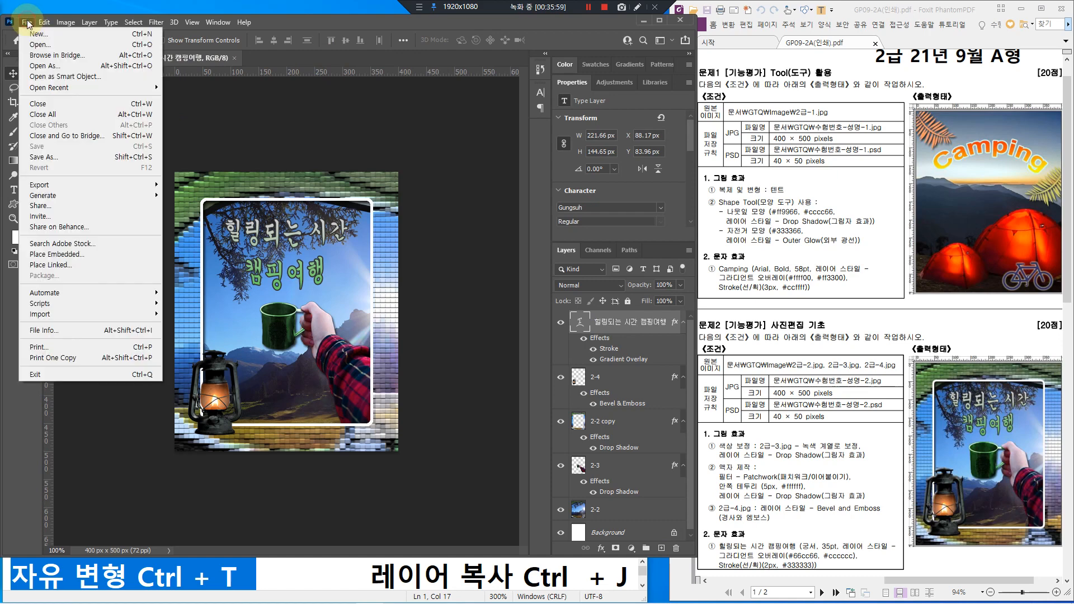
Step: Save a JPEG copy of the composite in the GTQ folder at Quality 12 (Maximum)
{"action": "left_click", "coordinate": [55, 159]}
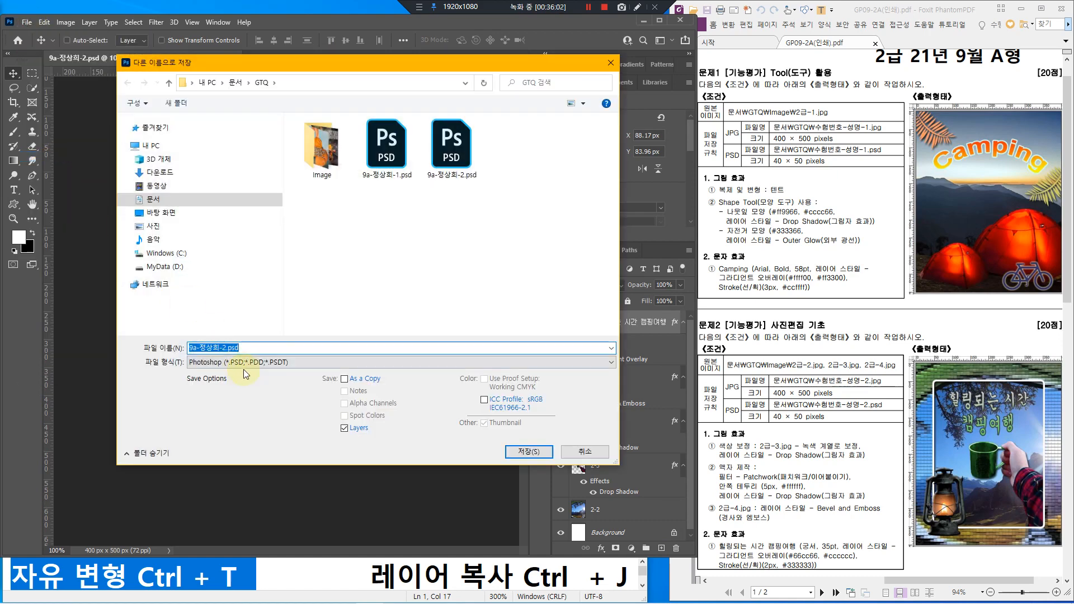
{"action": "left_click", "coordinate": [245, 364]}
{"action": "scroll", "coordinate": [245, 368], "scroll_direction": "up", "scroll_amount": 1}
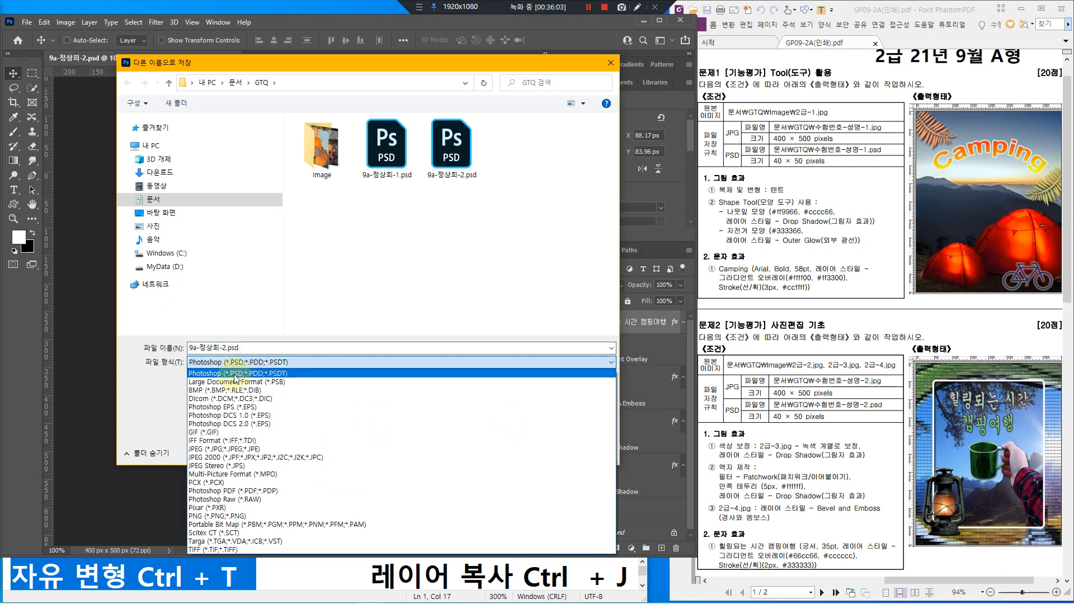
{"action": "left_click", "coordinate": [206, 451]}
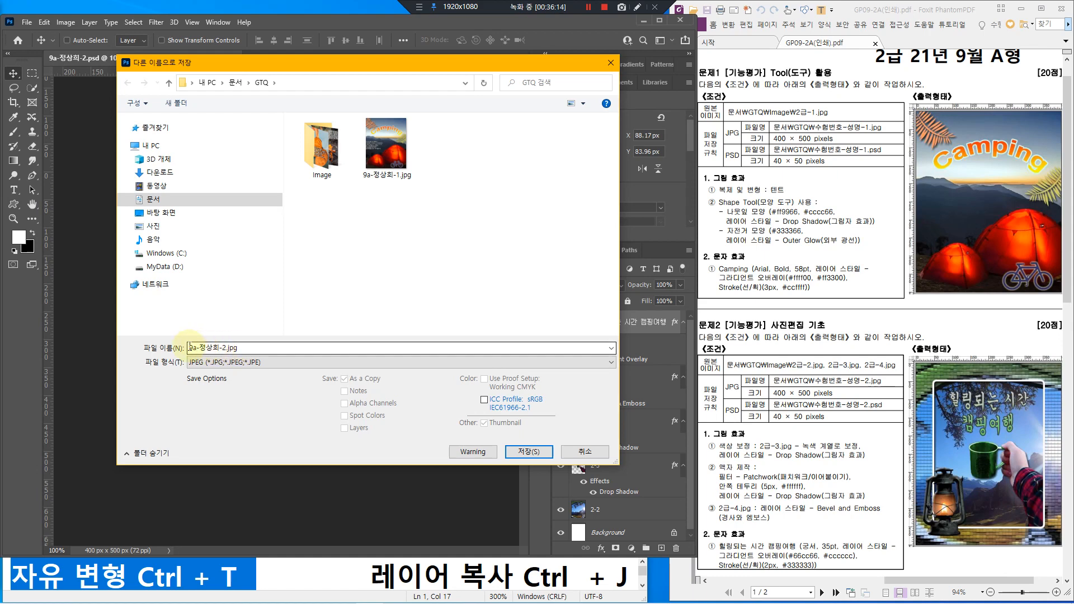
{"action": "left_click", "coordinate": [534, 452]}
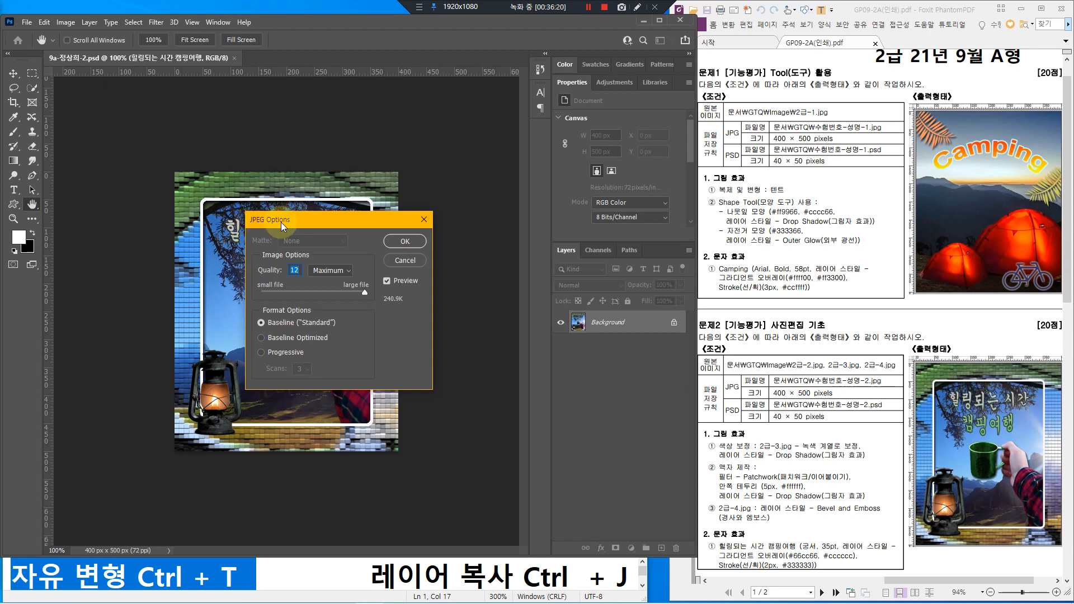
{"action": "left_click", "coordinate": [323, 271]}
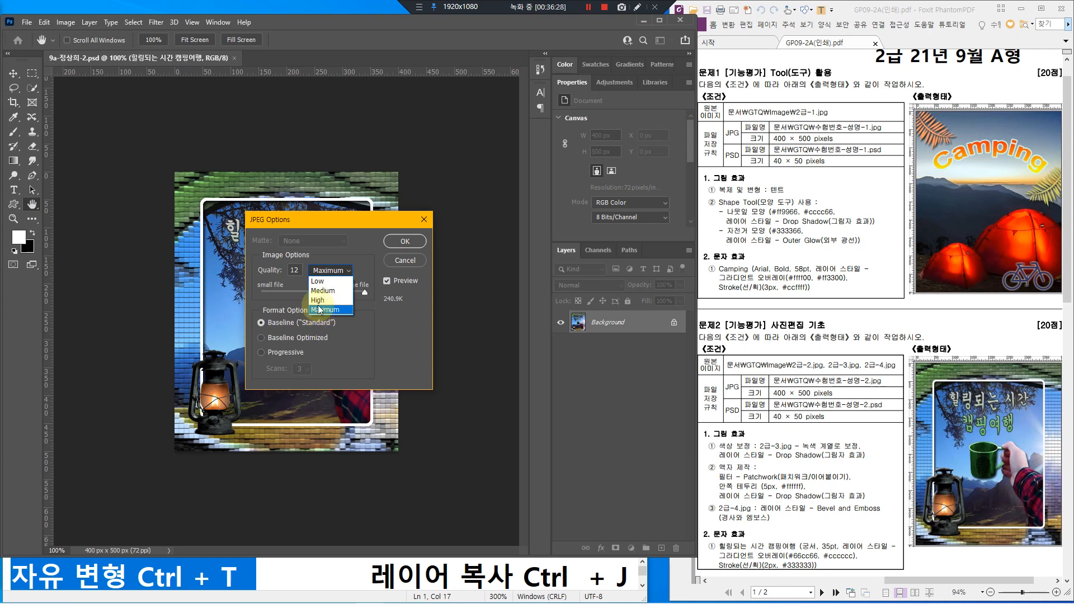
{"action": "left_click", "coordinate": [363, 222]}
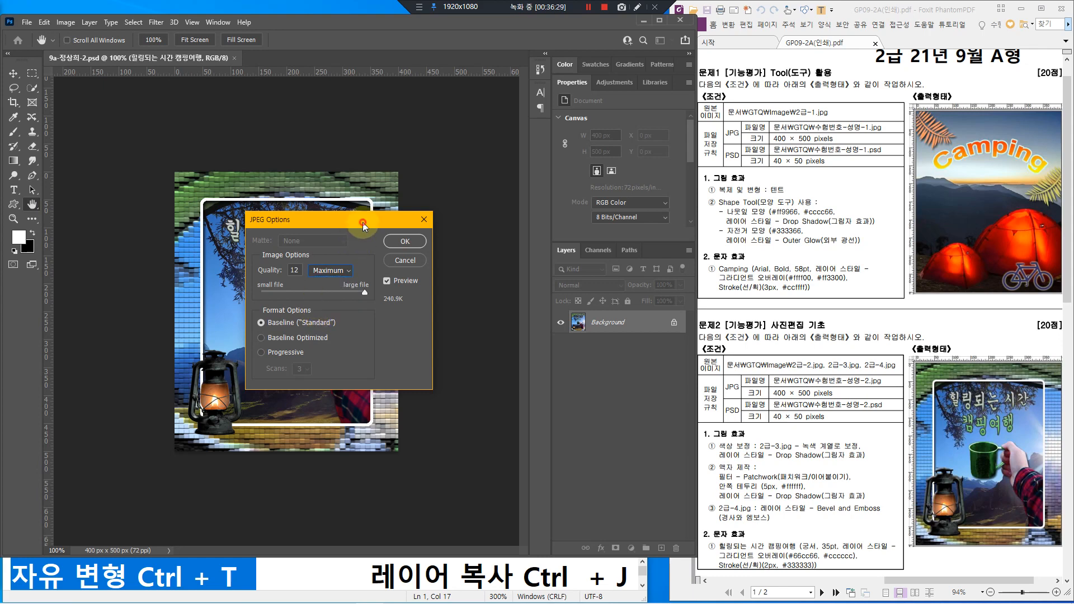
{"action": "left_click", "coordinate": [404, 241]}
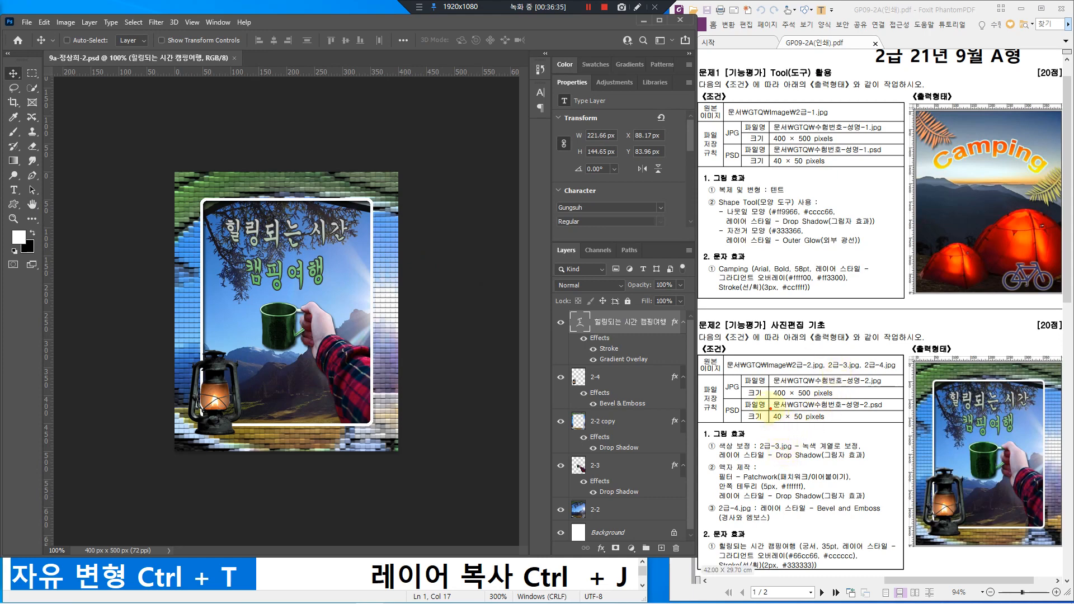
Step: Resize the image to 40 × 50 pixels with width and height linked
{"action": "mouse_move", "coordinate": [767, 405]}
{"action": "left_mouse_down"}
{"action": "mouse_move", "coordinate": [785, 420]}
{"action": "mouse_move", "coordinate": [835, 428]}
{"action": "left_mouse_up"}
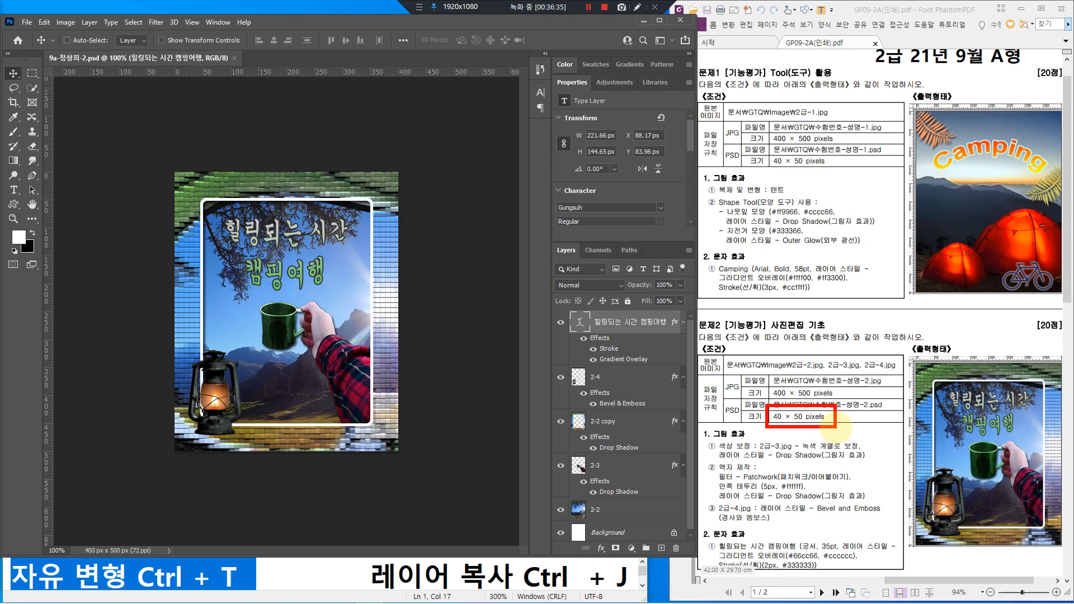
{"action": "key", "text": "Escape"}
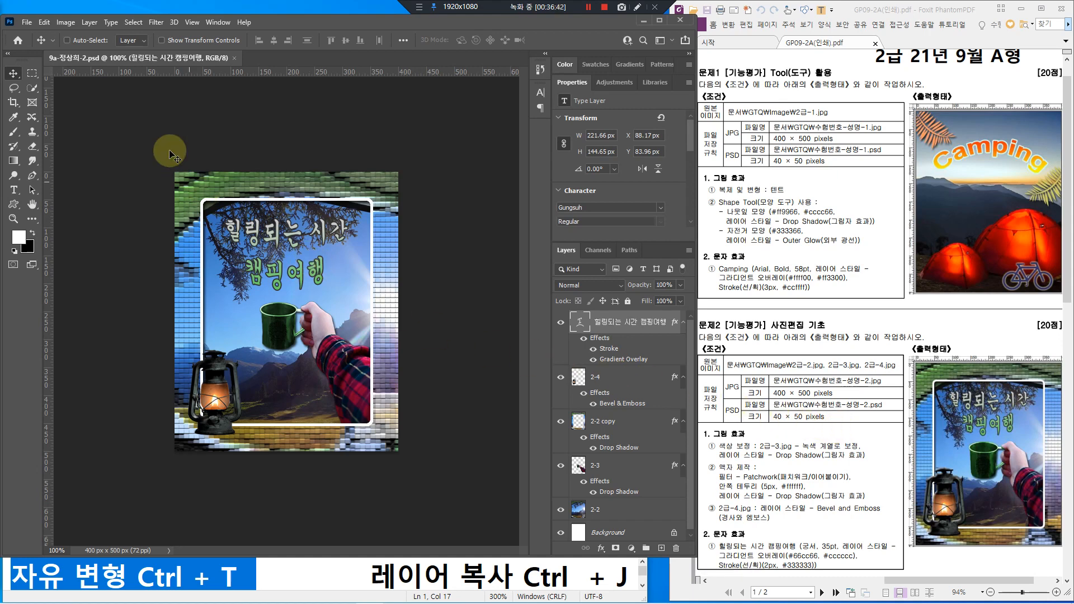
{"action": "left_click", "coordinate": [64, 23]}
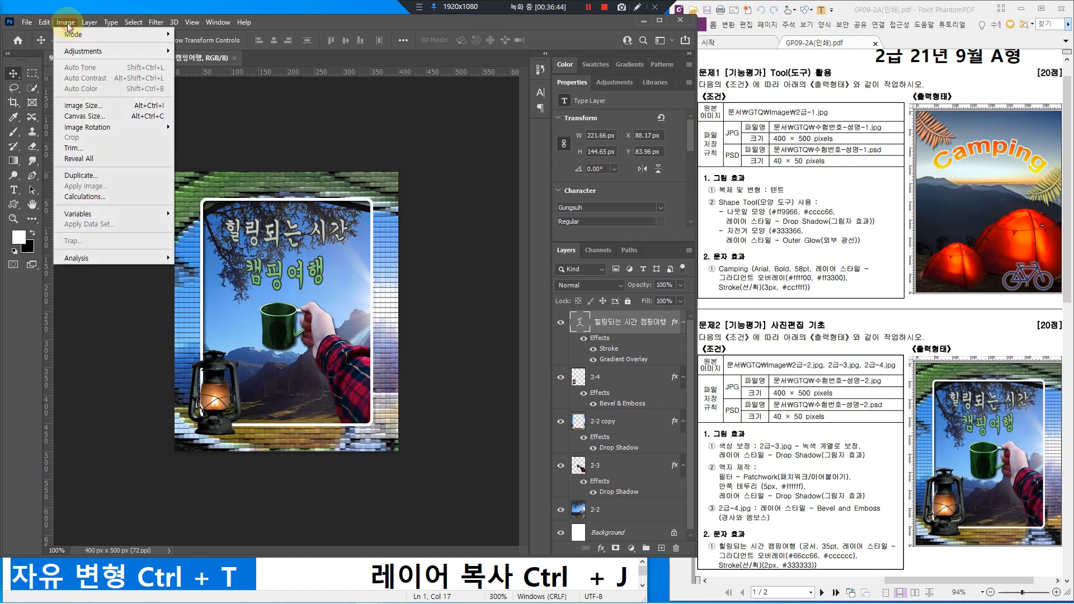
{"action": "left_click", "coordinate": [93, 106]}
{"action": "left_click", "coordinate": [416, 255]}
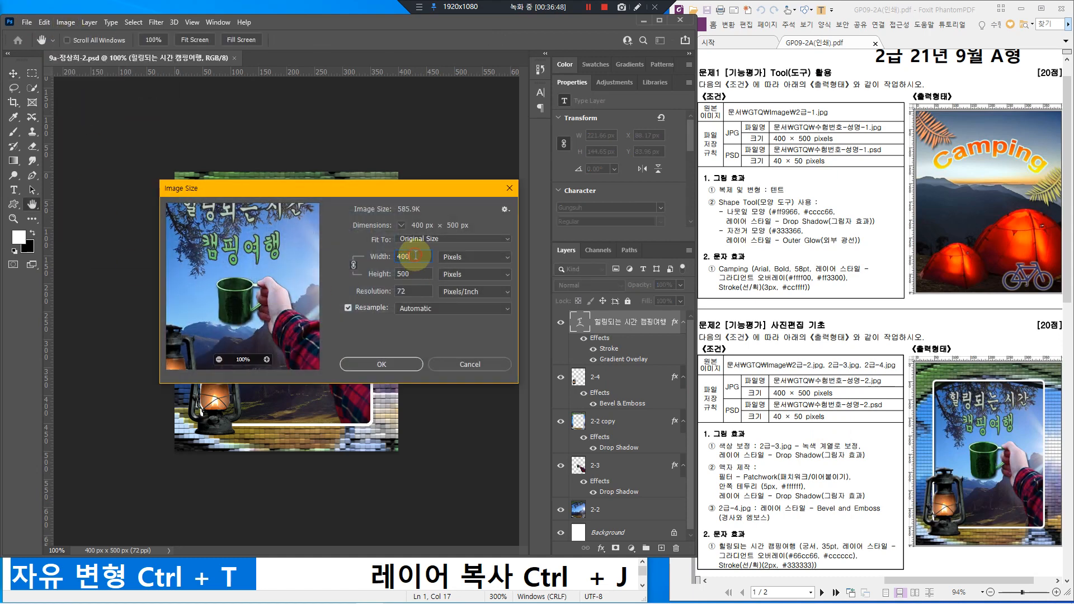
{"action": "key", "text": "BackSpace"}
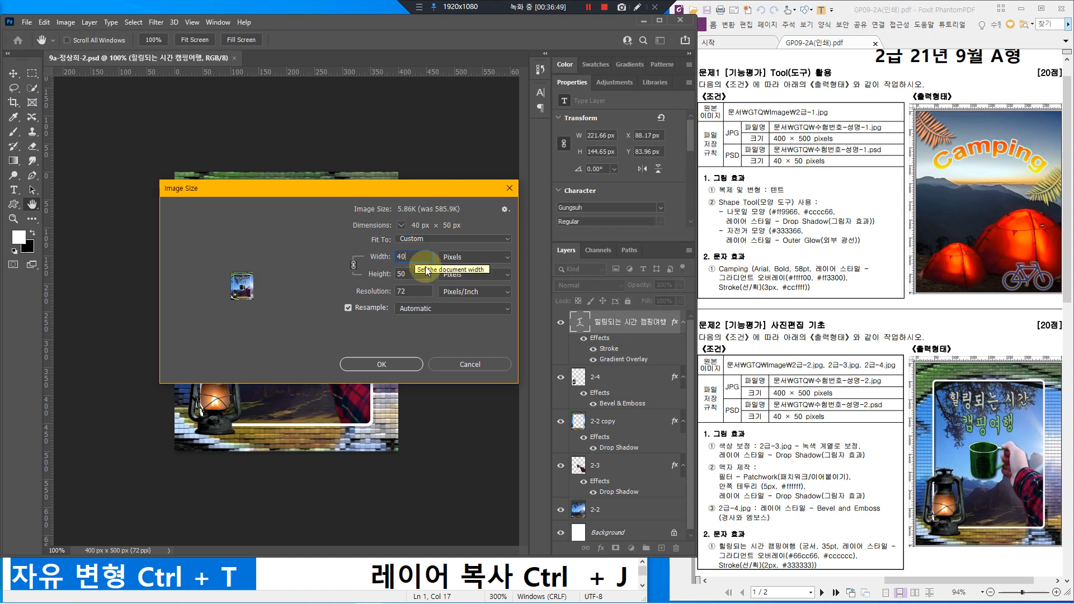
{"action": "key", "text": "ctrl+2"}
{"action": "left_click_drag", "start_coordinate": [339, 255], "coordinate": [366, 275]}
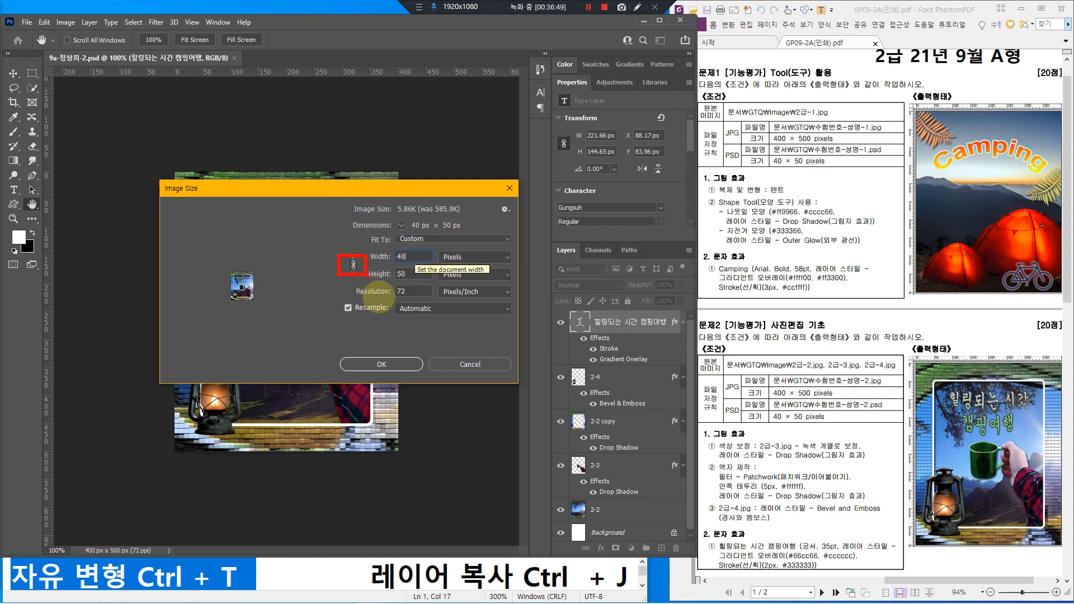
{"action": "key", "text": "Escape"}
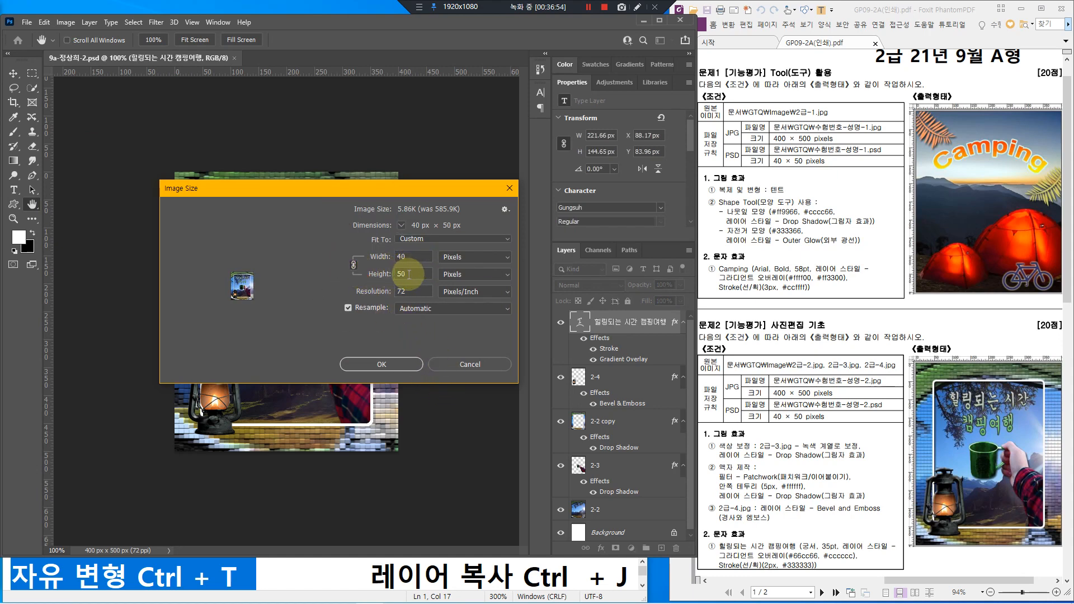
{"action": "left_click", "coordinate": [410, 274]}
{"action": "left_click", "coordinate": [398, 366]}
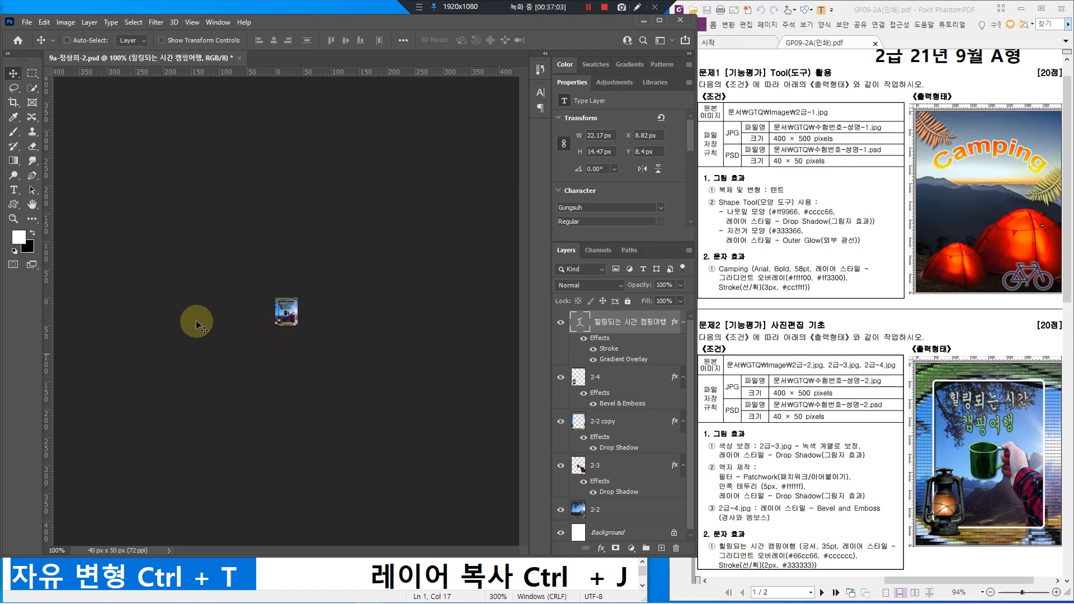
Step: Save the resized 40 × 50 composite as the PSD file
{"action": "mouse_move", "coordinate": [81, 48]}
{"action": "left_mouse_down"}
{"action": "mouse_move", "coordinate": [104, 68]}
{"action": "mouse_move", "coordinate": [95, 52]}
{"action": "mouse_move", "coordinate": [129, 24]}
{"action": "left_mouse_up"}
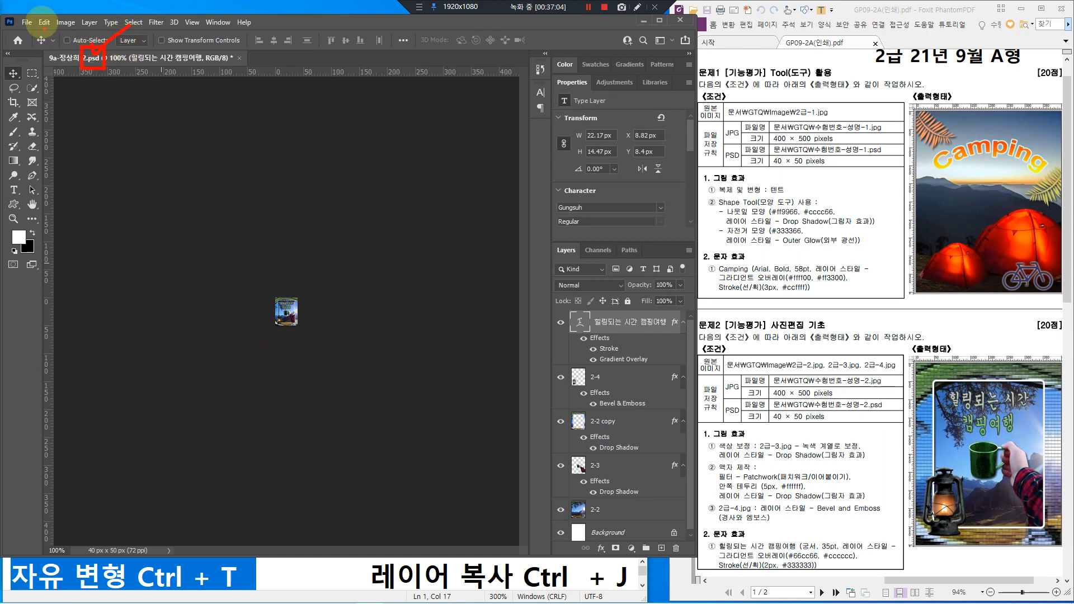
{"action": "left_click", "coordinate": [27, 24]}
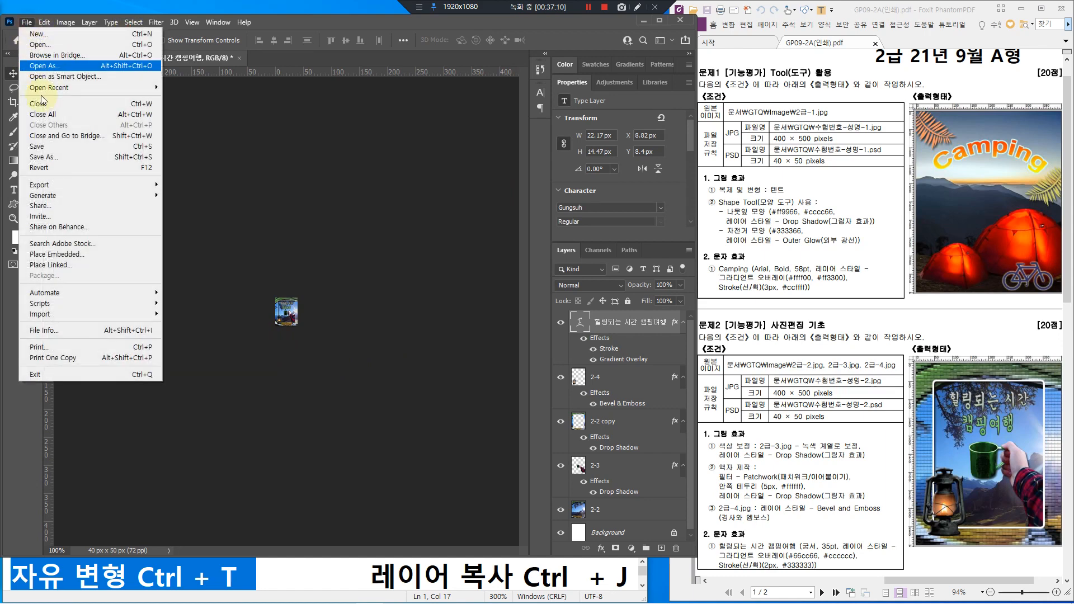
{"action": "left_click", "coordinate": [50, 148]}
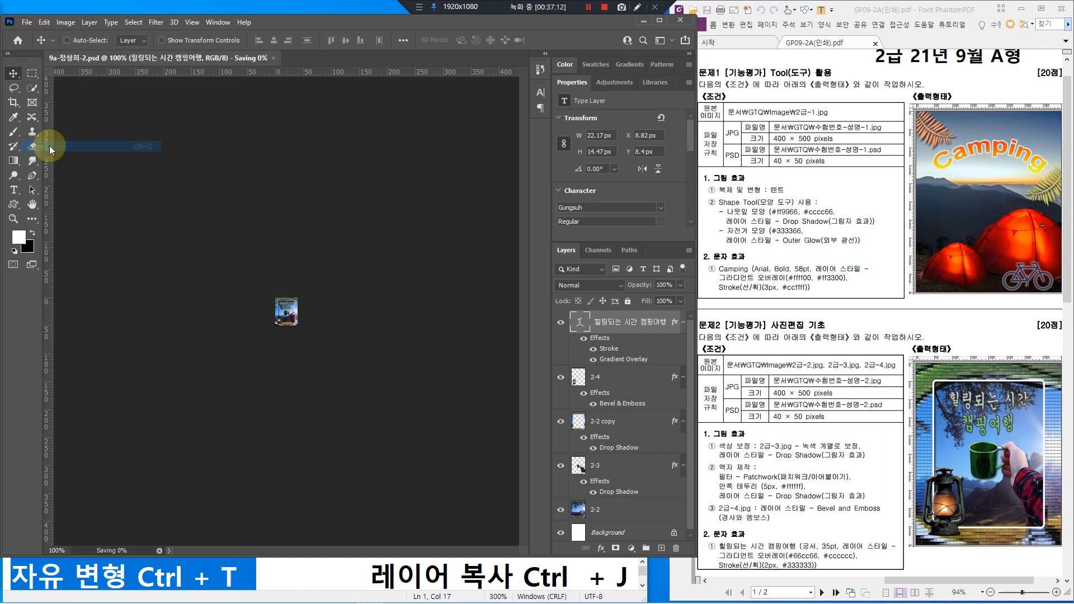